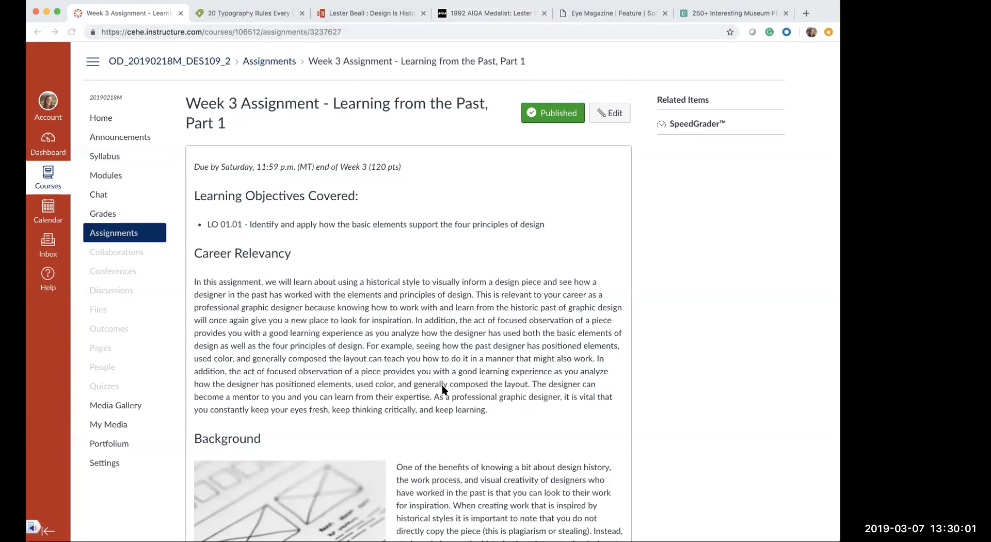
Read through the Week 3 assignment page from the learning objectives to the prompt, assignment instructions and submission requirements
{"action": "scroll", "coordinate": [443, 388], "scroll_direction": "down", "scroll_amount": 2}
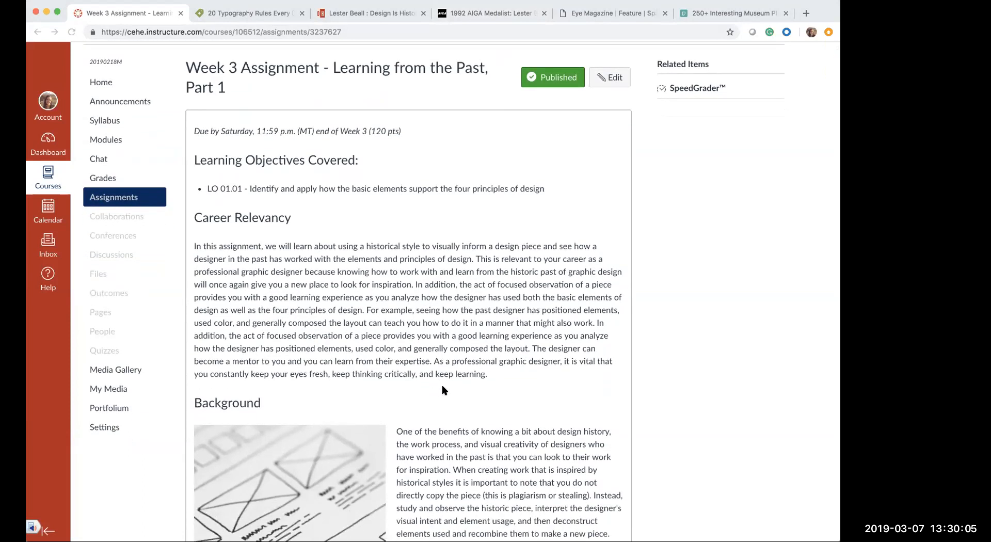
{"action": "scroll", "coordinate": [444, 390], "scroll_direction": "down", "scroll_amount": 3}
{"action": "scroll", "coordinate": [444, 389], "scroll_direction": "down", "scroll_amount": 10}
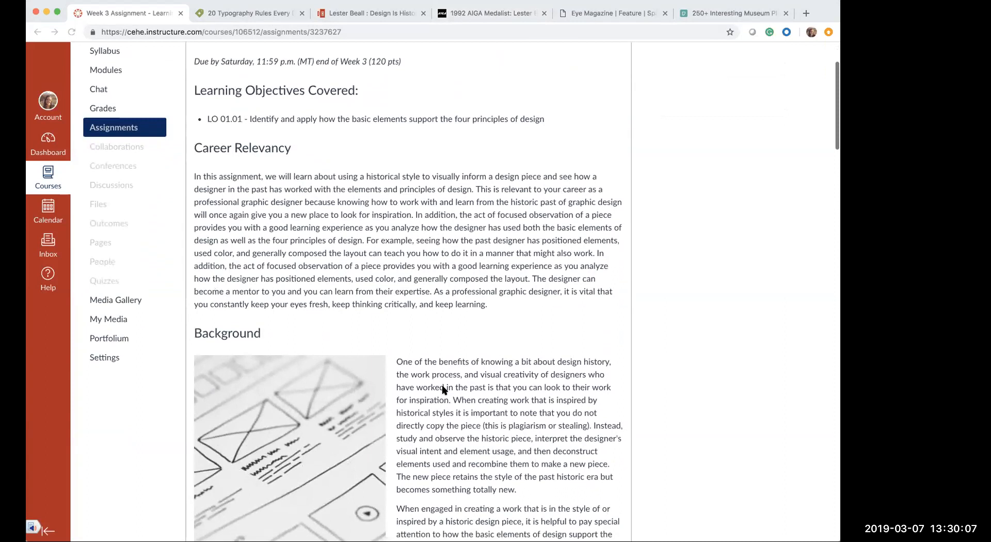
{"action": "scroll", "coordinate": [444, 390], "scroll_direction": "down", "scroll_amount": 7}
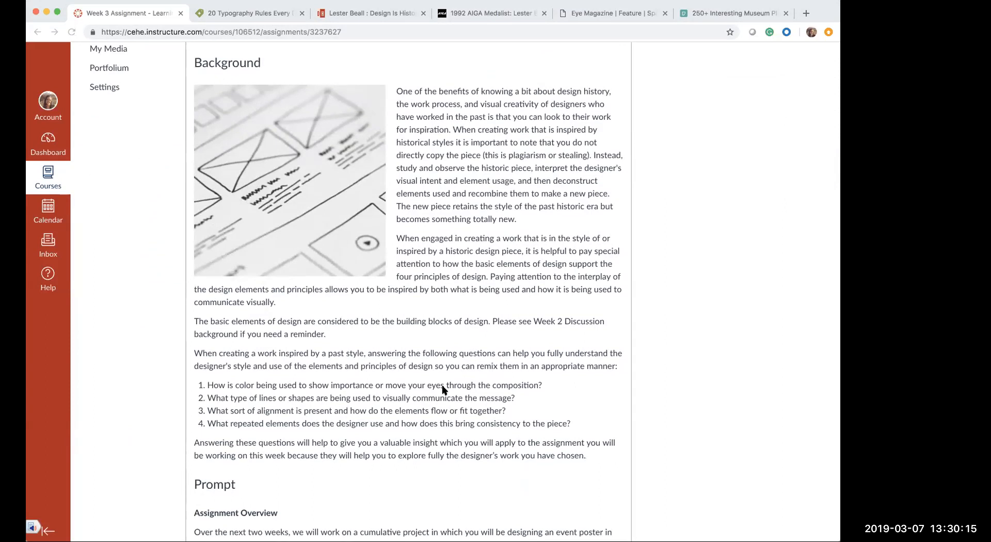
{"action": "scroll", "coordinate": [444, 389], "scroll_direction": "down", "scroll_amount": 7}
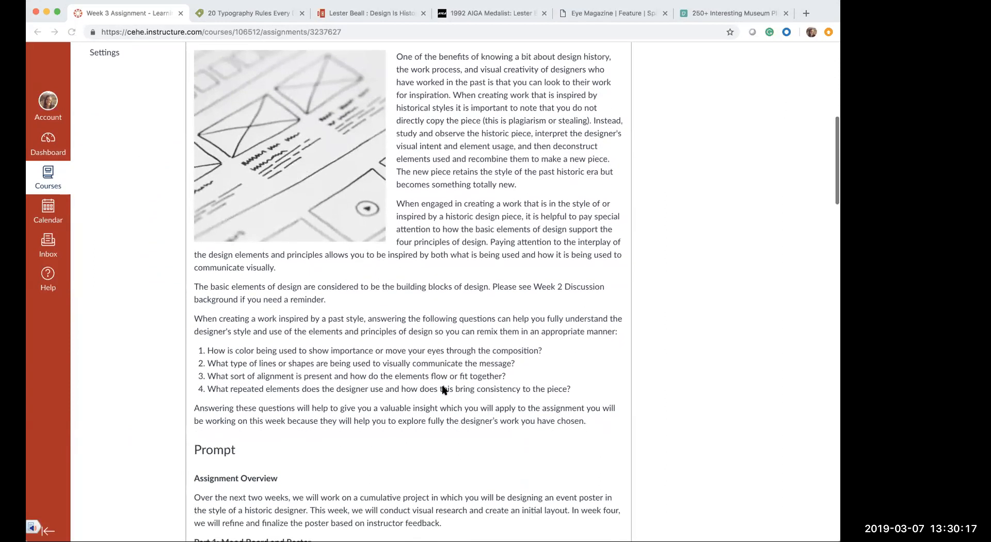
{"action": "scroll", "coordinate": [442, 389], "scroll_direction": "down", "scroll_amount": 15}
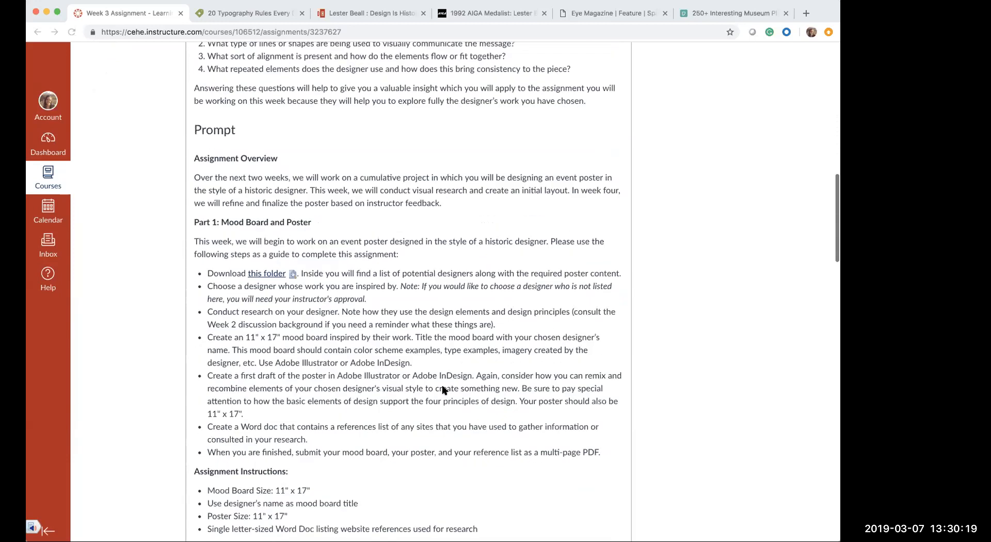
{"action": "scroll", "coordinate": [443, 390], "scroll_direction": "up", "scroll_amount": 1}
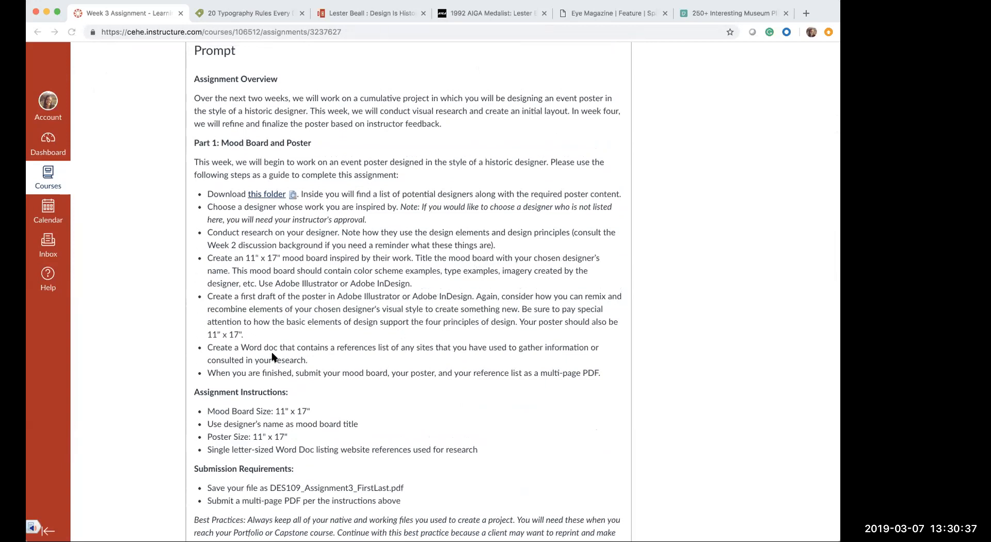
Switch to the Word document Assignment3_DesignerChoices and review the possible designers, selecting the Saul Bass line
{"action": "key", "text": "super+Tab"}
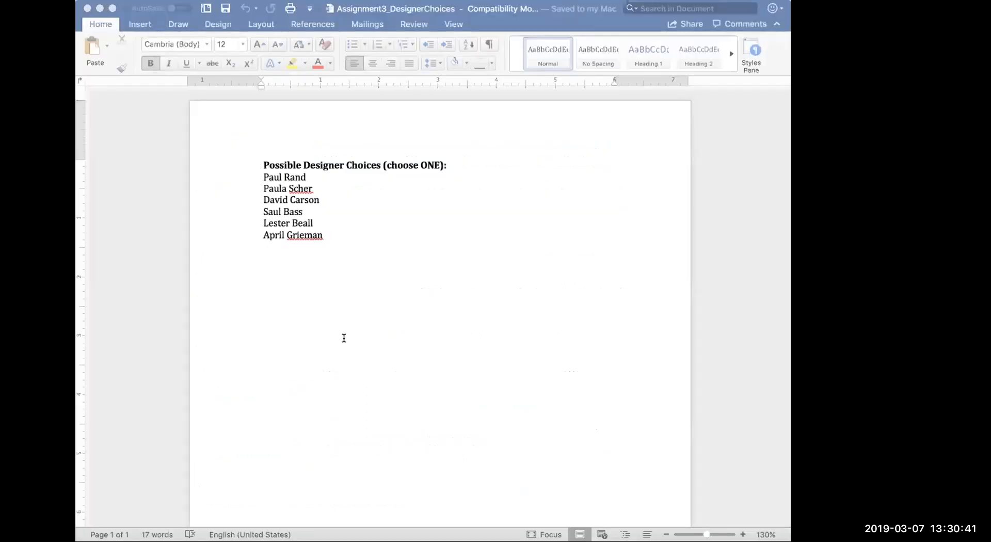
{"action": "left_click", "coordinate": [772, 66]}
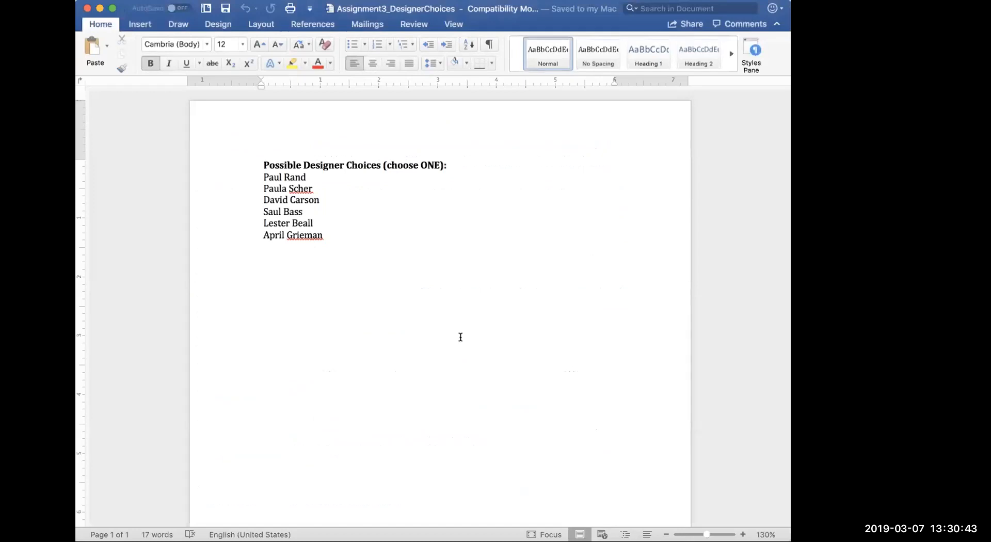
{"action": "left_click_drag", "start_coordinate": [312, 209], "coordinate": [225, 209]}
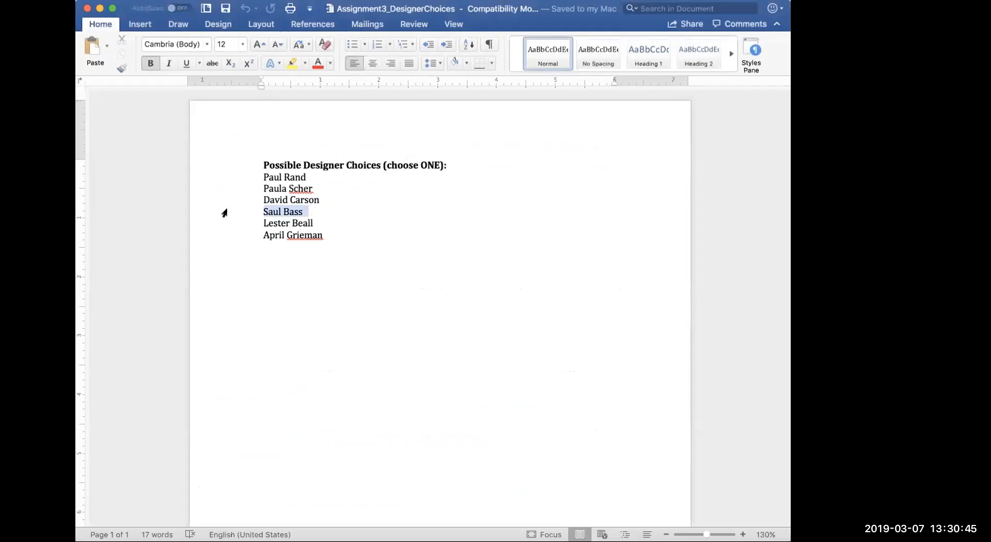
{"action": "key", "text": "super+c"}
{"action": "left_click", "coordinate": [278, 510]}
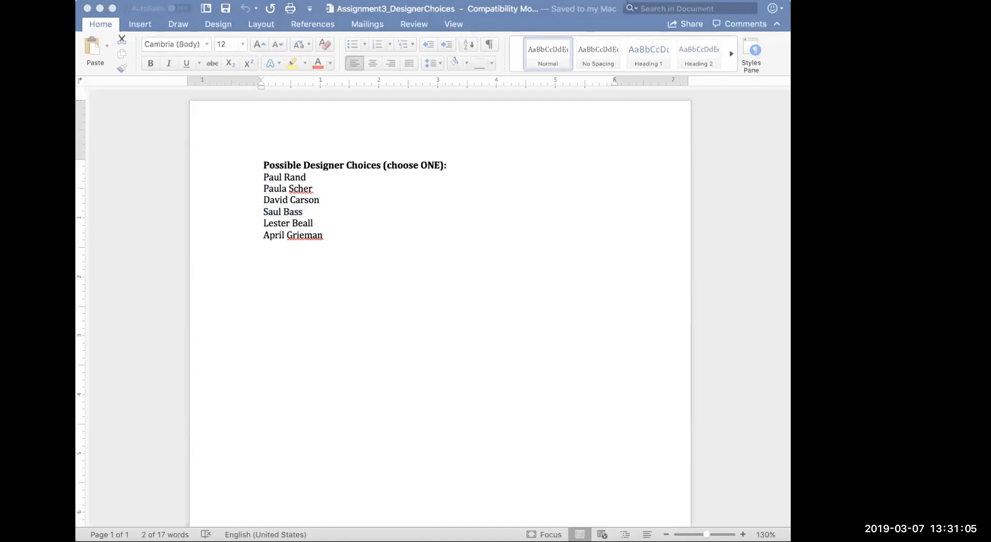
Return to Chrome and view the openings of the Eye Magazine article and the AIGA medalist page about Lester Beall
{"action": "key", "text": "super+Tab"}
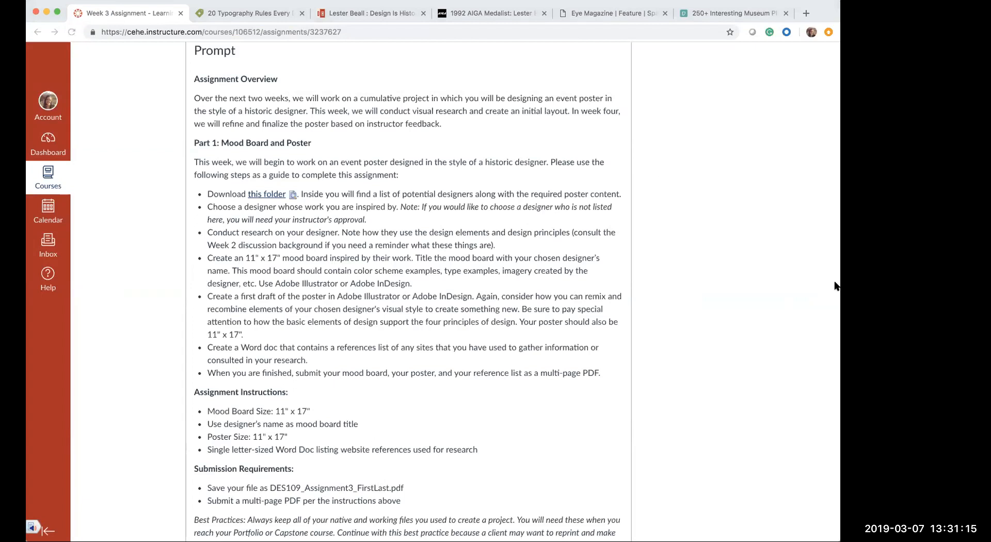
{"action": "left_click", "coordinate": [601, 15]}
{"action": "scroll", "coordinate": [400, 253], "scroll_direction": "up", "scroll_amount": 2}
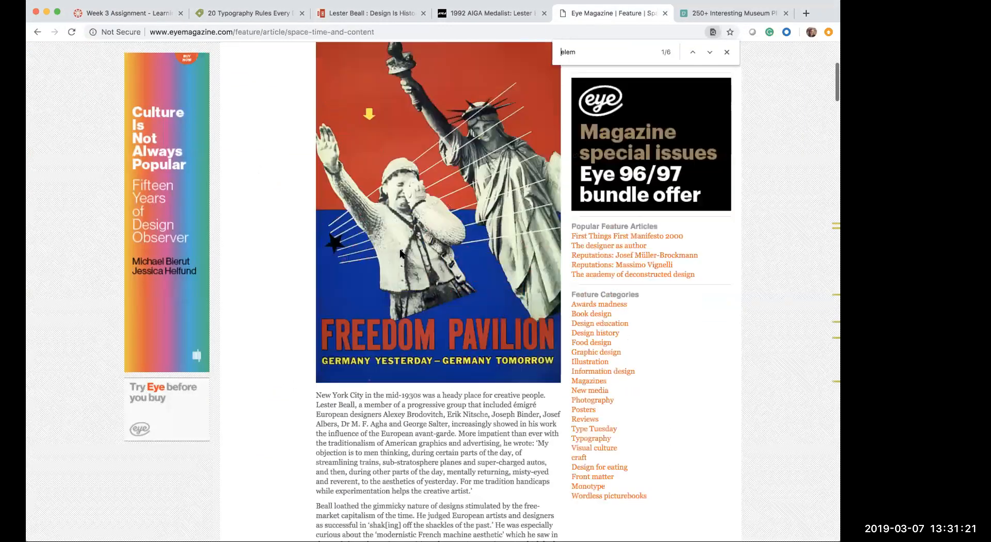
{"action": "scroll", "coordinate": [400, 253], "scroll_direction": "up", "scroll_amount": 3}
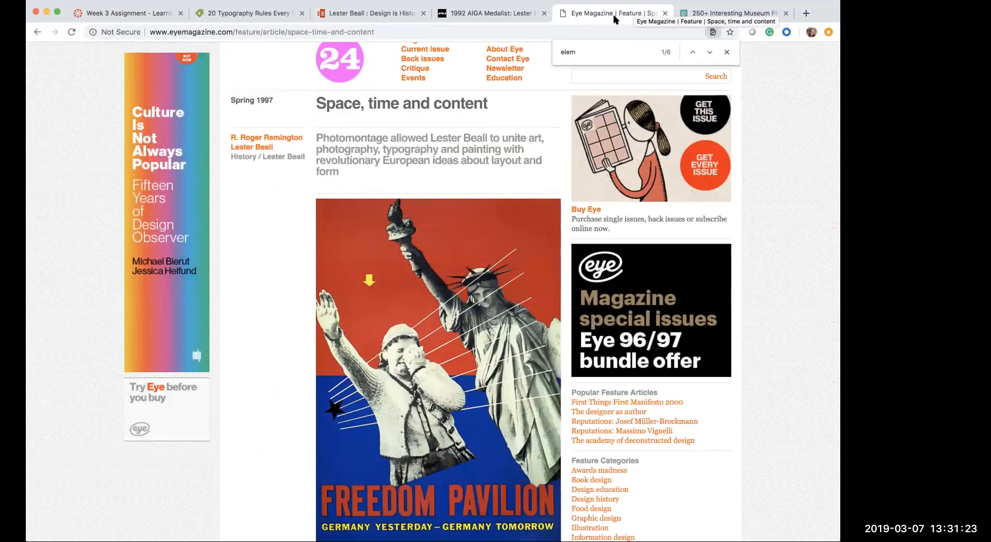
{"action": "left_click", "coordinate": [521, 14]}
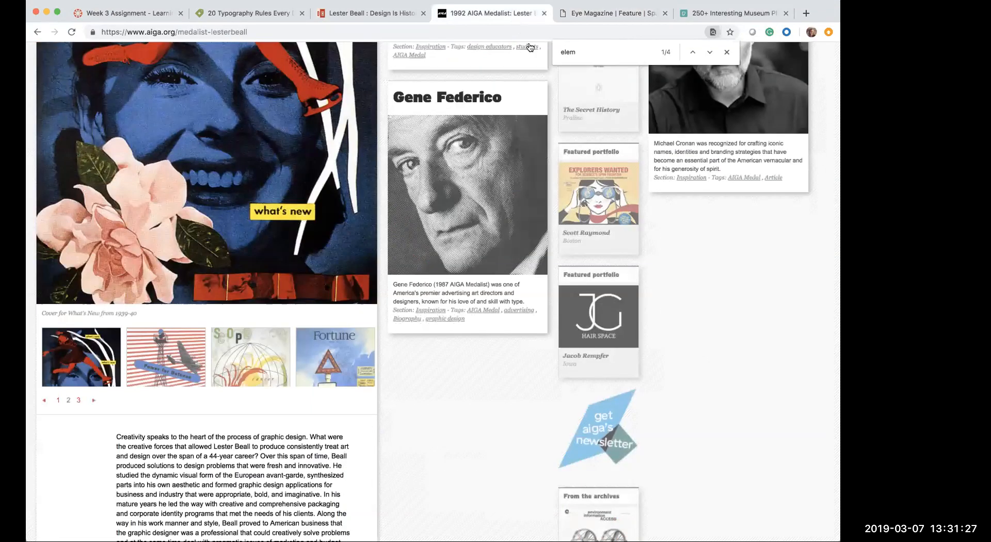
{"action": "scroll", "coordinate": [451, 271], "scroll_direction": "up", "scroll_amount": 6}
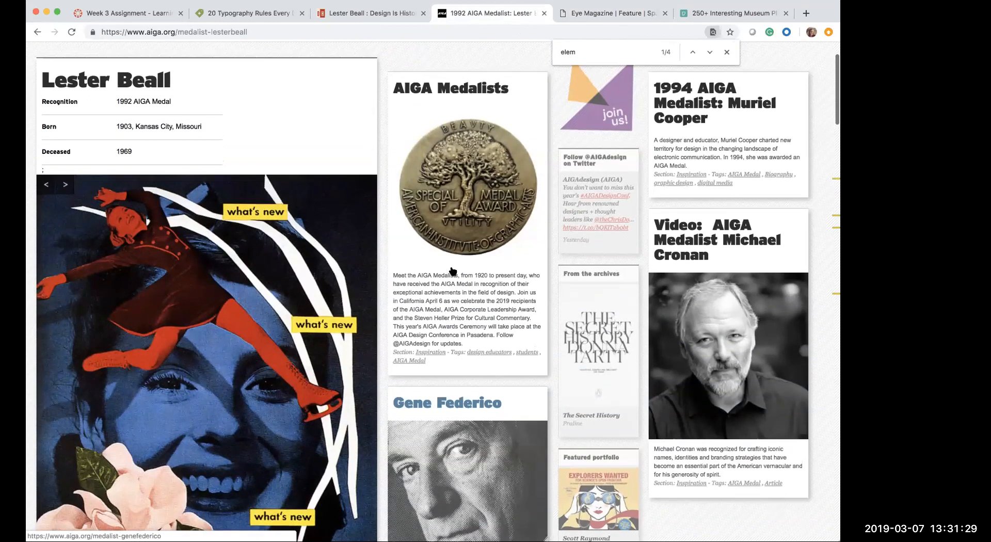
{"action": "scroll", "coordinate": [452, 270], "scroll_direction": "up", "scroll_amount": 2}
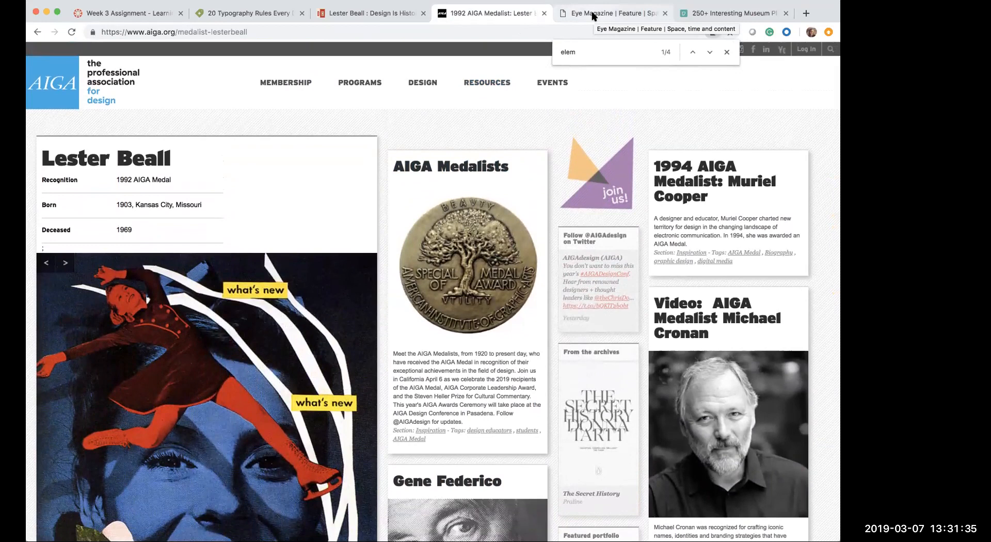
Read the Eye Magazine article down to the paragraph on Beall's graphic elements and dismiss the page search
{"action": "left_click", "coordinate": [593, 16]}
{"action": "scroll", "coordinate": [392, 256], "scroll_direction": "up", "scroll_amount": 3}
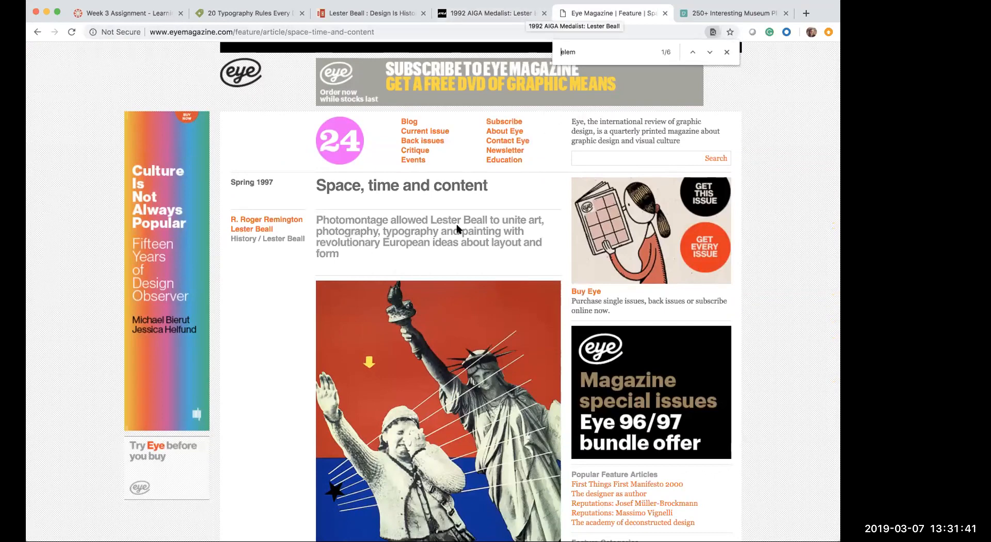
{"action": "scroll", "coordinate": [457, 226], "scroll_direction": "down", "scroll_amount": 8}
{"action": "scroll", "coordinate": [447, 268], "scroll_direction": "down", "scroll_amount": 10}
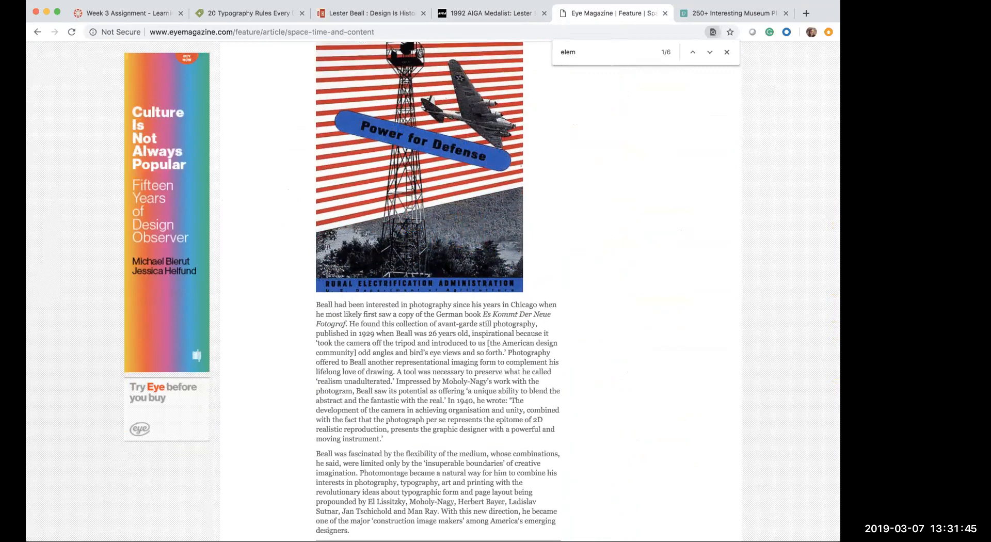
{"action": "scroll", "coordinate": [447, 268], "scroll_direction": "down", "scroll_amount": 14}
{"action": "scroll", "coordinate": [445, 268], "scroll_direction": "down", "scroll_amount": 10}
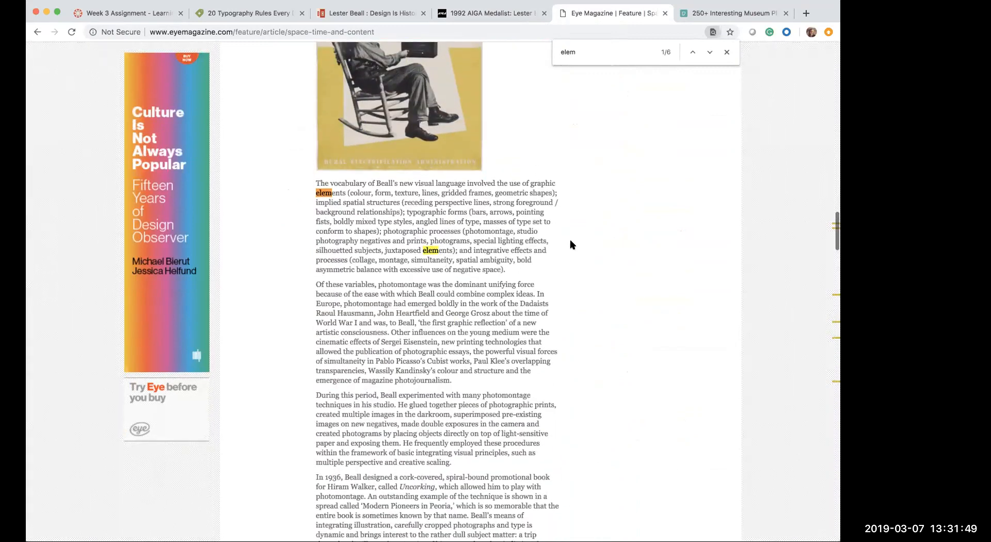
{"action": "left_click", "coordinate": [728, 52]}
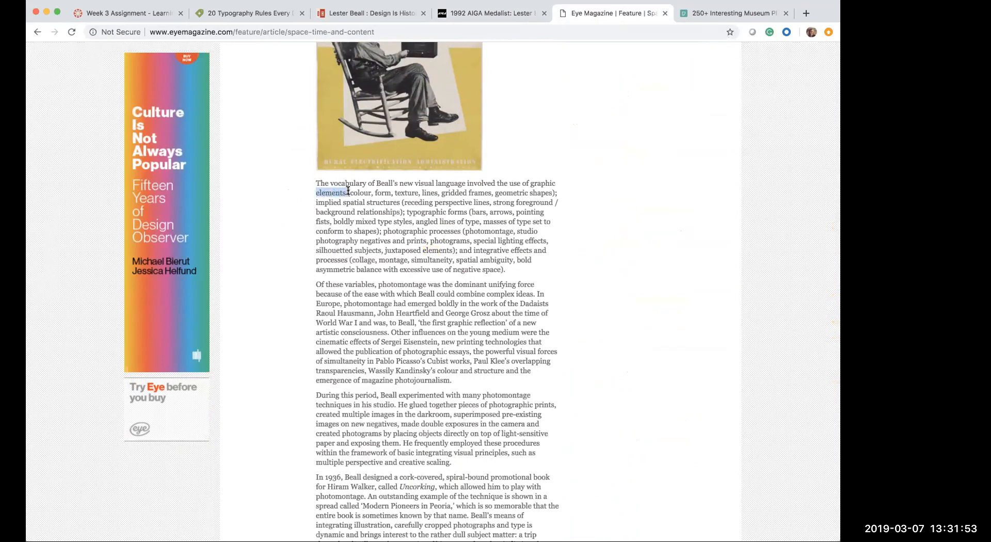
Examine the Eye Magazine article down to the What's New cover, then return to the paragraph on Beall's visual language
{"action": "scroll", "coordinate": [440, 326], "scroll_direction": "down", "scroll_amount": 5}
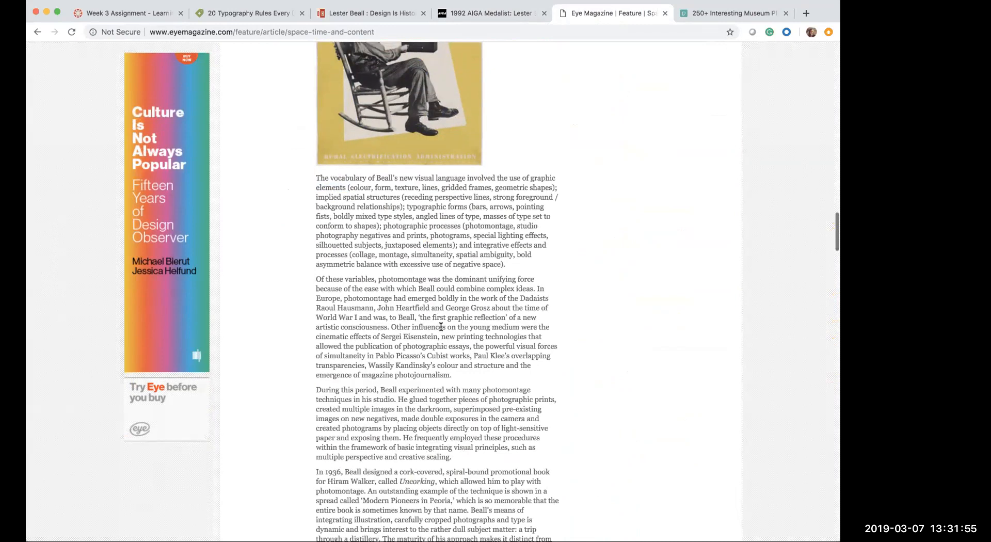
{"action": "scroll", "coordinate": [440, 321], "scroll_direction": "down", "scroll_amount": 15}
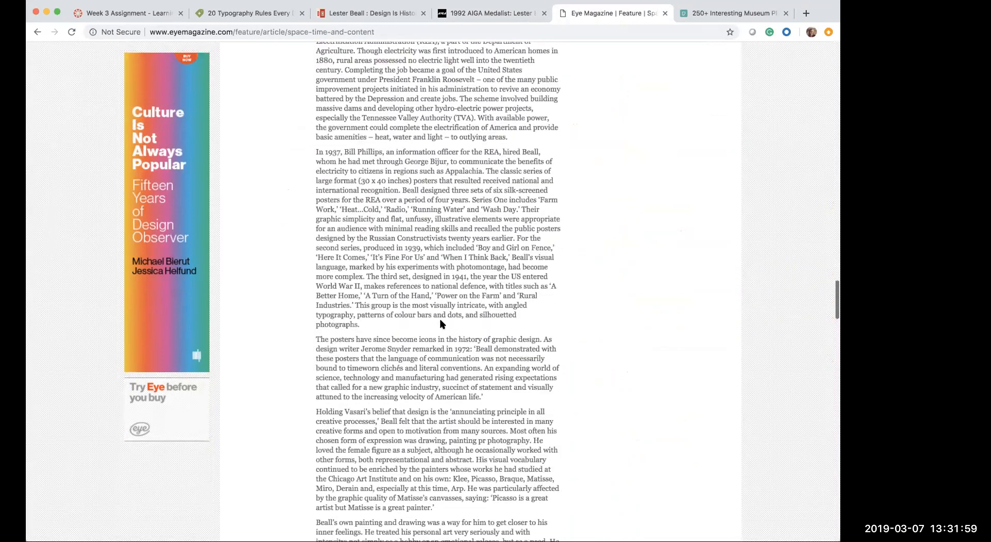
{"action": "scroll", "coordinate": [441, 320], "scroll_direction": "down", "scroll_amount": 10}
{"action": "scroll", "coordinate": [432, 275], "scroll_direction": "down", "scroll_amount": 8}
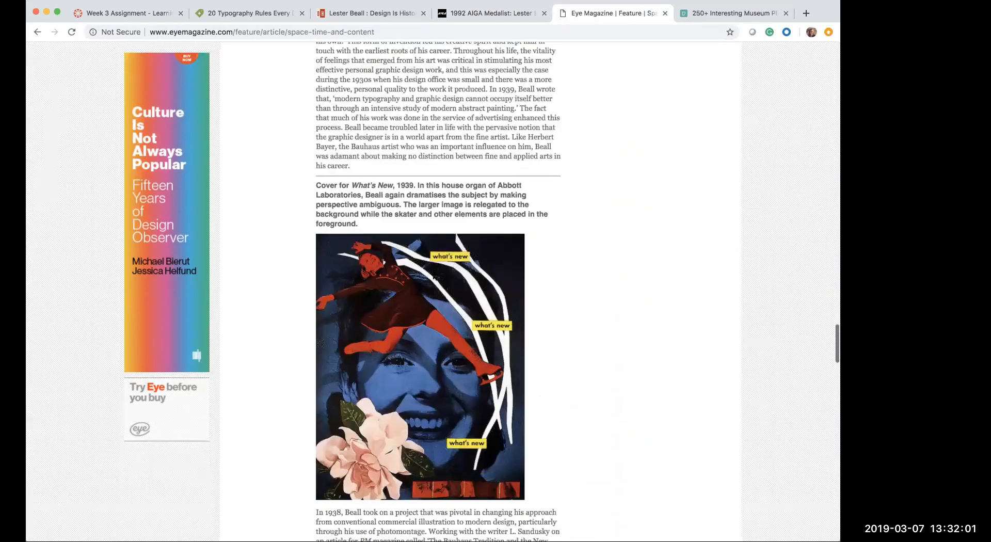
{"action": "scroll", "coordinate": [433, 267], "scroll_direction": "up", "scroll_amount": 16}
{"action": "scroll", "coordinate": [433, 267], "scroll_direction": "down", "scroll_amount": 6}
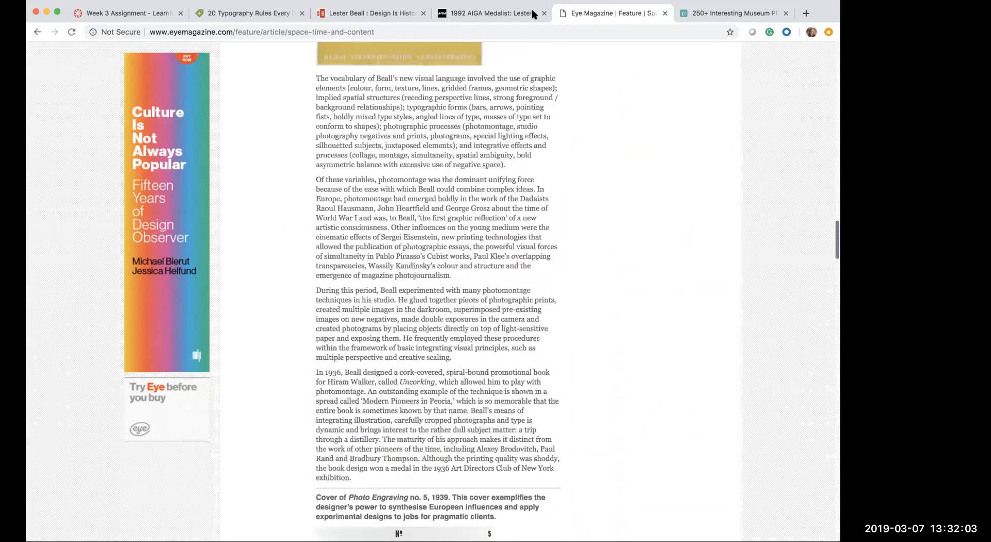
Go to the AIGA page on Lester Beall and browse pages 3 and 1 of its image gallery
{"action": "left_click", "coordinate": [490, 13]}
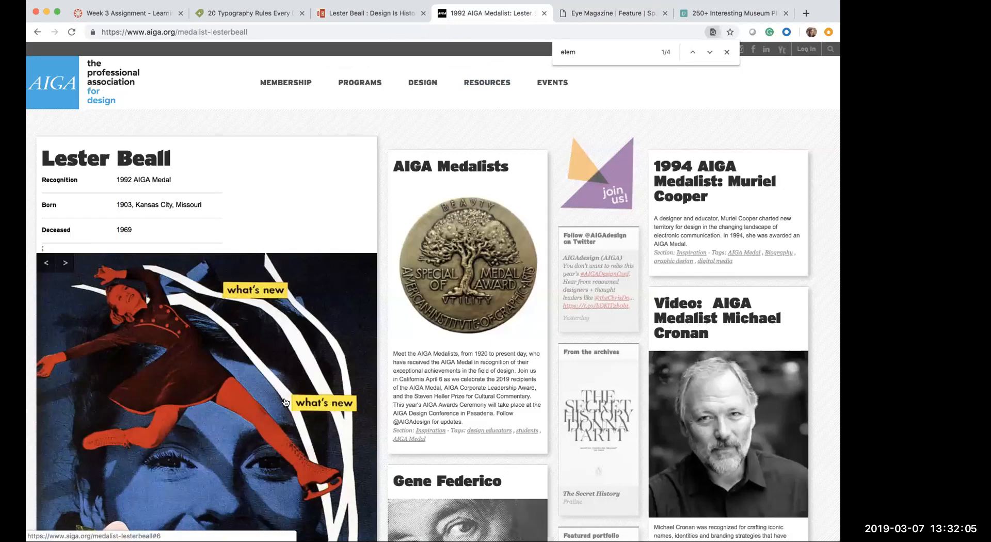
{"action": "scroll", "coordinate": [284, 402], "scroll_direction": "down", "scroll_amount": 8}
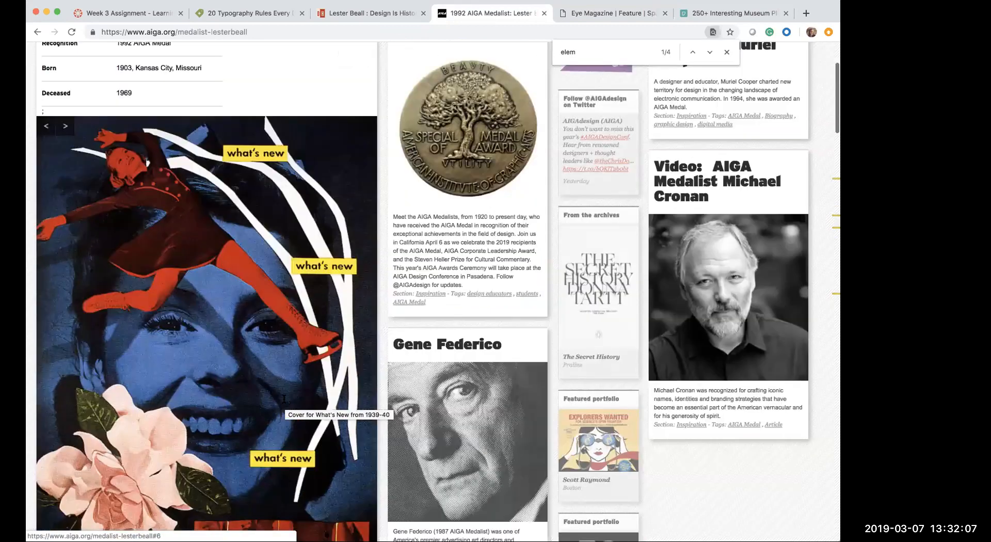
{"action": "scroll", "coordinate": [284, 398], "scroll_direction": "down", "scroll_amount": 9}
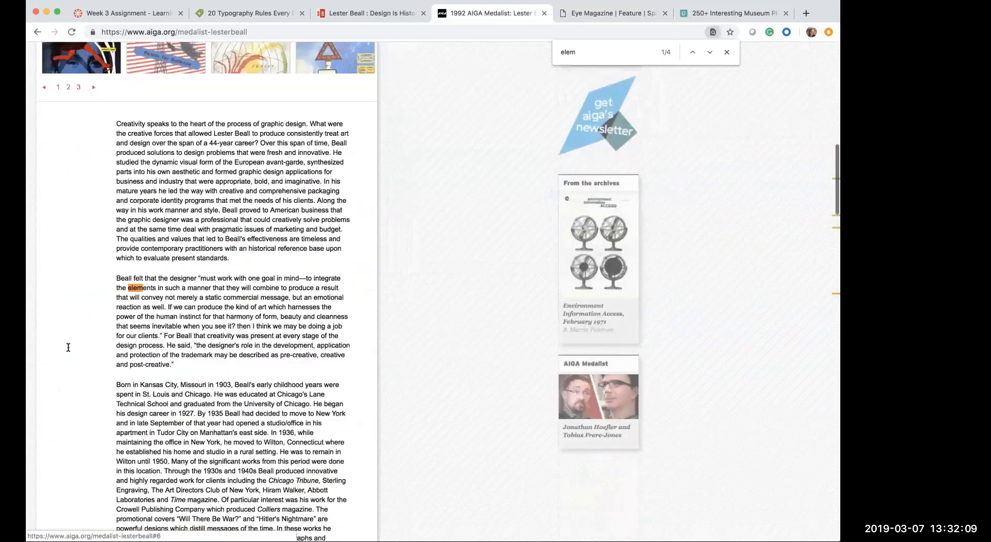
{"action": "scroll", "coordinate": [79, 352], "scroll_direction": "up", "scroll_amount": 7}
{"action": "scroll", "coordinate": [79, 352], "scroll_direction": "up", "scroll_amount": 2}
{"action": "left_click", "coordinate": [78, 338]}
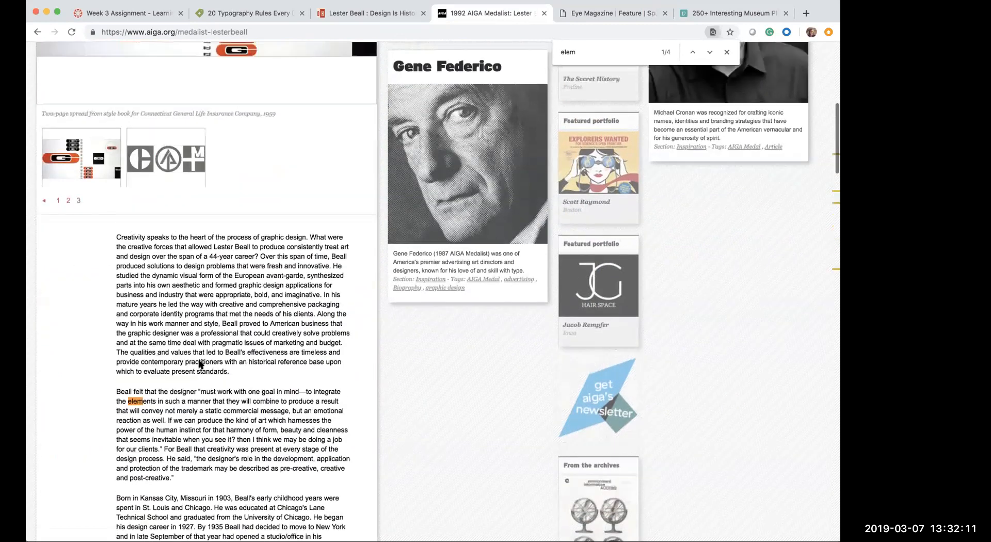
{"action": "left_click", "coordinate": [60, 337]}
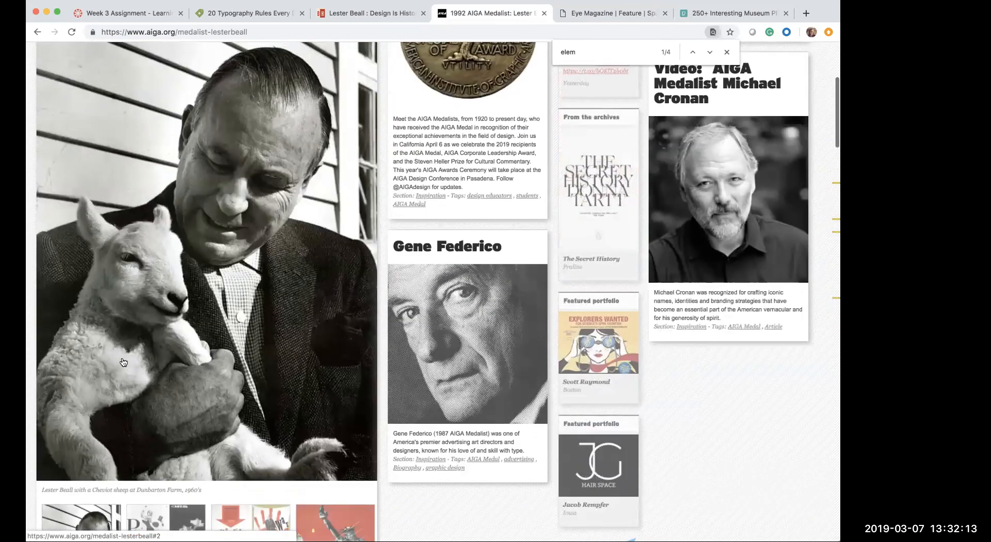
View the enlarged Hitler's Nightmare and war cover image from the first page of the AIGA gallery
{"action": "scroll", "coordinate": [166, 402], "scroll_direction": "down", "scroll_amount": 2}
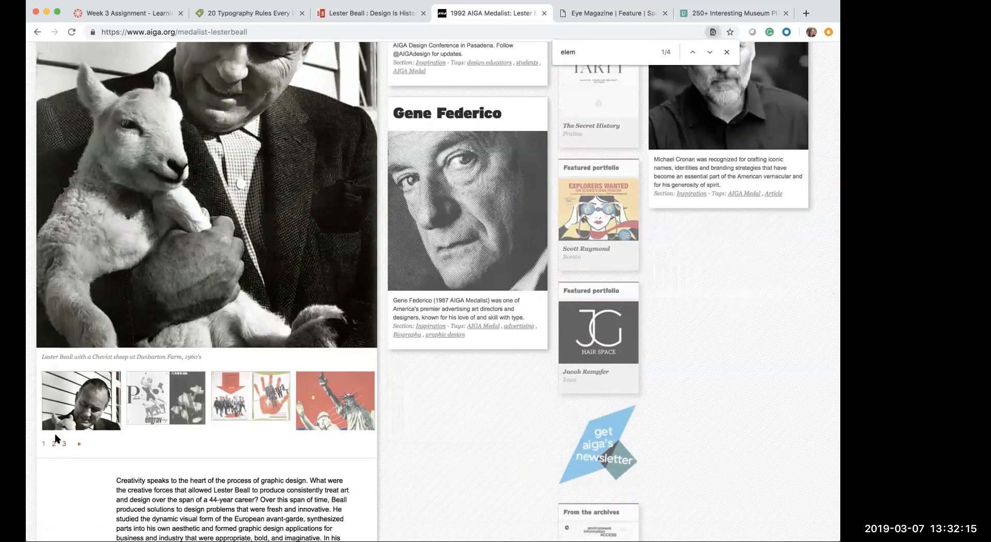
{"action": "scroll", "coordinate": [170, 402], "scroll_direction": "down", "scroll_amount": 5}
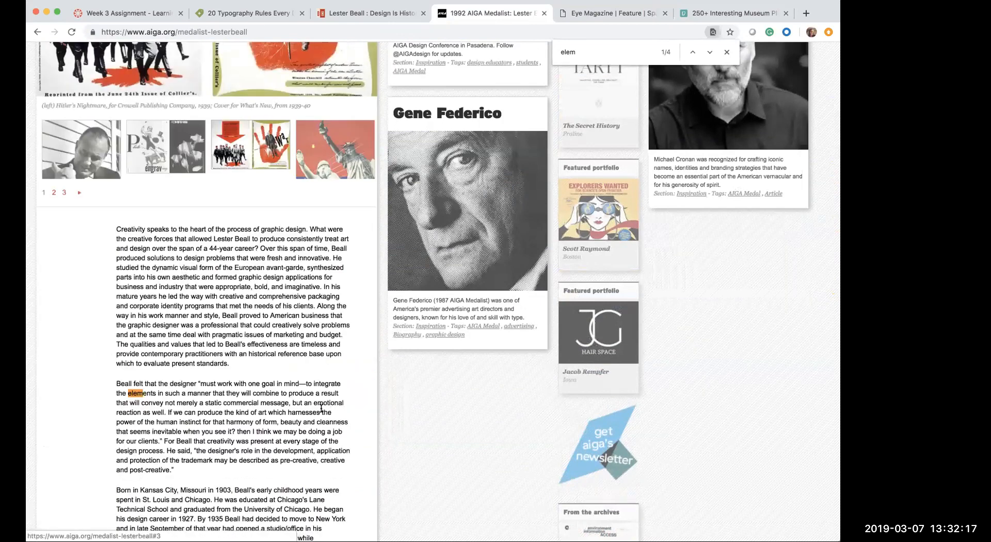
{"action": "scroll", "coordinate": [248, 352], "scroll_direction": "up", "scroll_amount": 6}
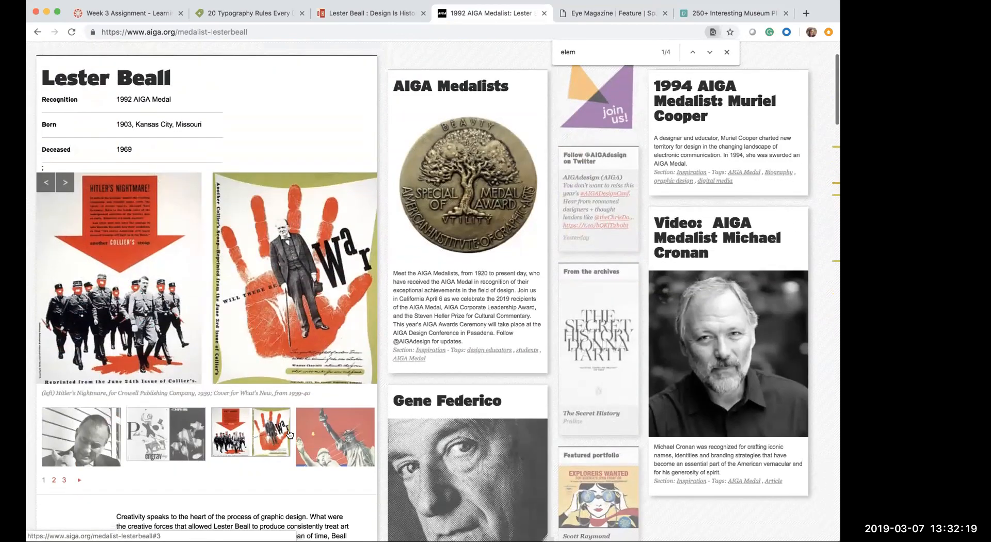
Open page 2 of the AIGA gallery and view the What's New cover and the Power for Defense poster
{"action": "left_click", "coordinate": [54, 481]}
{"action": "scroll", "coordinate": [235, 361], "scroll_direction": "down", "scroll_amount": 3}
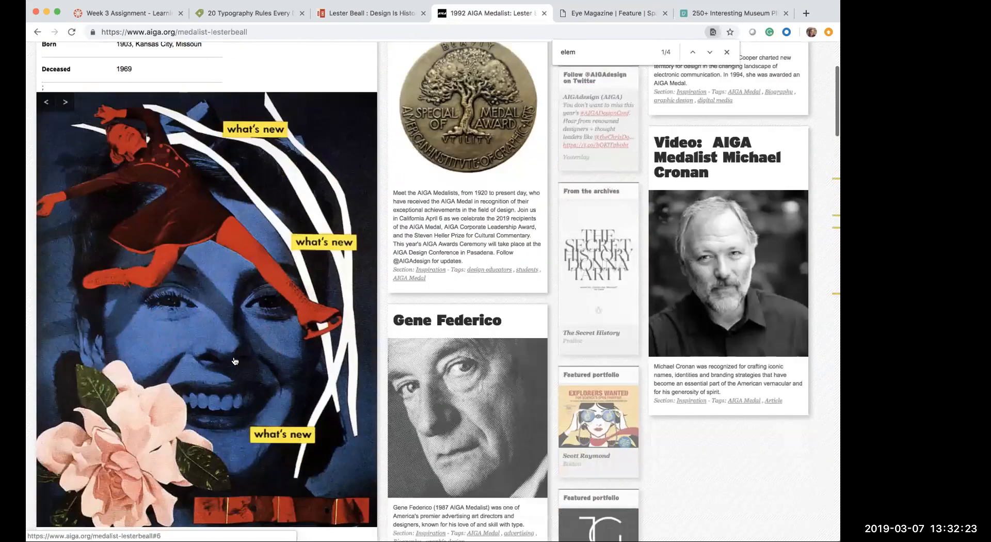
{"action": "scroll", "coordinate": [235, 361], "scroll_direction": "up", "scroll_amount": 2}
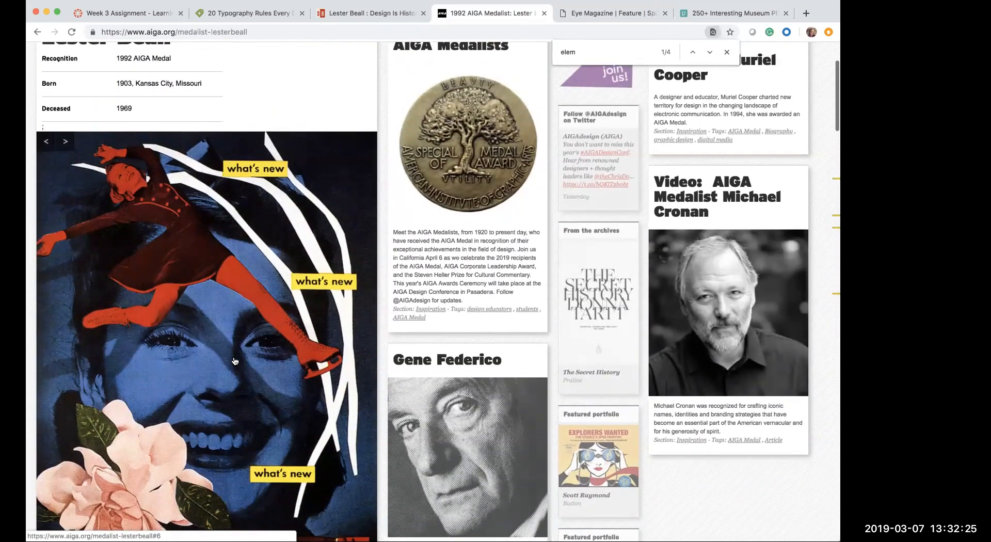
{"action": "scroll", "coordinate": [175, 456], "scroll_direction": "down", "scroll_amount": 4}
{"action": "left_click", "coordinate": [175, 456]}
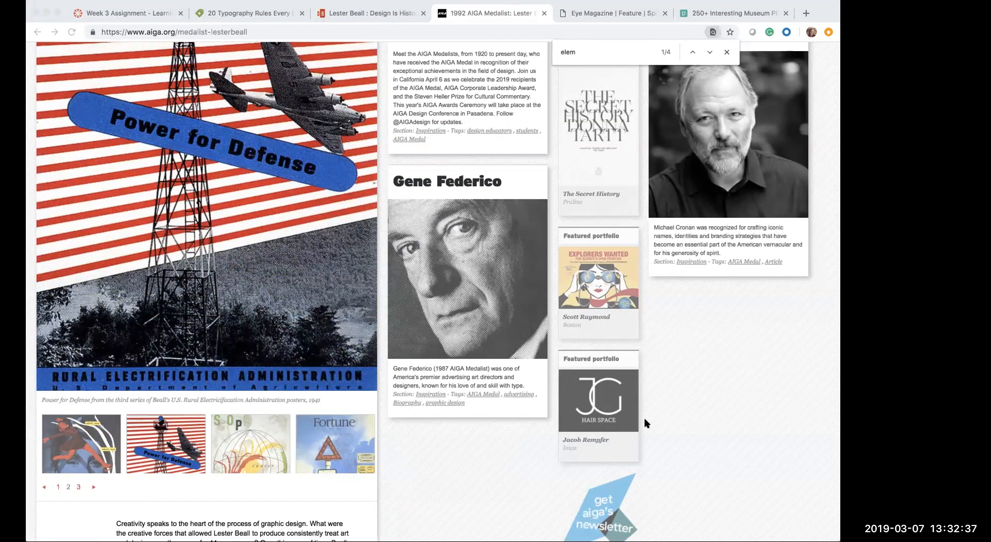
Switch to Illustrator and paste the Power for Defense poster onto the Mood board artboard
{"action": "key", "text": "super+Tab"}
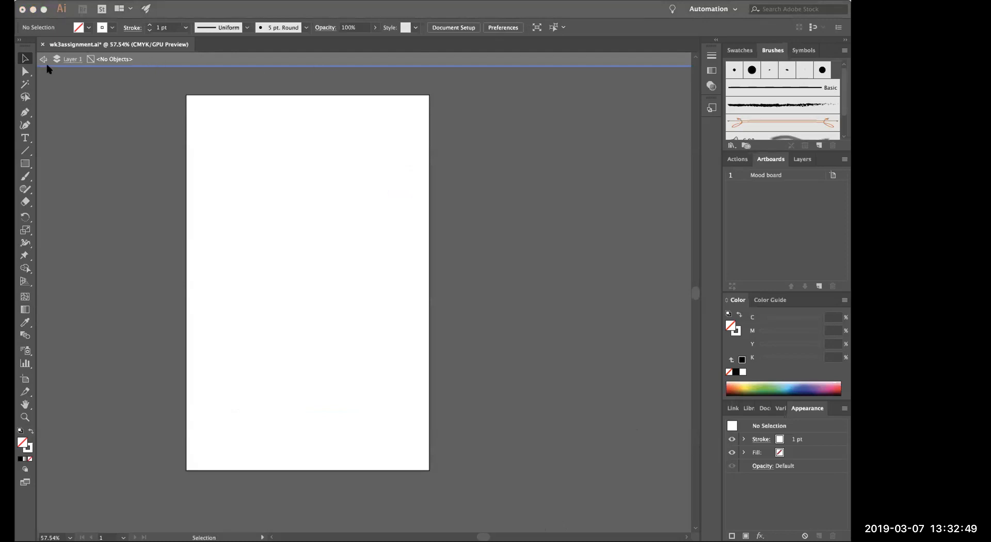
{"action": "left_click", "coordinate": [562, 11]}
{"action": "left_click", "coordinate": [591, 11]}
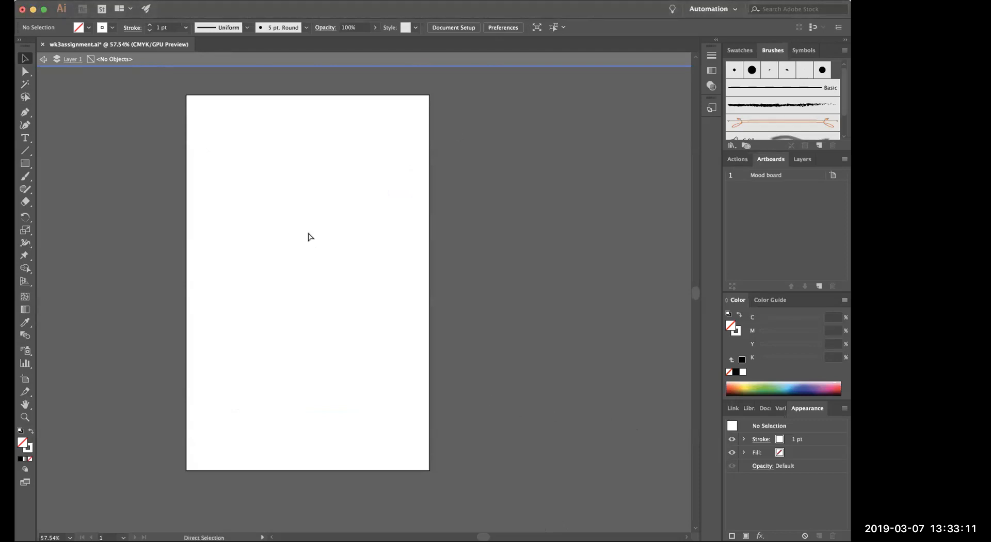
{"action": "key", "text": "ctrl+v"}
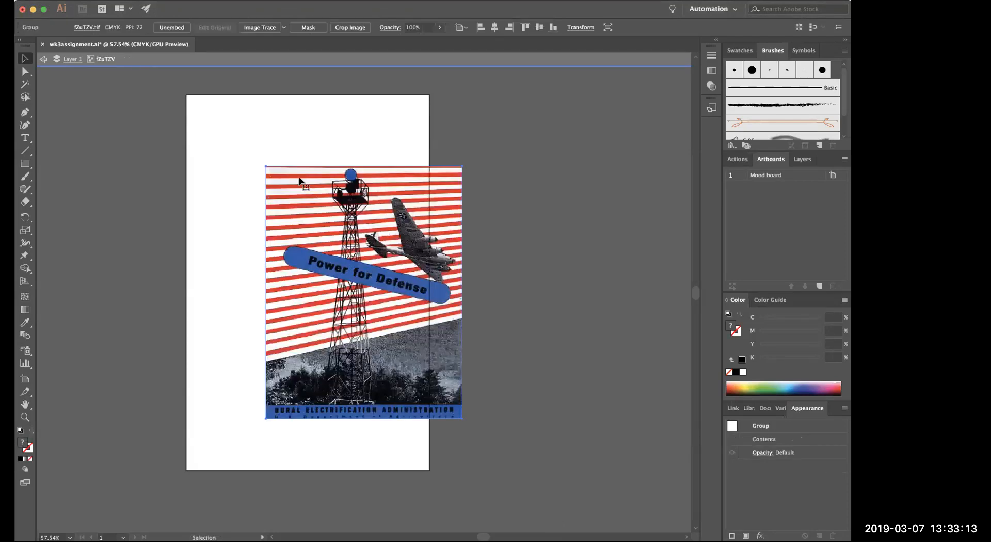
{"action": "left_click", "coordinate": [264, 167], "text": "shift"}
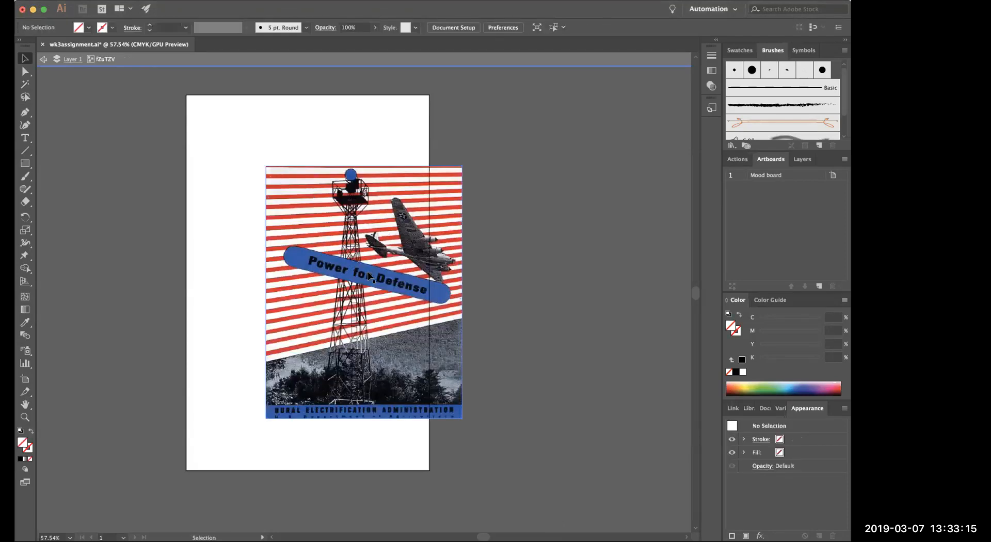
{"action": "left_click", "coordinate": [453, 410]}
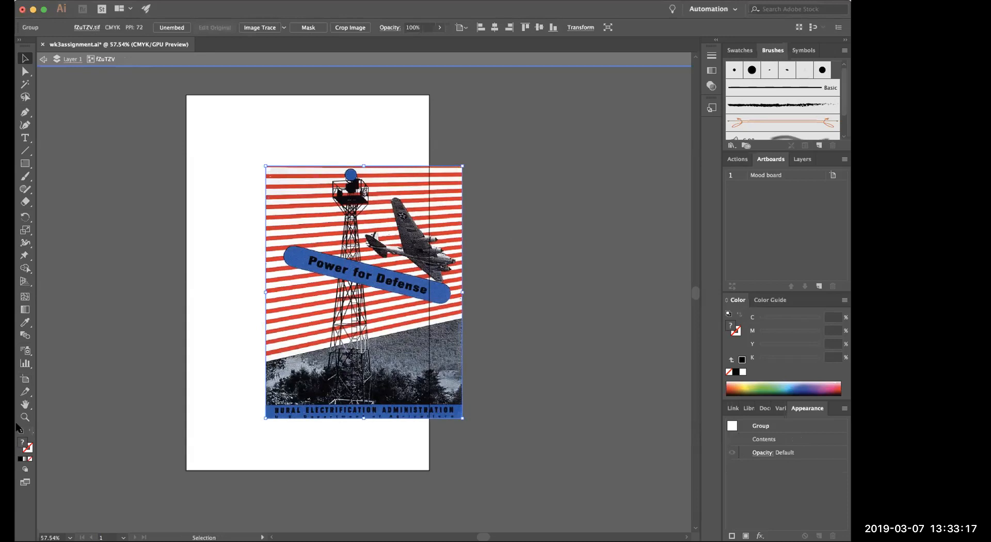
{"action": "key", "text": "super+Tab"}
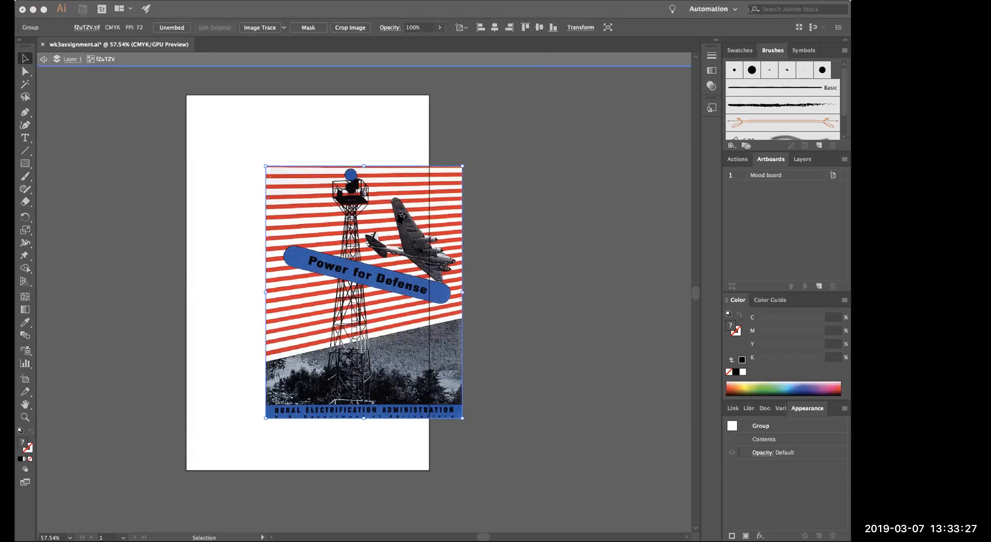
{"action": "left_click", "coordinate": [626, 11]}
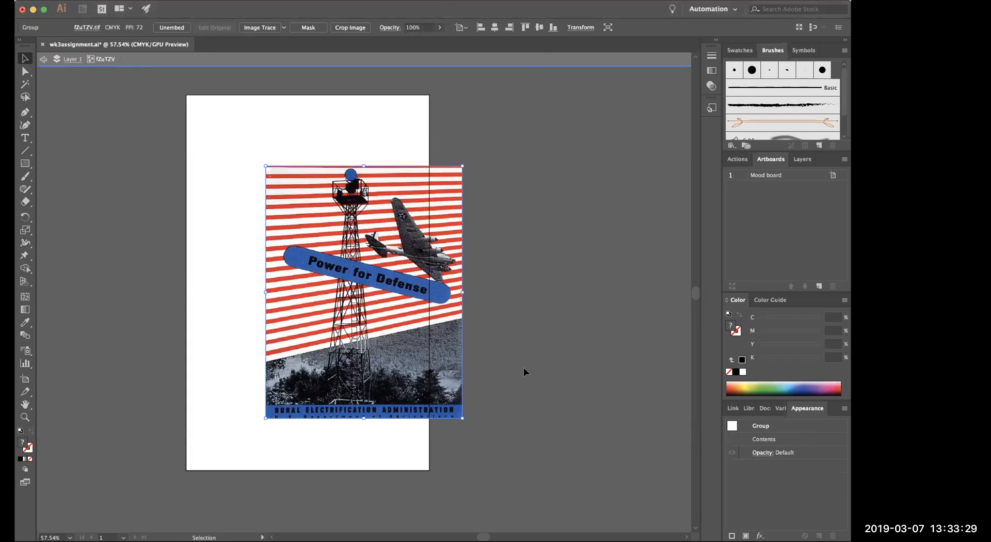
{"action": "left_click_drag", "start_coordinate": [462, 419], "coordinate": [293, 279]}
{"action": "key", "text": "ctrl+z"}
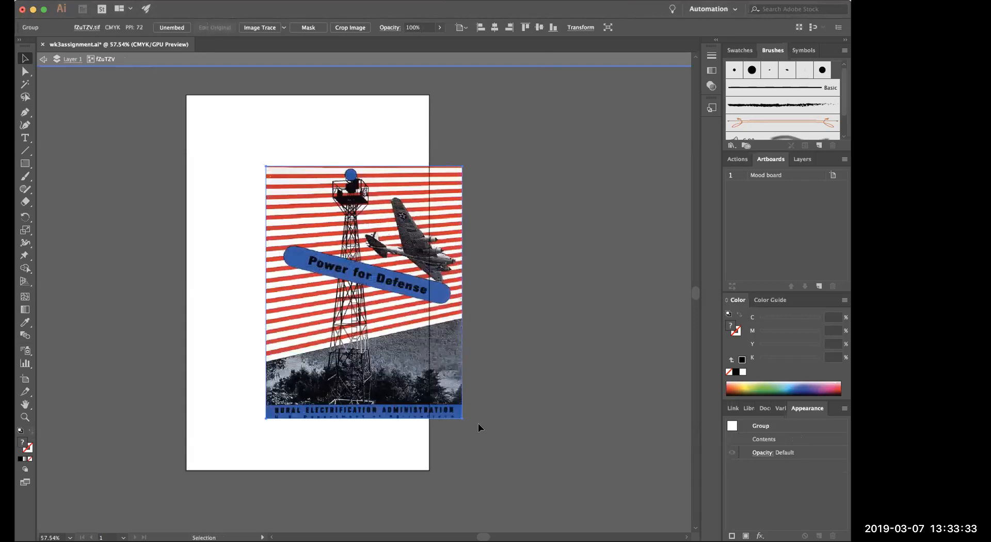
Move the Power for Defense poster up and right, then paste the striped two-children poster and place it across the artboard's left edge
{"action": "left_click_drag", "start_coordinate": [372, 242], "coordinate": [491, 183]}
{"action": "key", "text": "ctrl+v"}
{"action": "left_click_drag", "start_coordinate": [332, 262], "coordinate": [181, 231]}
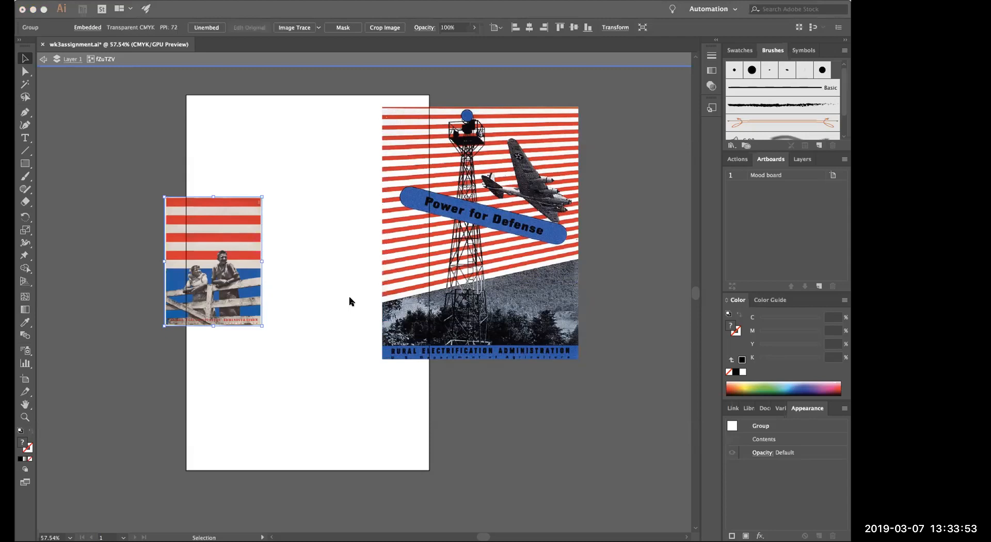
Paste the Running Water poster and place it in the artboard's upper-left area
{"action": "left_click", "coordinate": [585, 17]}
{"action": "left_click", "coordinate": [509, 416]}
{"action": "key", "text": "super+v"}
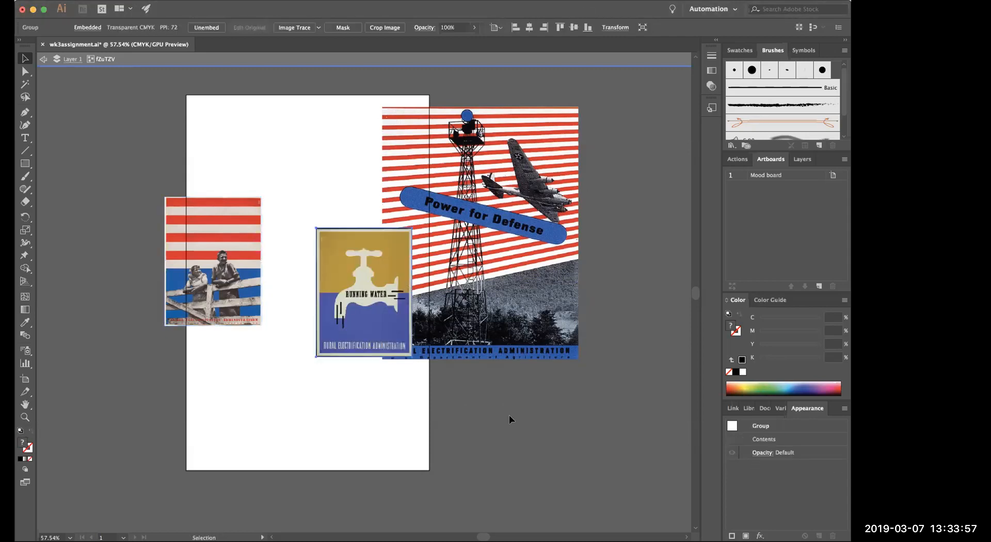
{"action": "left_click_drag", "start_coordinate": [340, 253], "coordinate": [223, 124]}
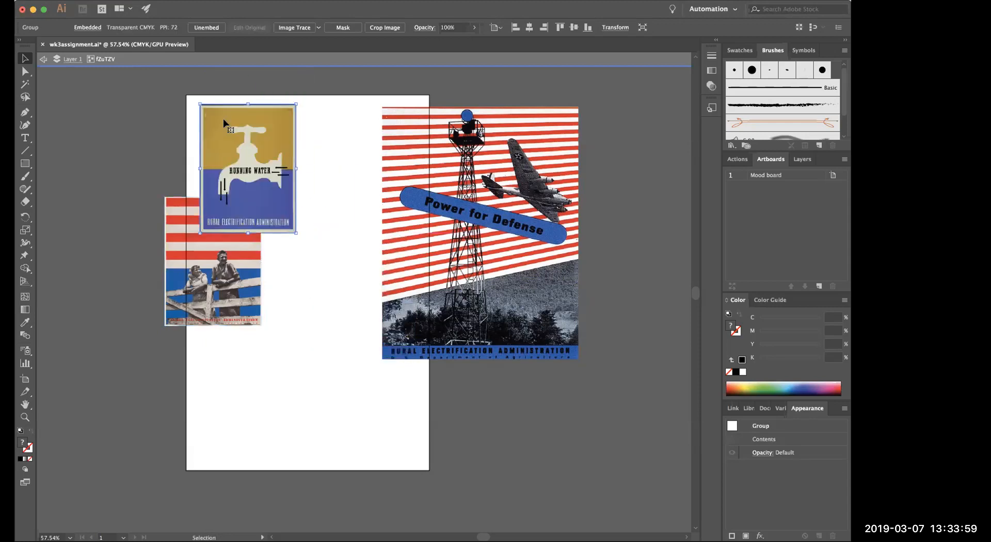
Place the striped two-children poster beside Running Water, and shrink Power for Defense to a similar width beneath Running Water
{"action": "left_click_drag", "start_coordinate": [263, 186], "coordinate": [371, 186]}
{"action": "left_click_drag", "start_coordinate": [504, 171], "coordinate": [363, 259]}
{"action": "left_click_drag", "start_coordinate": [237, 195], "coordinate": [232, 272]}
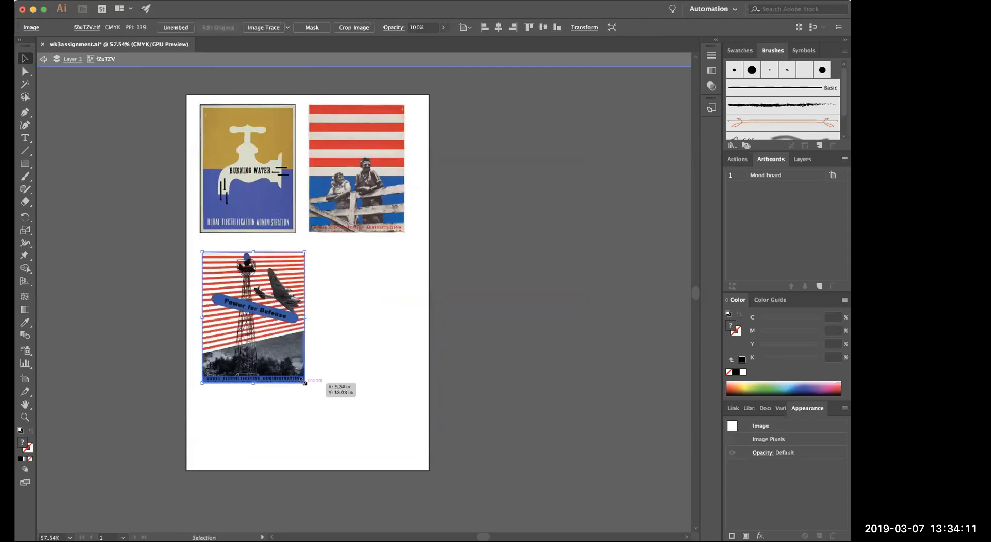
{"action": "left_click_drag", "start_coordinate": [304, 382], "coordinate": [294, 370]}
{"action": "left_click", "coordinate": [136, 299]}
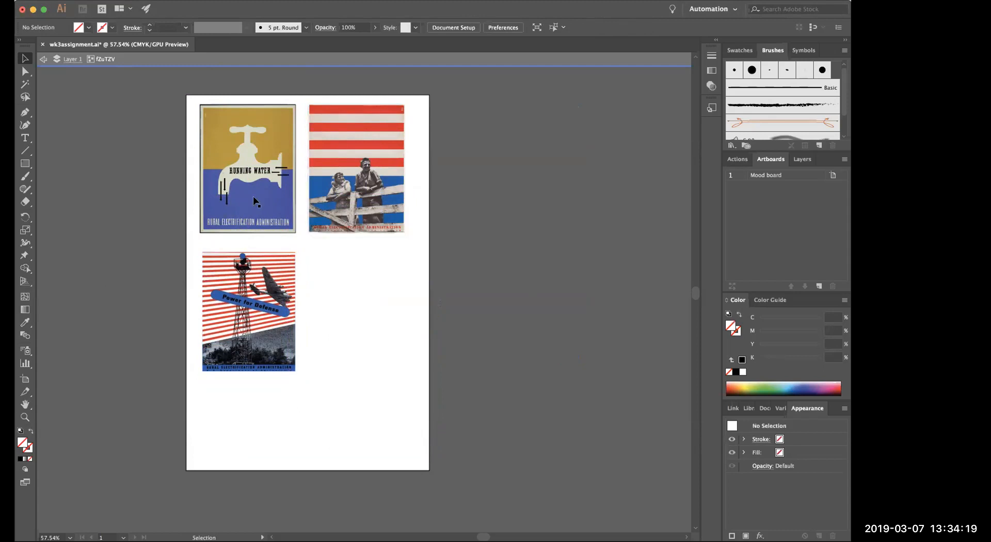
Shift Running Water and Power for Defense toward the artboard's left edge, close their gap and match their widths
{"action": "left_click_drag", "start_coordinate": [248, 188], "coordinate": [240, 187]}
{"action": "mouse_move", "coordinate": [245, 293]}
{"action": "left_mouse_down"}
{"action": "mouse_move", "coordinate": [231, 301]}
{"action": "mouse_move", "coordinate": [236, 282]}
{"action": "left_mouse_up"}
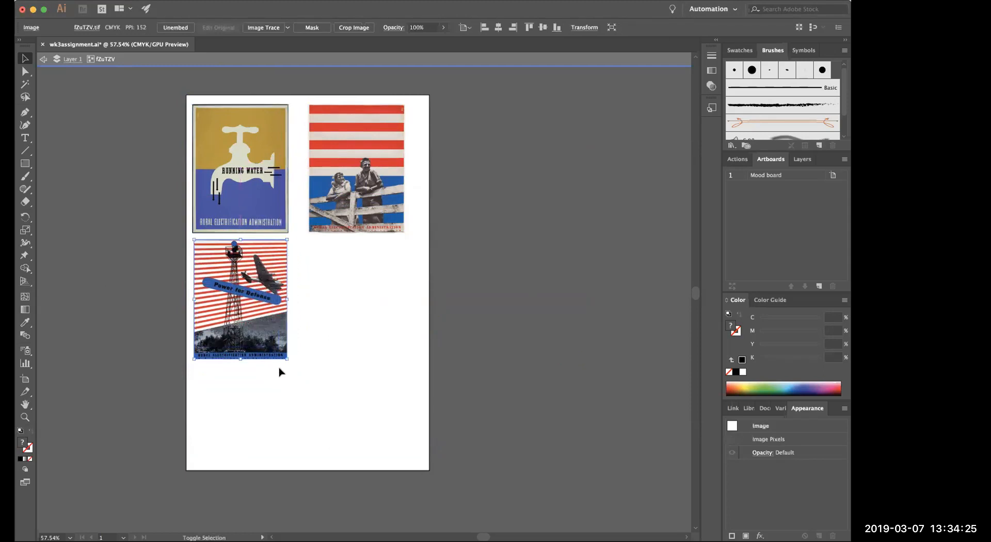
{"action": "left_click_drag", "start_coordinate": [285, 359], "coordinate": [289, 362]}
Tilt the striped two-children poster clockwise and place it in the artboard's upper-right corner
{"action": "left_click_drag", "start_coordinate": [366, 137], "coordinate": [373, 151]}
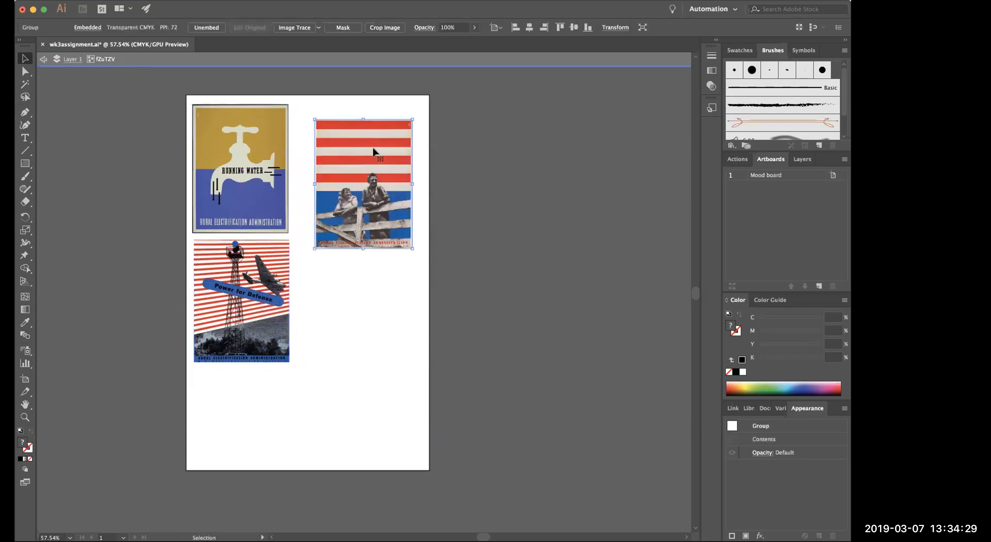
{"action": "left_click_drag", "start_coordinate": [395, 266], "coordinate": [360, 280]}
{"action": "left_click", "coordinate": [323, 131]}
{"action": "left_click_drag", "start_coordinate": [307, 113], "coordinate": [347, 99]}
Tilt the Running Water poster counterclockwise in the upper-left area and tuck Power for Defense beneath its lower edge
{"action": "left_click_drag", "start_coordinate": [248, 168], "coordinate": [291, 187]}
{"action": "left_click_drag", "start_coordinate": [230, 113], "coordinate": [206, 133]}
{"action": "left_click_drag", "start_coordinate": [275, 156], "coordinate": [257, 145]}
{"action": "left_click_drag", "start_coordinate": [261, 330], "coordinate": [269, 312]}
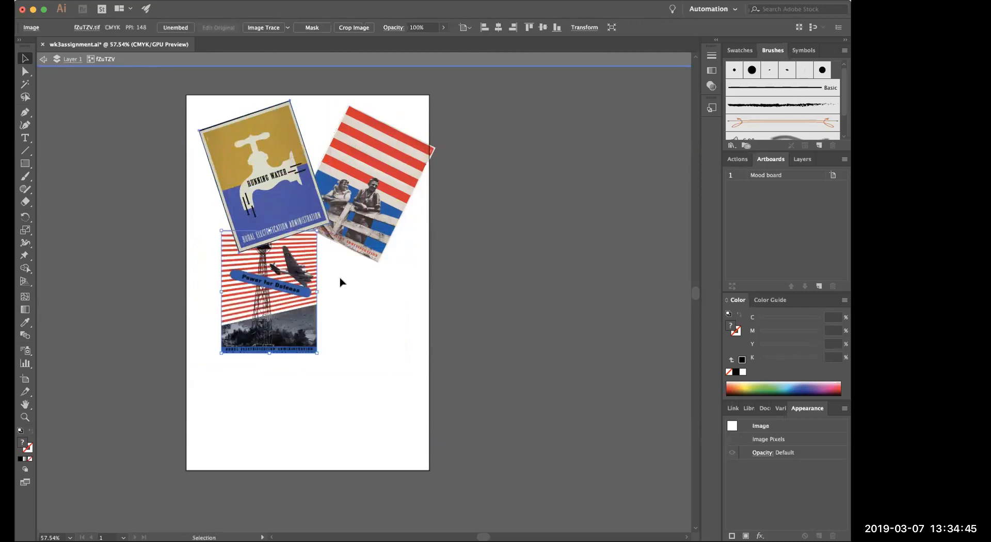
Move Running Water to the artboard's lower right, and place Power for Defense at the upper left with a counterclockwise tilt
{"action": "left_click_drag", "start_coordinate": [340, 282], "coordinate": [364, 343]}
{"action": "left_click_drag", "start_coordinate": [262, 260], "coordinate": [255, 137]}
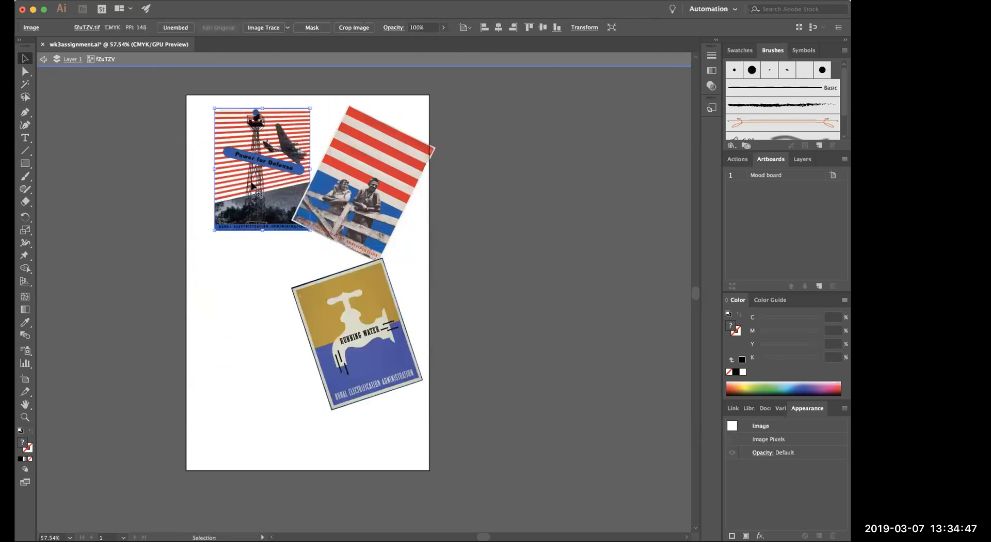
{"action": "left_click_drag", "start_coordinate": [208, 235], "coordinate": [219, 258]}
{"action": "left_click_drag", "start_coordinate": [258, 193], "coordinate": [253, 216]}
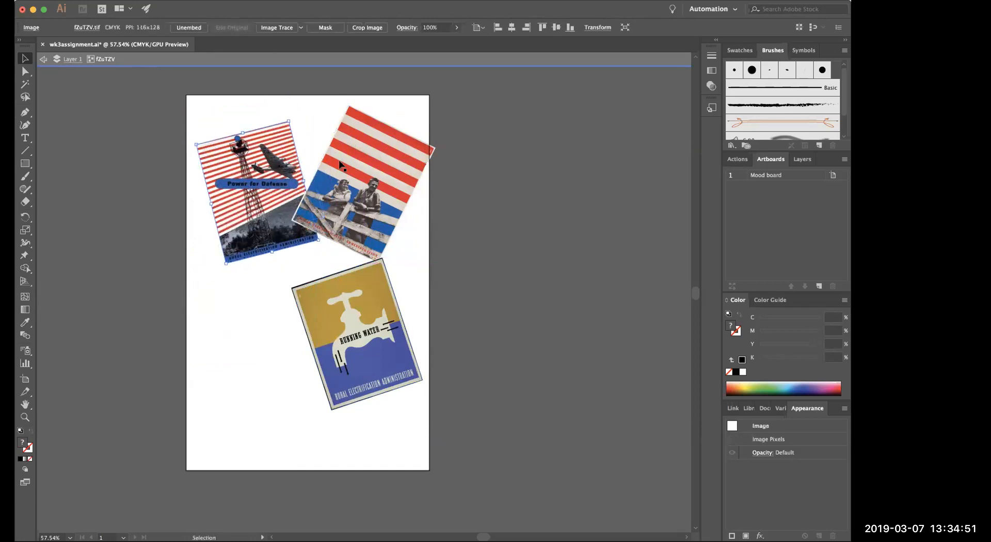
Move the Running Water poster below Power for Defense, enlarge it and reduce its counterclockwise tilt
{"action": "left_click_drag", "start_coordinate": [356, 322], "coordinate": [331, 321]}
{"action": "left_click_drag", "start_coordinate": [399, 381], "coordinate": [423, 397]}
{"action": "left_click_drag", "start_coordinate": [364, 362], "coordinate": [304, 357]}
{"action": "left_click_drag", "start_coordinate": [367, 396], "coordinate": [352, 408]}
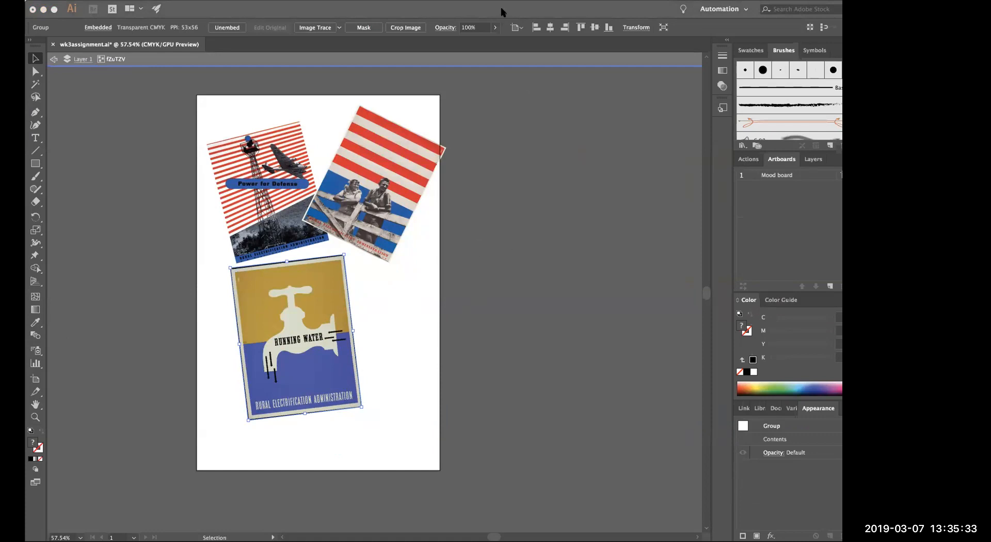
Shift the two upper posters left and slightly reduce the tilt of Power for Defense
{"action": "left_click_drag", "start_coordinate": [388, 148], "coordinate": [355, 144]}
{"action": "left_click_drag", "start_coordinate": [260, 164], "coordinate": [250, 147]}
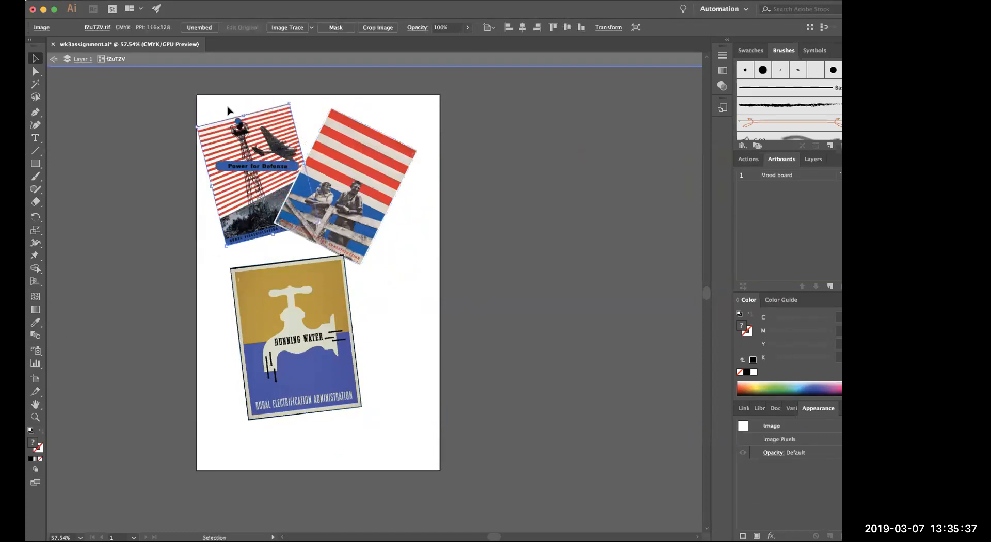
{"action": "left_click_drag", "start_coordinate": [193, 121], "coordinate": [197, 118]}
Reduce the striped poster's clockwise tilt, enlarge it and fit it into the artboard's upper-right corner
{"action": "left_click_drag", "start_coordinate": [416, 150], "coordinate": [436, 123]}
{"action": "left_click_drag", "start_coordinate": [366, 160], "coordinate": [352, 164]}
{"action": "left_click_drag", "start_coordinate": [407, 250], "coordinate": [408, 275]}
{"action": "left_click_drag", "start_coordinate": [388, 221], "coordinate": [396, 210]}
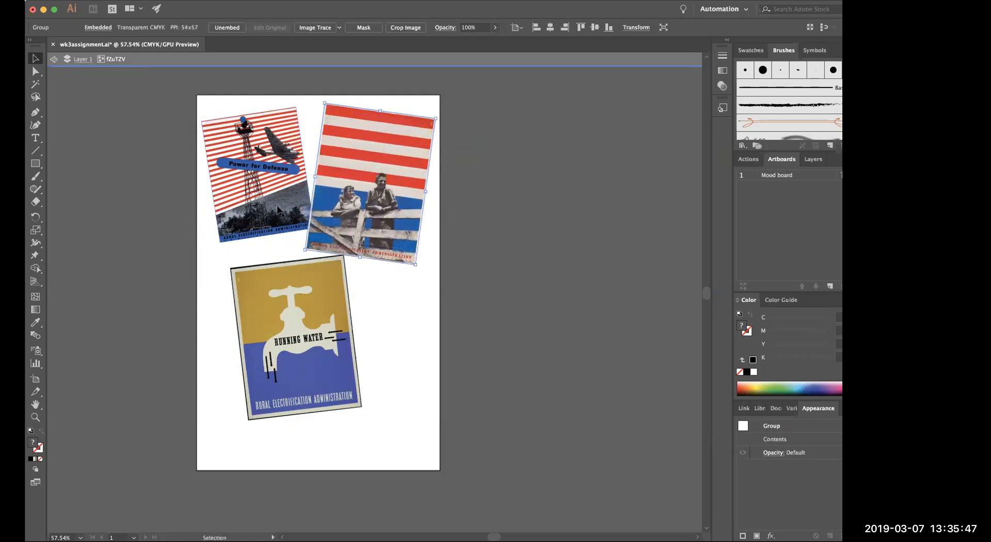
{"action": "left_click", "coordinate": [161, 254]}
Tilt Running Water further counterclockwise and center it so that it overlaps the lower edges of the two upper posters
{"action": "left_click_drag", "start_coordinate": [271, 387], "coordinate": [259, 366]}
{"action": "left_click_drag", "start_coordinate": [231, 403], "coordinate": [237, 409]}
{"action": "left_click_drag", "start_coordinate": [295, 329], "coordinate": [318, 312]}
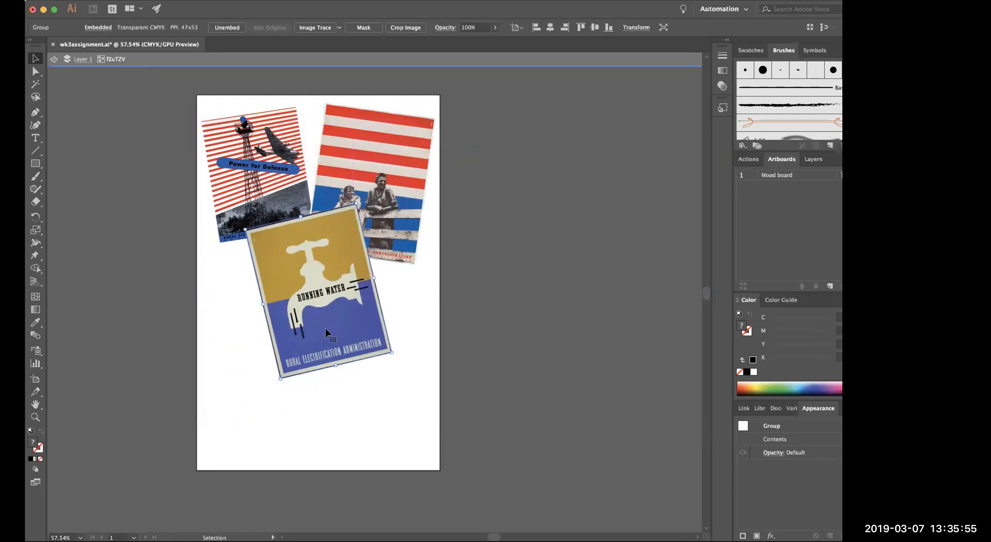
{"action": "left_click", "coordinate": [91, 322]}
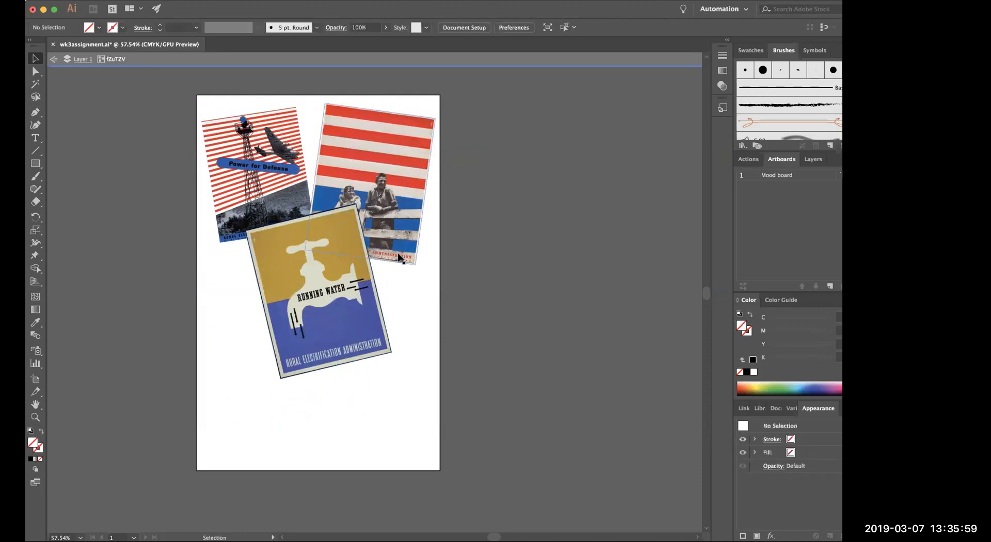
Draw an area text frame below the Running Water poster and clear its placeholder text
{"action": "left_click", "coordinate": [35, 138]}
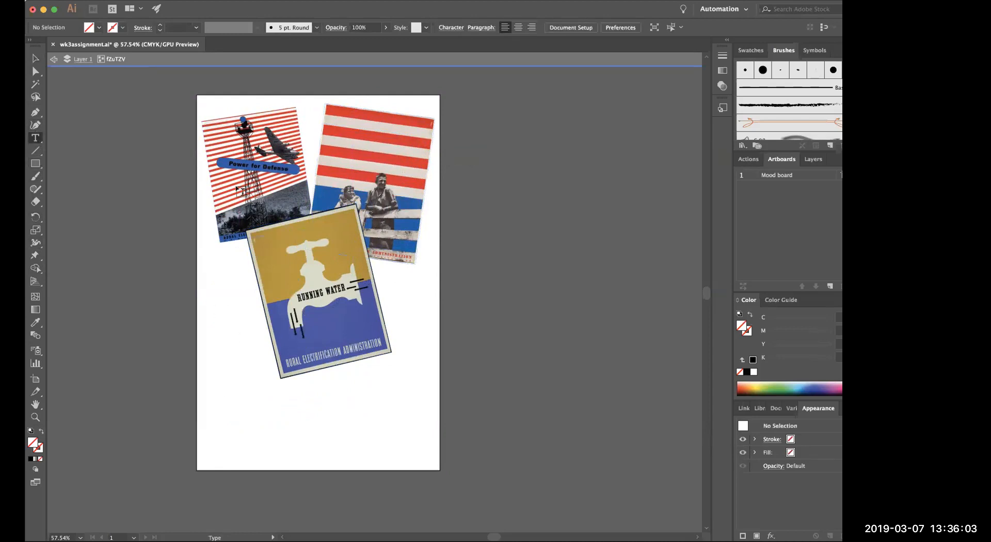
{"action": "left_click_drag", "start_coordinate": [220, 380], "coordinate": [313, 443]}
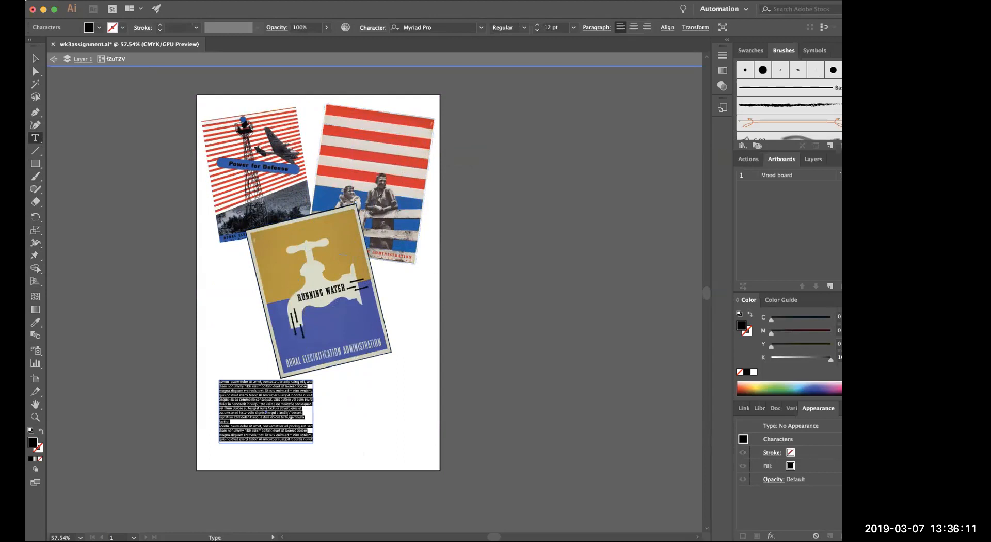
{"action": "key", "text": "BackSpace"}
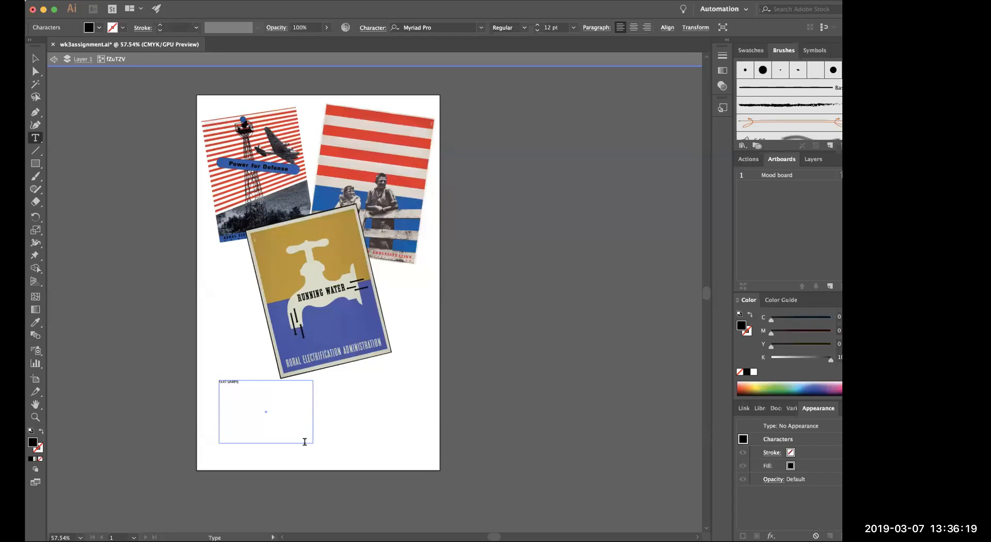
Replace the text with "Beall was fascinated by the flexibility of the medium, whose combinations, he said, were limited only by the 'insuperable boundaries' of creative imagination."
{"action": "key", "text": "super+a"}
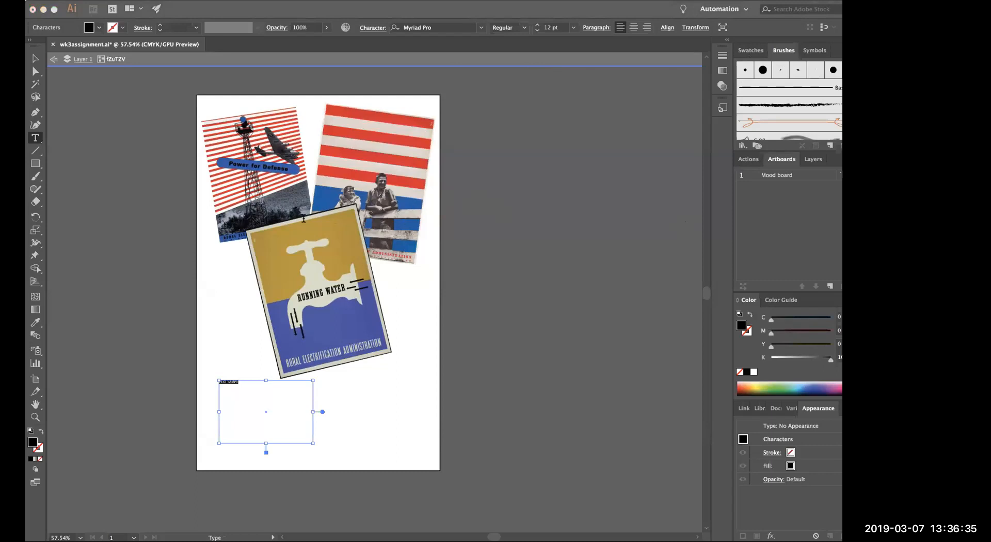
{"action": "left_click", "coordinate": [609, 10]}
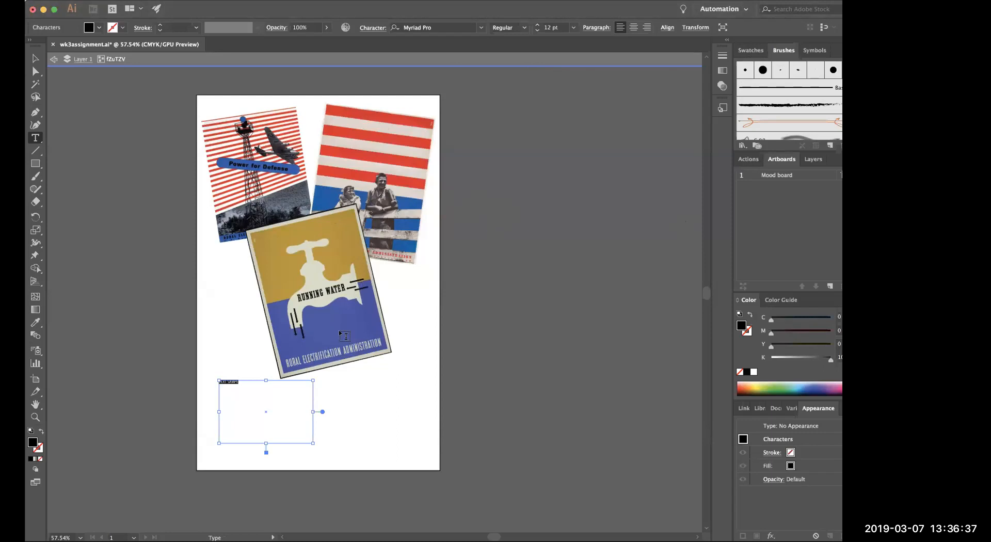
{"action": "type", "text": "Beall was fascinated by the flexibility of the medium, whose combinations, he said, were limited only by the 'insuperable boundaries' of creative imagination."}
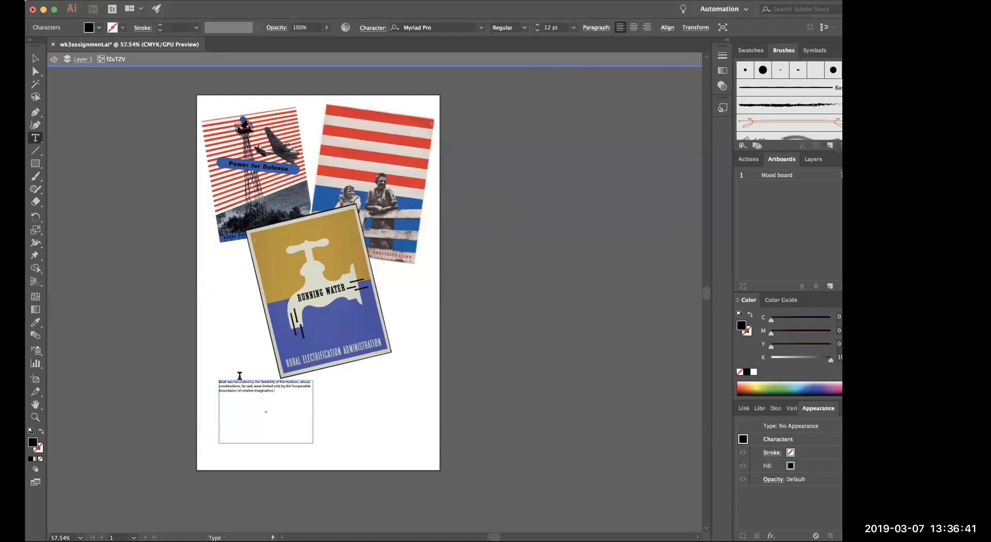
Set the whole quote's font size to 24 pt
{"action": "key", "text": "super+a"}
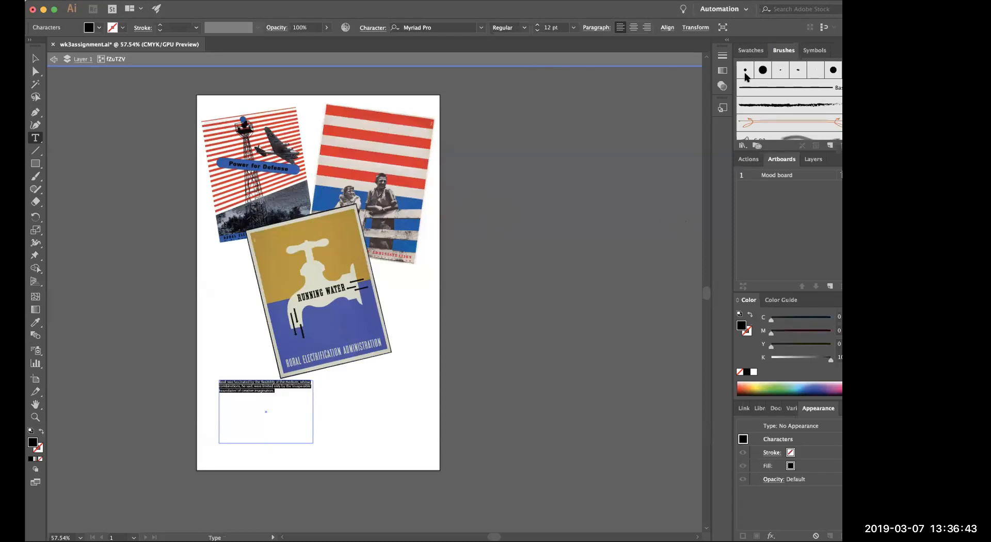
{"action": "left_click", "coordinate": [574, 29]}
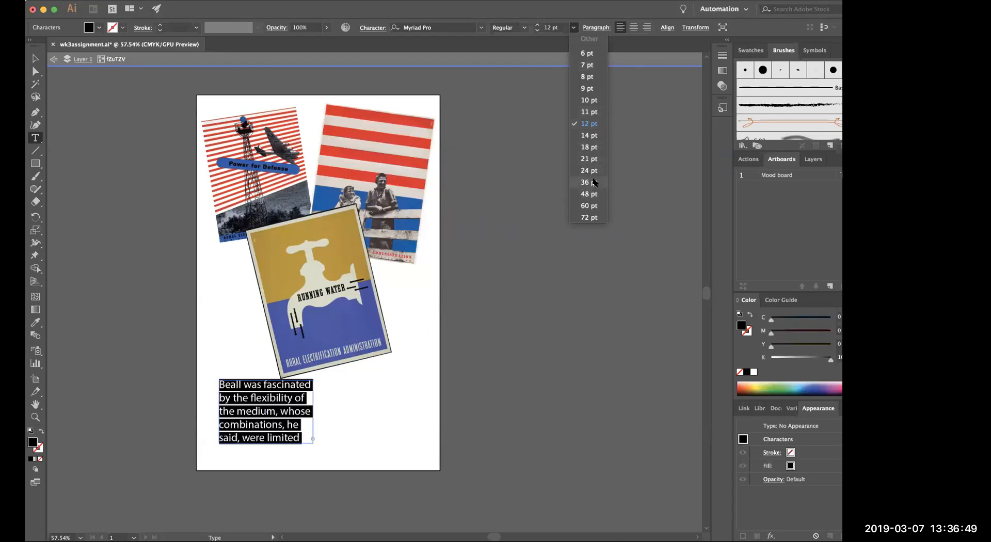
{"action": "left_click", "coordinate": [589, 170]}
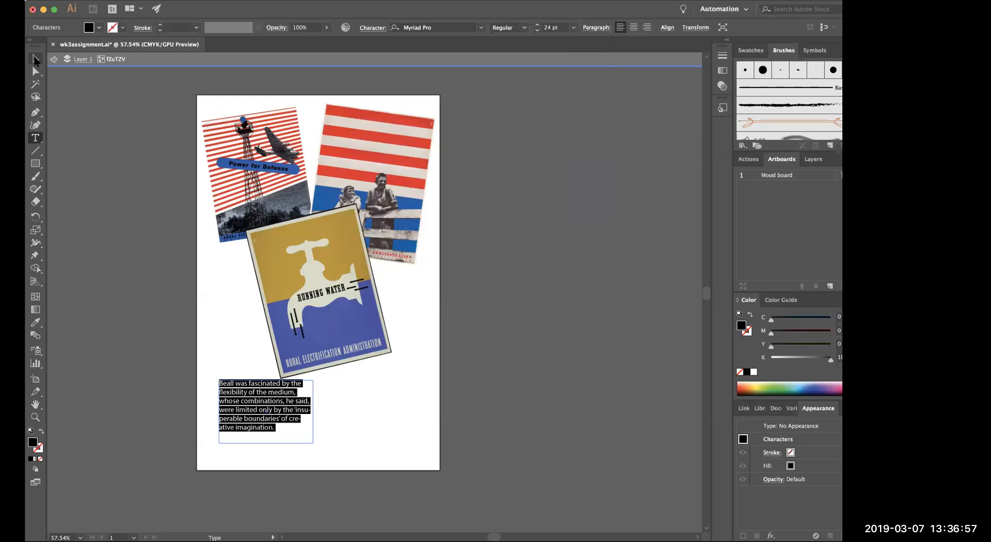
Widen the quote's text frame to nearly the artboard's width and move it down and left, clear of the posters
{"action": "key", "text": "Escape"}
{"action": "left_click_drag", "start_coordinate": [313, 411], "coordinate": [411, 411]}
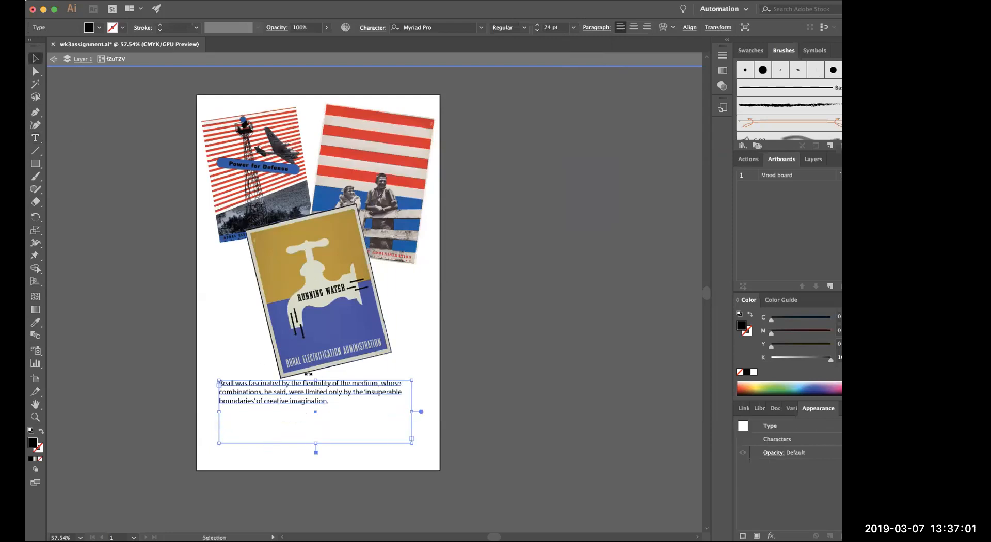
{"action": "left_click", "coordinate": [240, 169]}
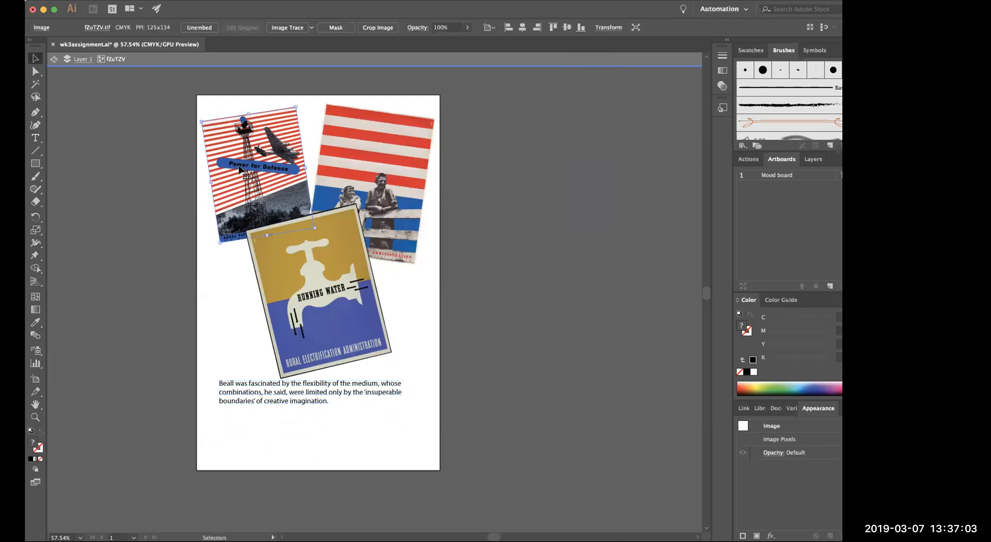
{"action": "left_click_drag", "start_coordinate": [234, 396], "coordinate": [220, 413]}
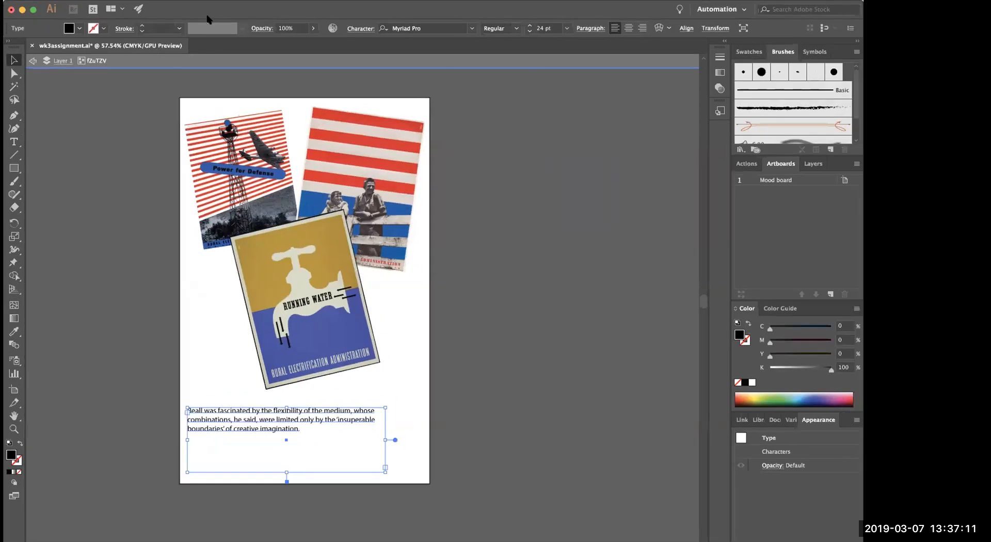
Set the quote's font to Arial Black
{"action": "left_click", "coordinate": [472, 29]}
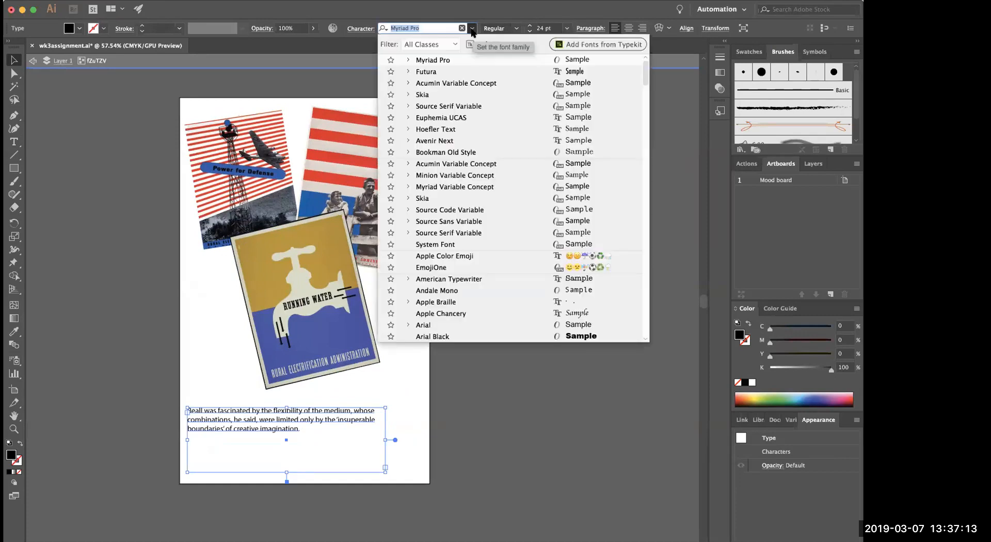
{"action": "scroll", "coordinate": [471, 175], "scroll_direction": "down", "scroll_amount": 5}
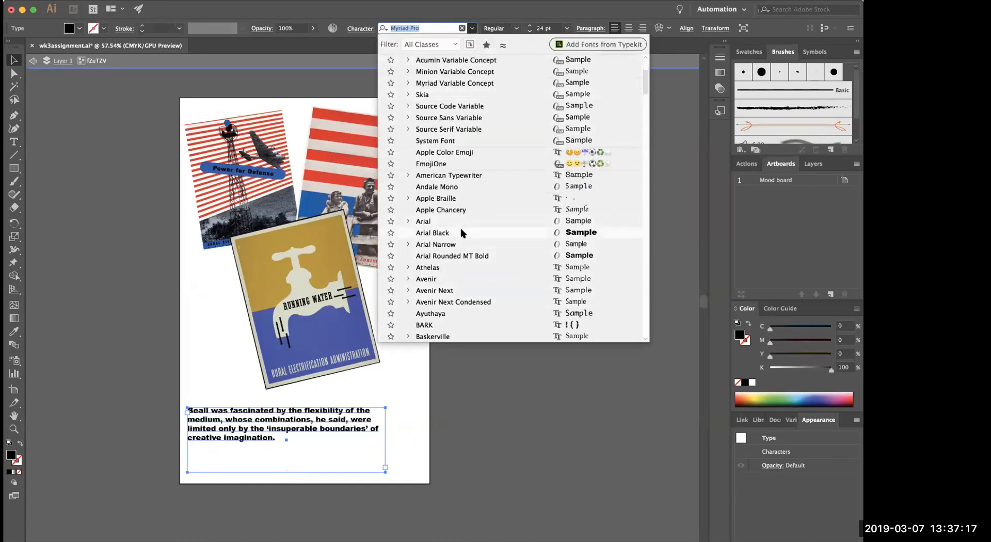
{"action": "left_click", "coordinate": [458, 233]}
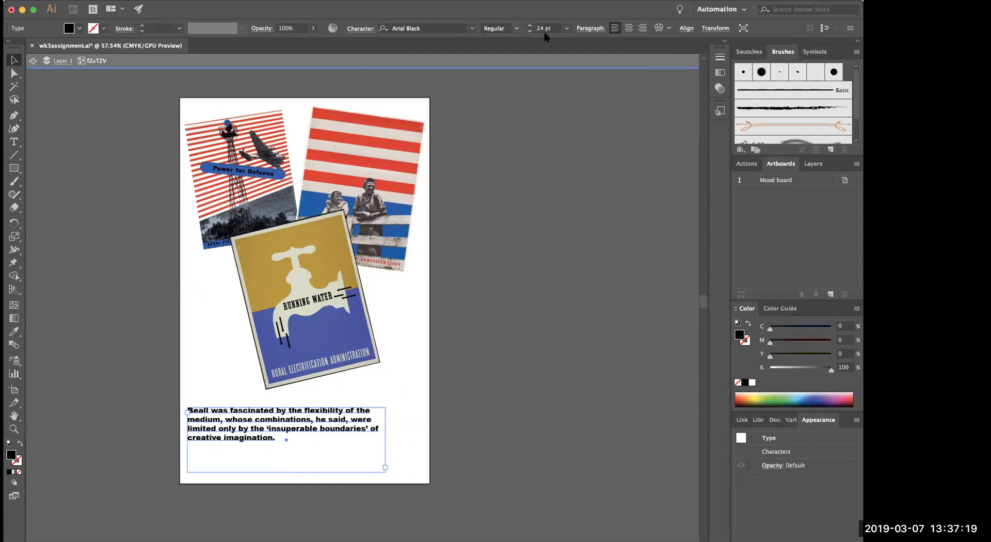
Try the quote at 36 pt and shift its text frame up over the Running Water poster's lower edge
{"action": "left_click", "coordinate": [568, 29]}
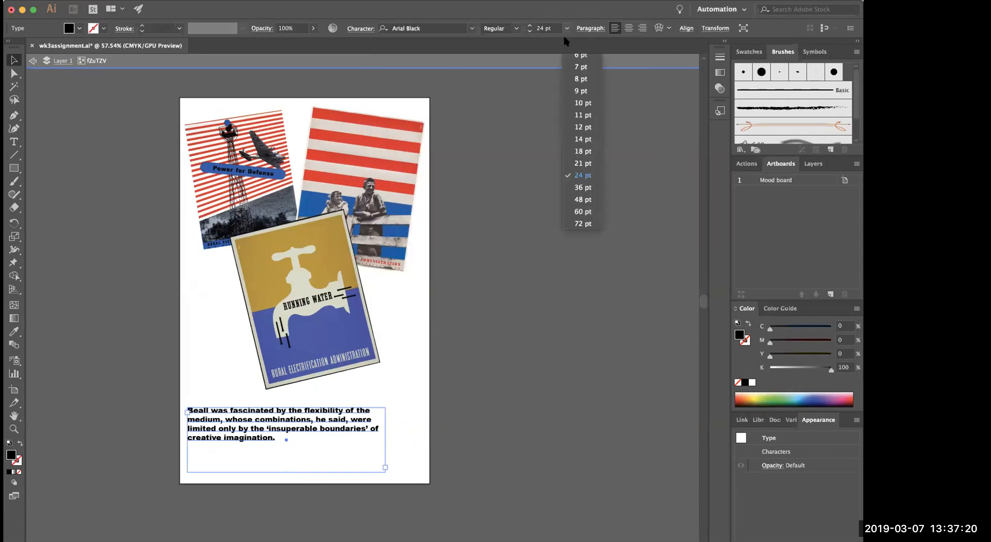
{"action": "left_click", "coordinate": [581, 188]}
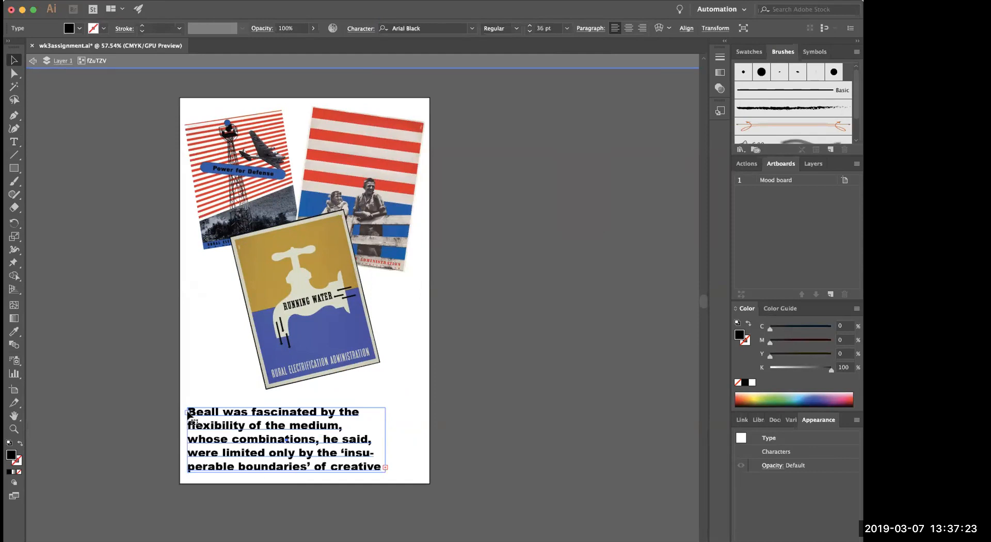
{"action": "left_click_drag", "start_coordinate": [211, 413], "coordinate": [212, 366]}
{"action": "mouse_move", "coordinate": [386, 426]}
{"action": "left_mouse_down"}
{"action": "mouse_move", "coordinate": [391, 454]}
{"action": "mouse_move", "coordinate": [384, 440]}
{"action": "left_mouse_up"}
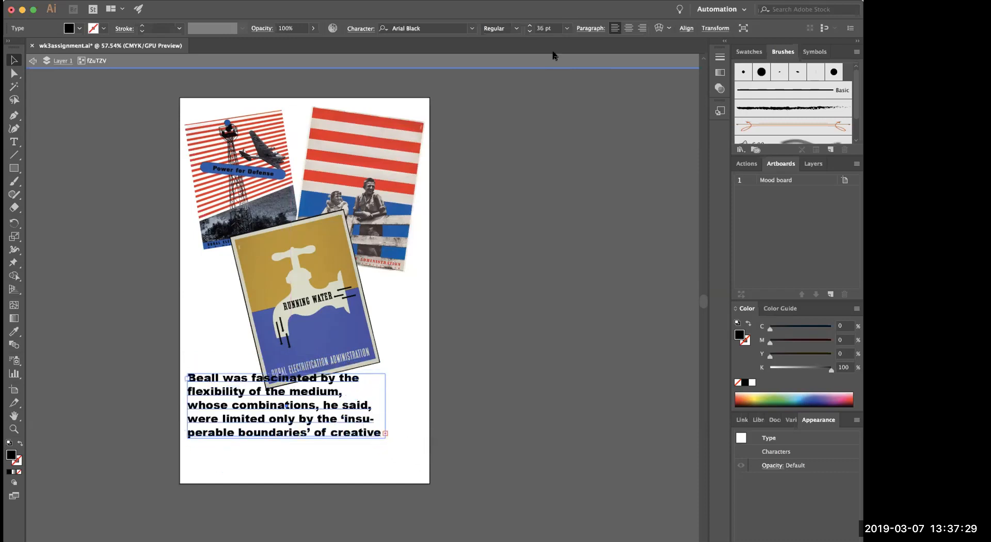
Set the quote's font size to 30 pt and move its frame down to just below the Running Water poster
{"action": "left_click", "coordinate": [566, 30]}
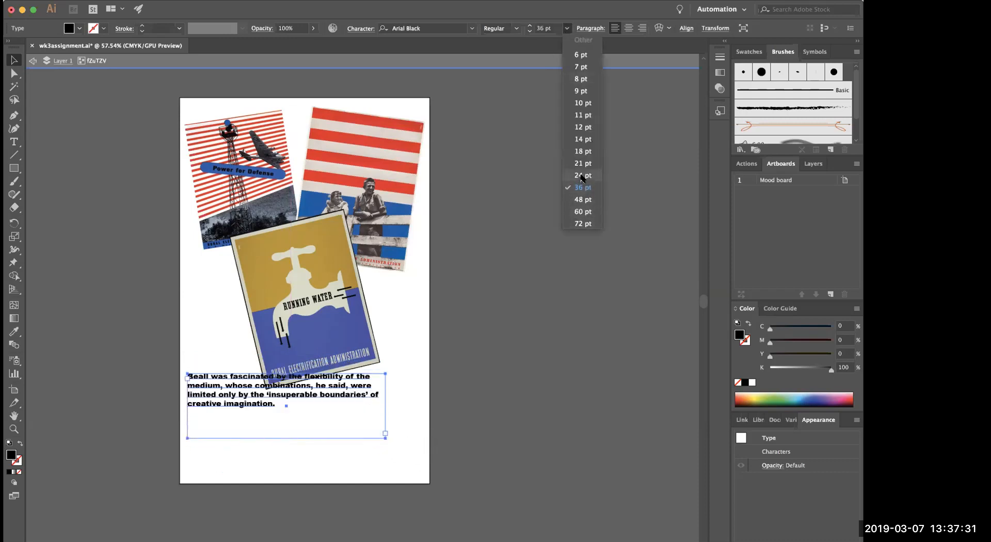
{"action": "left_click", "coordinate": [554, 29]}
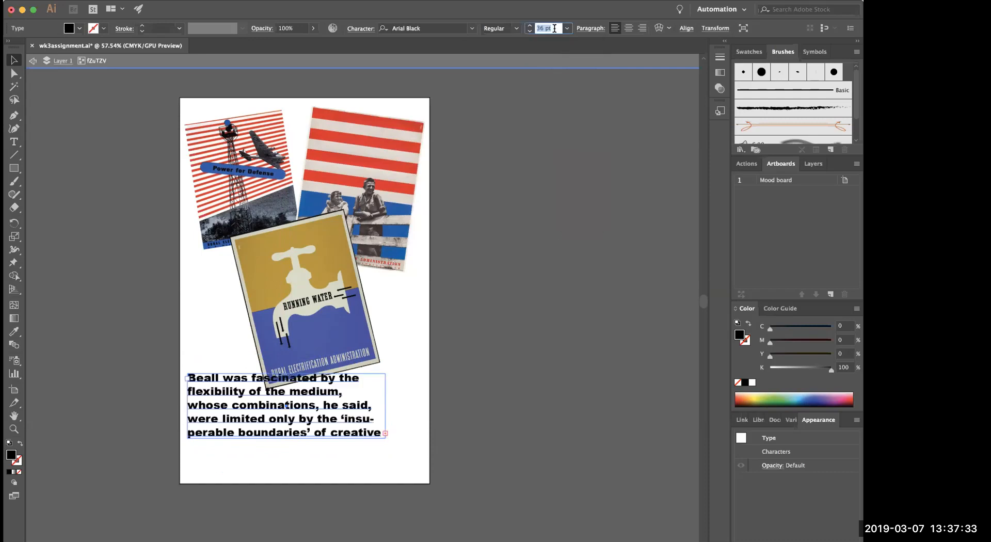
{"action": "type", "text": "30"}
{"action": "key", "text": "Return"}
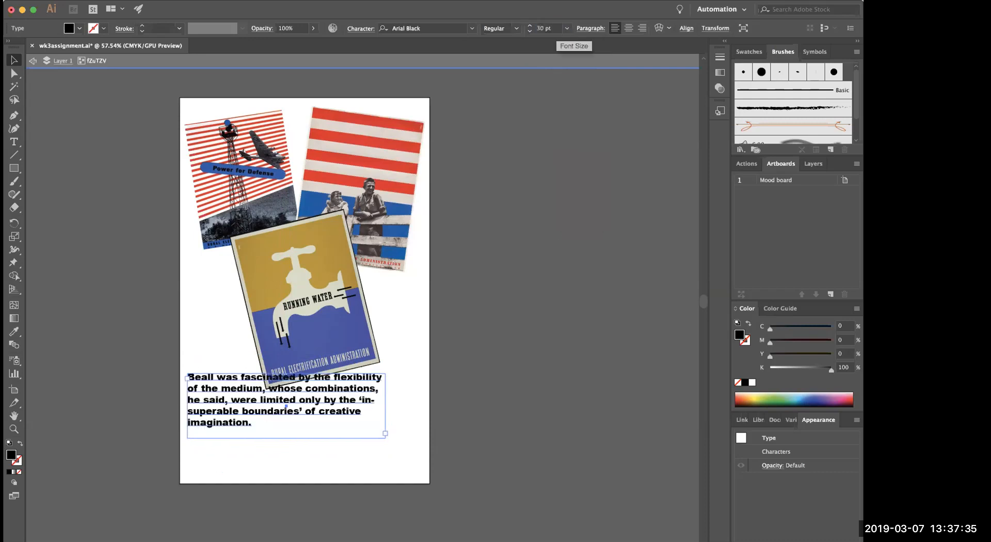
{"action": "left_click_drag", "start_coordinate": [235, 409], "coordinate": [236, 424]}
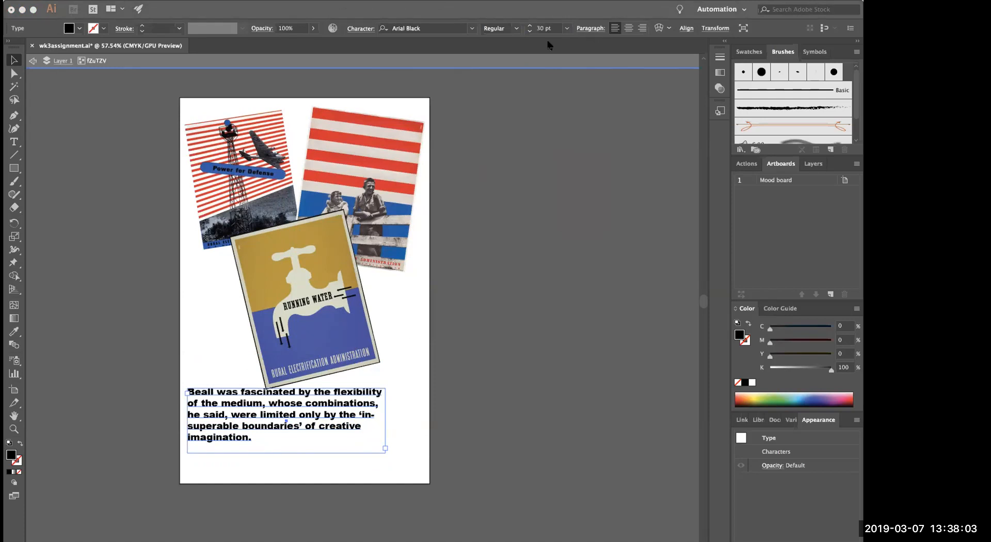
Deselect the quote and examine the mood board's posters and text up close and as a whole
{"action": "left_click", "coordinate": [550, 8]}
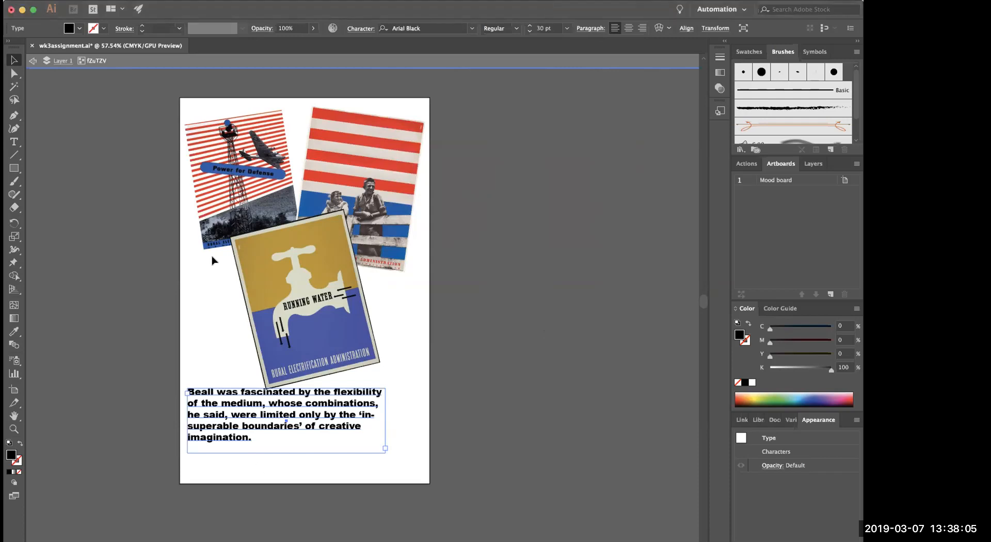
{"action": "left_click", "coordinate": [110, 230]}
{"action": "key", "text": "super+equal"}
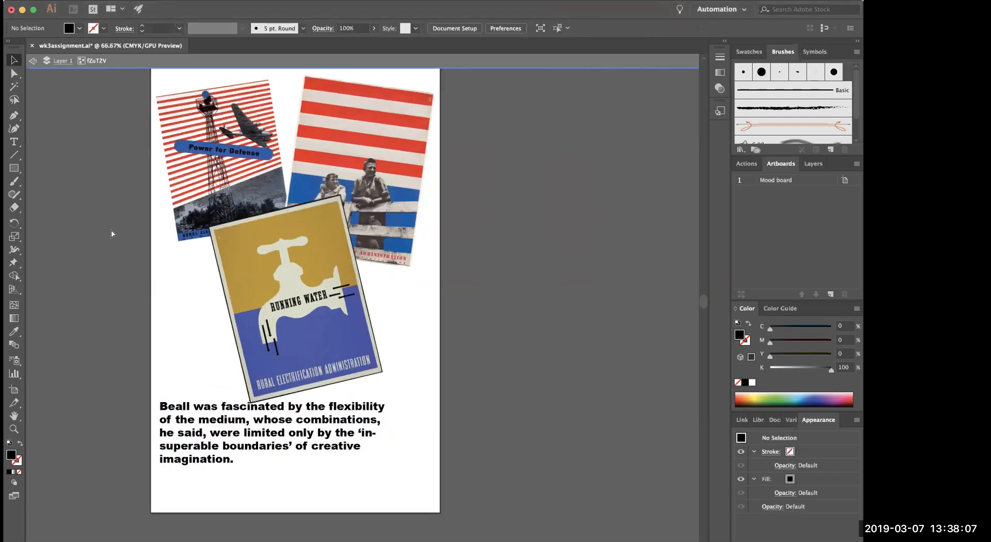
{"action": "key", "text": "super+equal"}
{"action": "key", "text": "super+equal"}
{"action": "key", "text": "super+minus"}
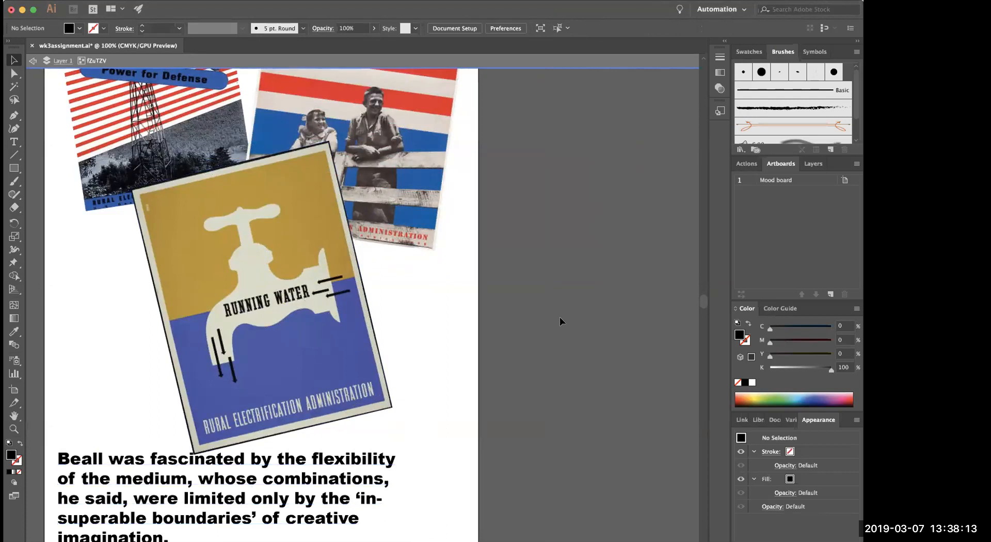
{"action": "key", "text": "super+minus"}
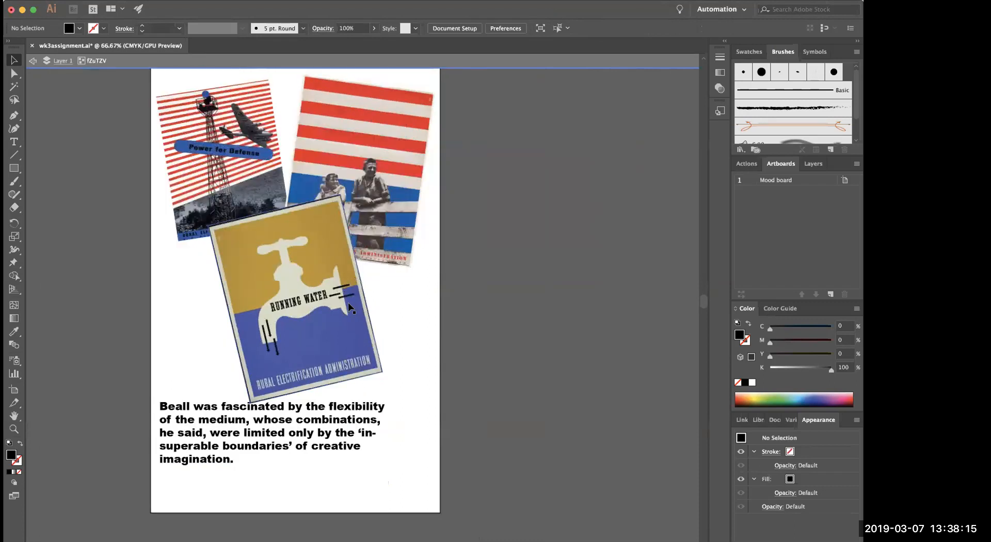
{"action": "key", "text": "super+minus"}
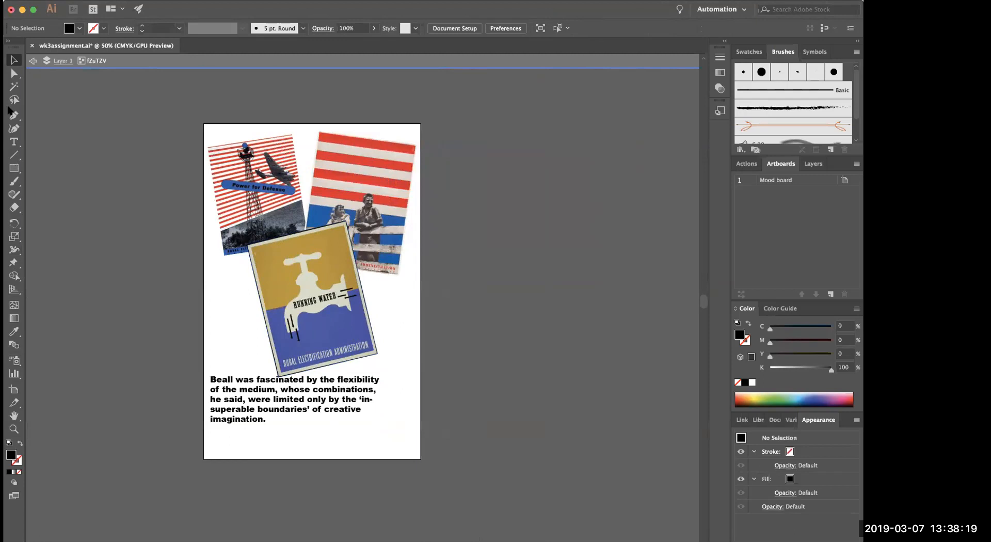
Try adding the copied sentence on Beall's new visual language as point text above the striped poster, and undo the paste
{"action": "left_click", "coordinate": [14, 142]}
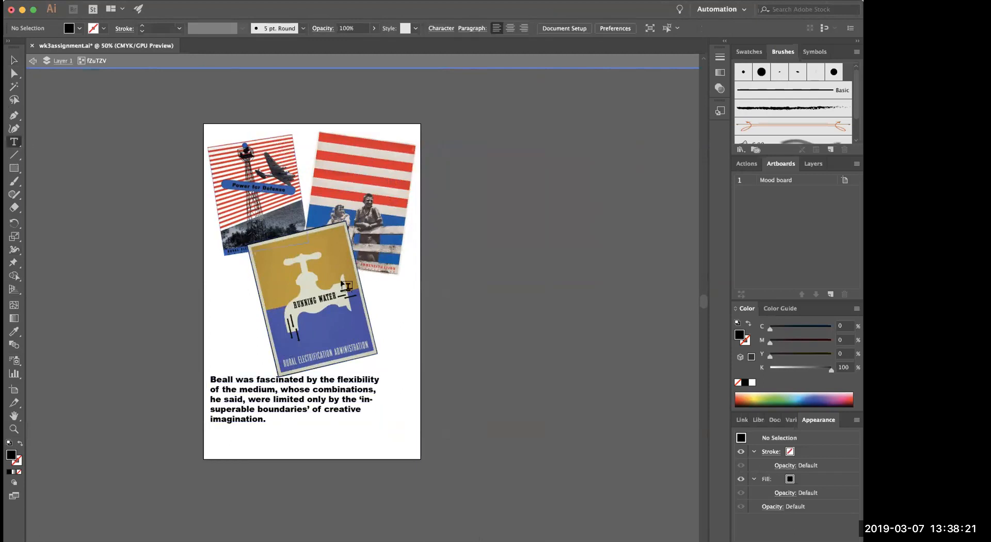
{"action": "left_click", "coordinate": [306, 133]}
{"action": "key", "text": "super+v"}
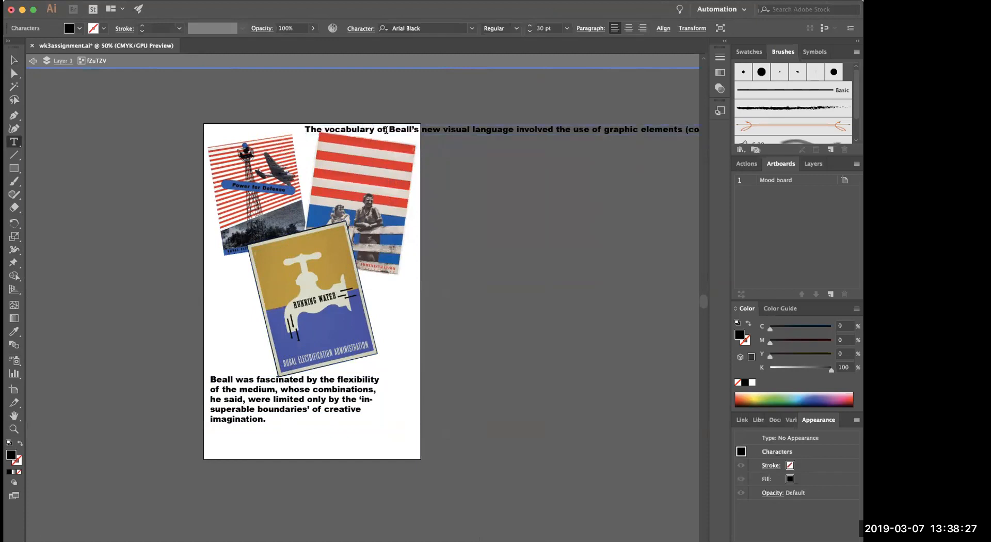
{"action": "key", "text": "super+a"}
{"action": "key", "text": "super+c"}
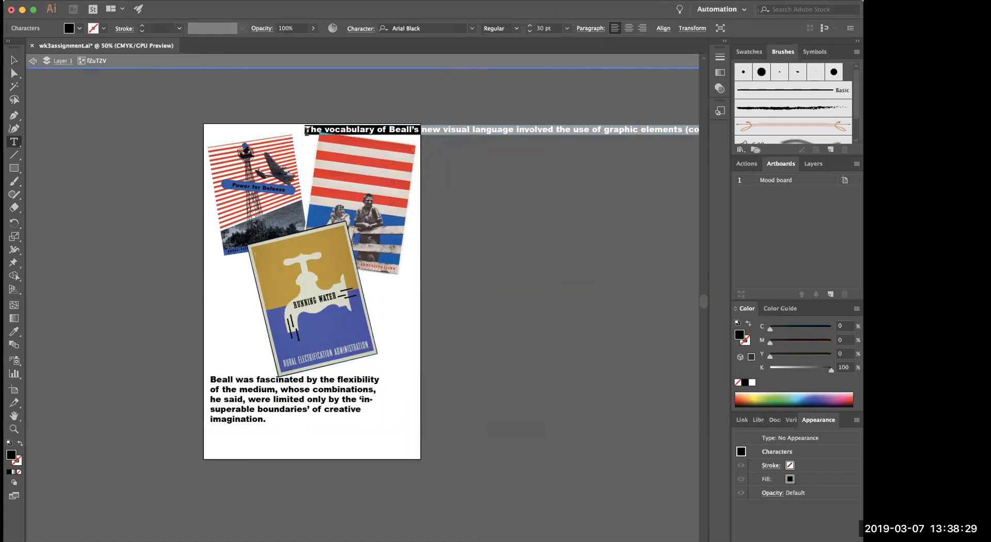
{"action": "key", "text": "super+z"}
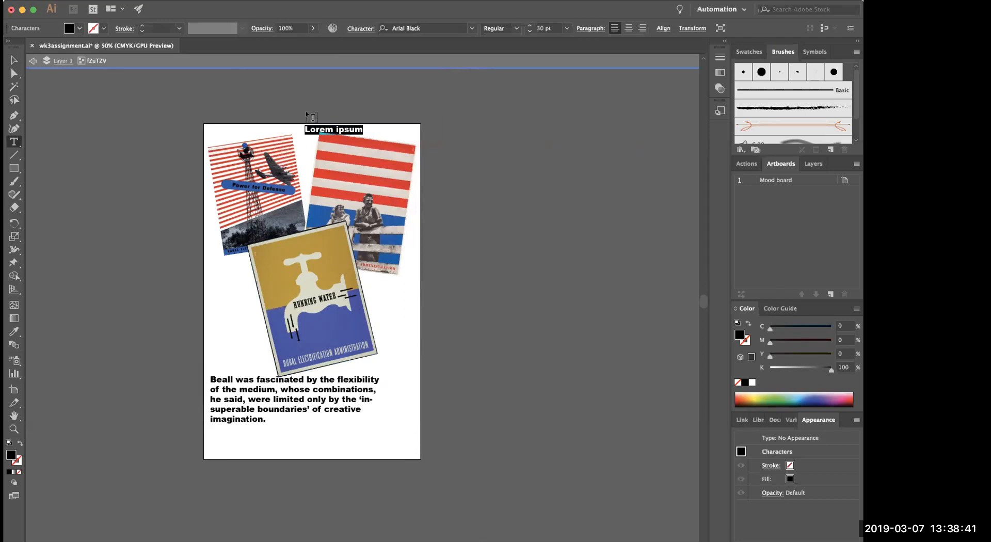
Try replacing the placeholder with the copied sentence as single-line text and resizing it, and remove the text object
{"action": "left_click", "coordinate": [316, 130]}
{"action": "left_click_drag", "start_coordinate": [308, 129], "coordinate": [363, 131]}
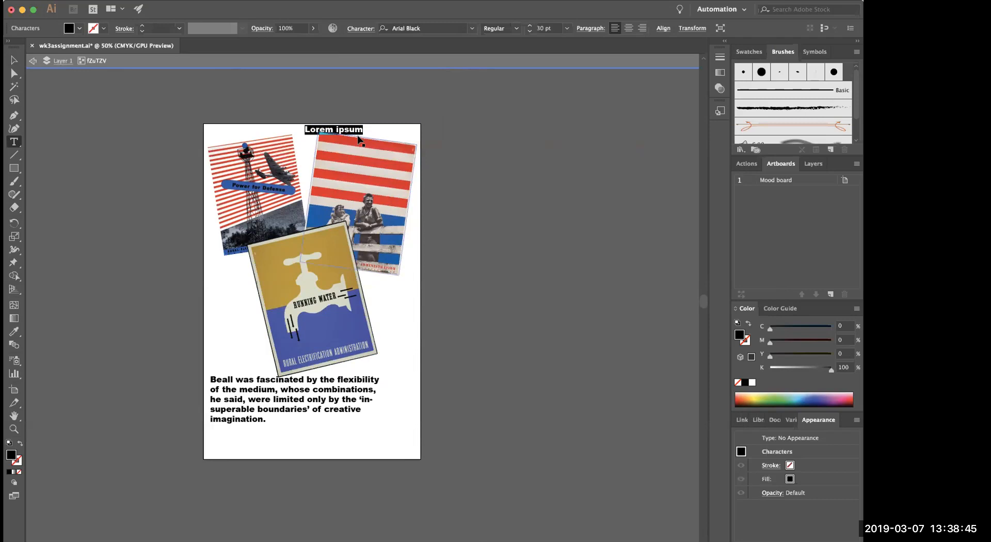
{"action": "key", "text": "super+v"}
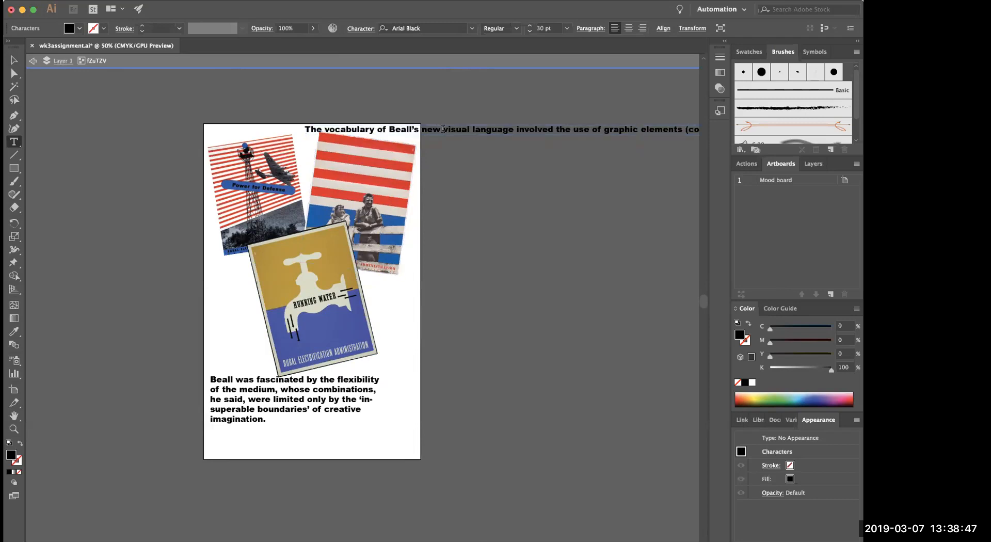
{"action": "left_click_drag", "start_coordinate": [370, 119], "coordinate": [383, 130]}
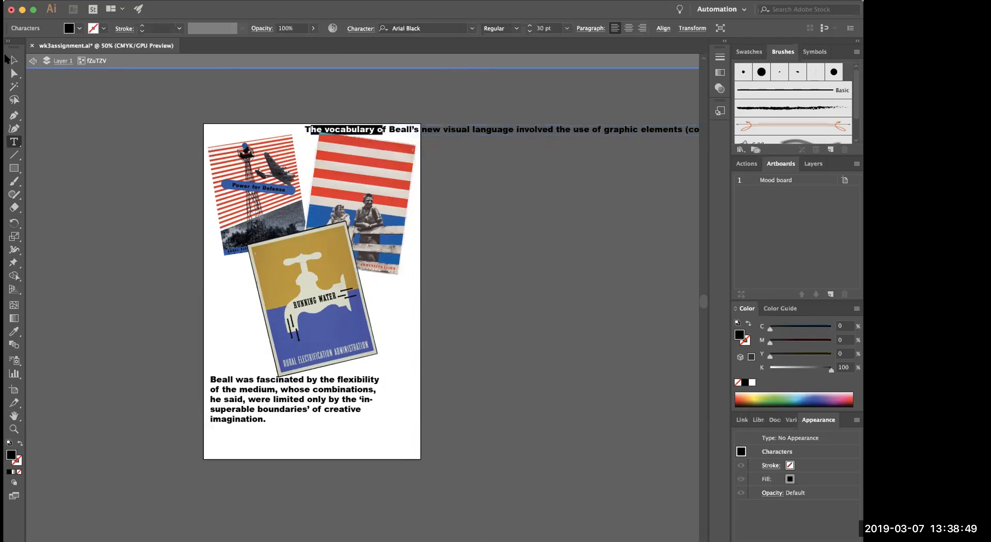
{"action": "left_click", "coordinate": [13, 60]}
{"action": "left_click_drag", "start_coordinate": [304, 135], "coordinate": [459, 256]}
{"action": "key", "text": "super+z"}
{"action": "key", "text": "Delete"}
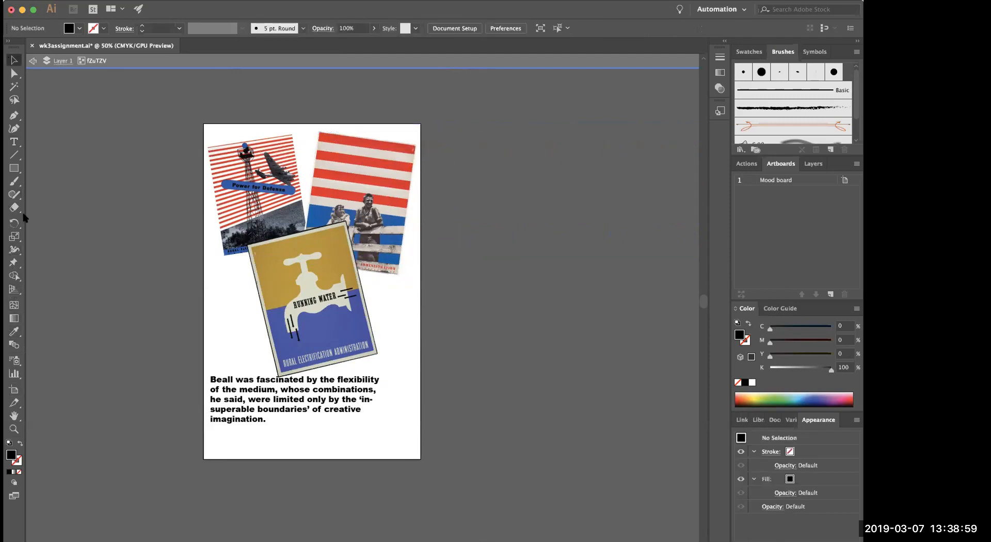
Draw an area text frame across the artboard's top, paste the copied "The vocabulary of Beall's new visual language" sentence, and deepen the frame to fit it
{"action": "left_click", "coordinate": [14, 141]}
{"action": "left_click_drag", "start_coordinate": [218, 130], "coordinate": [411, 165]}
{"action": "key", "text": "cmd+v"}
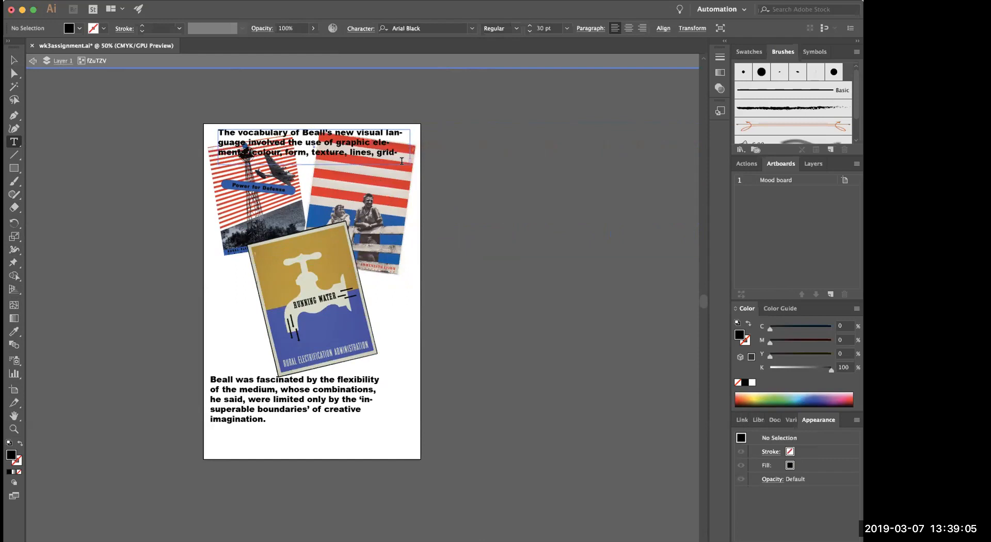
{"action": "key", "text": "Escape"}
{"action": "left_click_drag", "start_coordinate": [312, 166], "coordinate": [311, 198]}
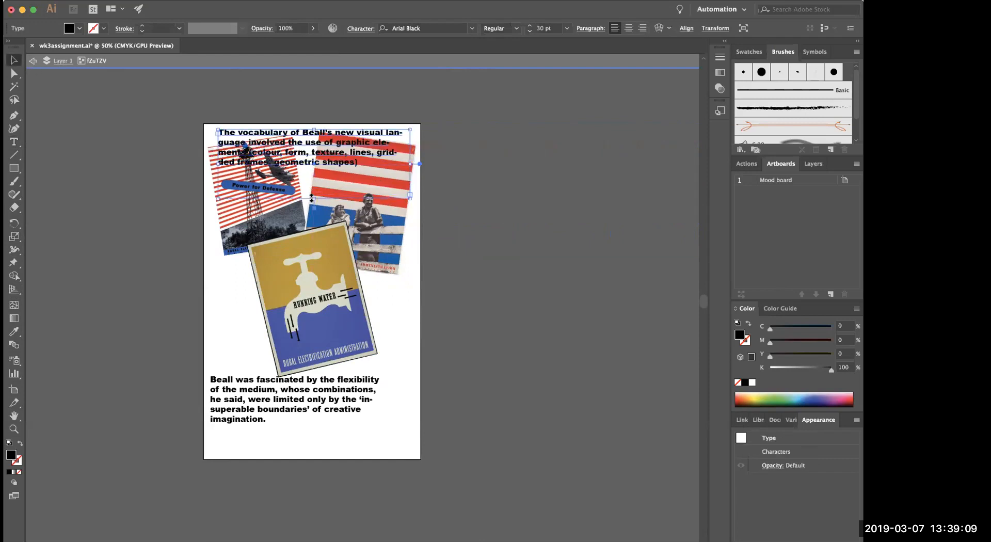
Set the font of the visual language sentence to Bodoni 72
{"action": "left_click", "coordinate": [227, 238]}
{"action": "left_click", "coordinate": [269, 133]}
{"action": "left_click", "coordinate": [471, 28]}
{"action": "scroll", "coordinate": [464, 157], "scroll_direction": "down", "scroll_amount": 10}
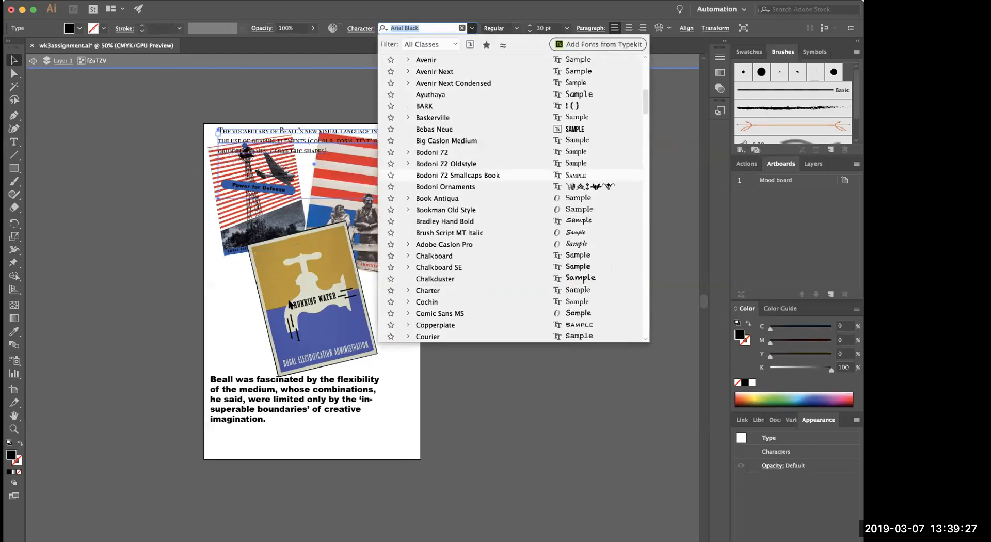
{"action": "left_click", "coordinate": [464, 152]}
Move the Bodoni sentence to the bottom of the artboard and the Arial Black quote to the top
{"action": "left_click_drag", "start_coordinate": [406, 179], "coordinate": [413, 341]}
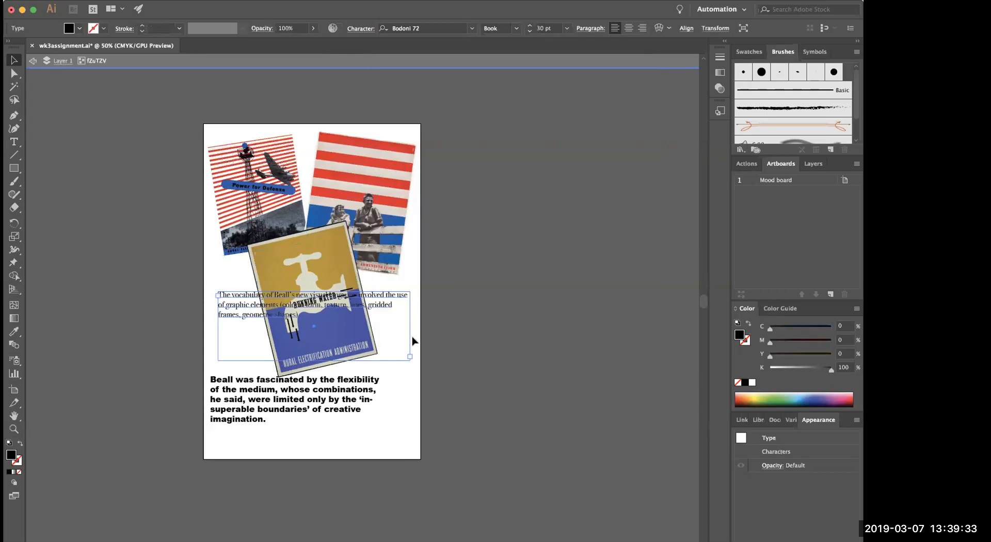
{"action": "left_click_drag", "start_coordinate": [412, 341], "coordinate": [405, 361]}
{"action": "left_click_drag", "start_coordinate": [326, 390], "coordinate": [334, 141]}
Shift all three posters down so they sit between the quote and the Bodoni sentence
{"action": "left_click_drag", "start_coordinate": [275, 216], "coordinate": [272, 262]}
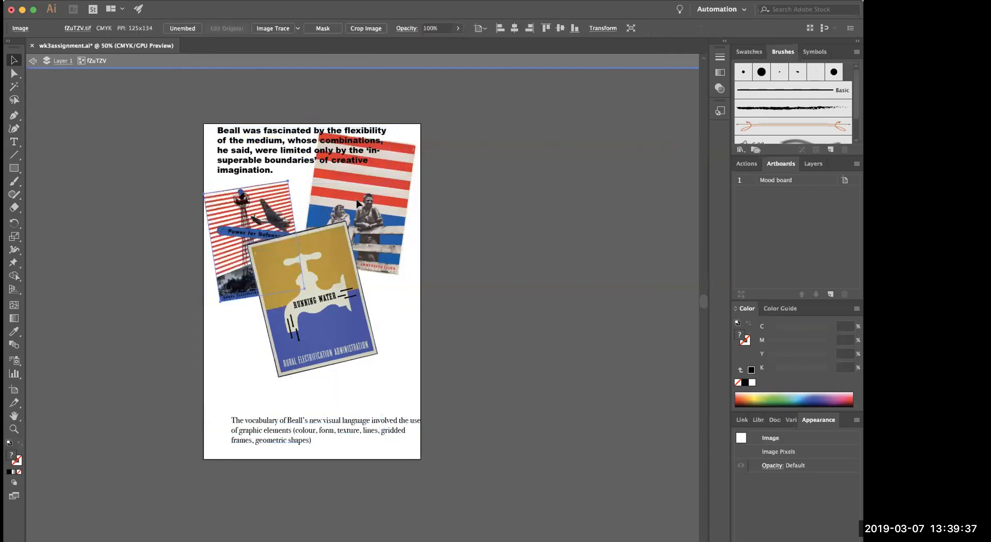
{"action": "left_click_drag", "start_coordinate": [358, 207], "coordinate": [350, 235]}
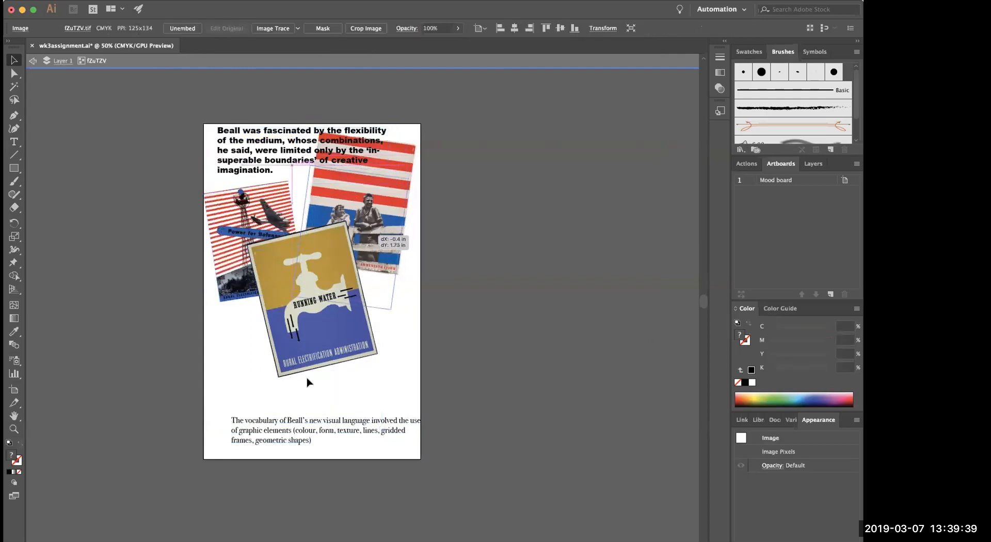
{"action": "left_click_drag", "start_coordinate": [283, 383], "coordinate": [264, 411]}
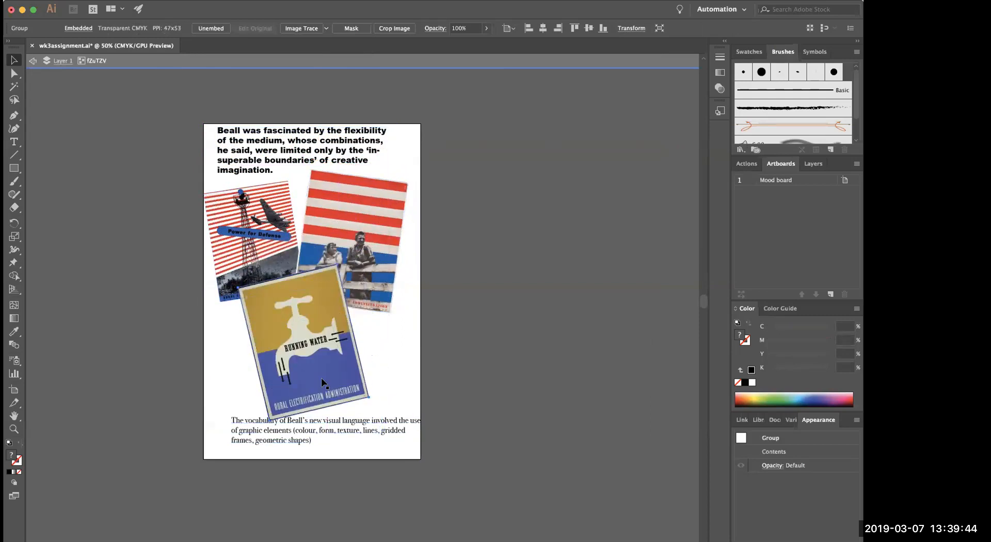
{"action": "left_click", "coordinate": [370, 400]}
{"action": "mouse_move", "coordinate": [278, 328]}
{"action": "left_mouse_down"}
{"action": "mouse_move", "coordinate": [347, 391]}
{"action": "mouse_move", "coordinate": [280, 339]}
{"action": "mouse_move", "coordinate": [292, 309]}
{"action": "mouse_move", "coordinate": [277, 319]}
{"action": "left_mouse_up"}
Send the Running Water poster to the back, behind the other two posters
{"action": "right_click", "coordinate": [329, 325]}
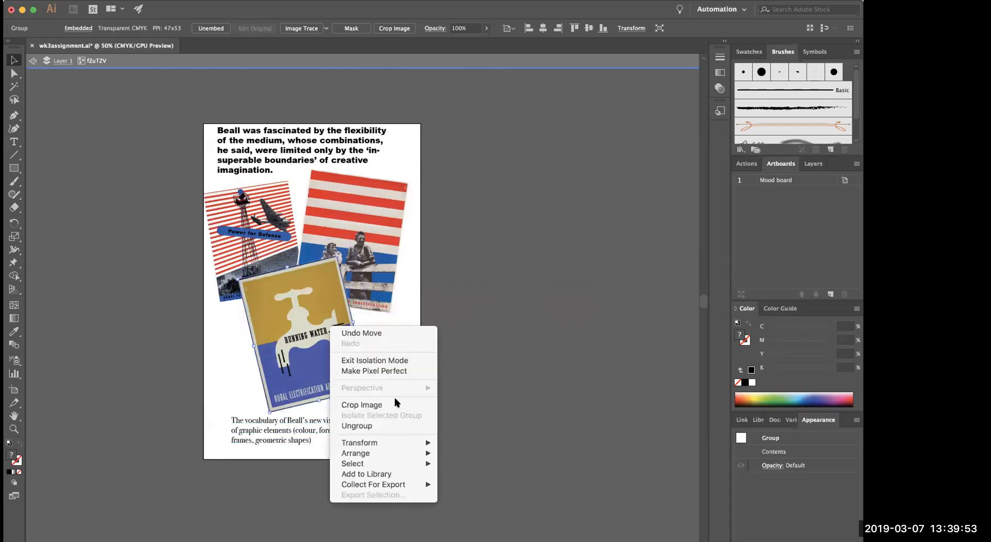
{"action": "mouse_move", "coordinate": [410, 455]}
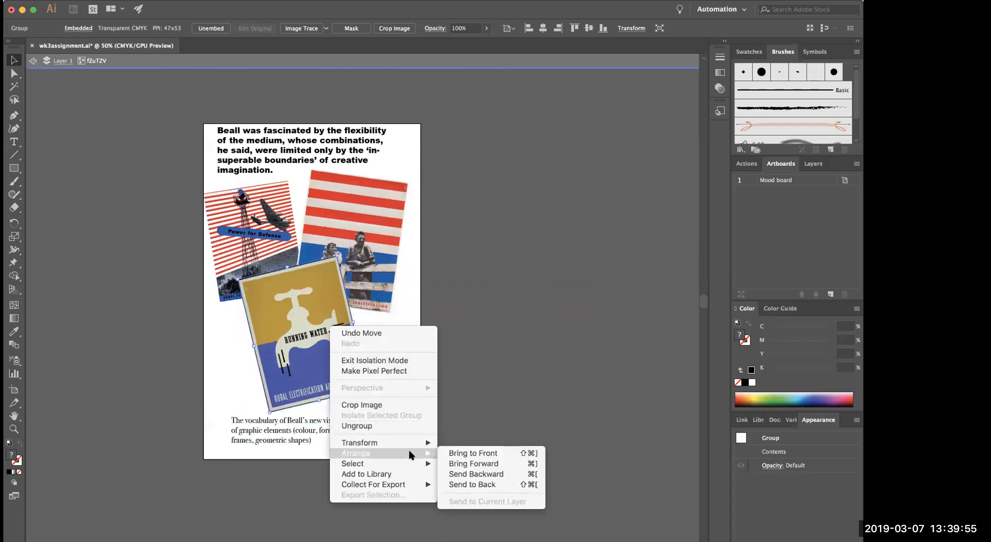
{"action": "left_click", "coordinate": [498, 485]}
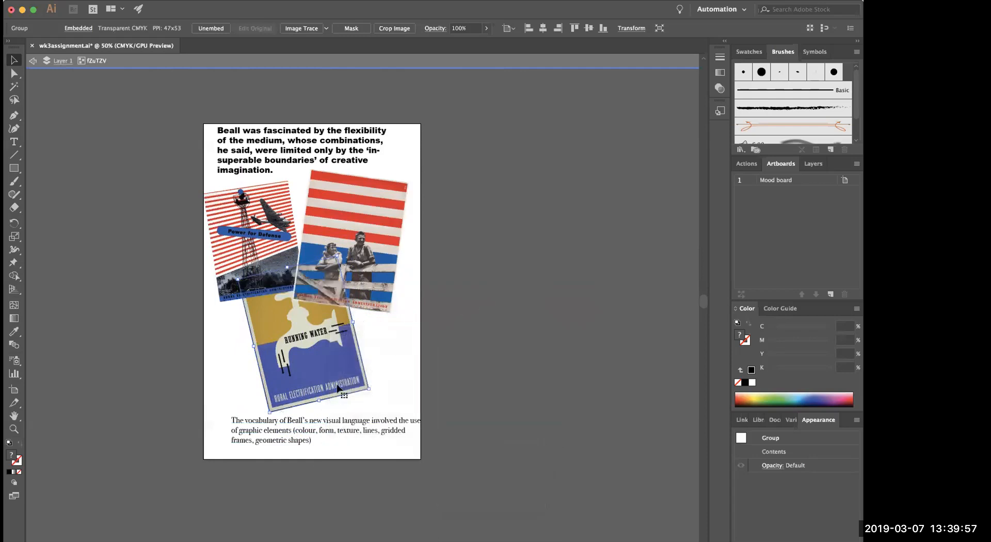
Move the Running Water poster slightly down and reposition the Bodoni sentence so all its lines fit inside the artboard's width
{"action": "left_click_drag", "start_coordinate": [330, 368], "coordinate": [326, 385]}
{"action": "left_click_drag", "start_coordinate": [334, 424], "coordinate": [314, 431]}
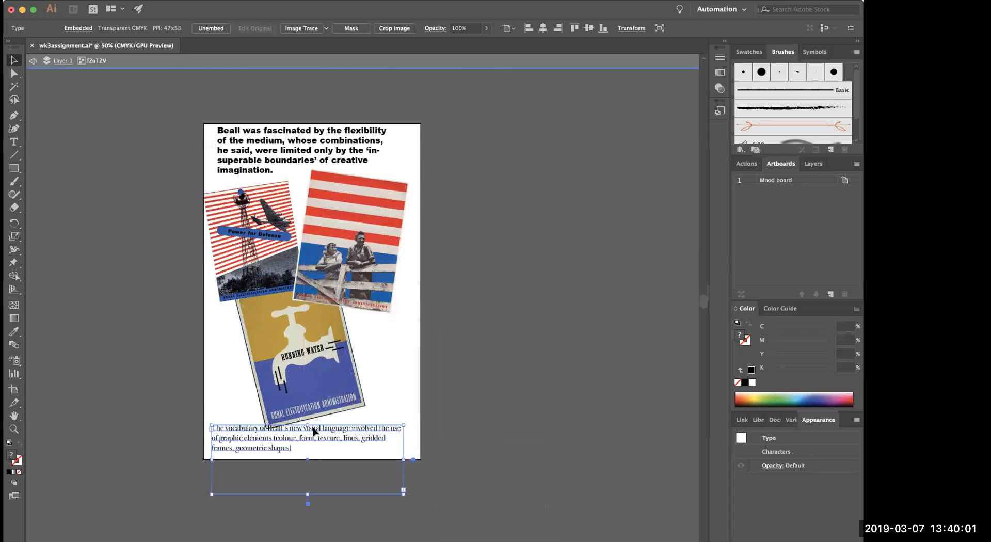
{"action": "left_click_drag", "start_coordinate": [376, 431], "coordinate": [382, 426]}
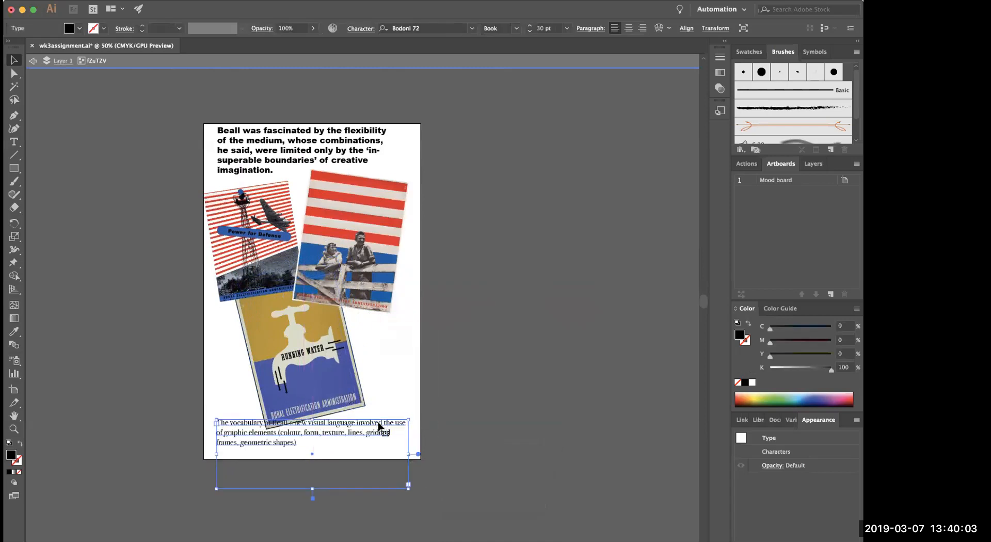
Widen the Arial Black quote's text frame so it reflows into four lines, and shift it slightly down within the artboard
{"action": "left_click", "coordinate": [287, 134]}
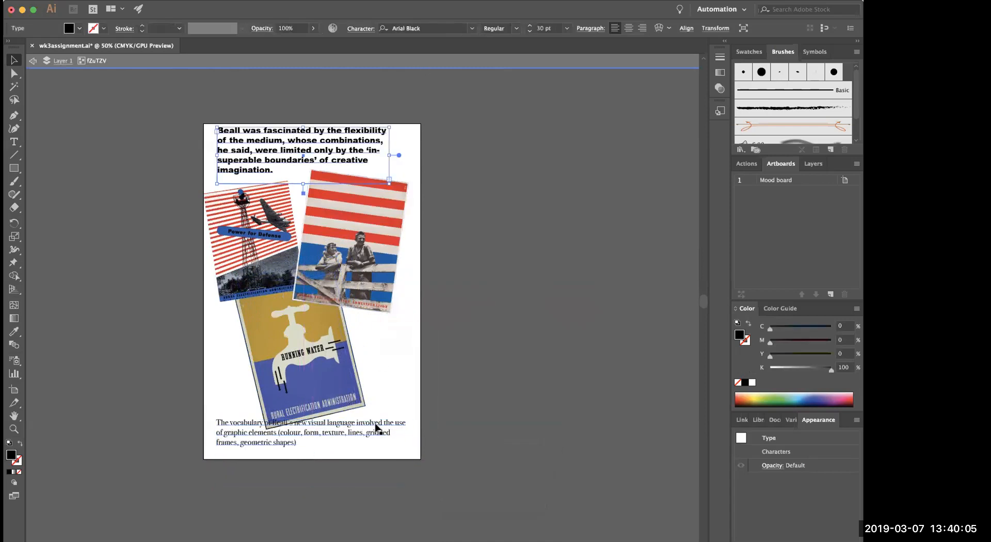
{"action": "left_click_drag", "start_coordinate": [390, 155], "coordinate": [413, 155]}
{"action": "left_click_drag", "start_coordinate": [321, 146], "coordinate": [317, 150]}
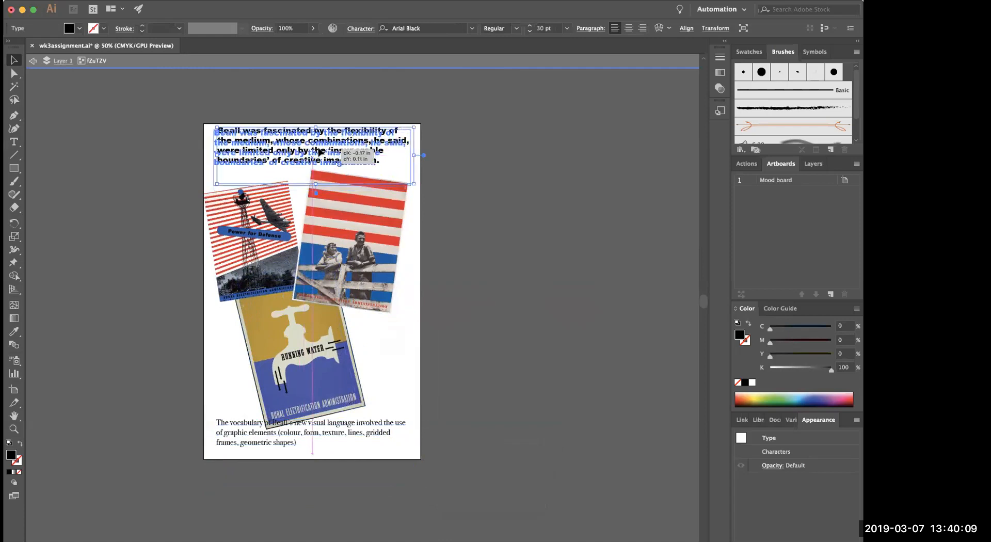
Shrink the Running Water poster, rotate it nearly upright and centre it above the Bodoni sentence without overlapping the text
{"action": "left_click_drag", "start_coordinate": [250, 434], "coordinate": [278, 400]}
{"action": "left_click", "coordinate": [284, 412]}
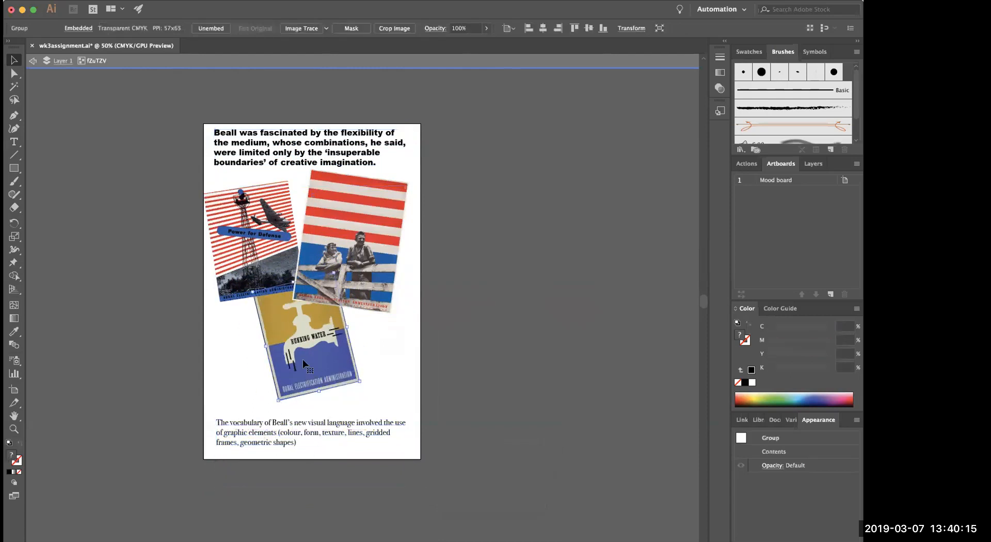
{"action": "left_click_drag", "start_coordinate": [311, 358], "coordinate": [297, 371]}
{"action": "left_click_drag", "start_coordinate": [319, 279], "coordinate": [328, 290]}
{"action": "left_click_drag", "start_coordinate": [297, 374], "coordinate": [314, 363]}
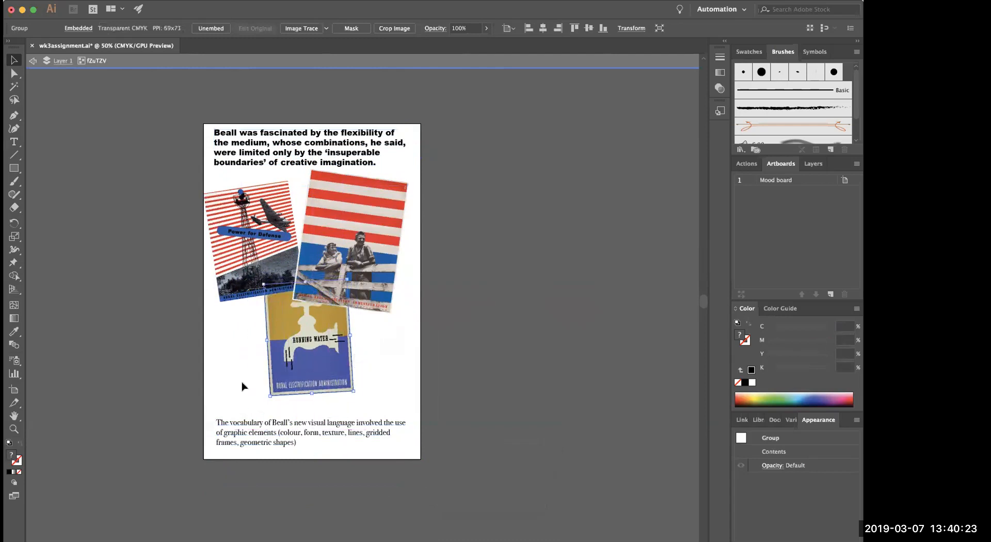
{"action": "left_click", "coordinate": [92, 359]}
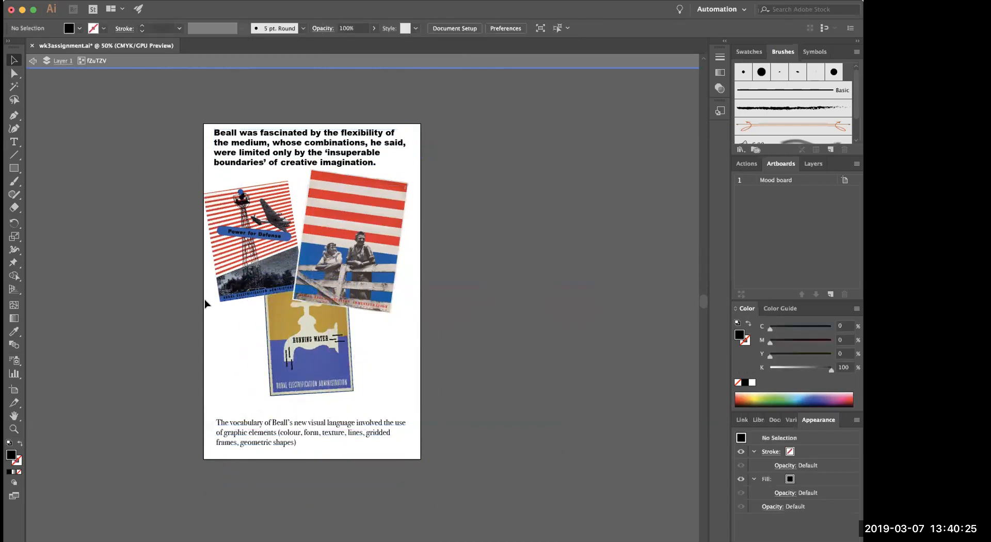
Move the Power for Defense poster slightly up and inward, away from the artboard's left edge
{"action": "mouse_move", "coordinate": [251, 258]}
{"action": "left_mouse_down"}
{"action": "mouse_move", "coordinate": [278, 252]}
{"action": "mouse_move", "coordinate": [246, 253]}
{"action": "left_mouse_up"}
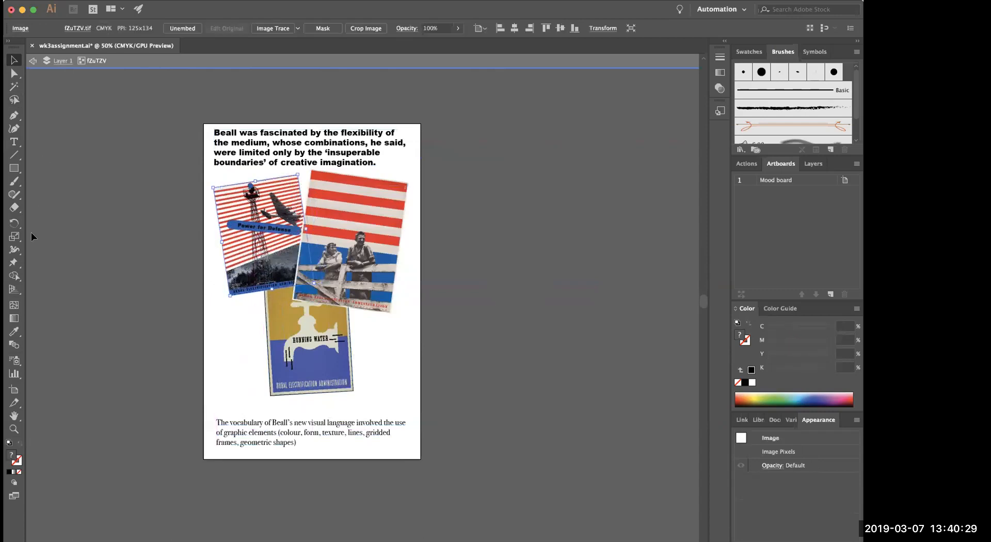
{"action": "left_click", "coordinate": [115, 334]}
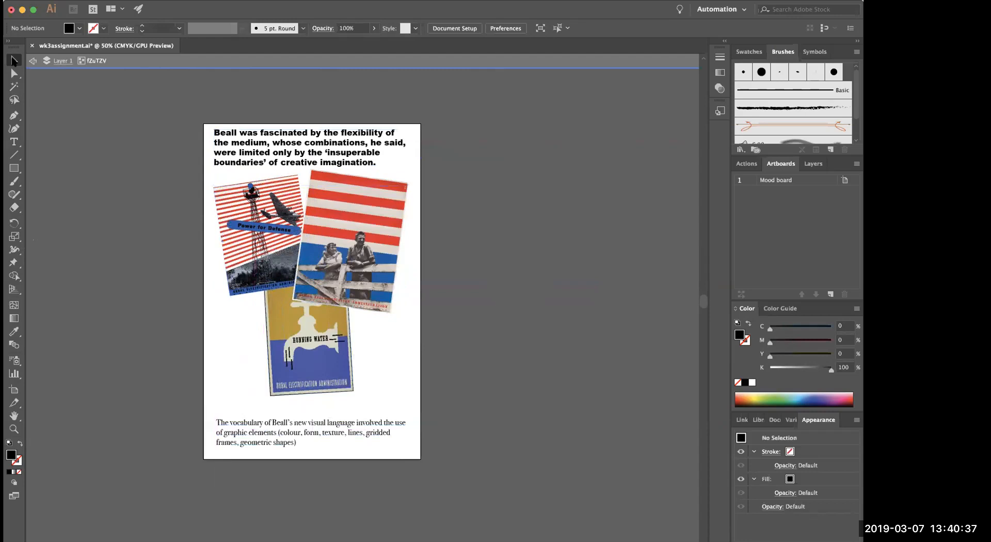
Draw four evenly spaced black rectangle stripes across the artboard's full width, from below the fence poster down to the Bodoni sentence
{"action": "left_click", "coordinate": [14, 167]}
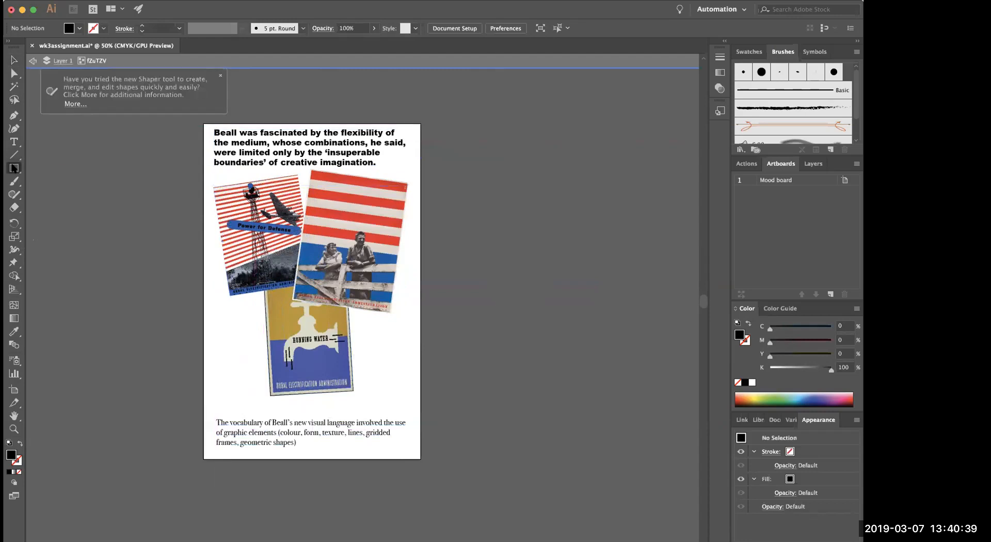
{"action": "left_click_drag", "start_coordinate": [14, 167], "coordinate": [49, 168]}
{"action": "left_click_drag", "start_coordinate": [204, 319], "coordinate": [421, 333]}
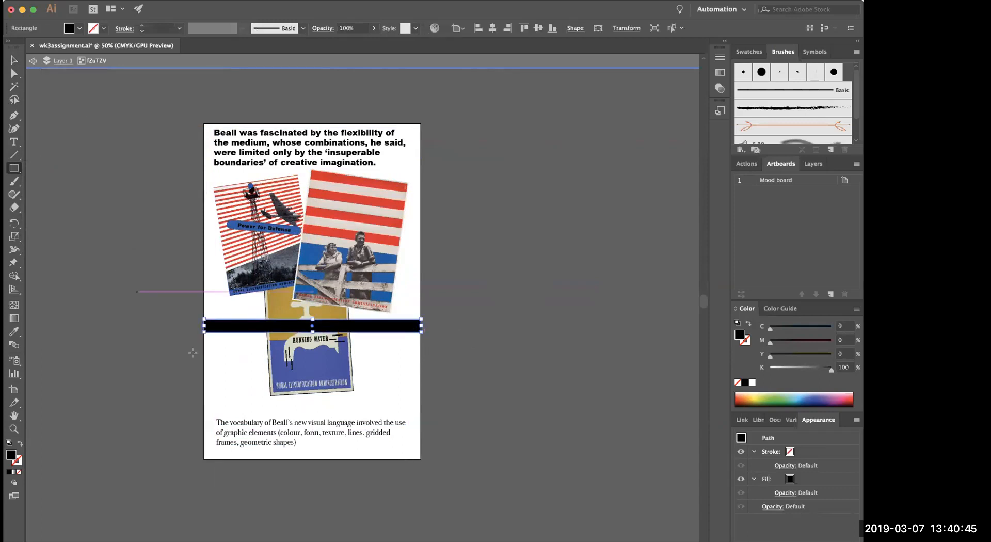
{"action": "left_click_drag", "start_coordinate": [210, 345], "coordinate": [421, 360]}
{"action": "left_click_drag", "start_coordinate": [204, 373], "coordinate": [420, 387]}
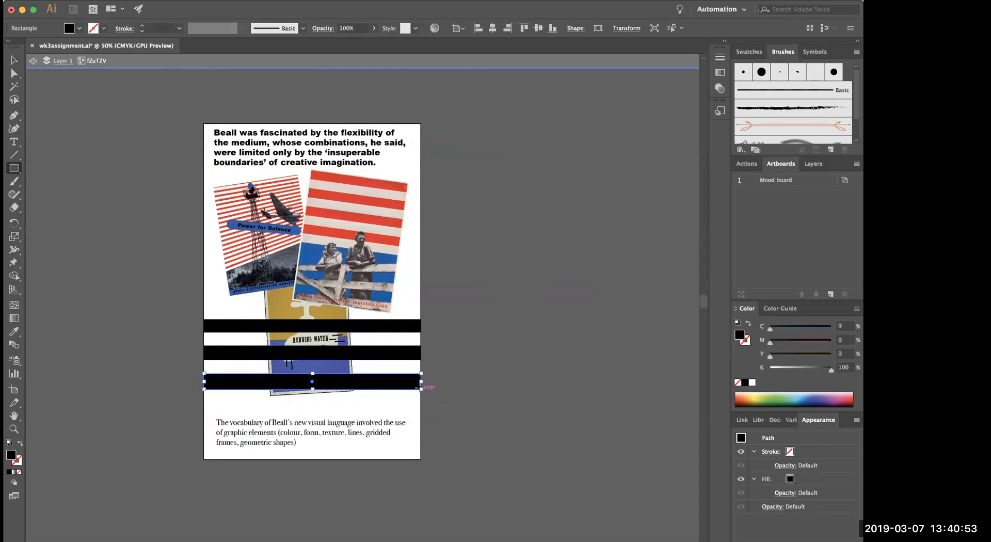
{"action": "left_click_drag", "start_coordinate": [204, 402], "coordinate": [421, 416]}
Send all four black stripes behind the posters and move them up together, clear of the Bodoni sentence
{"action": "left_click", "coordinate": [14, 60]}
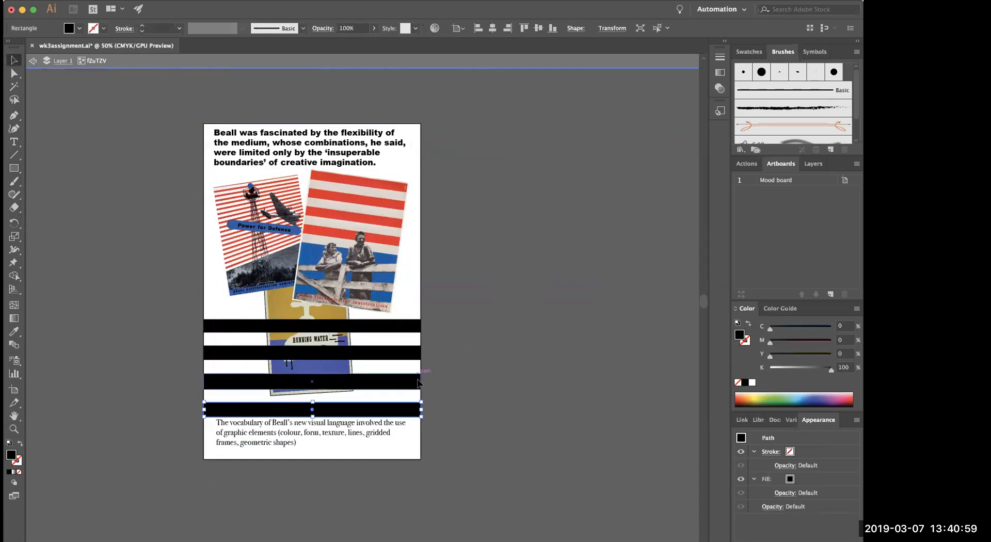
{"action": "left_click", "coordinate": [373, 355], "text": "shift"}
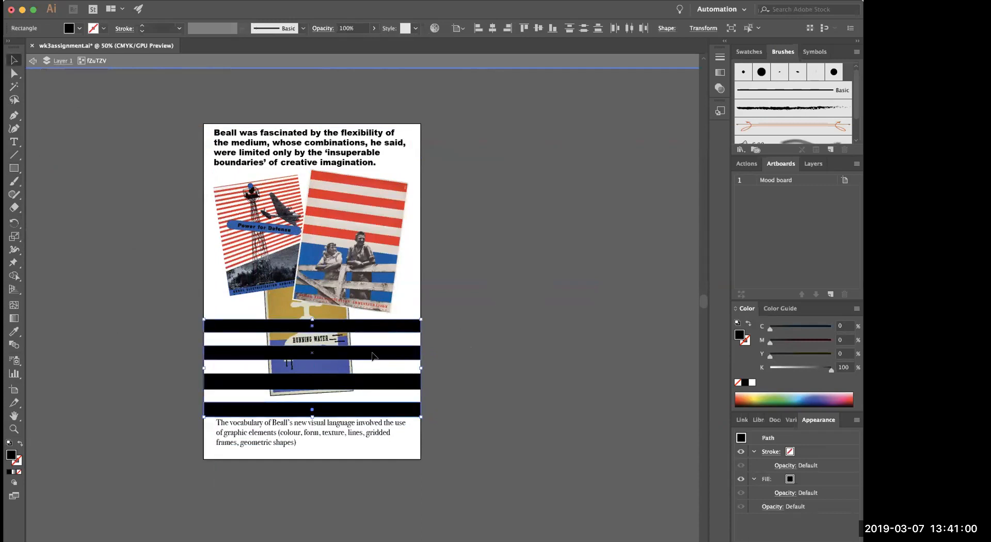
{"action": "right_click", "coordinate": [373, 385]}
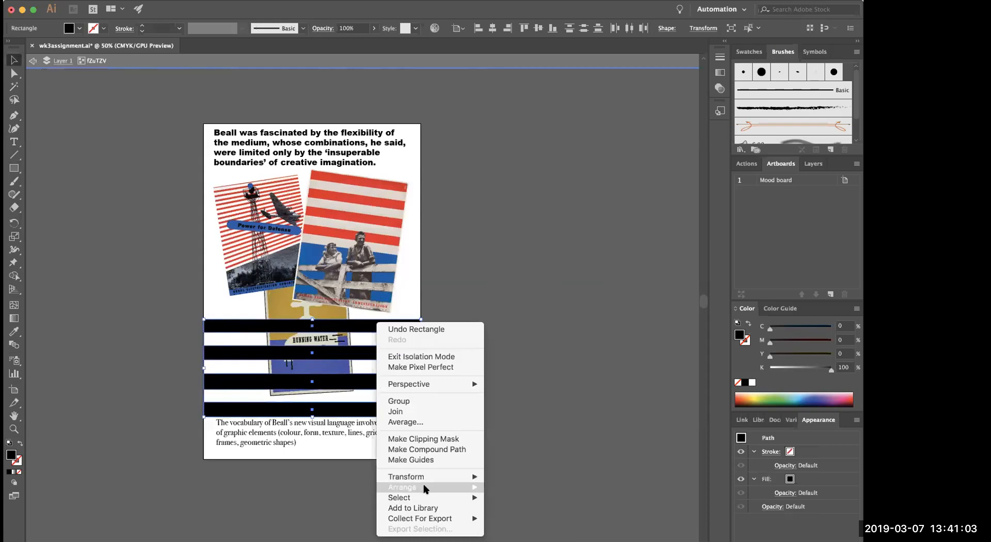
{"action": "mouse_move", "coordinate": [422, 487]}
{"action": "left_click", "coordinate": [536, 501]}
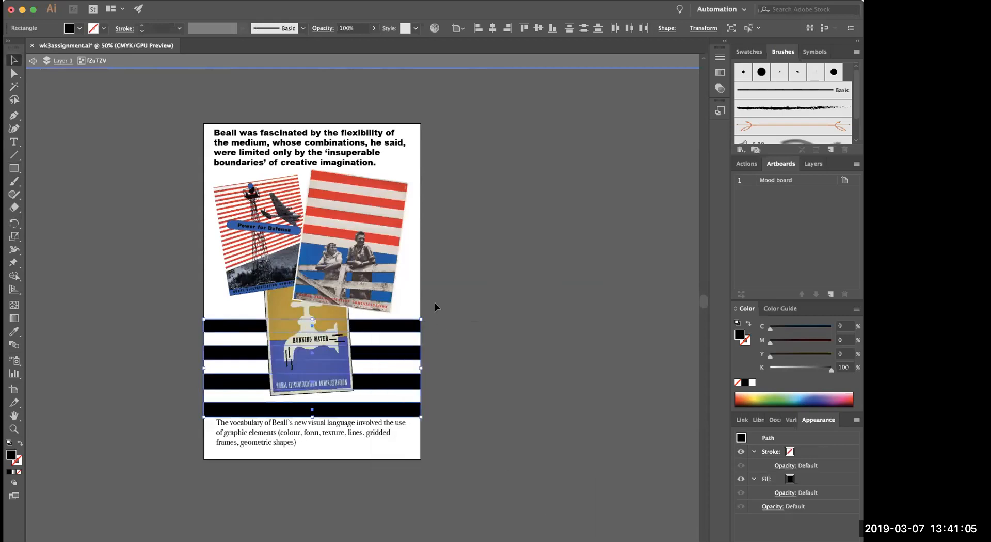
{"action": "left_click_drag", "start_coordinate": [415, 332], "coordinate": [407, 298]}
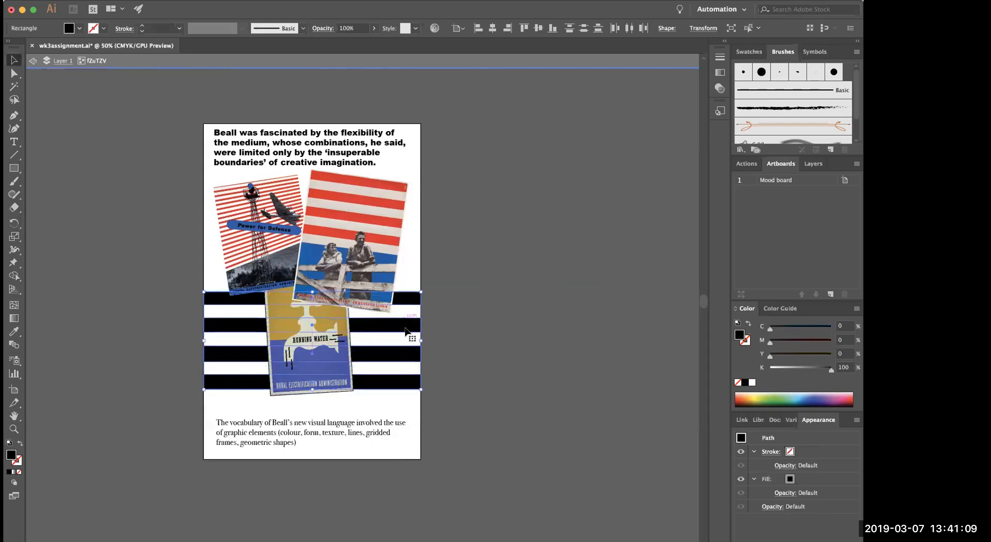
{"action": "left_click", "coordinate": [433, 326]}
Fill the second stripe with the red sampled from the fence poster's stripes using the Eyedropper
{"action": "left_click", "coordinate": [406, 298]}
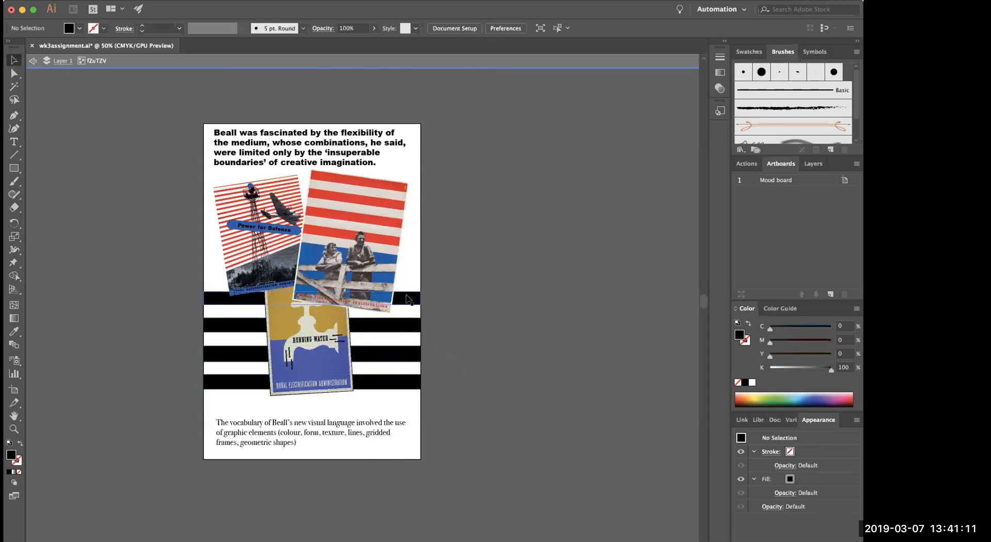
{"action": "left_click", "coordinate": [403, 330]}
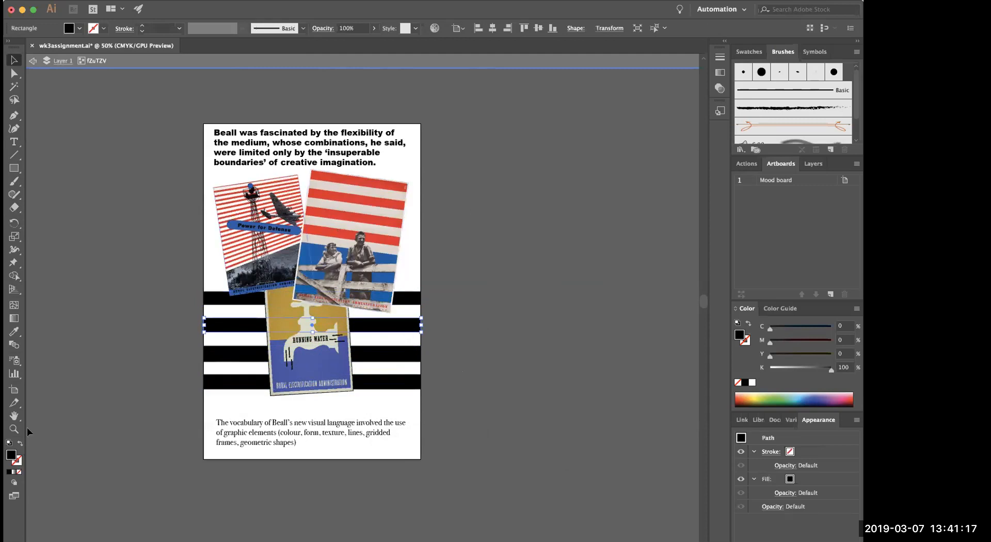
{"action": "left_click", "coordinate": [14, 332]}
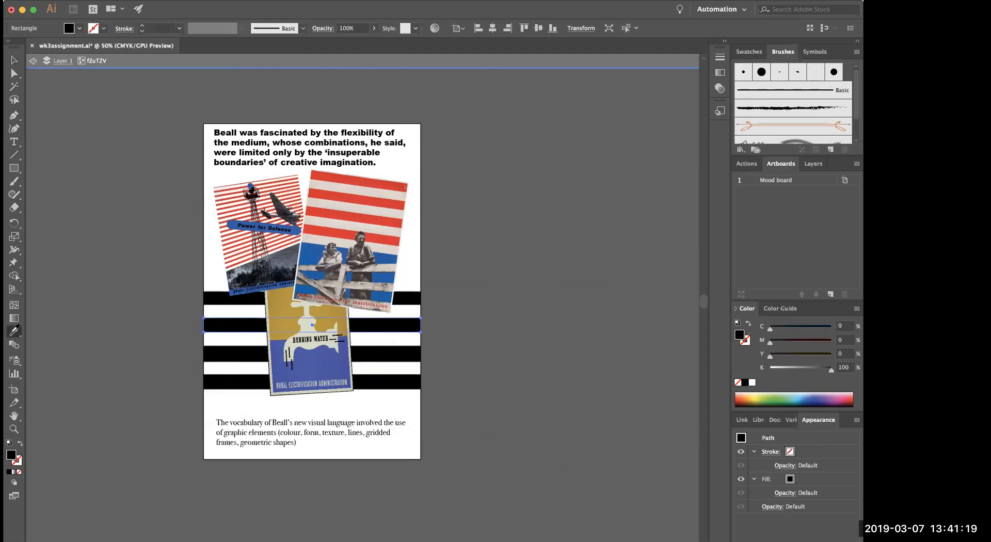
{"action": "left_click", "coordinate": [360, 196]}
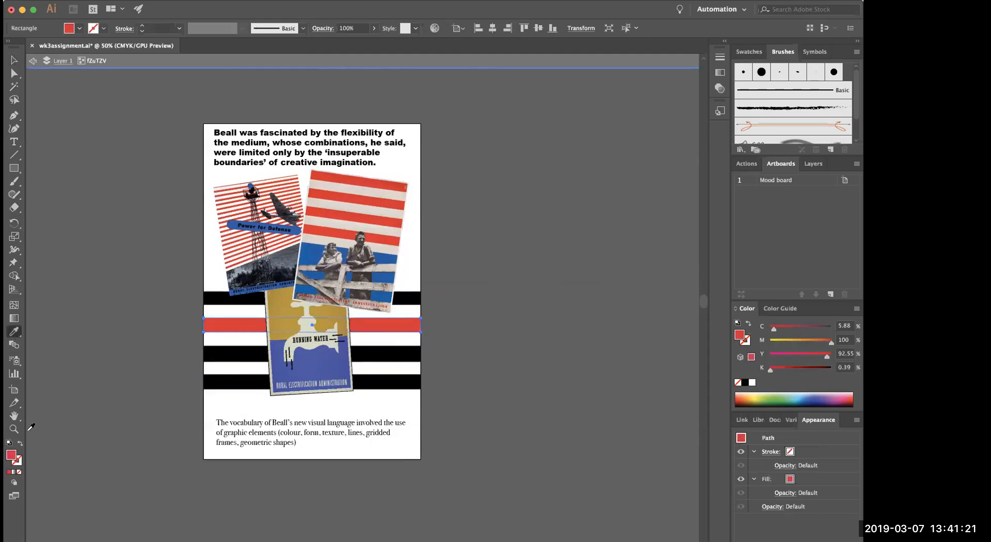
{"action": "left_click", "coordinate": [14, 60]}
Fill the third stripe with the blue sampled from the Running Water poster
{"action": "left_click", "coordinate": [218, 360]}
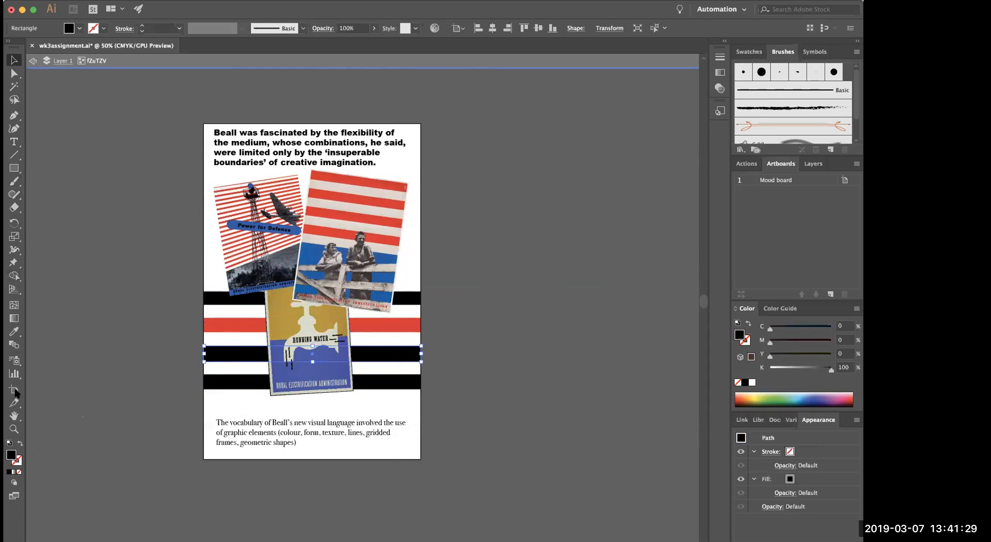
{"action": "left_click", "coordinate": [14, 332]}
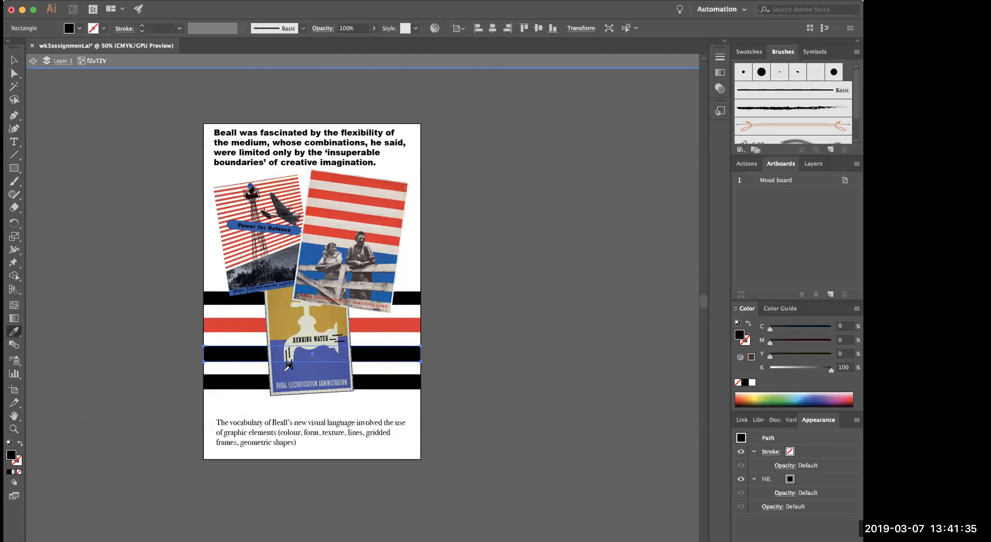
{"action": "left_click", "coordinate": [288, 366]}
{"action": "left_click", "coordinate": [14, 60]}
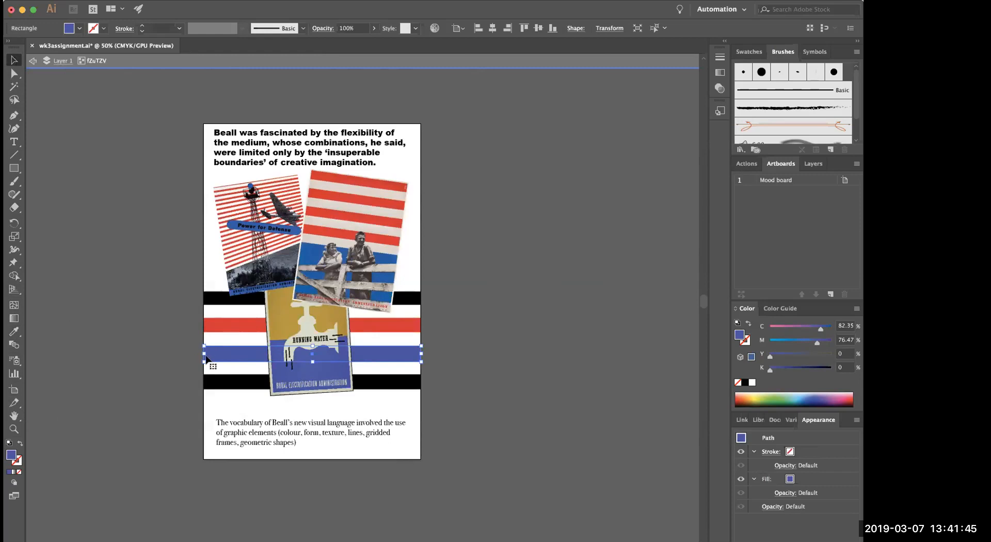
Fill the lowest stripe with the mustard yellow sampled from the Running Water poster
{"action": "left_click", "coordinate": [225, 384]}
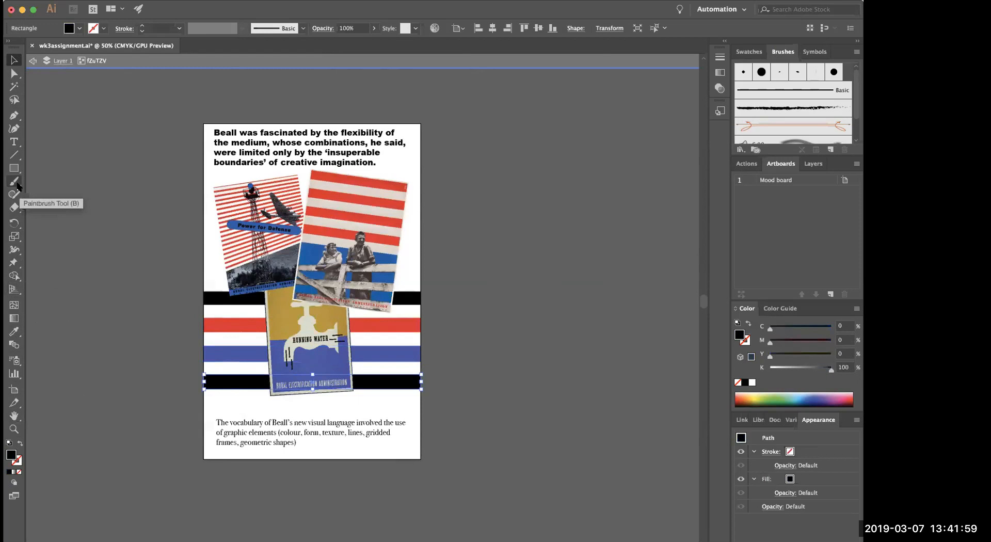
{"action": "left_click", "coordinate": [14, 332]}
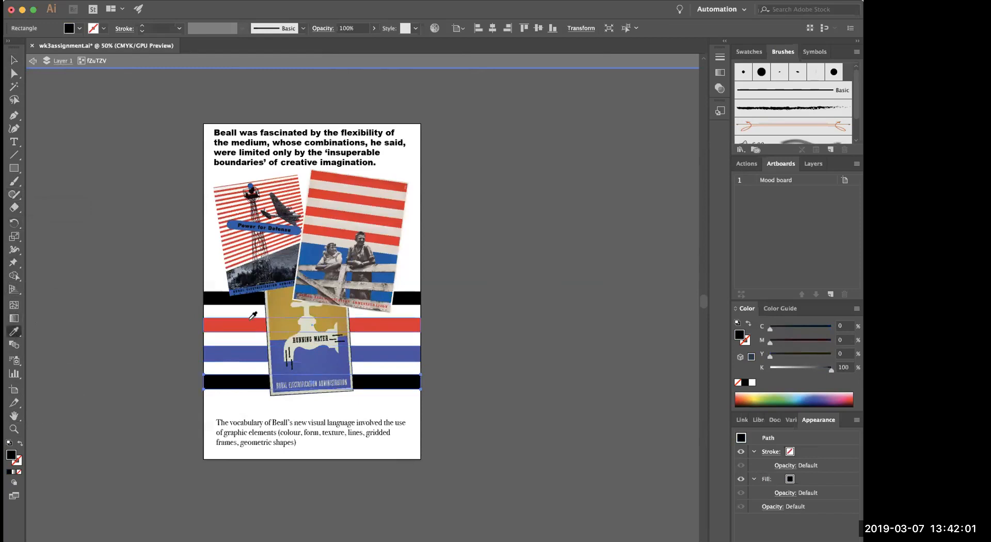
{"action": "left_click", "coordinate": [282, 305]}
{"action": "left_click", "coordinate": [14, 64]}
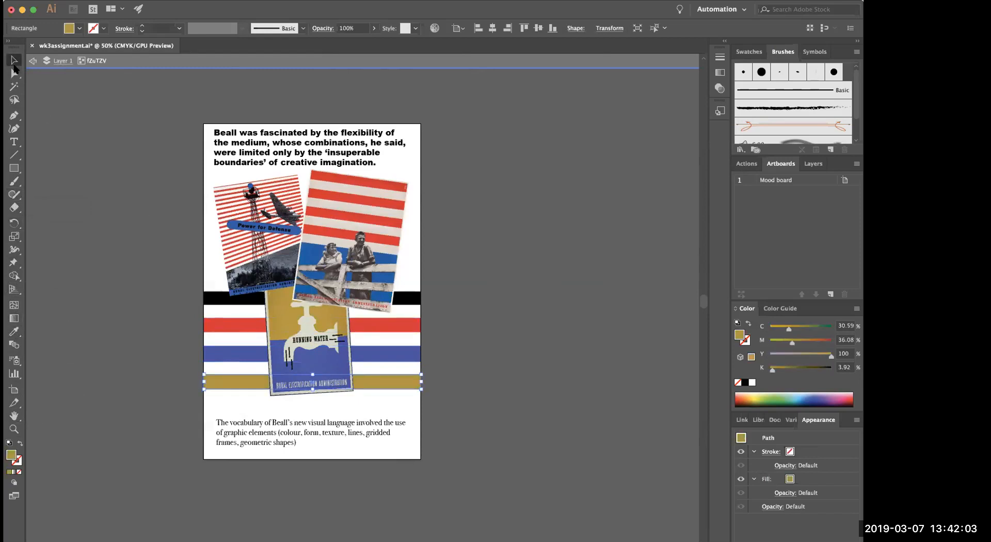
{"action": "left_click", "coordinate": [100, 225]}
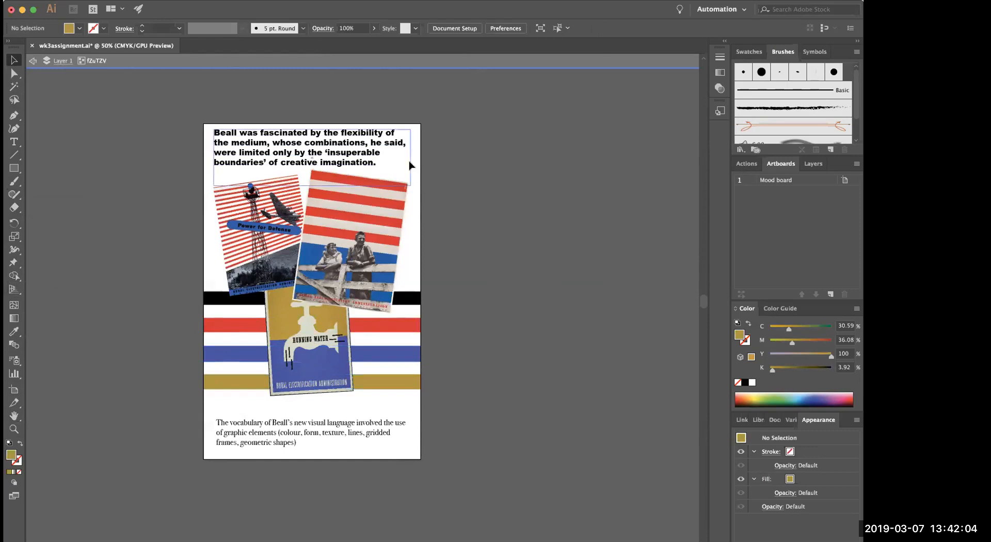
Rotate the Arial Black quote's text frame slightly counterclockwise so its lines reflow with staggered starts
{"action": "left_click", "coordinate": [367, 163]}
{"action": "left_click", "coordinate": [466, 170]}
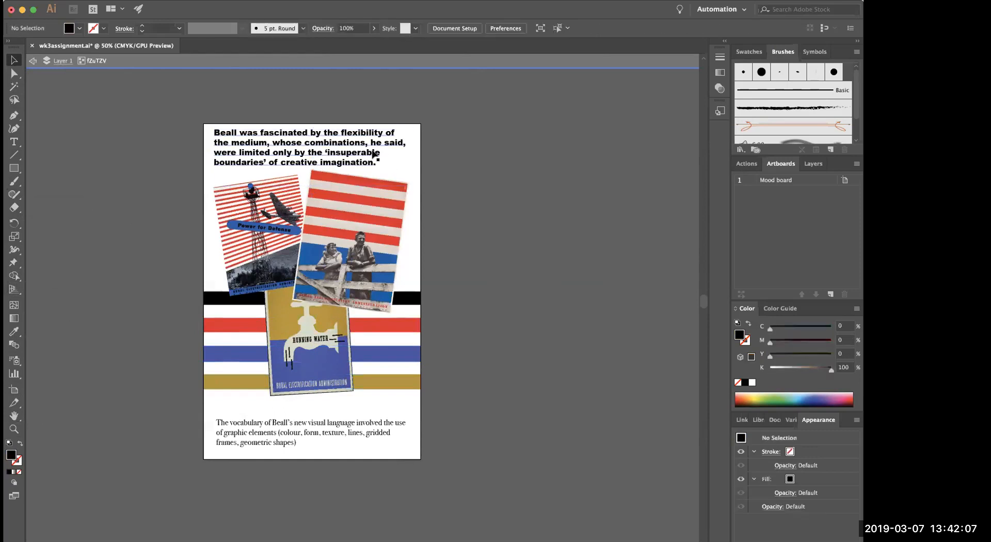
{"action": "left_click", "coordinate": [368, 154]}
{"action": "mouse_move", "coordinate": [413, 189]}
{"action": "left_mouse_down"}
{"action": "mouse_move", "coordinate": [441, 187]}
{"action": "mouse_move", "coordinate": [423, 185]}
{"action": "left_mouse_up"}
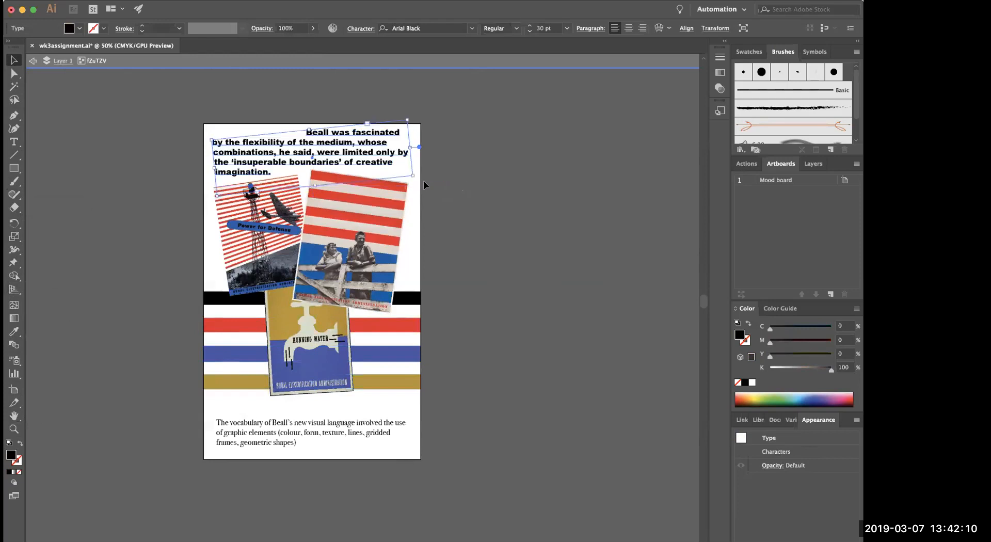
{"action": "left_click", "coordinate": [461, 165]}
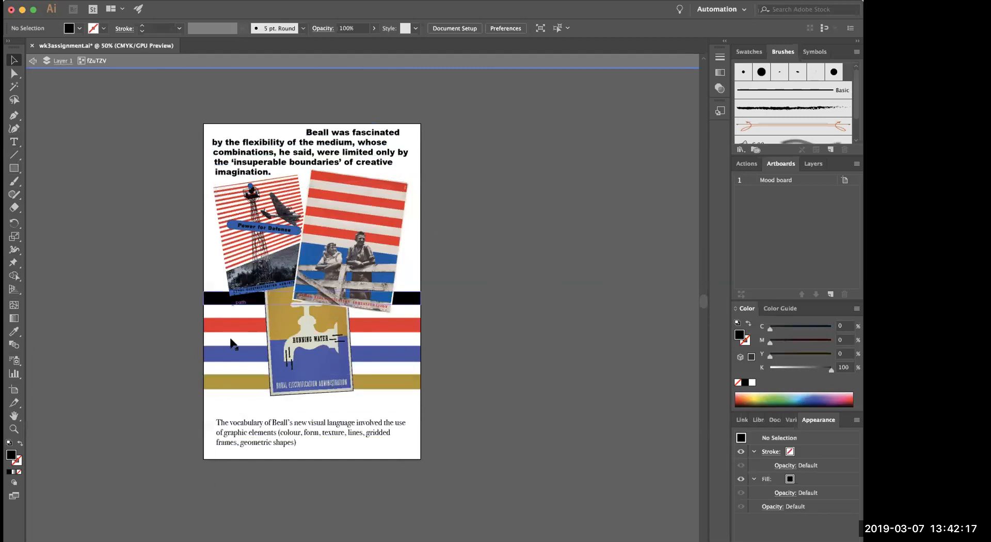
Move the four coloured stripes together up the artboard so the black one runs behind the two upper posters
{"action": "left_click_drag", "start_coordinate": [215, 284], "coordinate": [219, 453]}
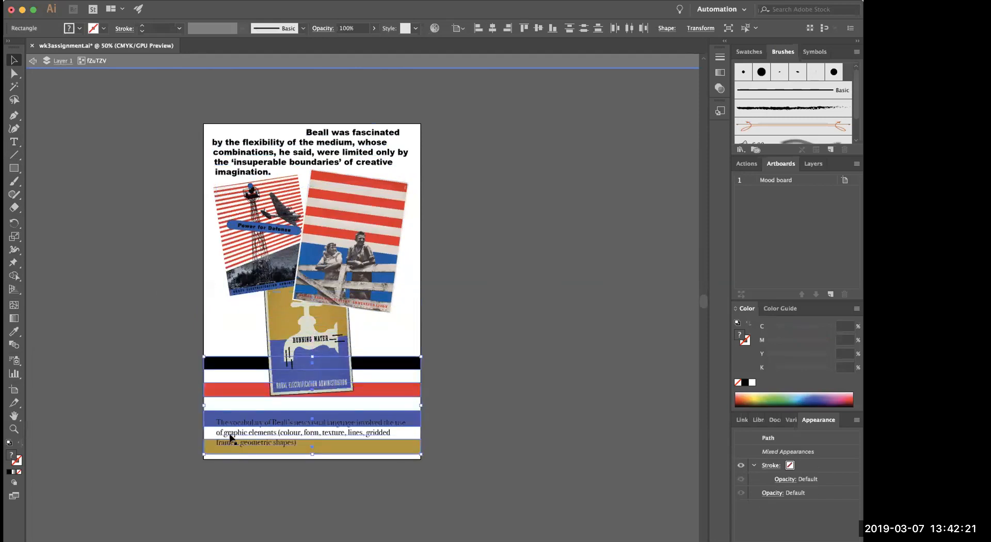
{"action": "left_click_drag", "start_coordinate": [219, 361], "coordinate": [218, 326]}
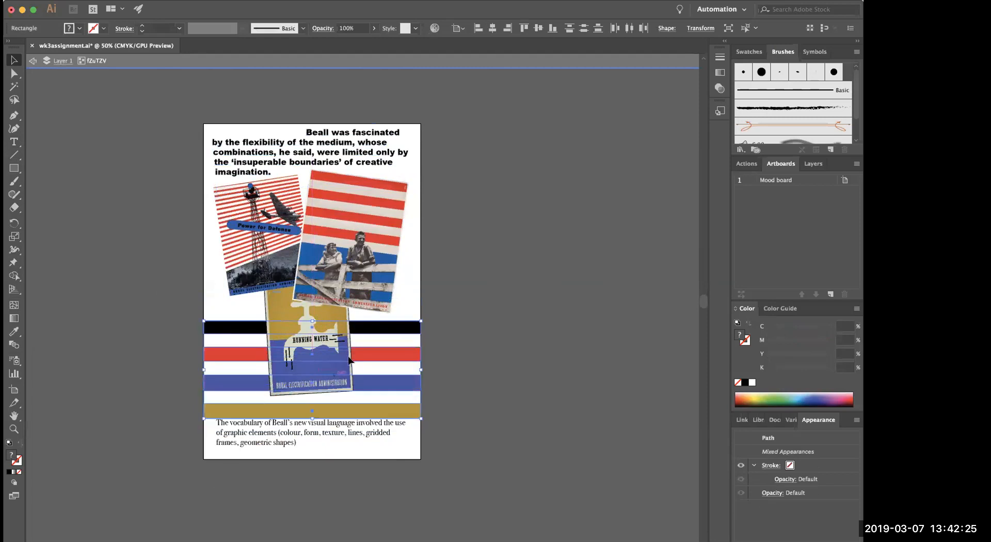
{"action": "left_click_drag", "start_coordinate": [372, 335], "coordinate": [409, 270]}
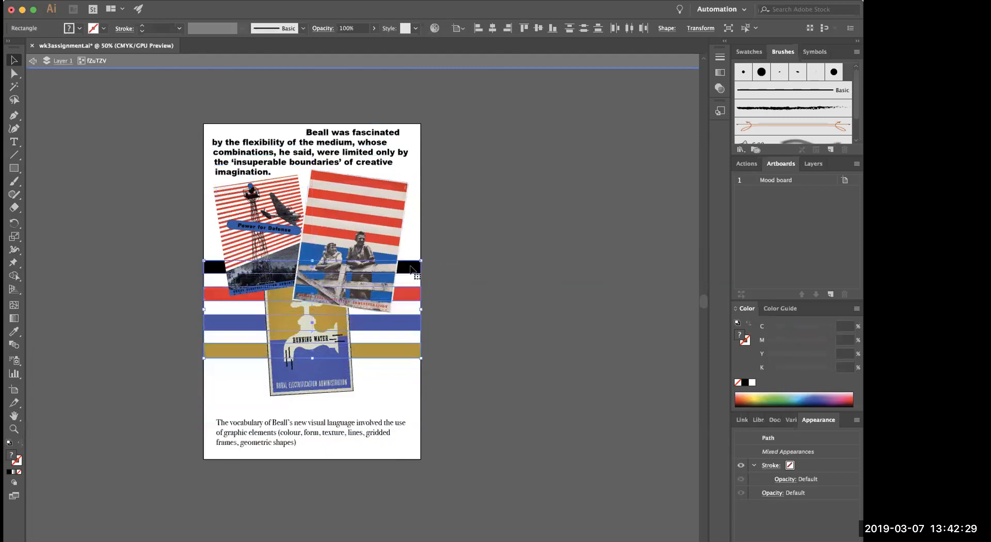
{"action": "left_click", "coordinate": [469, 322]}
Scale the fence poster down slightly, keeping it beside the Power for Defense poster
{"action": "left_click", "coordinate": [353, 231]}
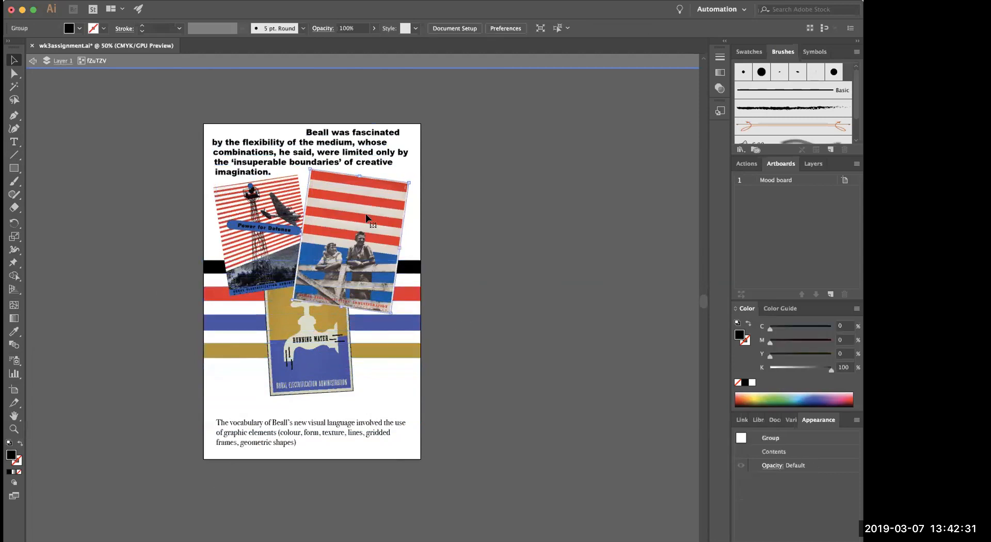
{"action": "left_click_drag", "start_coordinate": [407, 181], "coordinate": [378, 213]}
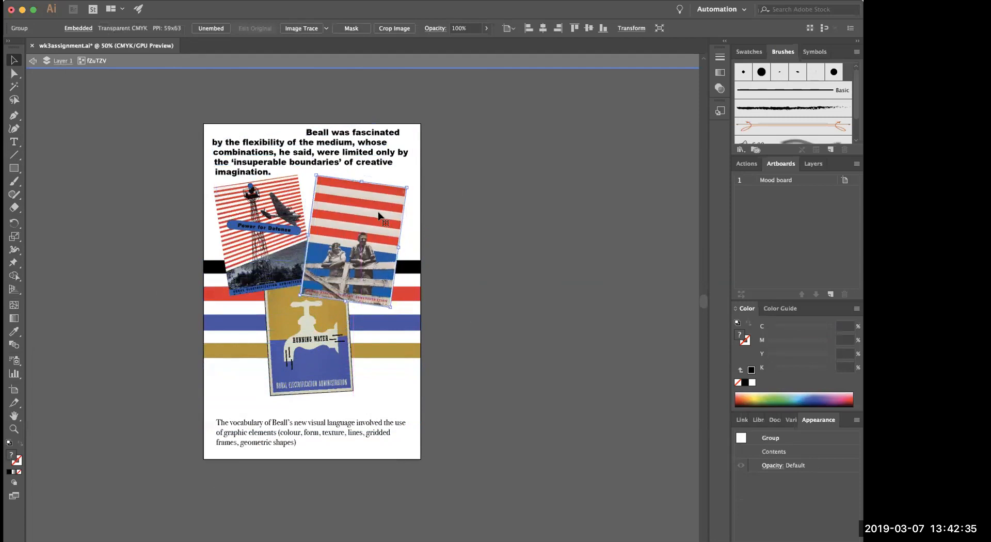
Shift the Bodoni 72 quote slightly up and to the left beneath the Running Water poster
{"action": "left_click", "coordinate": [276, 429]}
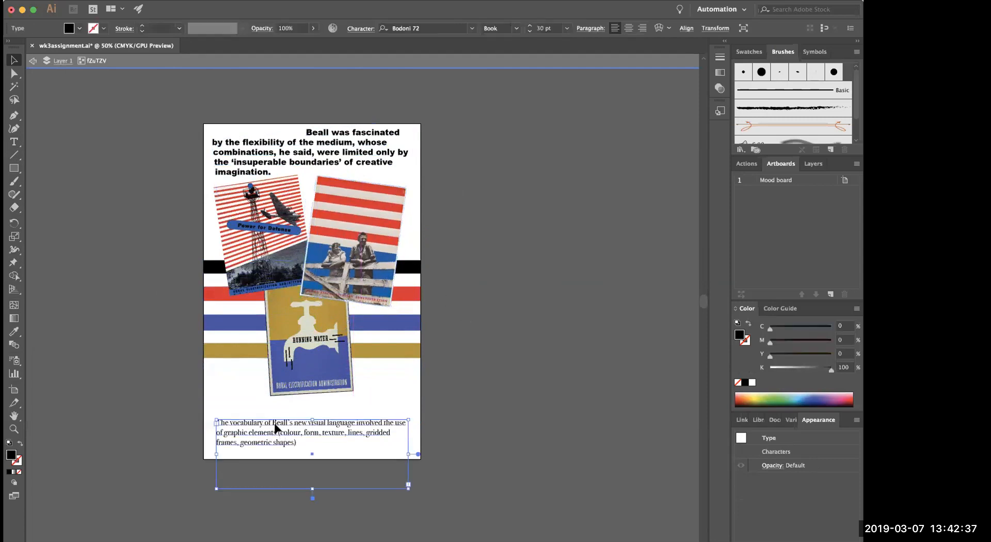
{"action": "left_click_drag", "start_coordinate": [275, 428], "coordinate": [271, 420]}
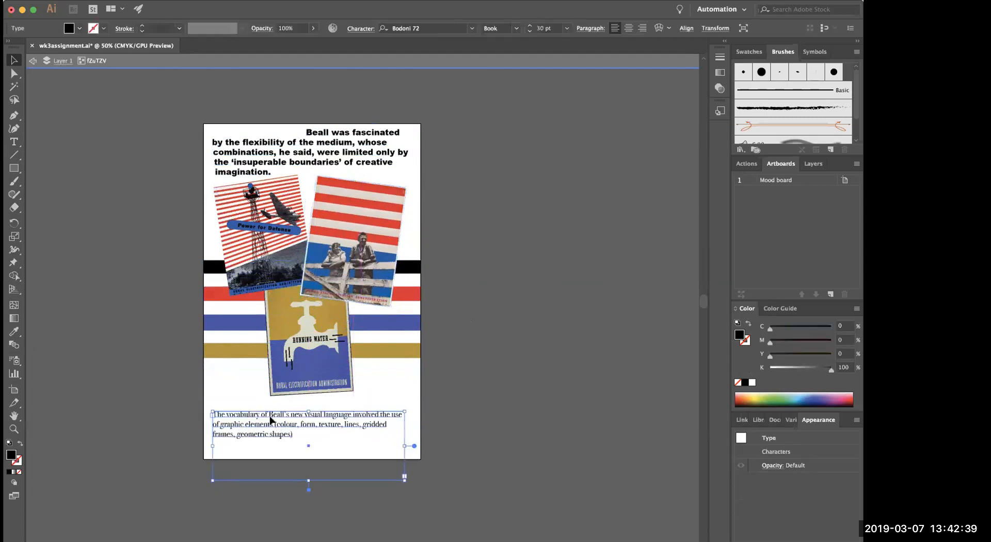
{"action": "left_click", "coordinate": [459, 319]}
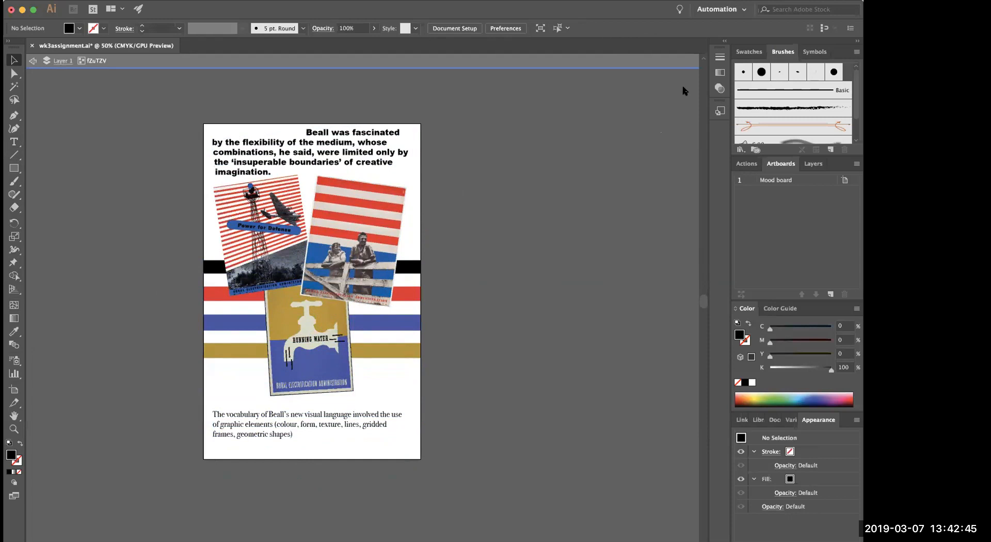
Add a blank second artboard beside the Mood board artboard
{"action": "left_click", "coordinate": [780, 163]}
{"action": "left_click", "coordinate": [830, 294]}
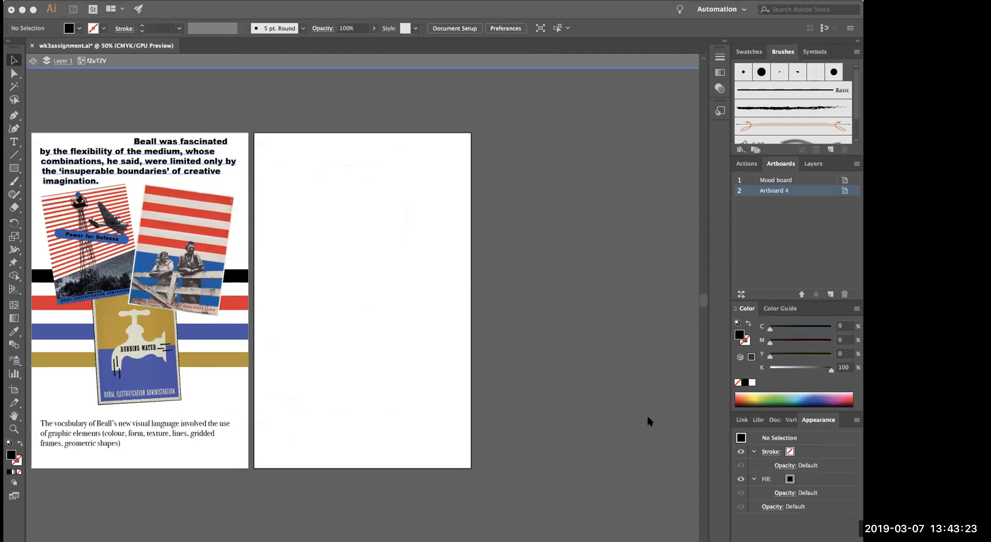
Switch to Chrome and read the four questions about a designer's use of colour, line, alignment and repetition on the Week 3 assignment page
{"action": "key", "text": "super+Tab"}
{"action": "scroll", "coordinate": [420, 303], "scroll_direction": "up", "scroll_amount": 6}
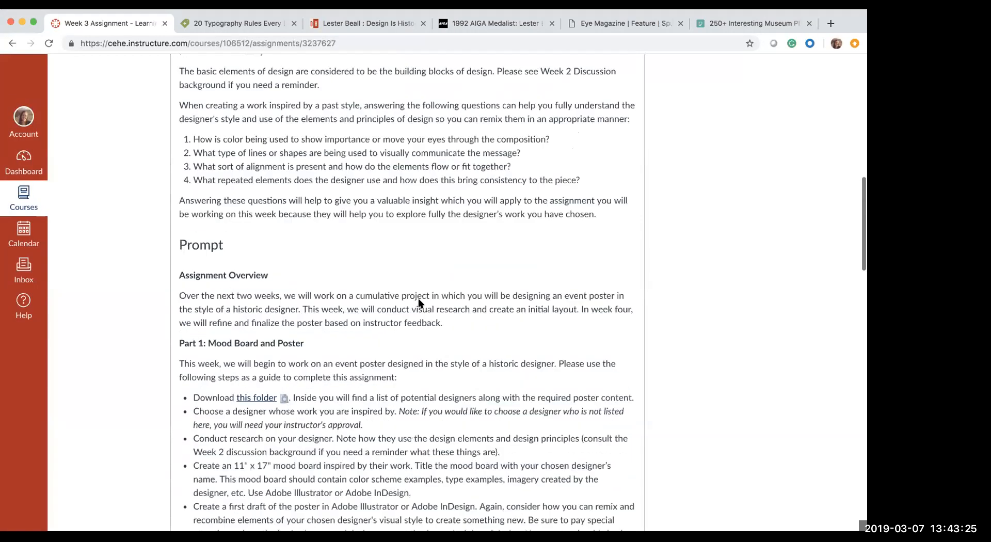
{"action": "scroll", "coordinate": [420, 304], "scroll_direction": "up", "scroll_amount": 2}
{"action": "left_click_drag", "start_coordinate": [192, 171], "coordinate": [583, 223]}
{"action": "scroll", "coordinate": [346, 340], "scroll_direction": "up", "scroll_amount": 1}
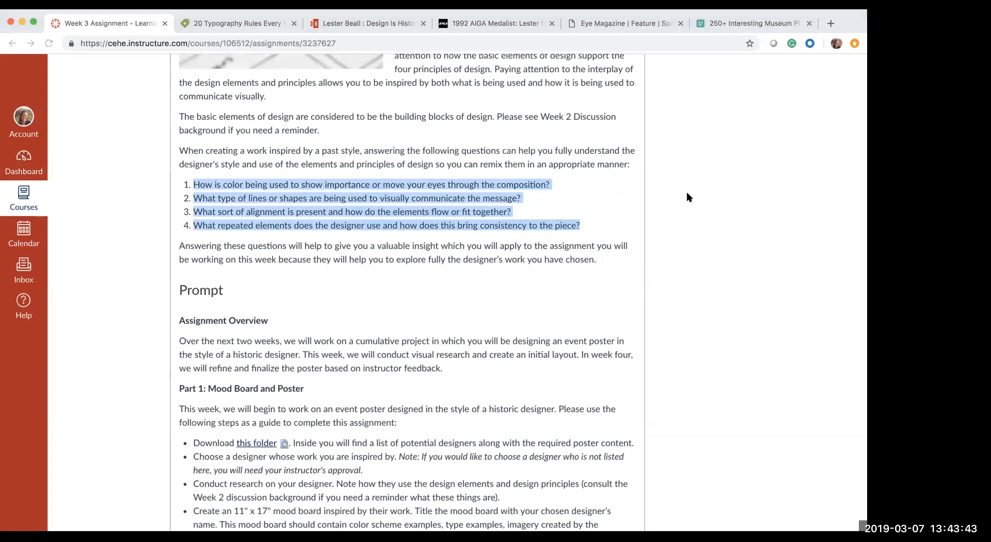
{"action": "left_click", "coordinate": [494, 326]}
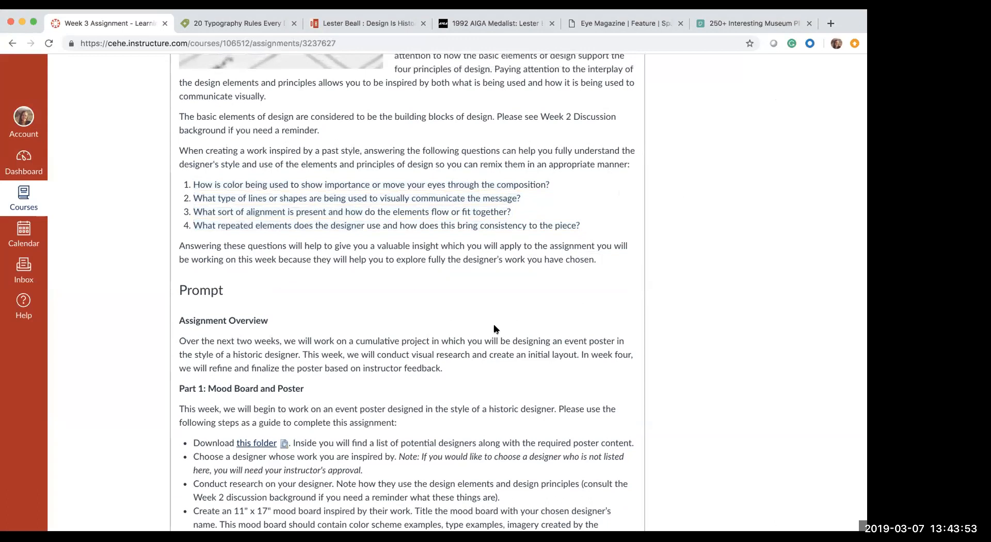
Review the assignment's prompt and instructions for the mood board size, poster size and mood board title
{"action": "scroll", "coordinate": [538, 252], "scroll_direction": "down", "scroll_amount": 1}
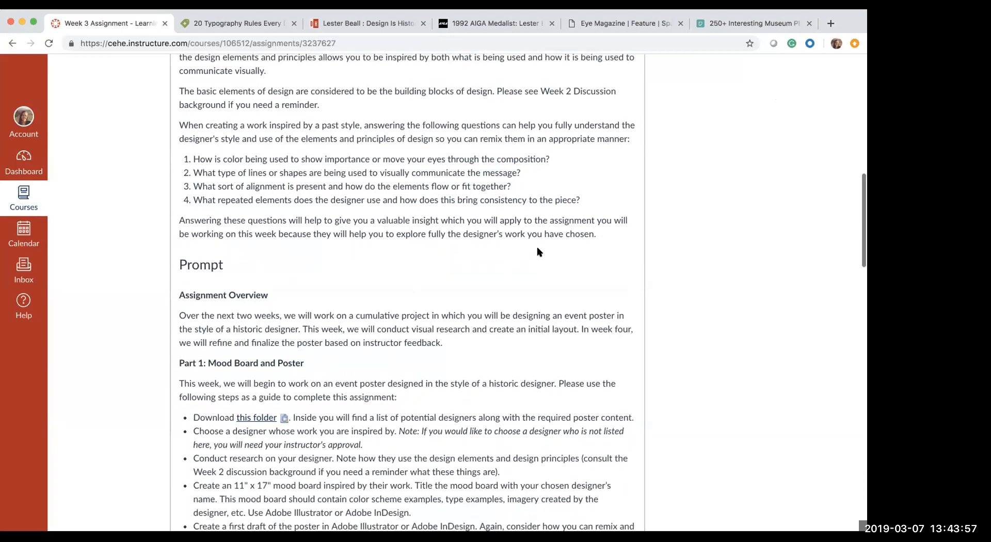
{"action": "scroll", "coordinate": [394, 369], "scroll_direction": "down", "scroll_amount": 10}
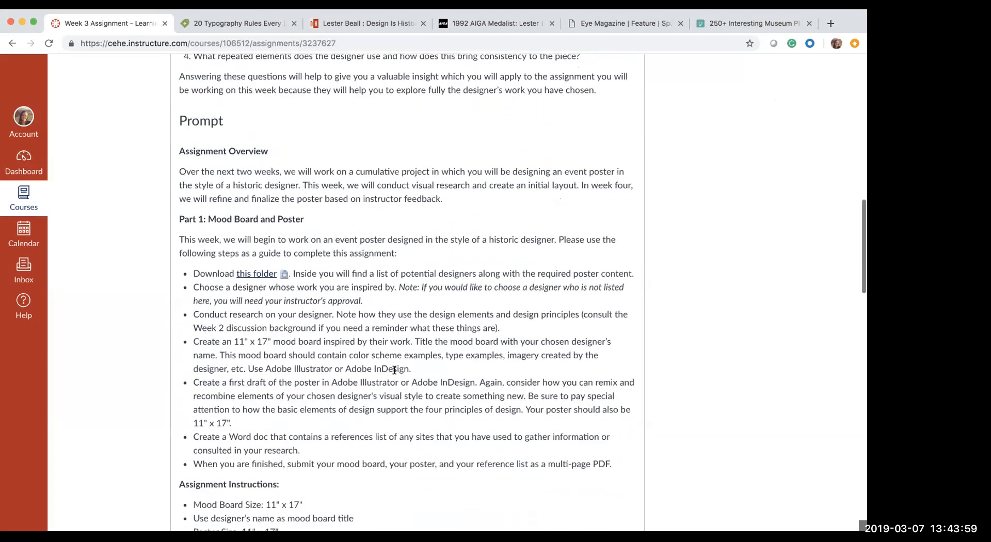
{"action": "scroll", "coordinate": [402, 381], "scroll_direction": "up", "scroll_amount": 1}
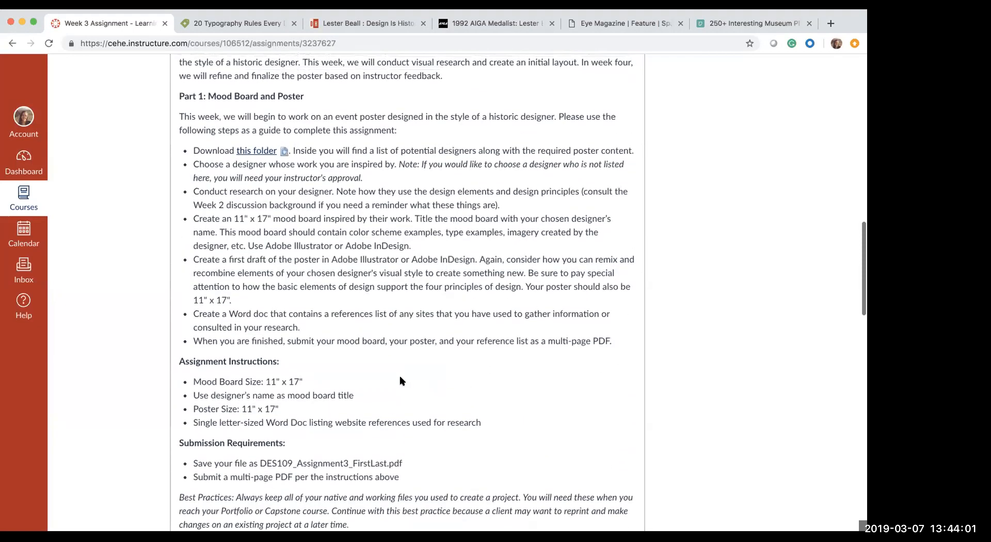
{"action": "scroll", "coordinate": [305, 185], "scroll_direction": "down", "scroll_amount": 3}
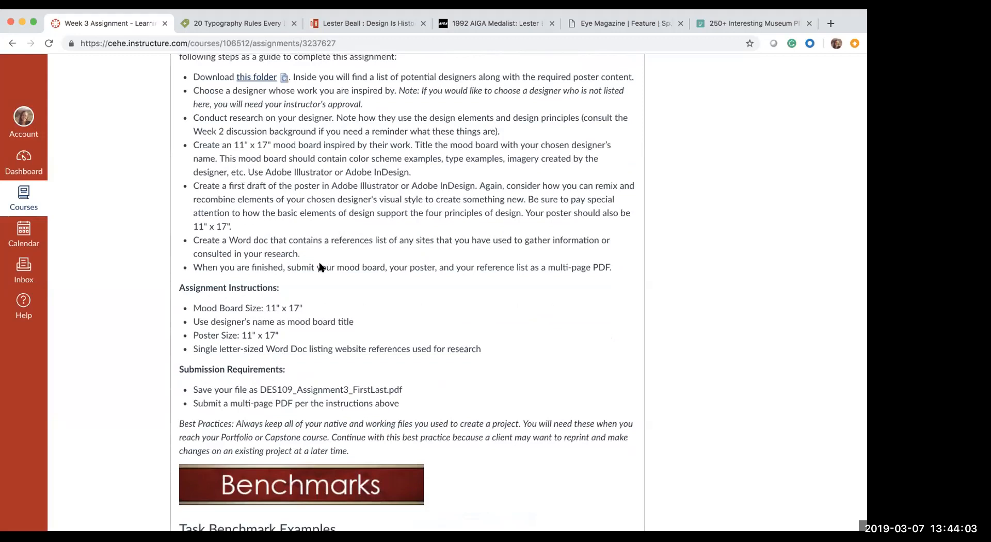
{"action": "left_click_drag", "start_coordinate": [278, 335], "coordinate": [190, 341]}
{"action": "left_click_drag", "start_coordinate": [245, 308], "coordinate": [348, 307]}
{"action": "left_click_drag", "start_coordinate": [274, 322], "coordinate": [281, 339]}
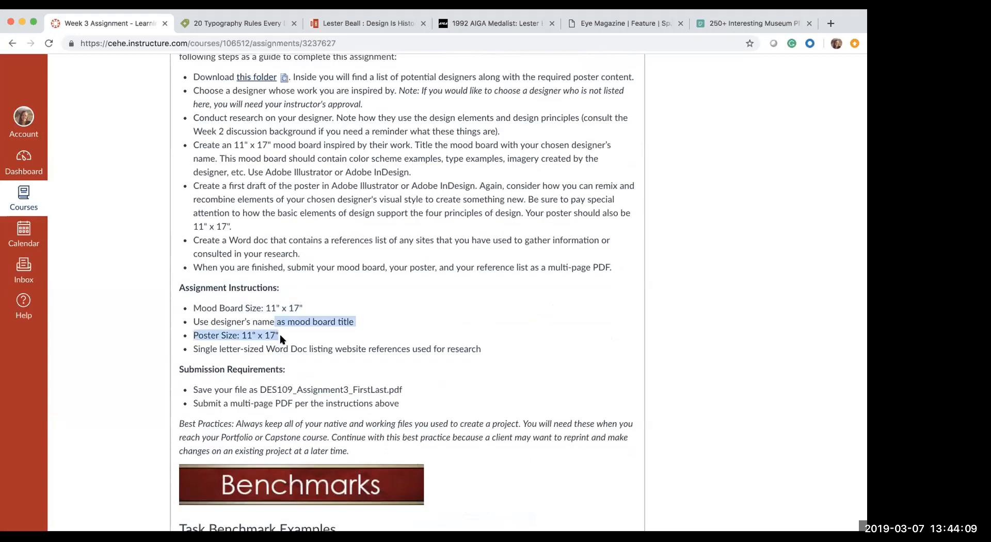
{"action": "left_click", "coordinate": [248, 321]}
{"action": "left_click_drag", "start_coordinate": [193, 321], "coordinate": [355, 323]}
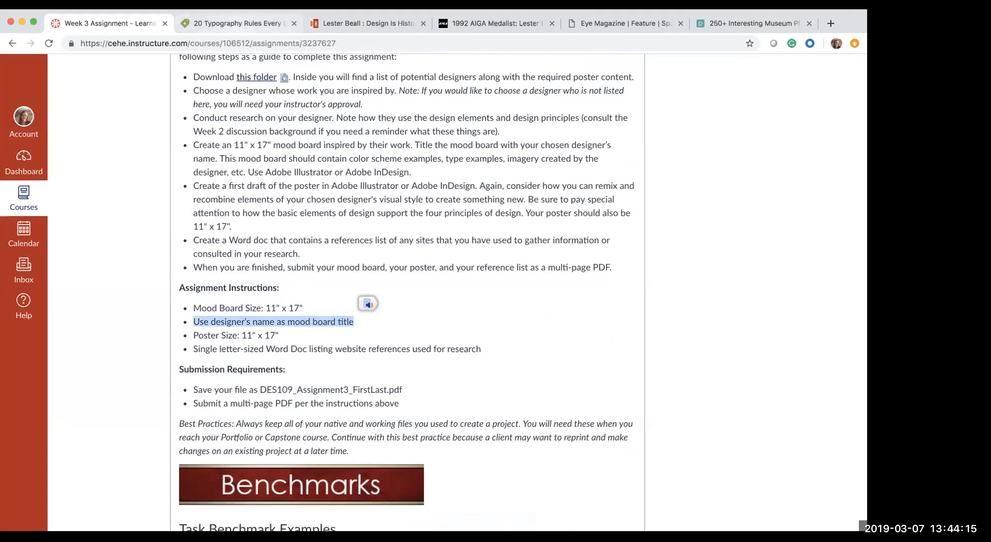
Open the AIGA medalist page for Lester Beall and check the designer's name in its heading
{"action": "key", "text": "super+Tab"}
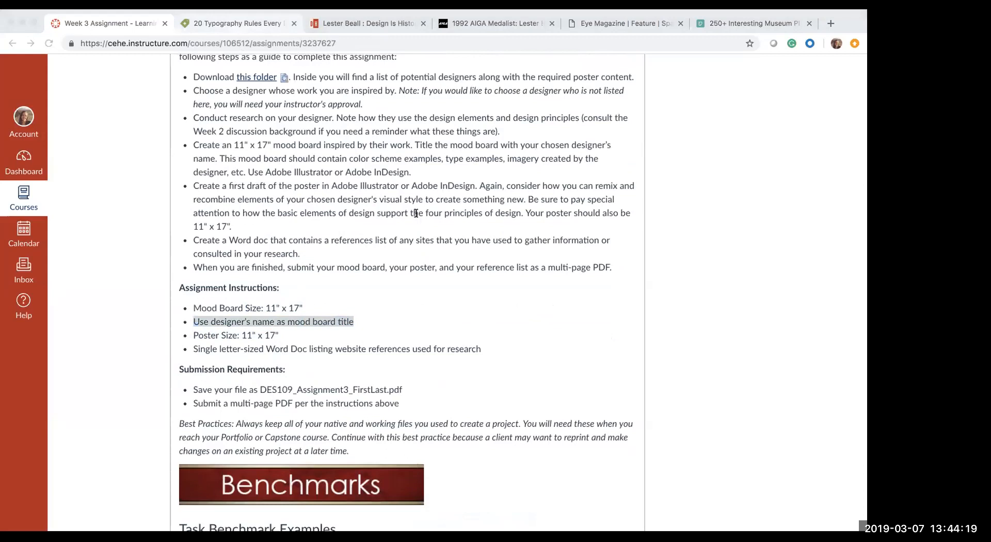
{"action": "key", "text": "super+Tab"}
{"action": "scroll", "coordinate": [641, 60], "scroll_direction": "up", "scroll_amount": 3}
{"action": "left_click", "coordinate": [495, 24]}
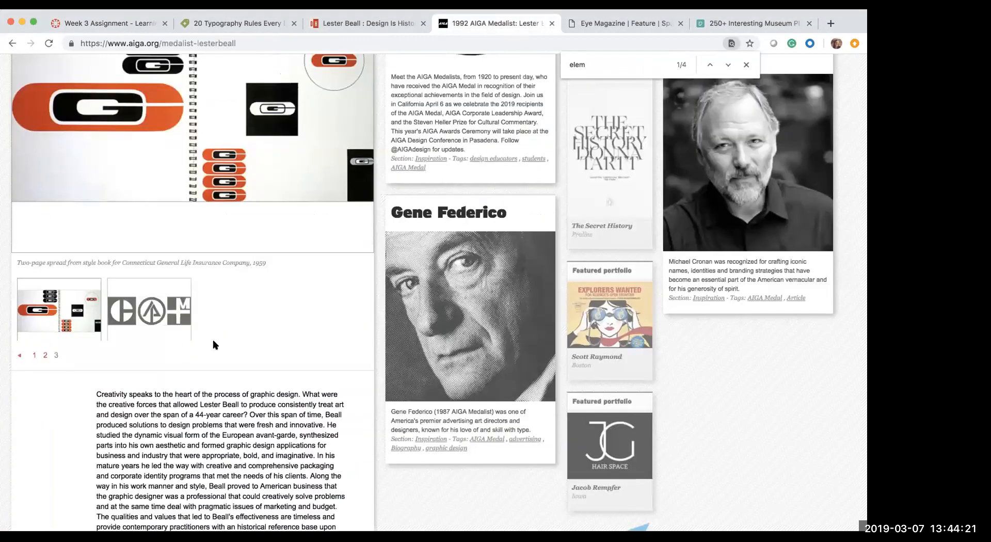
{"action": "scroll", "coordinate": [167, 371], "scroll_direction": "up", "scroll_amount": 10}
{"action": "scroll", "coordinate": [168, 372], "scroll_direction": "down", "scroll_amount": 1}
{"action": "left_click_drag", "start_coordinate": [179, 173], "coordinate": [8, 183]}
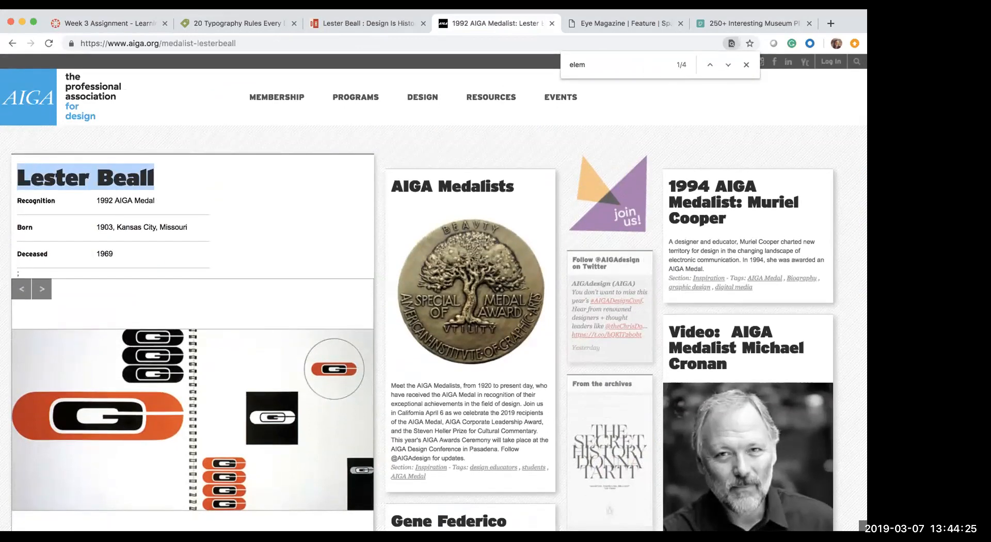
Return to Illustrator and add a text frame reading "Lester Beall" above the Bodoni quote on the mood board
{"action": "key", "text": "super+Tab"}
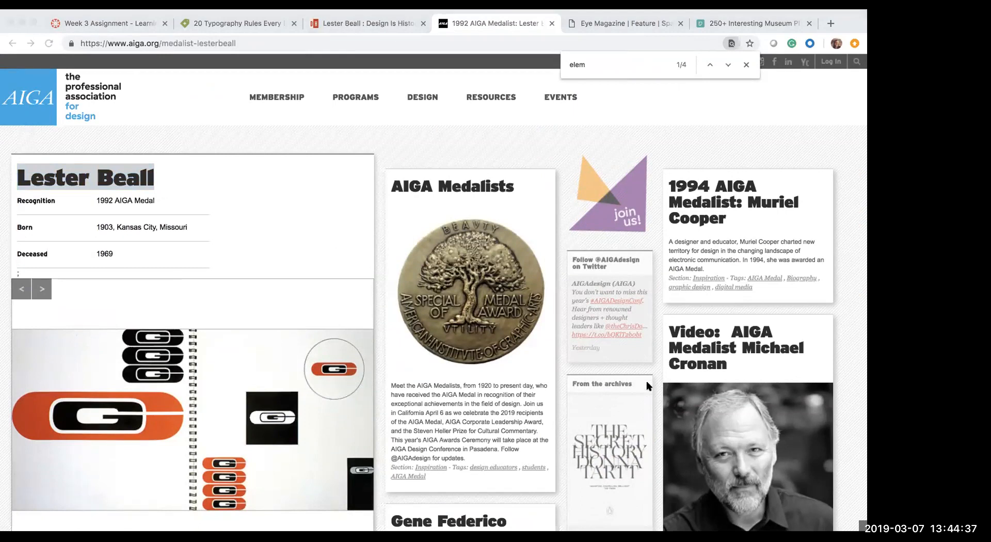
{"action": "key", "text": "super+Tab"}
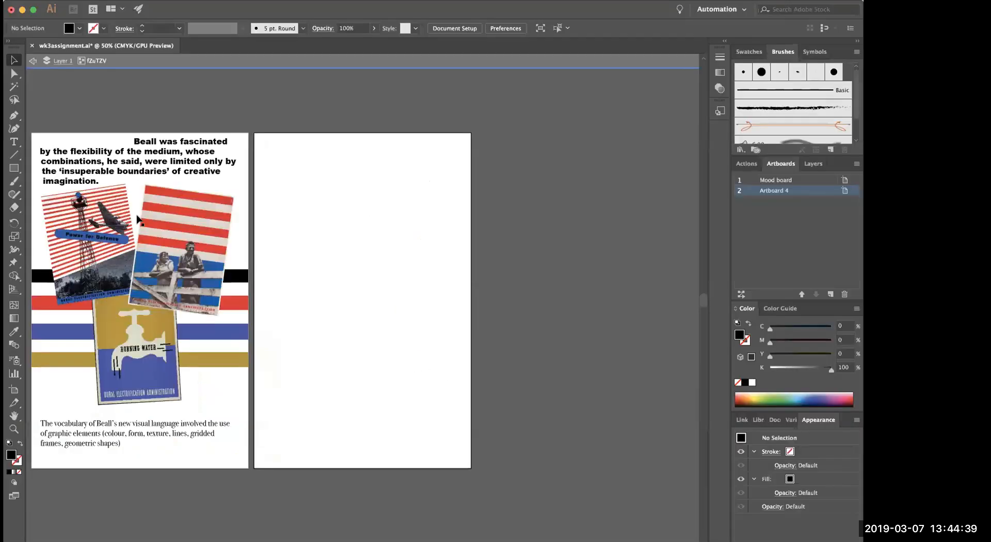
{"action": "scroll", "coordinate": [38, 387], "scroll_direction": "left", "scroll_amount": 2}
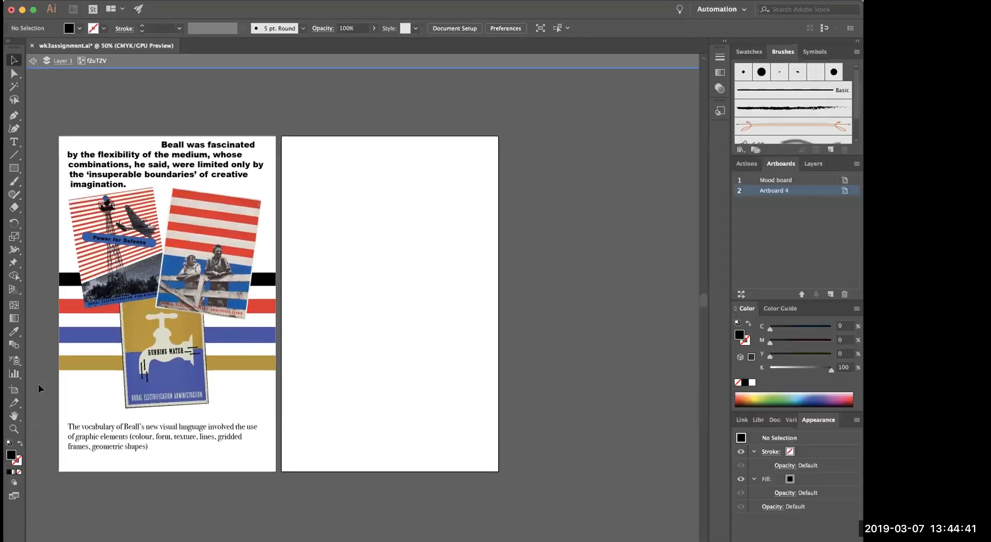
{"action": "scroll", "coordinate": [38, 384], "scroll_direction": "left", "scroll_amount": 1}
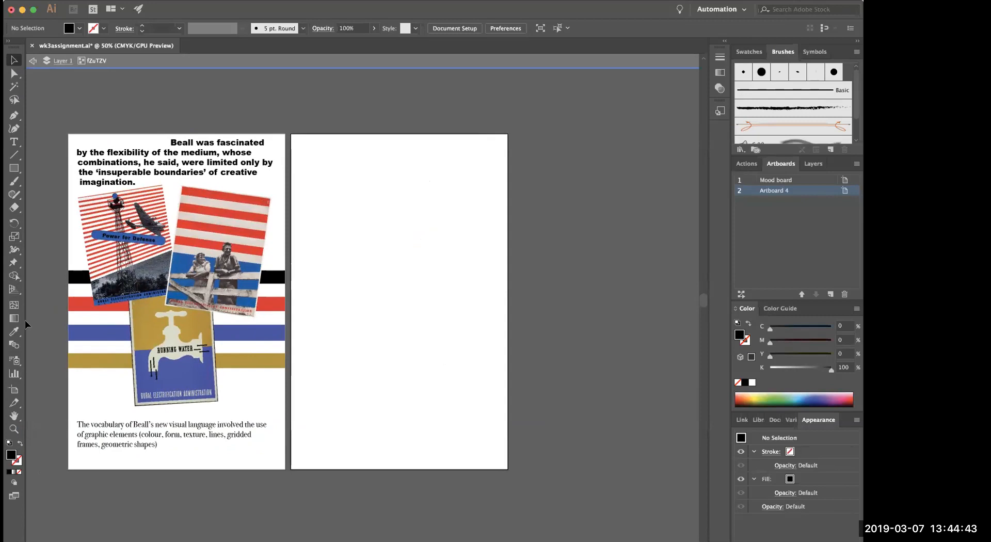
{"action": "left_click", "coordinate": [16, 144]}
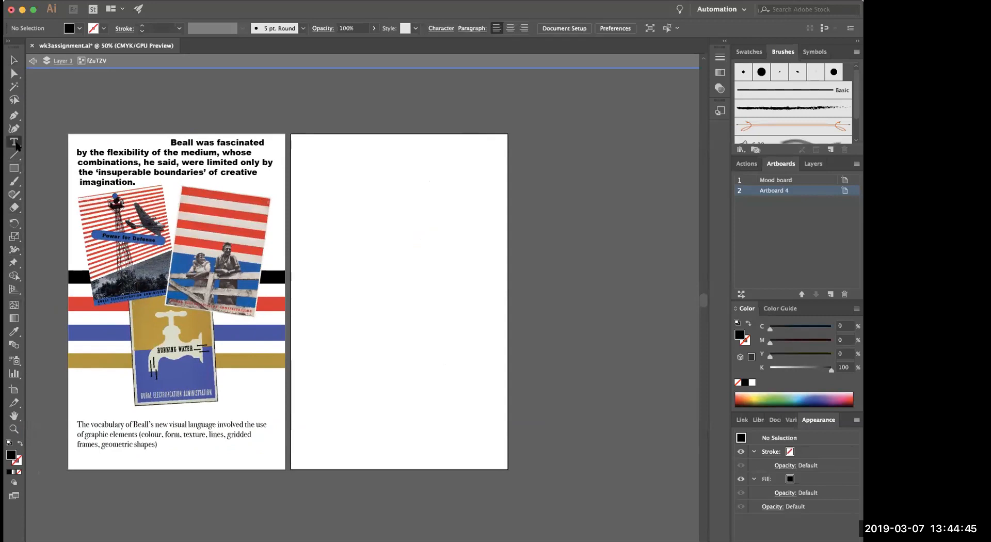
{"action": "left_click_drag", "start_coordinate": [75, 383], "coordinate": [262, 422]}
{"action": "type", "text": "Lester Beall"}
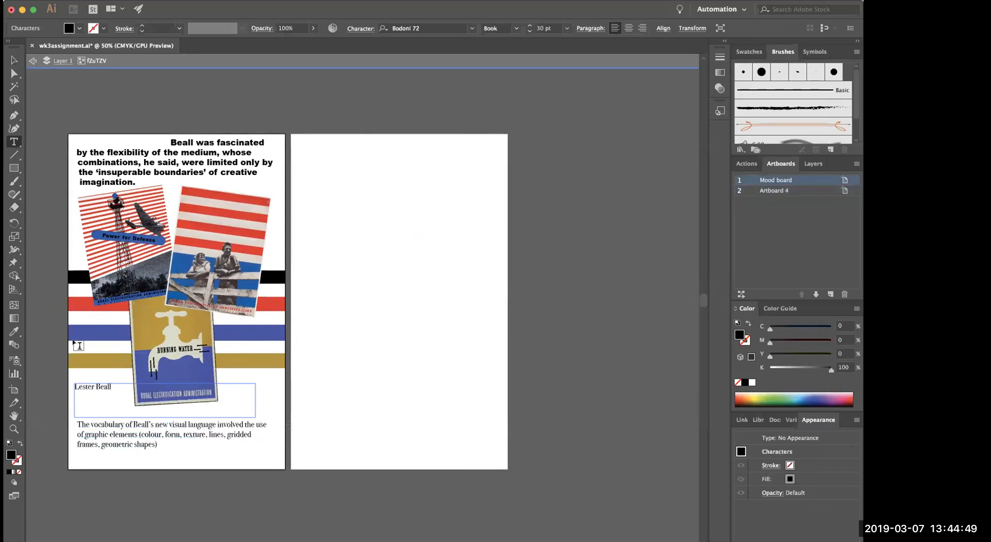
Set the "Lester Beall" title in the Krungthep font
{"action": "key", "text": "super+a"}
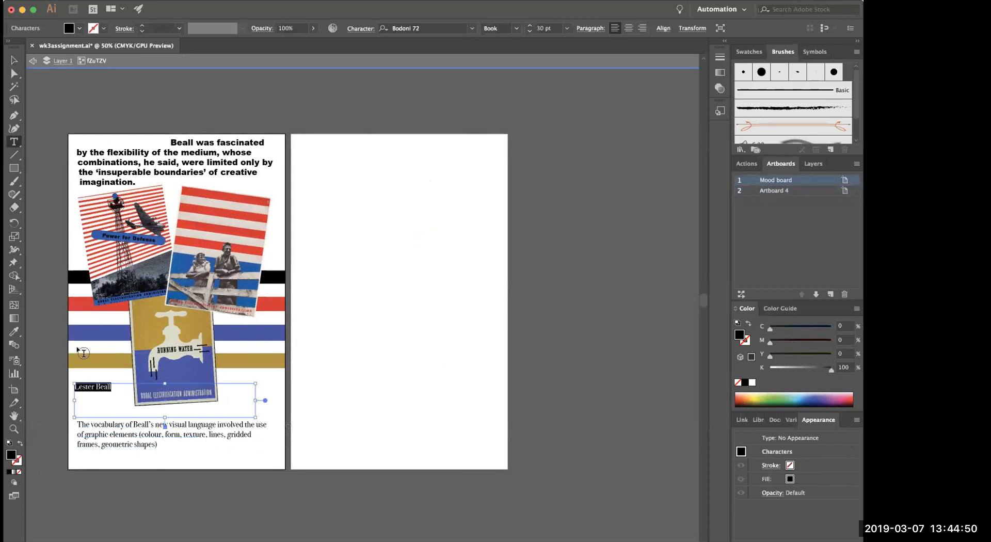
{"action": "left_click", "coordinate": [472, 29]}
{"action": "scroll", "coordinate": [451, 276], "scroll_direction": "down", "scroll_amount": 8}
{"action": "scroll", "coordinate": [448, 300], "scroll_direction": "down", "scroll_amount": 10}
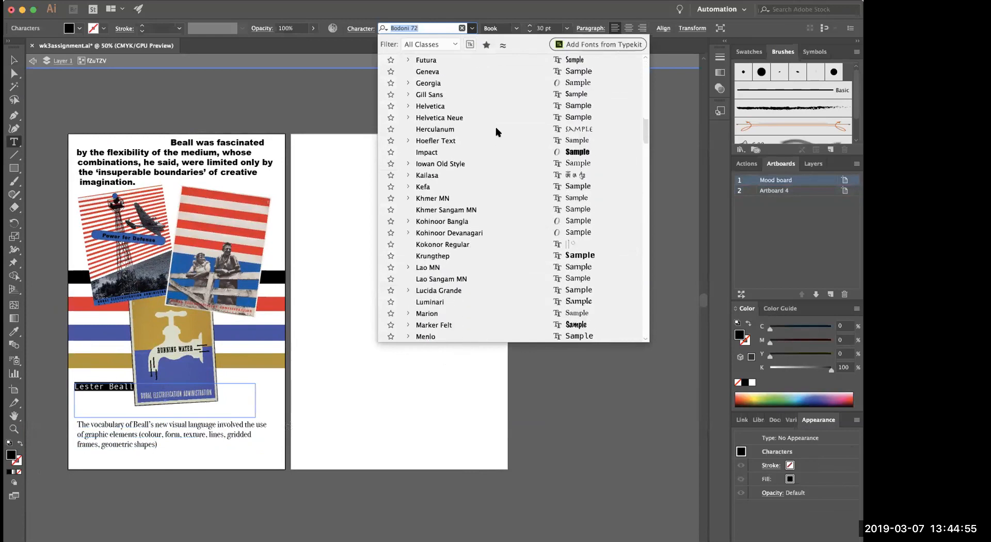
{"action": "scroll", "coordinate": [480, 224], "scroll_direction": "down", "scroll_amount": 4}
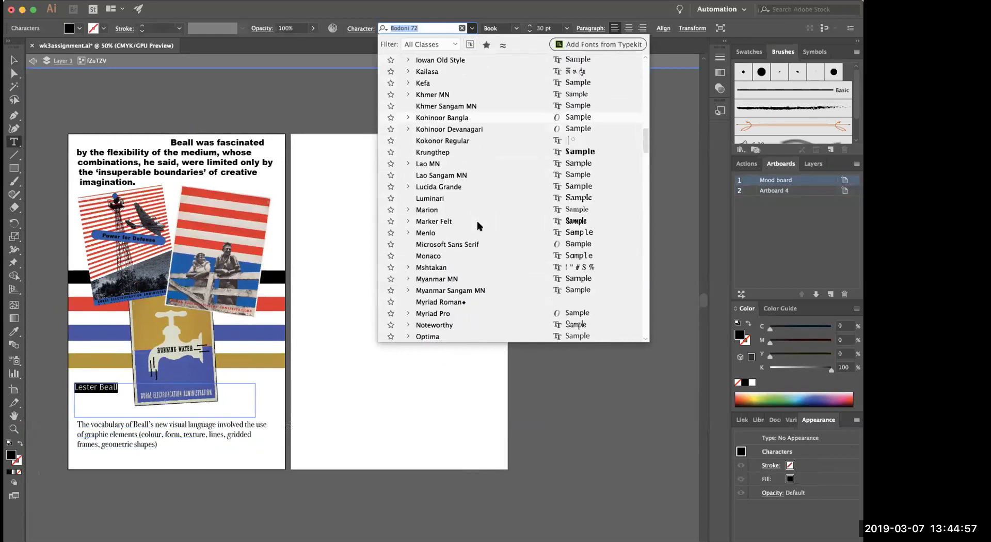
{"action": "left_click", "coordinate": [454, 152]}
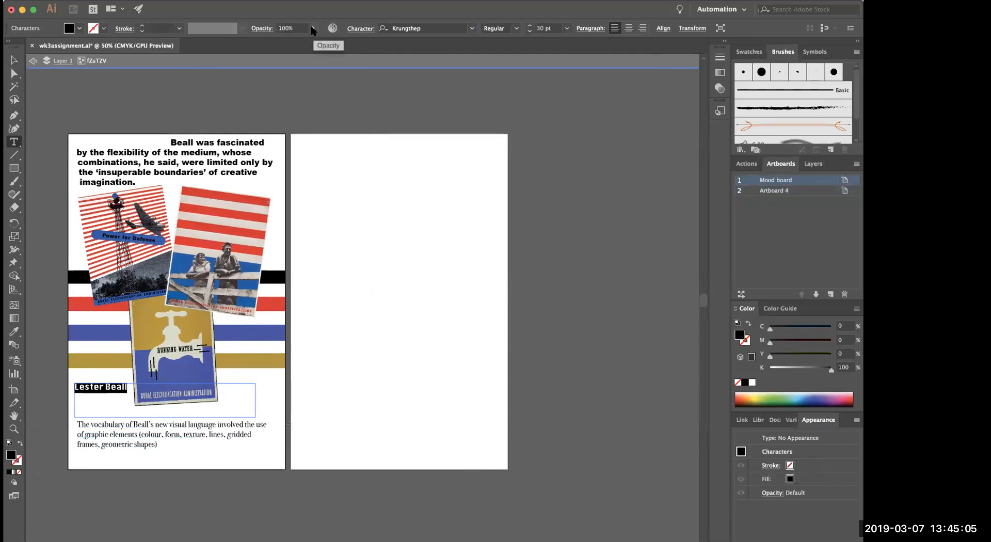
Set the title's font size to 72 pt
{"action": "left_click", "coordinate": [471, 29]}
{"action": "left_click", "coordinate": [472, 29]}
{"action": "left_click", "coordinate": [566, 29]}
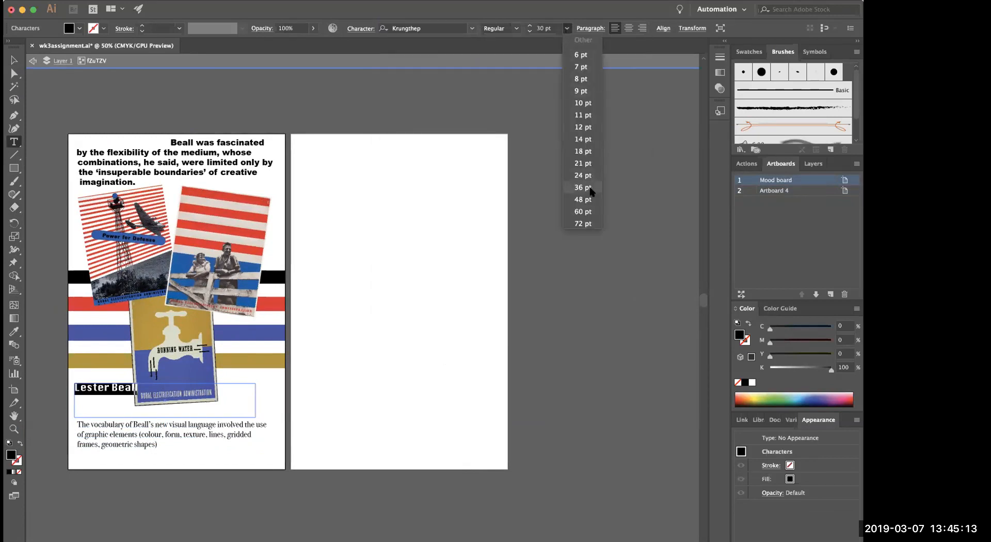
{"action": "left_click", "coordinate": [592, 224]}
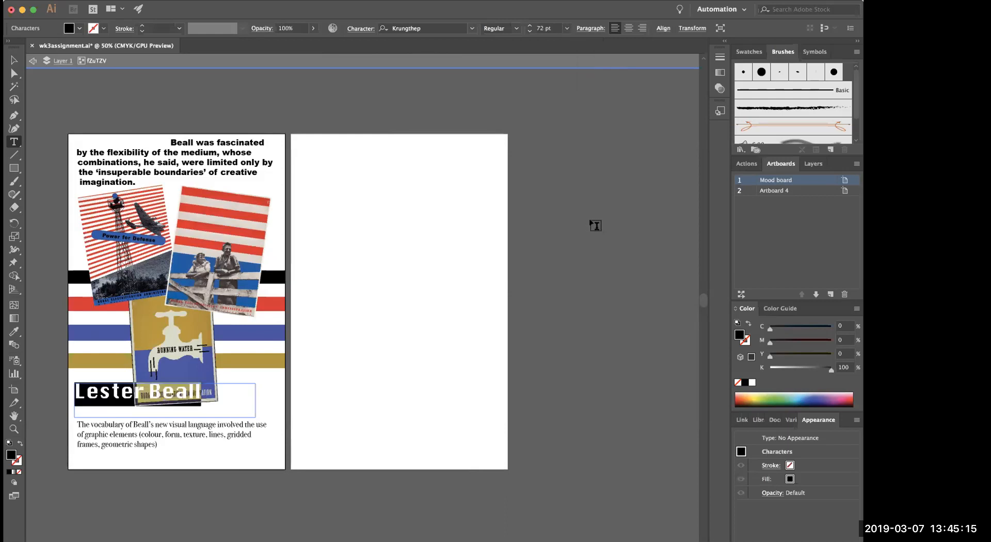
Nudge the title up over the Running Water poster and enlarge its text frame past the artboard's right edge
{"action": "left_click", "coordinate": [14, 60]}
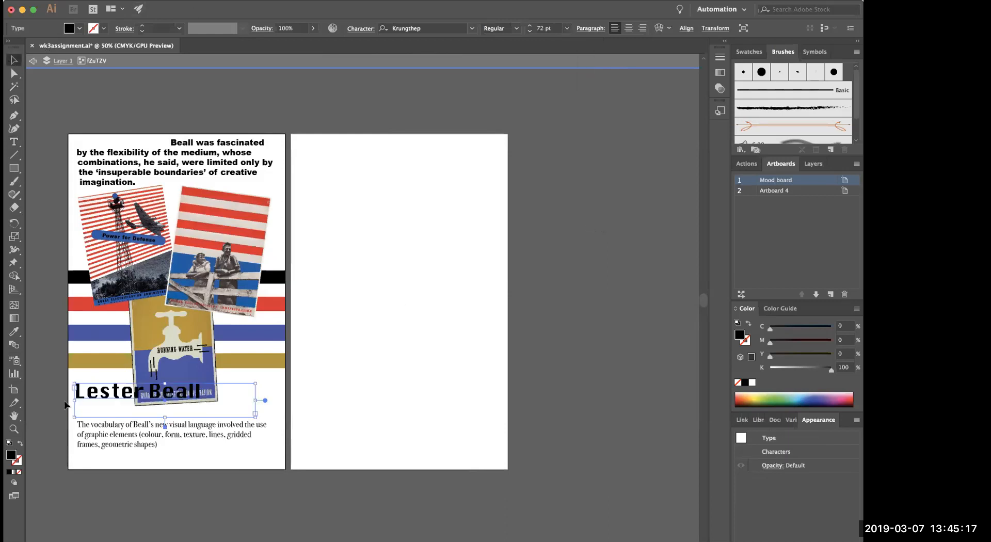
{"action": "left_click_drag", "start_coordinate": [125, 401], "coordinate": [127, 389]}
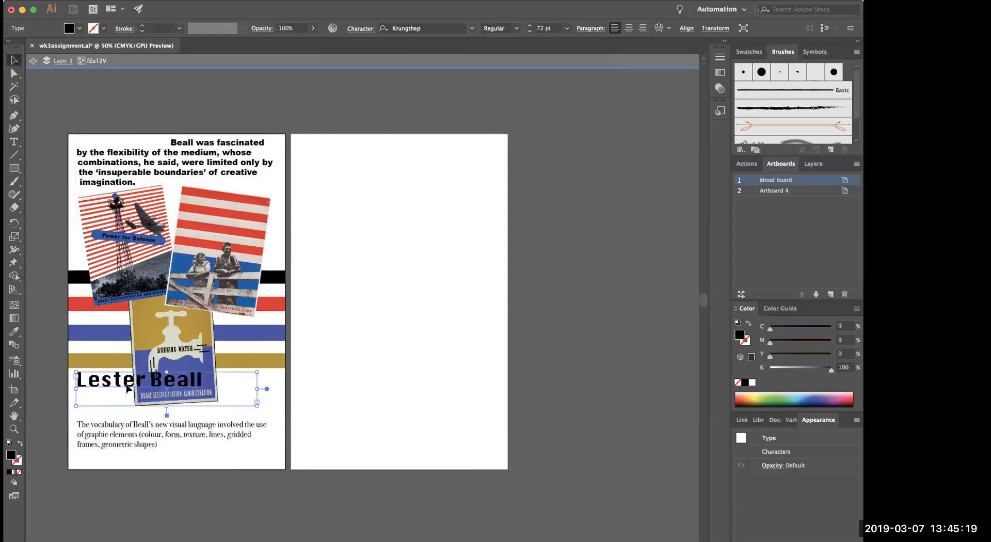
{"action": "left_click_drag", "start_coordinate": [257, 405], "coordinate": [309, 448]}
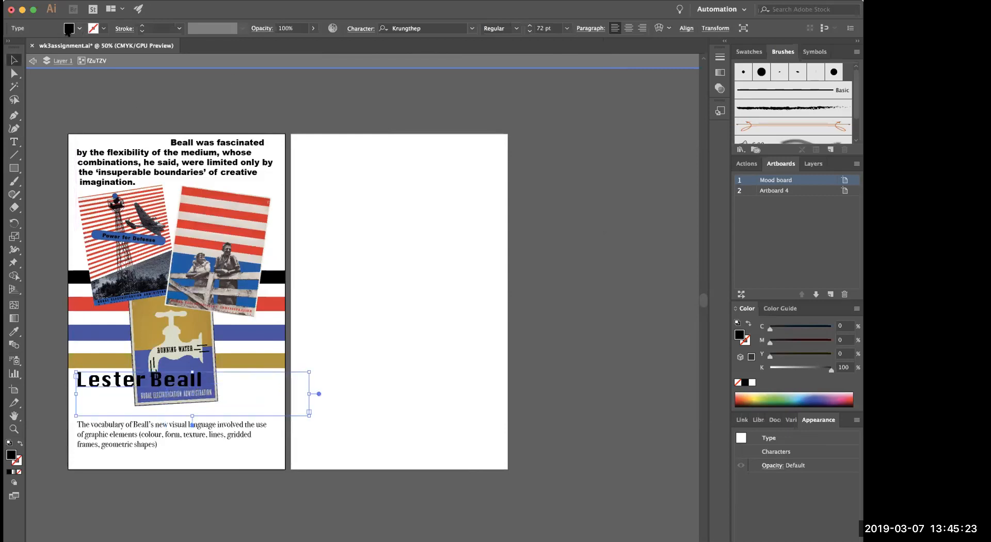
Fill the title with pure red (M 100, Y 100) and move it to the top of the mood board
{"action": "left_click", "coordinate": [69, 29]}
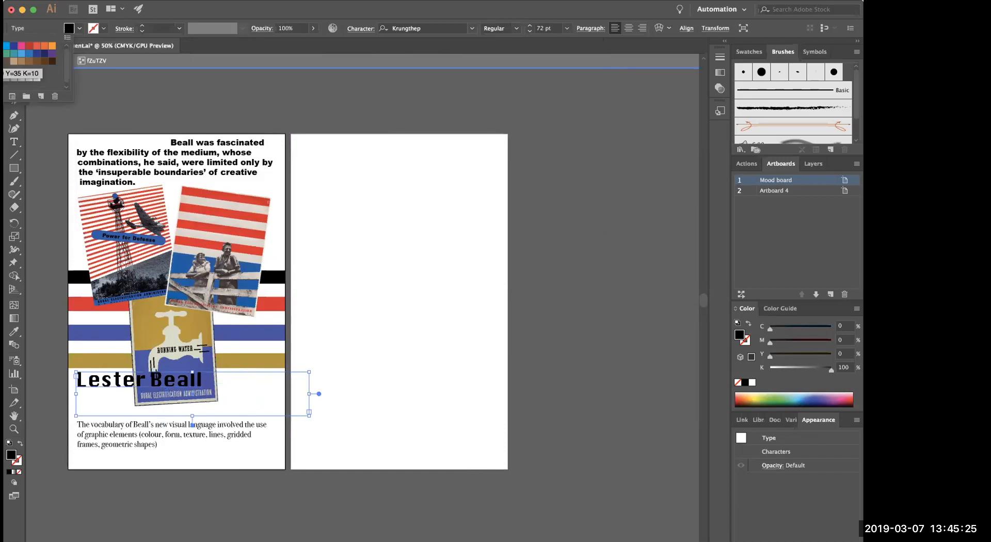
{"action": "left_click", "coordinate": [29, 45]}
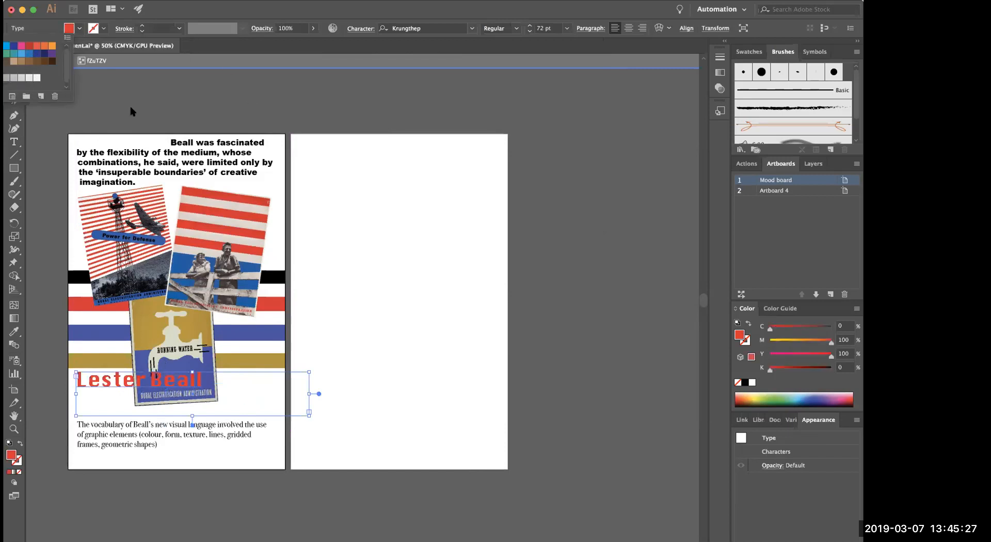
{"action": "left_click_drag", "start_coordinate": [118, 384], "coordinate": [116, 152]}
Move the Arial Black quote down under the title and reduce its type size below 30 pt
{"action": "mouse_move", "coordinate": [235, 171]}
{"action": "left_mouse_down"}
{"action": "mouse_move", "coordinate": [257, 191]}
{"action": "mouse_move", "coordinate": [216, 173]}
{"action": "left_mouse_up"}
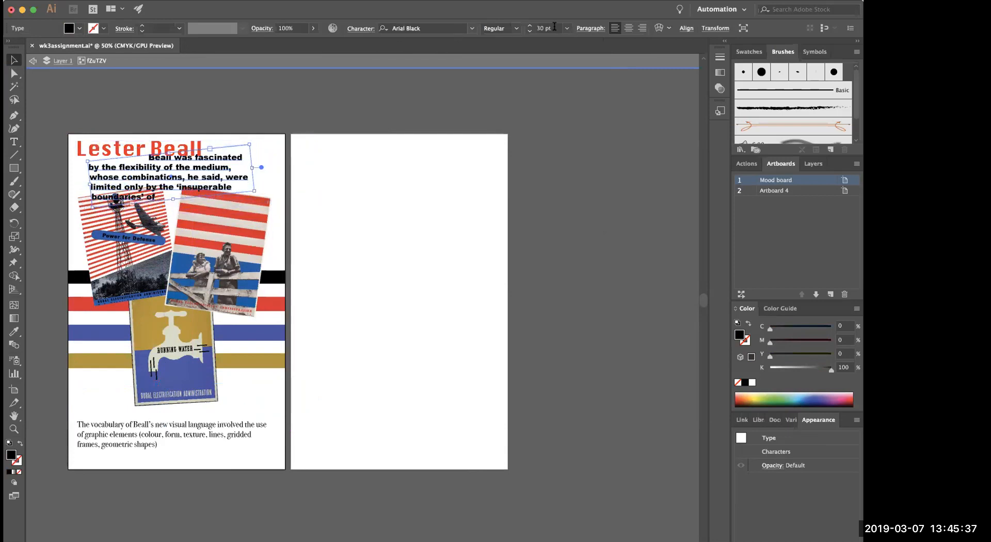
{"action": "left_click", "coordinate": [530, 31]}
{"action": "double_click", "coordinate": [529, 31]}
{"action": "left_click", "coordinate": [530, 31]}
Widen the Arial Black quote's frame to the artboard's right edge and nudge the title up and left to clear its first line
{"action": "left_click_drag", "start_coordinate": [253, 191], "coordinate": [294, 194]}
{"action": "mouse_move", "coordinate": [230, 160]}
{"action": "left_mouse_down"}
{"action": "mouse_move", "coordinate": [228, 170]}
{"action": "mouse_move", "coordinate": [229, 158]}
{"action": "left_mouse_up"}
{"action": "left_click_drag", "start_coordinate": [116, 148], "coordinate": [112, 145]}
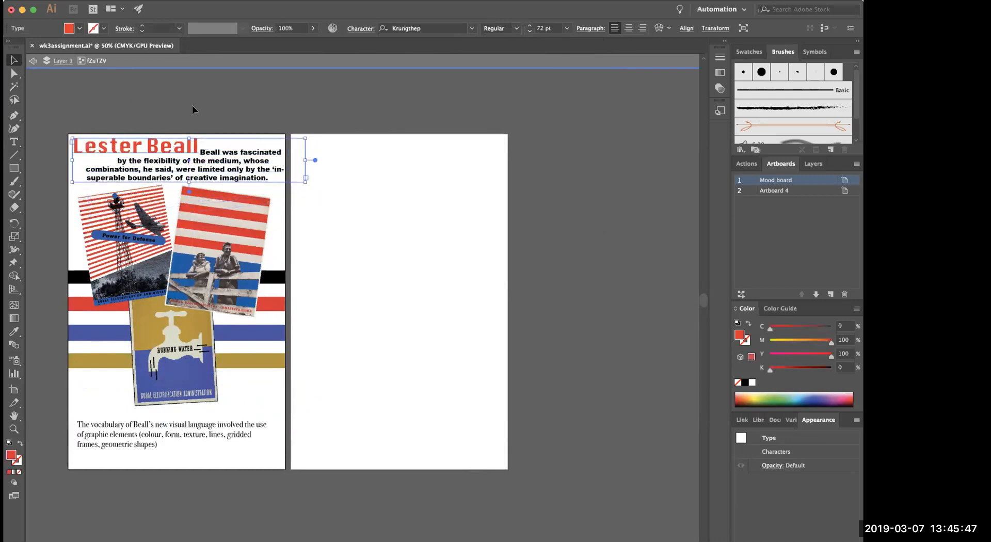
Narrow the Lester Beall title's text frame so it ends inside the mood board's edge
{"action": "left_click_drag", "start_coordinate": [305, 159], "coordinate": [281, 159]}
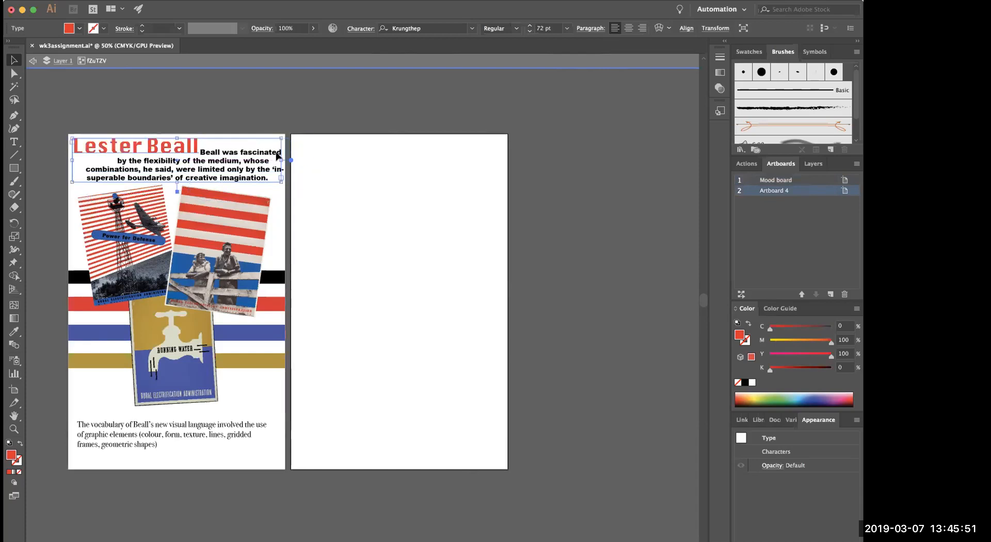
{"action": "left_click", "coordinate": [259, 115]}
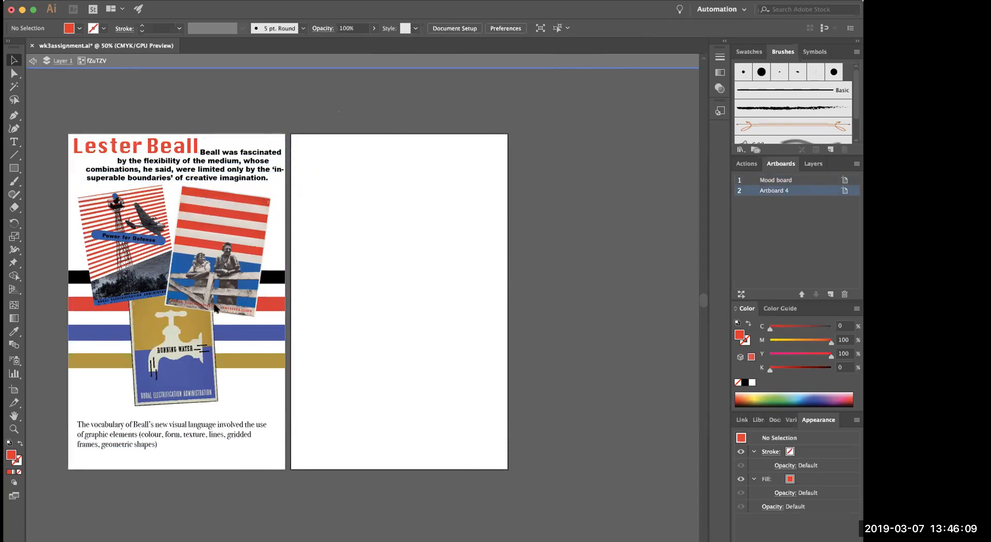
Switch to the Assignment3_Text document in Word and copy all of the exhibition text
{"action": "key", "text": "super+Tab"}
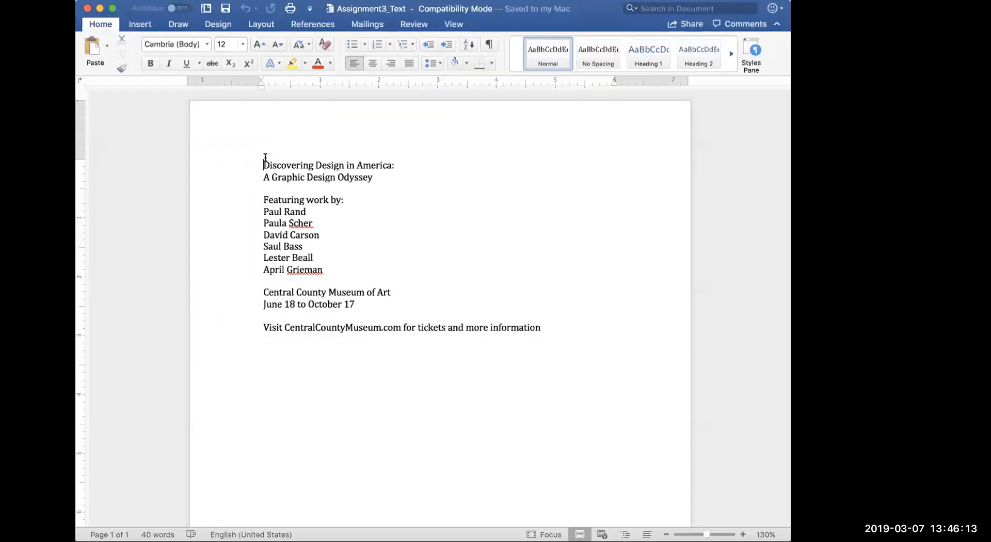
{"action": "left_click_drag", "start_coordinate": [264, 160], "coordinate": [576, 331]}
{"action": "key", "text": "cmd+c"}
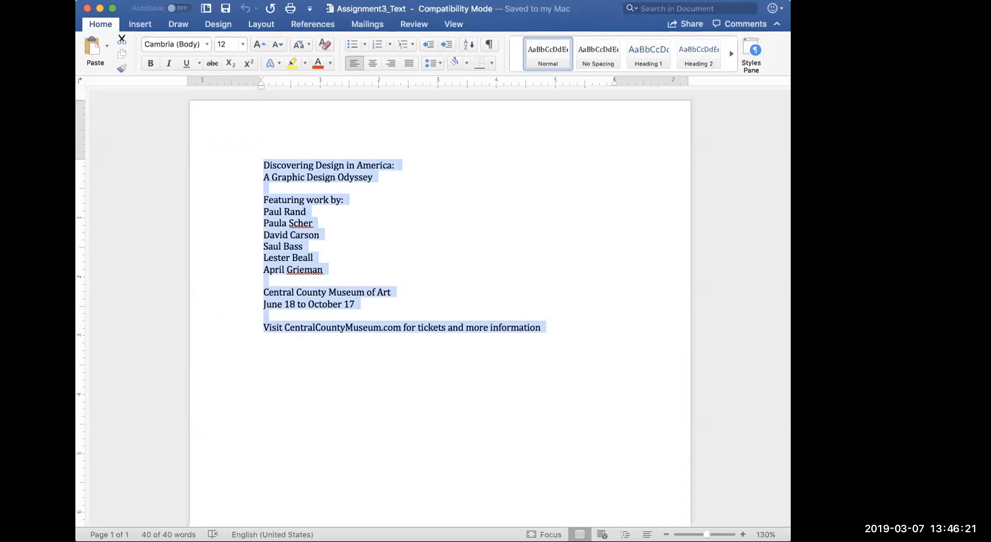
Return to Illustrator, draw a text frame in the middle of the second artboard and paste the exhibition text into it
{"action": "key", "text": "super+Tab"}
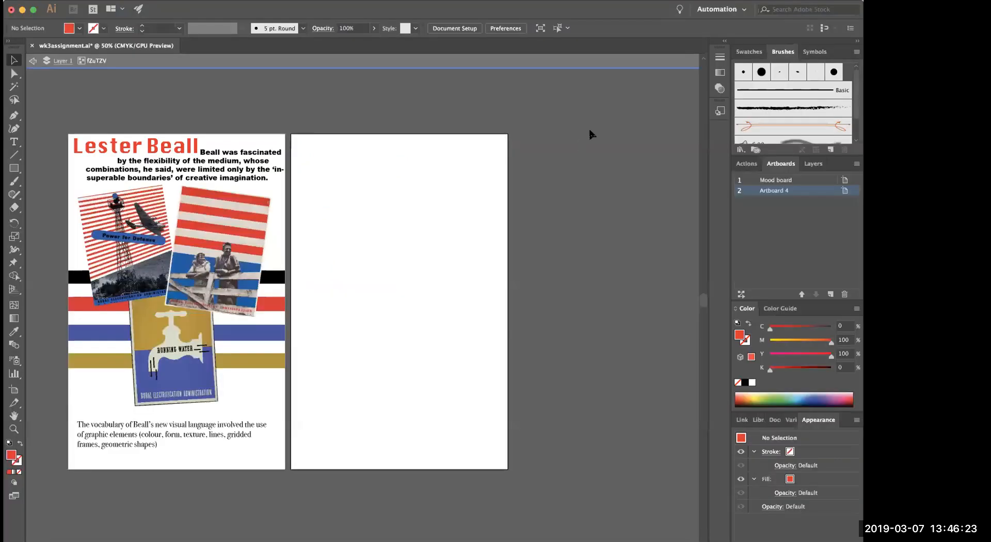
{"action": "key", "text": "super+v"}
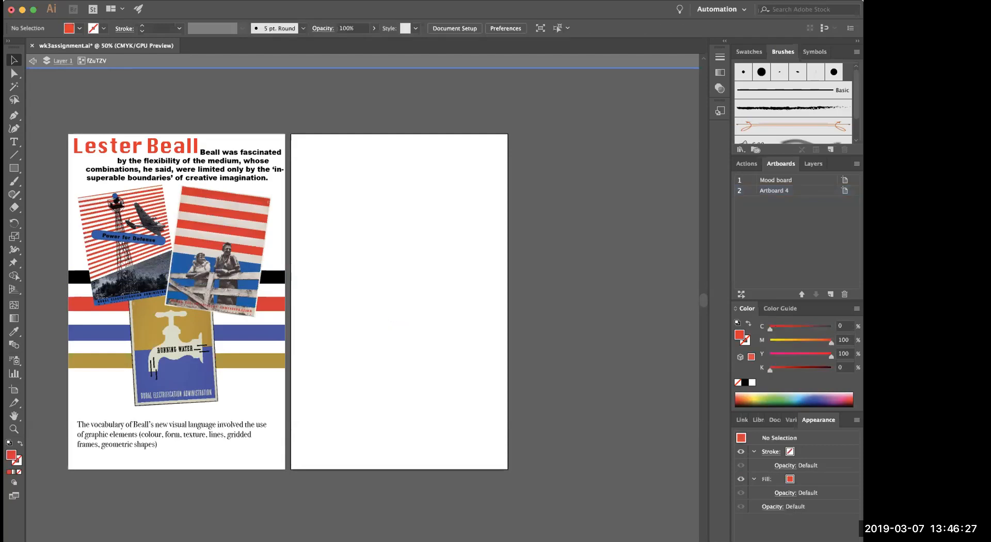
{"action": "left_click", "coordinate": [14, 141]}
{"action": "left_click_drag", "start_coordinate": [336, 234], "coordinate": [487, 408]}
{"action": "key", "text": "cmd+v"}
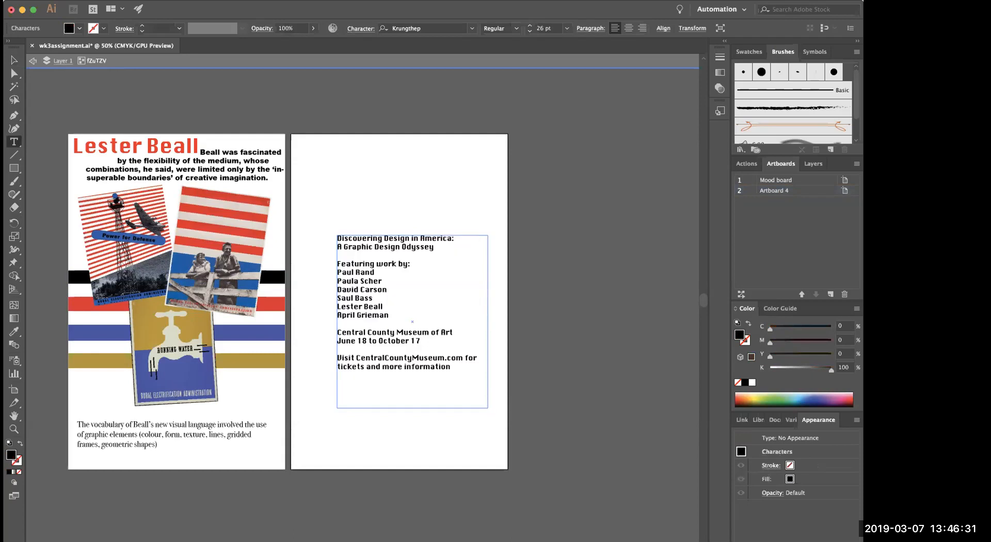
Move the exhibition text block up and slightly left on the second artboard
{"action": "left_click", "coordinate": [14, 60]}
{"action": "left_click_drag", "start_coordinate": [369, 290], "coordinate": [348, 192]}
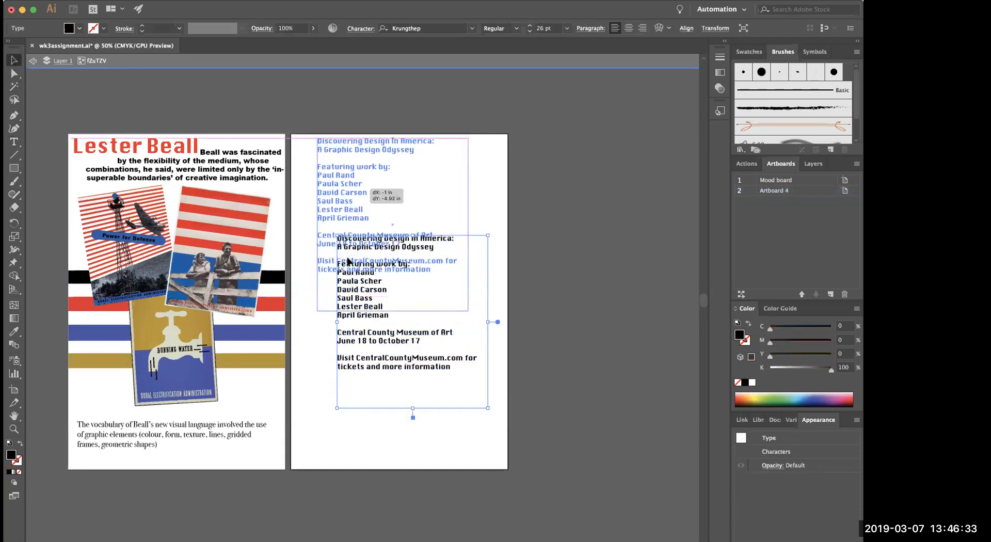
{"action": "left_click_drag", "start_coordinate": [349, 262], "coordinate": [349, 270]}
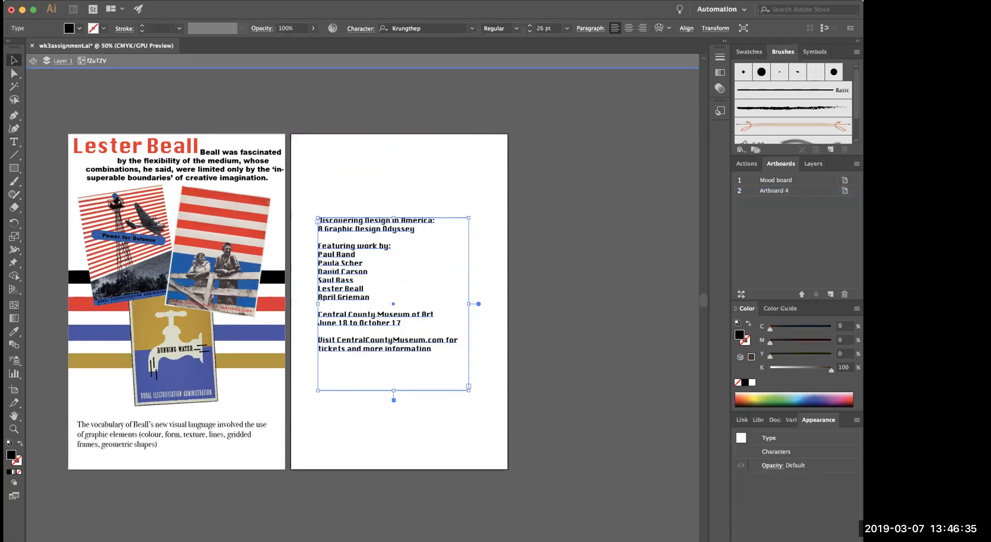
{"action": "left_click", "coordinate": [277, 83]}
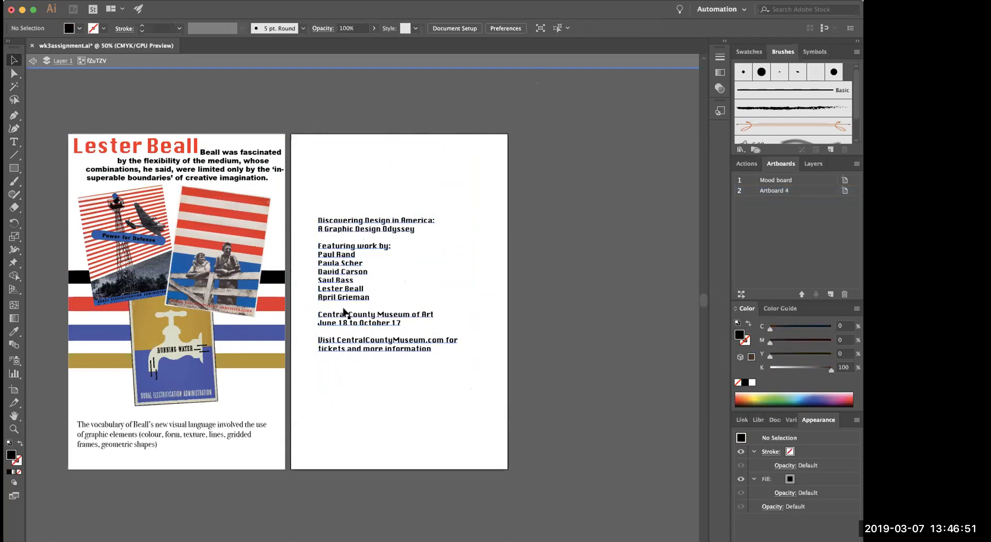
{"action": "left_click_drag", "start_coordinate": [326, 262], "coordinate": [325, 223]}
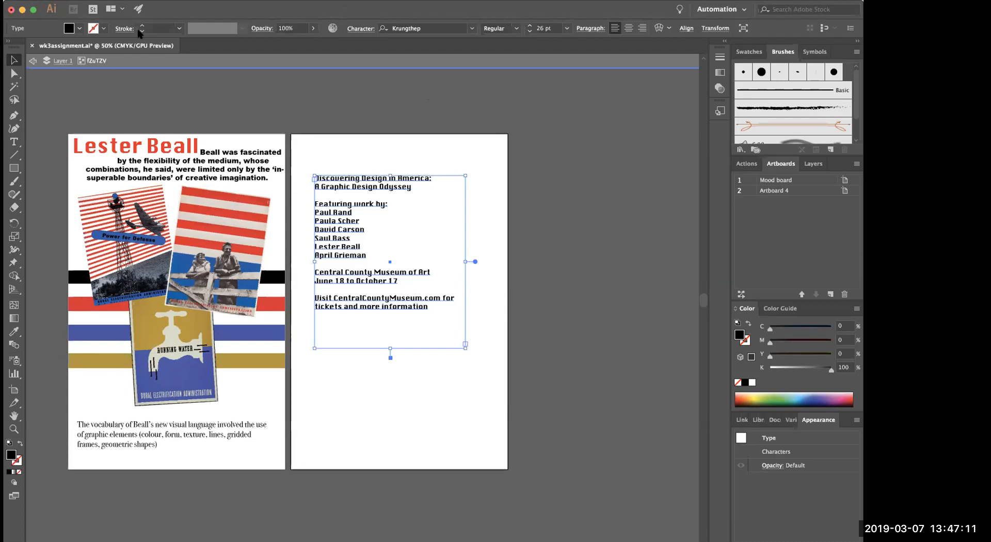
{"action": "left_click", "coordinate": [306, 110]}
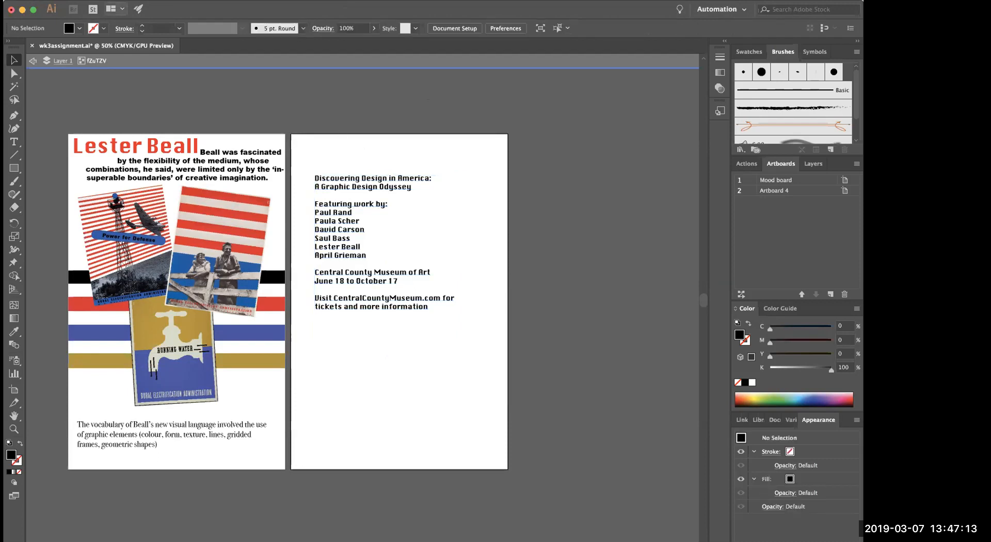
Place the image adult-art-back-view-220694.jpg from Downloads at full size on the second artboard
{"action": "left_click", "coordinate": [39, 1]}
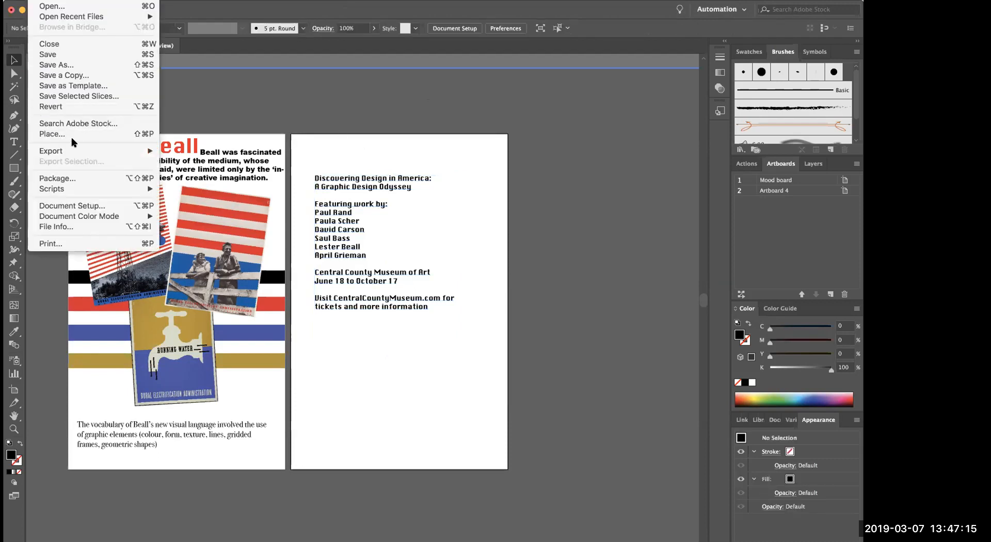
{"action": "left_click", "coordinate": [478, 181]}
{"action": "key", "text": "super+shift+p"}
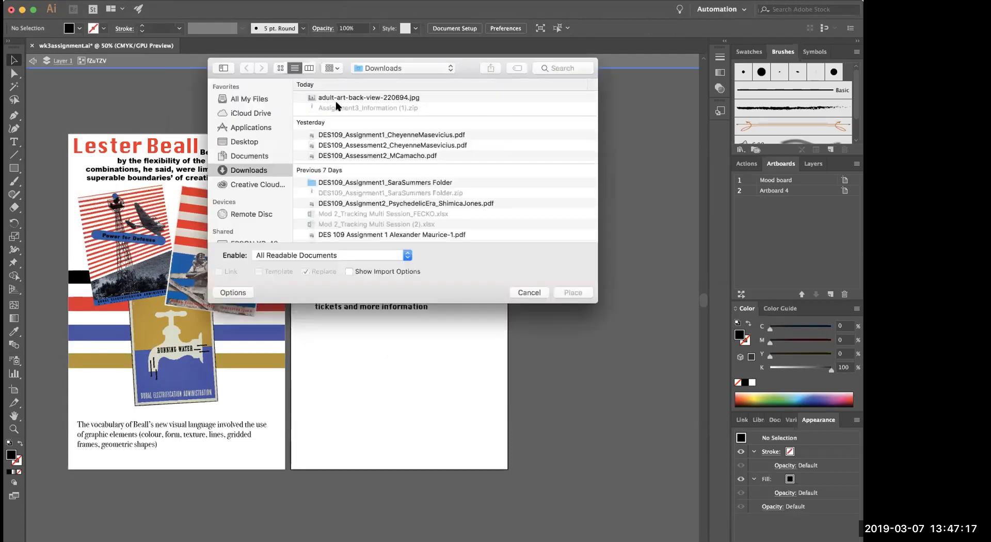
{"action": "left_click", "coordinate": [567, 293]}
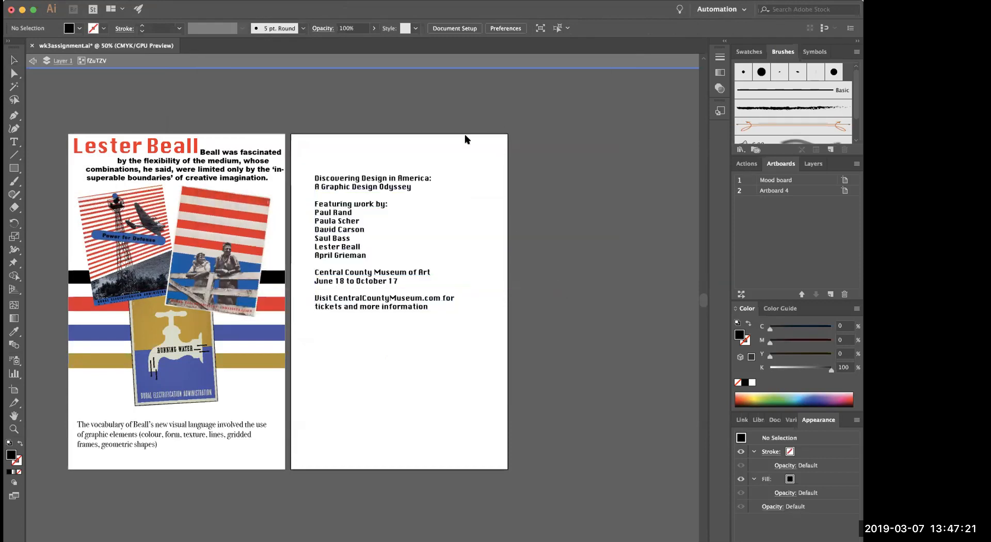
{"action": "left_click", "coordinate": [422, 236]}
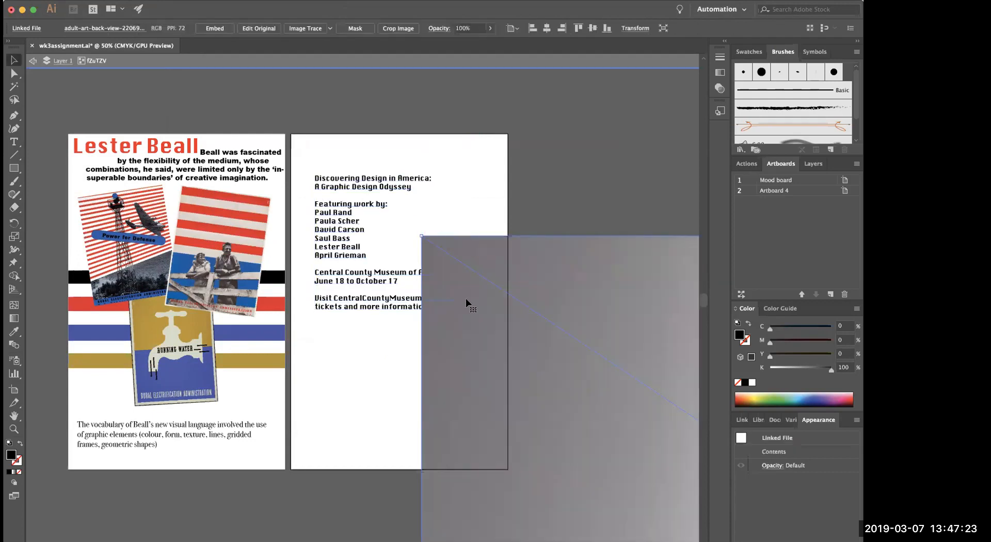
{"action": "left_click", "coordinate": [663, 29]}
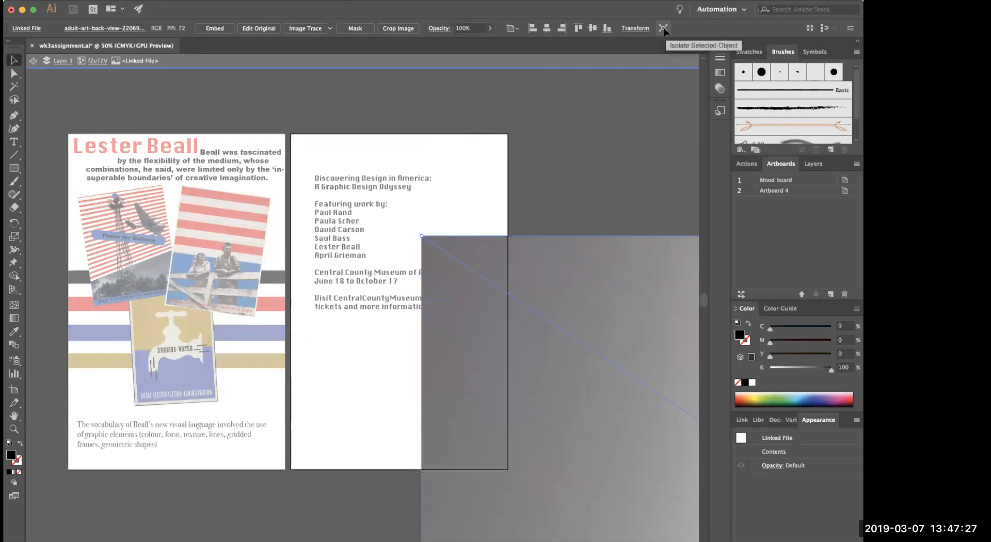
{"action": "key", "text": "Return"}
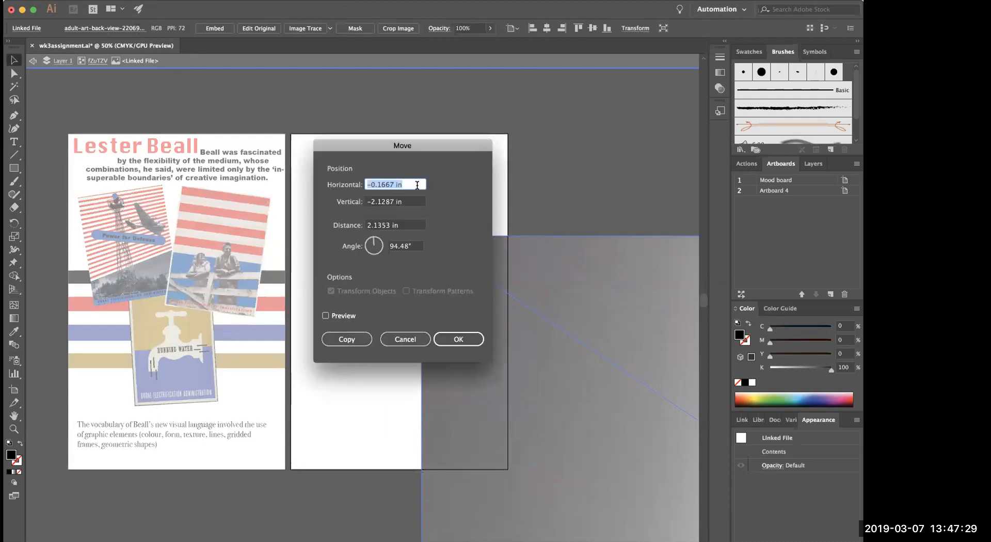
{"action": "left_click", "coordinate": [406, 339]}
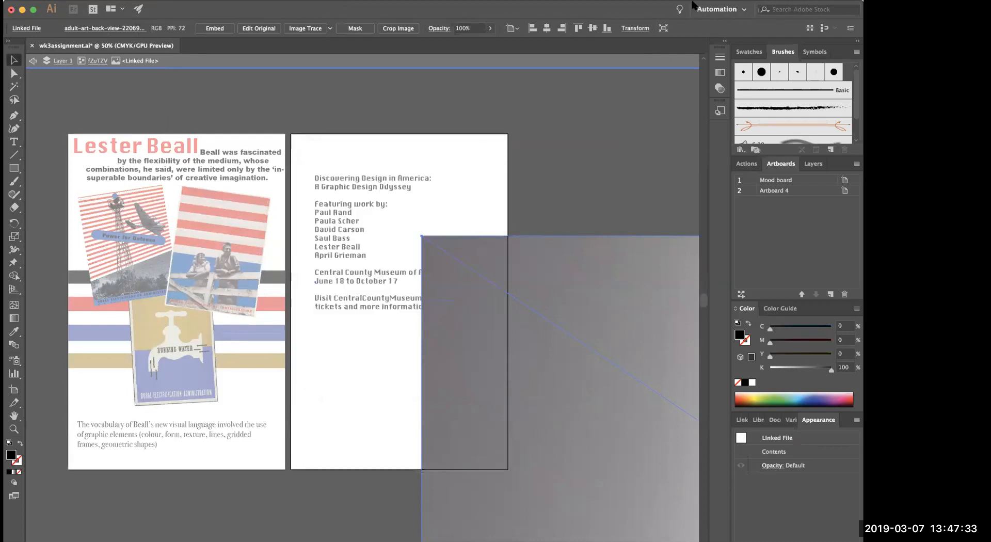
Scale the placed gallery photo proportionally to a width of 25 in
{"action": "left_click", "coordinate": [633, 28]}
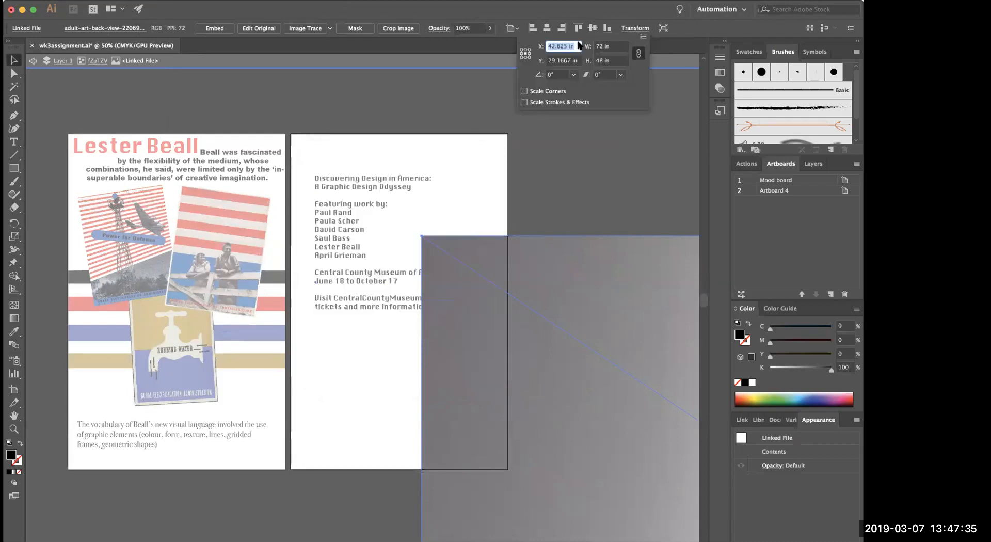
{"action": "left_click", "coordinate": [613, 48]}
{"action": "key", "text": "super+a"}
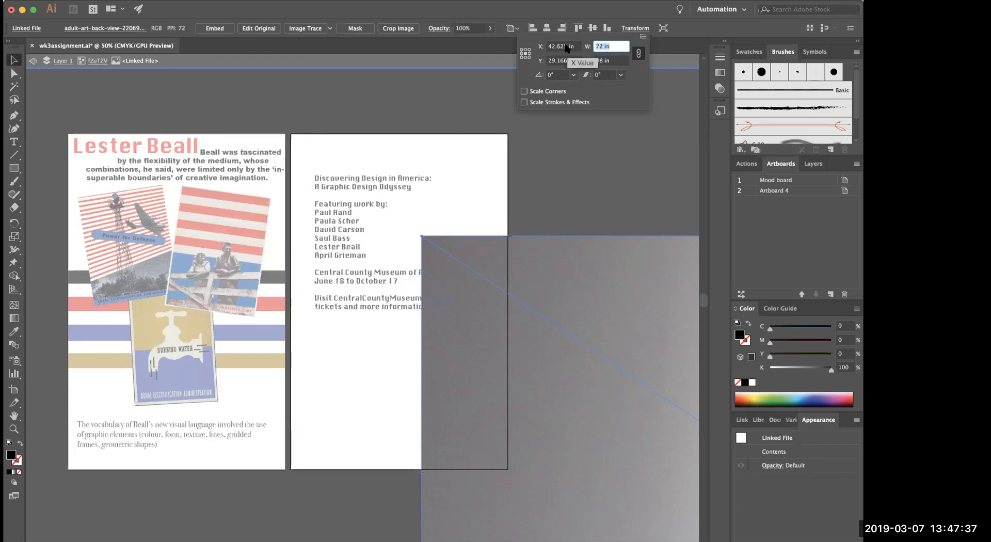
{"action": "type", "text": "25"}
{"action": "left_click", "coordinate": [620, 61]}
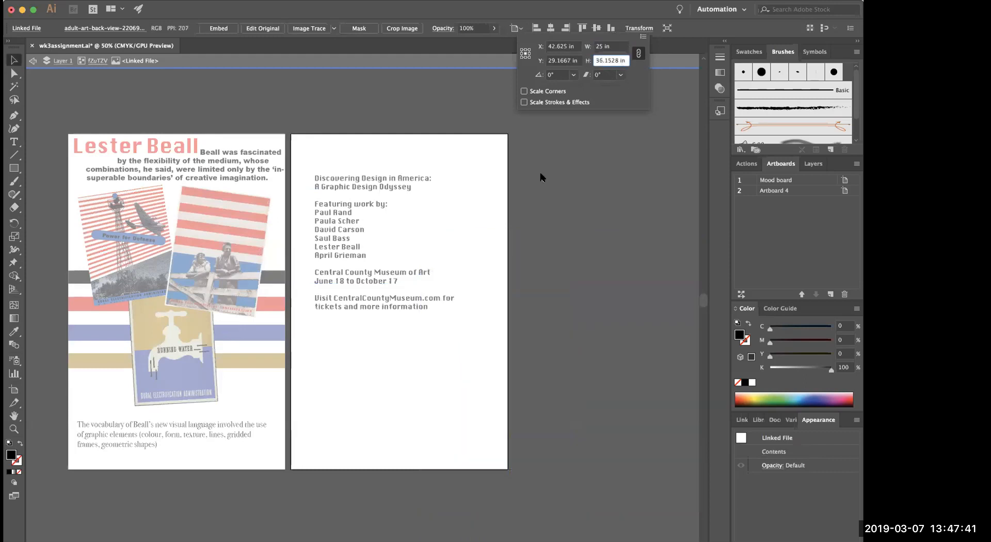
{"action": "key", "text": "Return"}
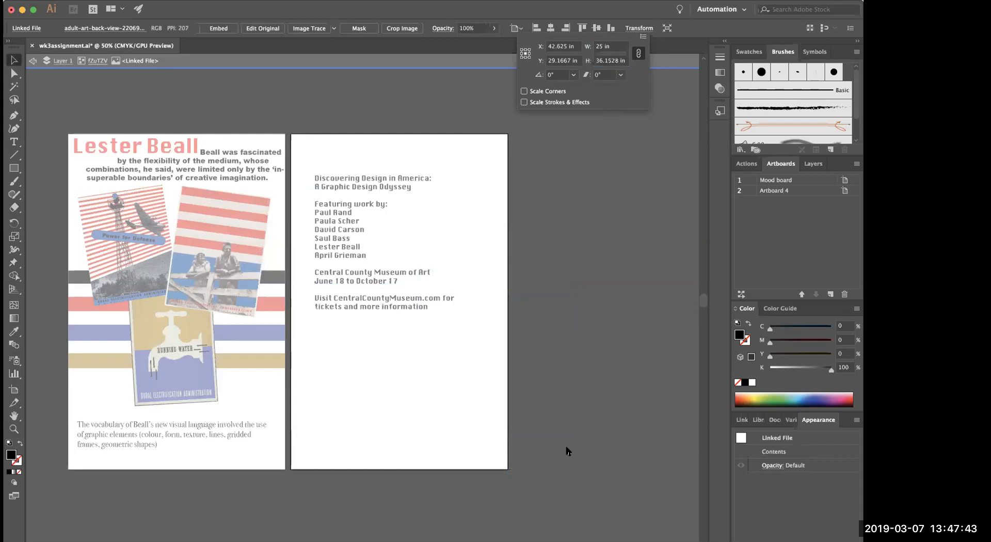
Leave the isolation of the photo and its group up to Layer 1, and select the group containing the artwork
{"action": "left_click", "coordinate": [33, 60]}
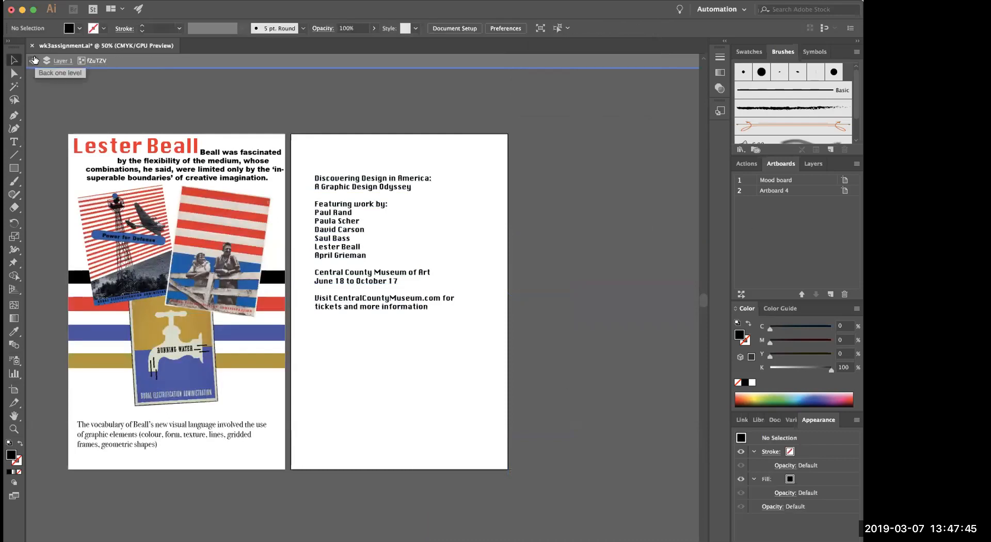
{"action": "left_click", "coordinate": [33, 60]}
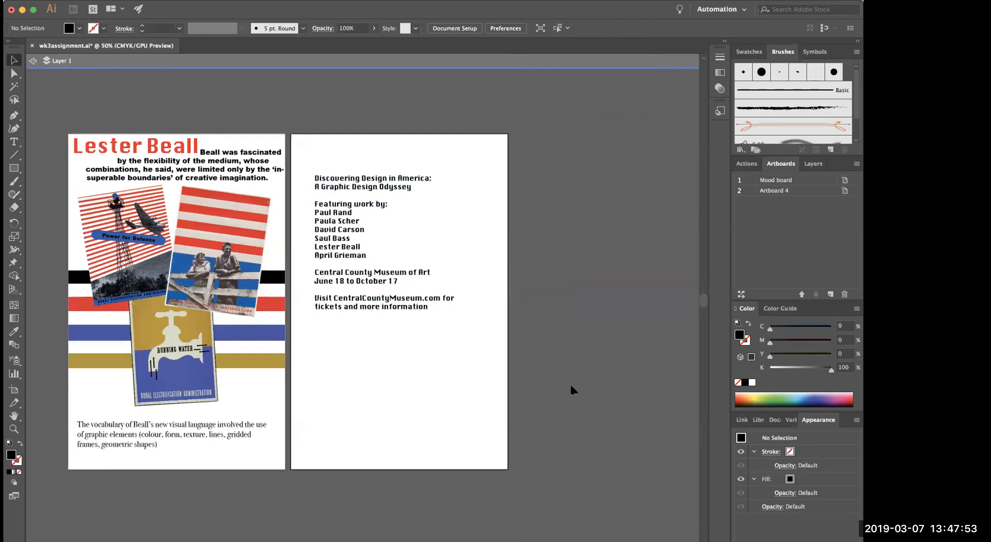
{"action": "left_click", "coordinate": [386, 242]}
{"action": "left_click", "coordinate": [553, 460]}
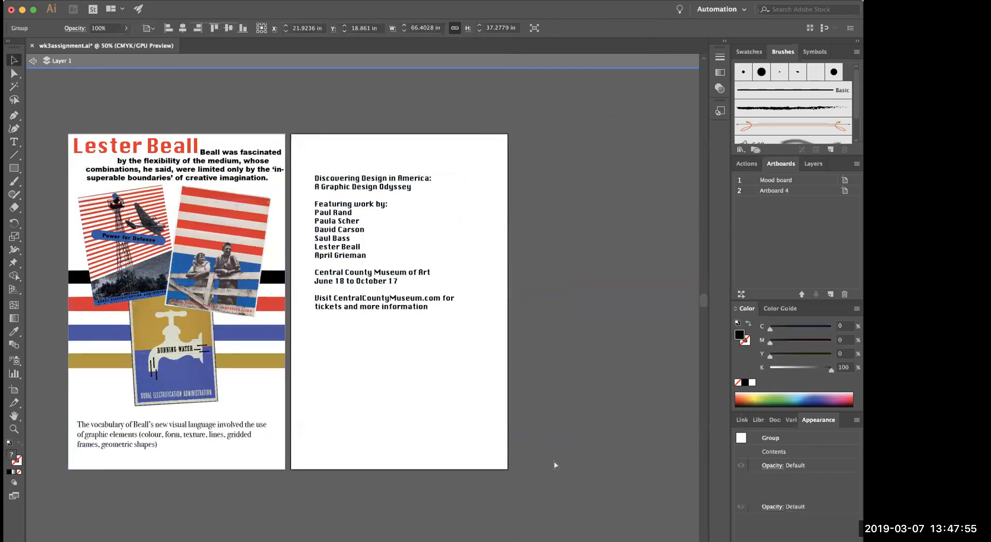
Try to move the gallery photo toward the artboards on its own, and undo the moves of the whole group
{"action": "key", "text": "super+minus"}
{"action": "key", "text": "super+minus"}
{"action": "key", "text": "super+minus"}
{"action": "key", "text": "super+minus"}
{"action": "key", "text": "super+minus"}
{"action": "left_click_drag", "start_coordinate": [508, 360], "coordinate": [398, 311]}
{"action": "key", "text": "super+z"}
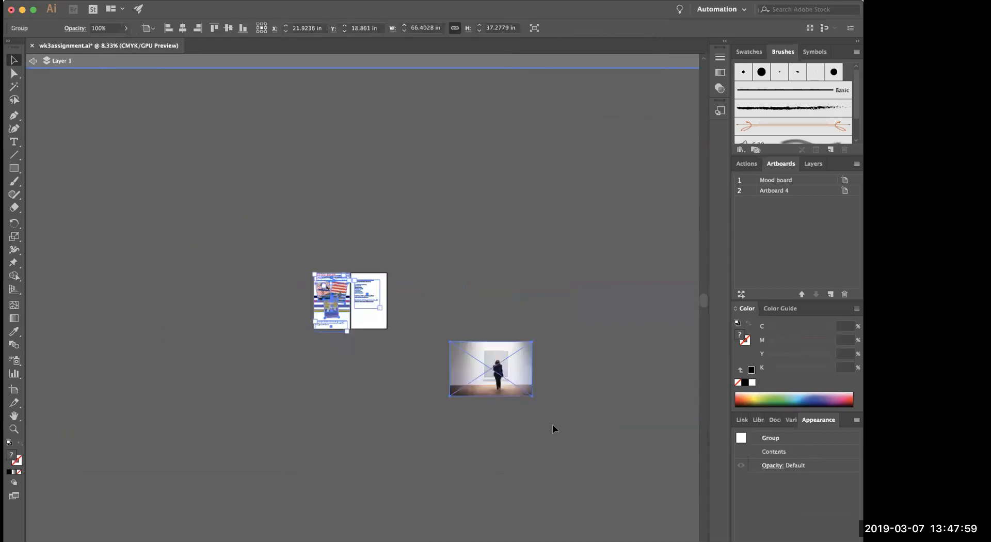
{"action": "left_click", "coordinate": [552, 426]}
{"action": "mouse_move", "coordinate": [512, 383]}
{"action": "left_mouse_down"}
{"action": "mouse_move", "coordinate": [459, 315]}
{"action": "mouse_move", "coordinate": [510, 393]}
{"action": "left_mouse_up"}
{"action": "key", "text": "super+z"}
{"action": "left_click", "coordinate": [530, 303]}
{"action": "left_click", "coordinate": [498, 381]}
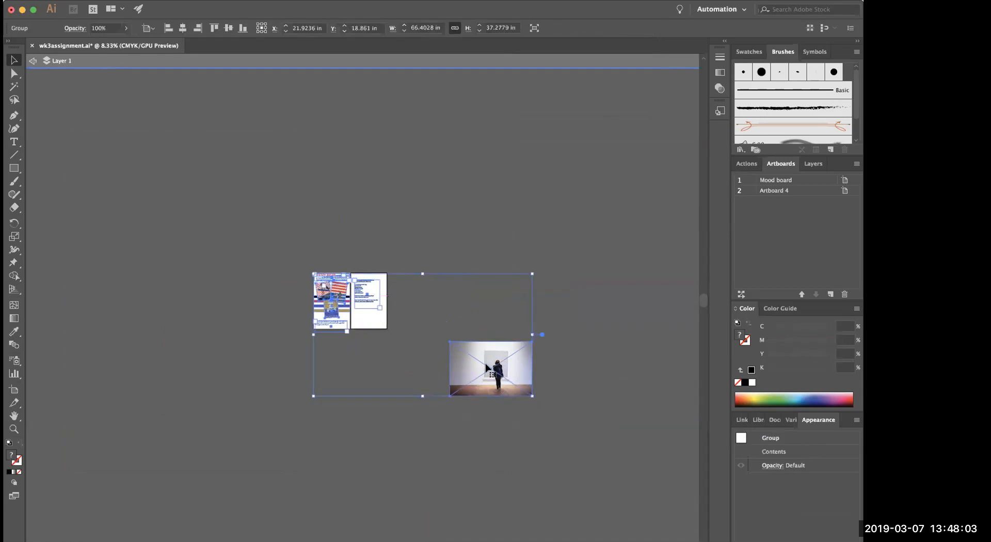
Exit isolation mode completely and ungroup the photo from the mood board artwork and poster text
{"action": "left_click", "coordinate": [31, 61]}
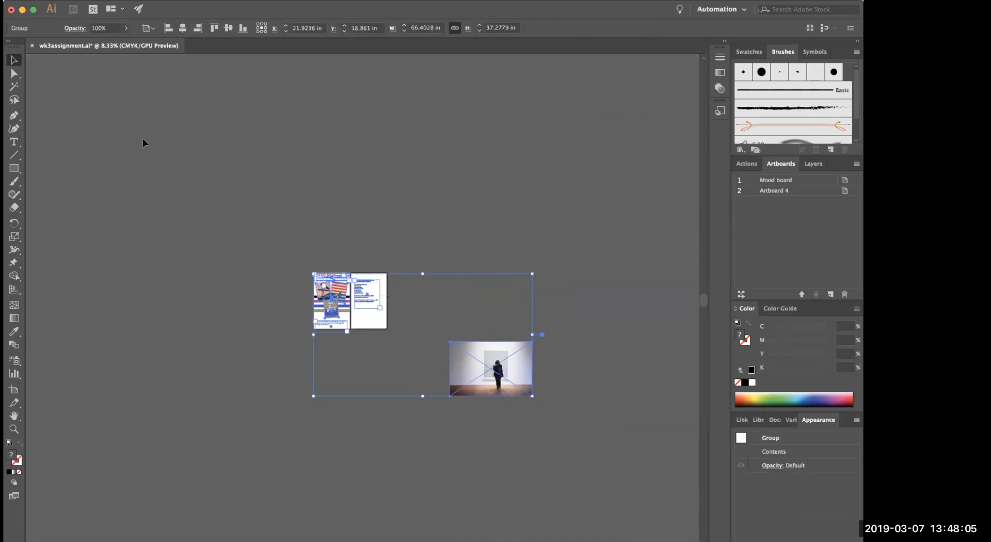
{"action": "left_click", "coordinate": [475, 242]}
{"action": "left_click", "coordinate": [484, 360]}
{"action": "right_click", "coordinate": [484, 360]}
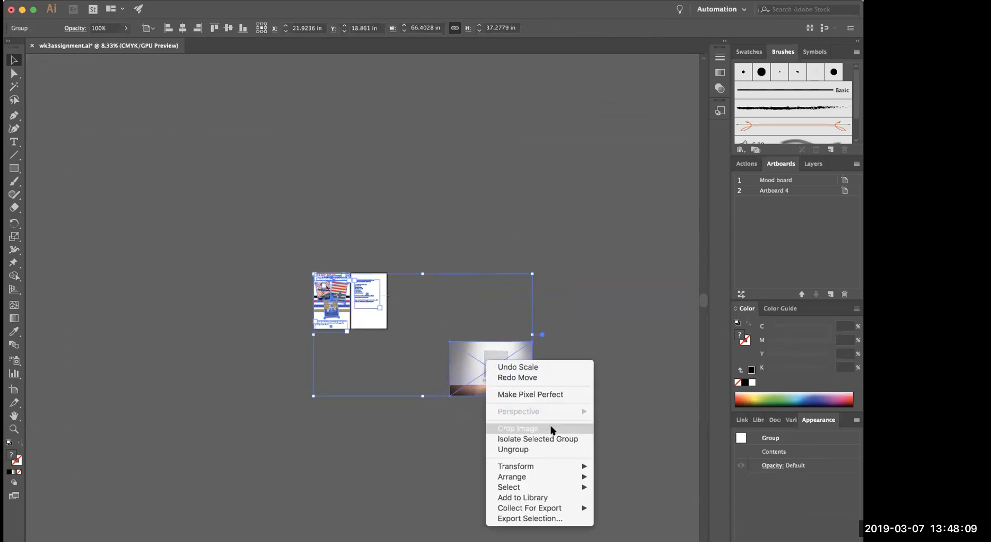
{"action": "left_click", "coordinate": [547, 449]}
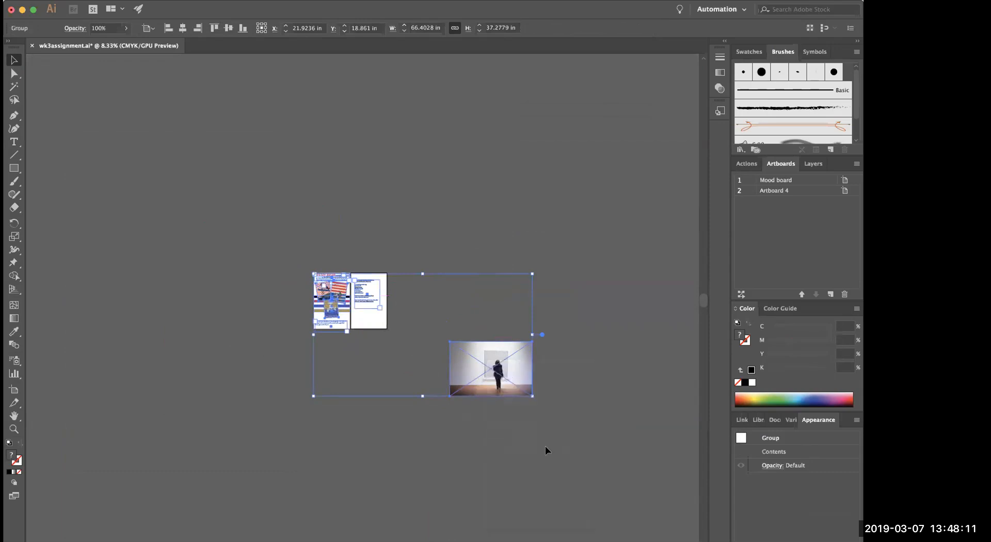
Move only the gallery photo over to overlap the lower right part of the second artboard
{"action": "left_click", "coordinate": [576, 395]}
{"action": "left_click_drag", "start_coordinate": [498, 360], "coordinate": [460, 370]}
{"action": "scroll", "coordinate": [403, 316], "scroll_direction": "up", "scroll_amount": 5}
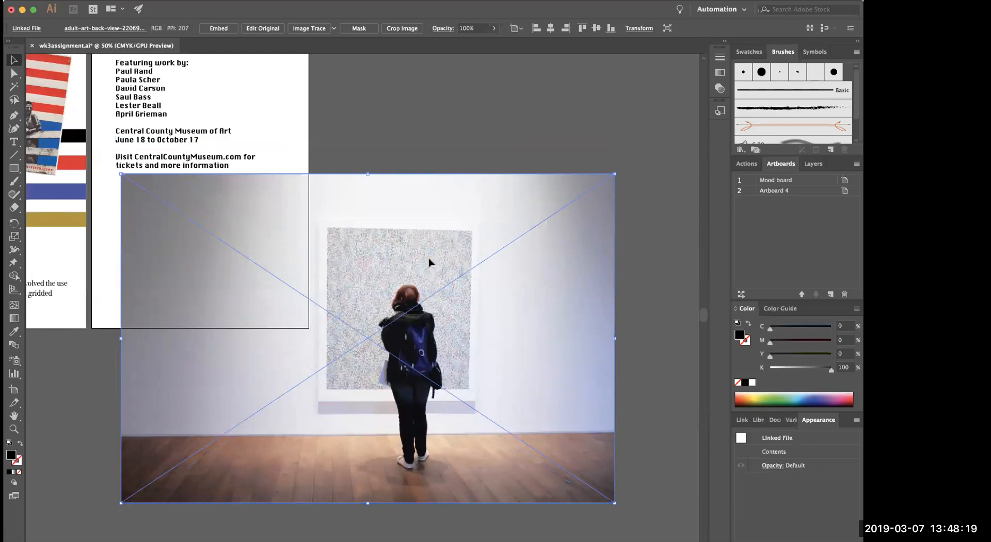
{"action": "left_click", "coordinate": [440, 87]}
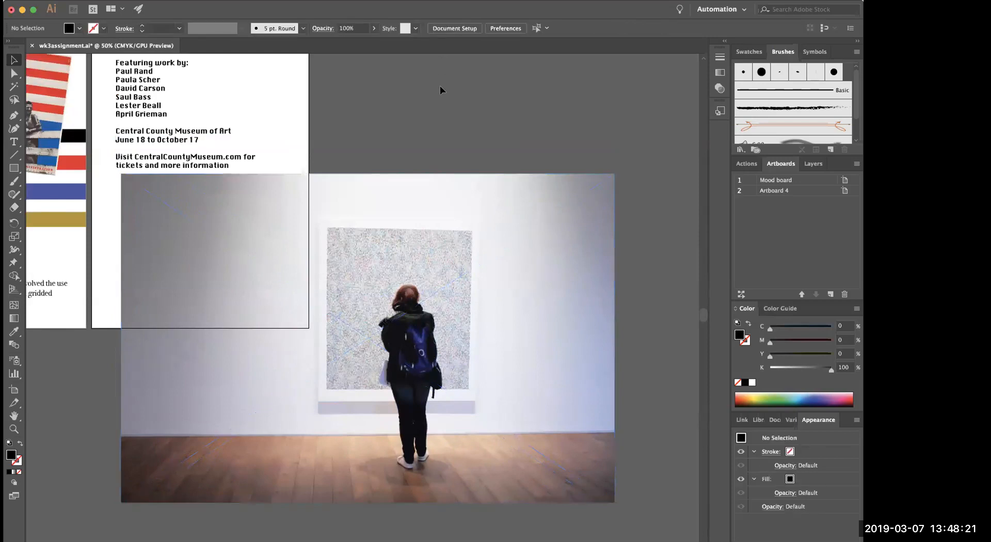
Reposition the gallery photo across the second artboard so the standing woman and the painting fall inside its borders
{"action": "key", "text": "super+minus"}
{"action": "key", "text": "super+equal"}
{"action": "key", "text": "super+minus"}
{"action": "left_click_drag", "start_coordinate": [339, 250], "coordinate": [230, 123]}
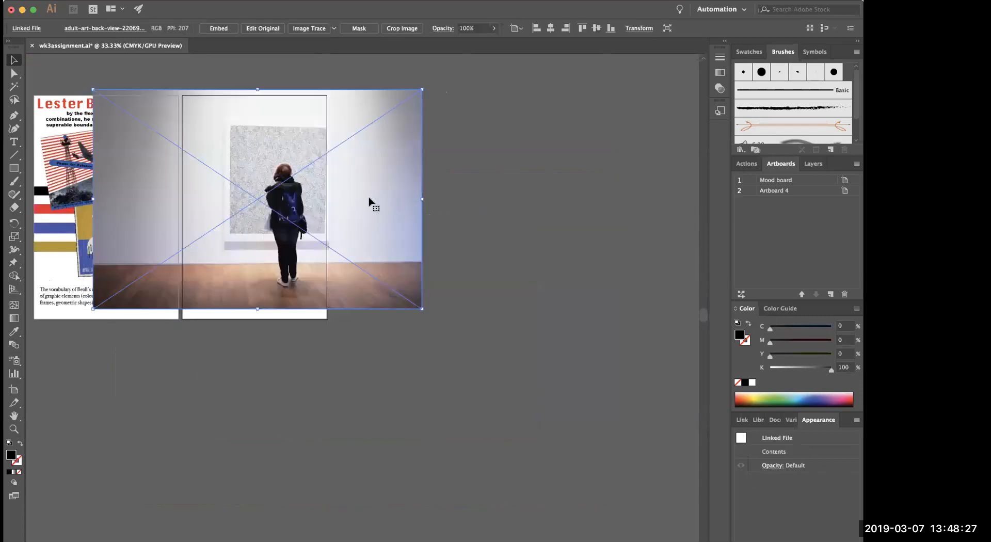
{"action": "left_click_drag", "start_coordinate": [369, 201], "coordinate": [359, 193]}
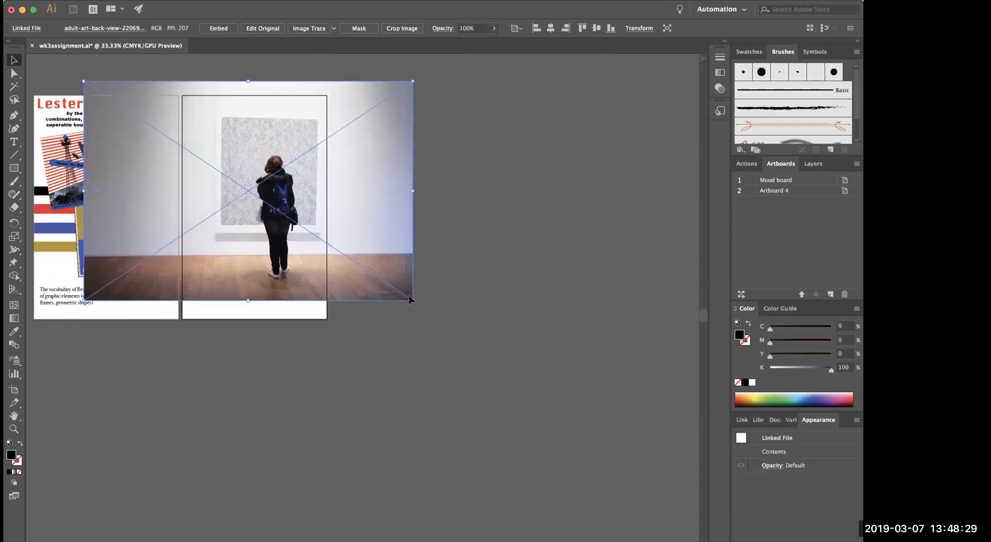
Scale the gallery photo down and align its upper right corner with that of the second artboard
{"action": "left_click_drag", "start_coordinate": [413, 301], "coordinate": [278, 210]}
{"action": "left_click_drag", "start_coordinate": [160, 160], "coordinate": [202, 167]}
{"action": "left_click", "coordinate": [374, 191]}
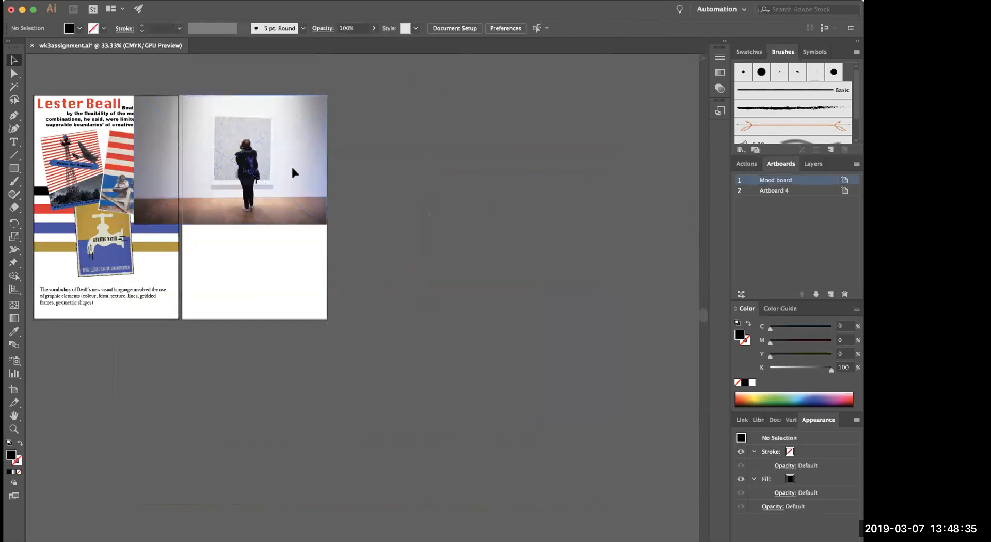
Send the gallery photo behind the mood board artwork and poster text, and check the selection of text and photo
{"action": "left_click", "coordinate": [174, 151]}
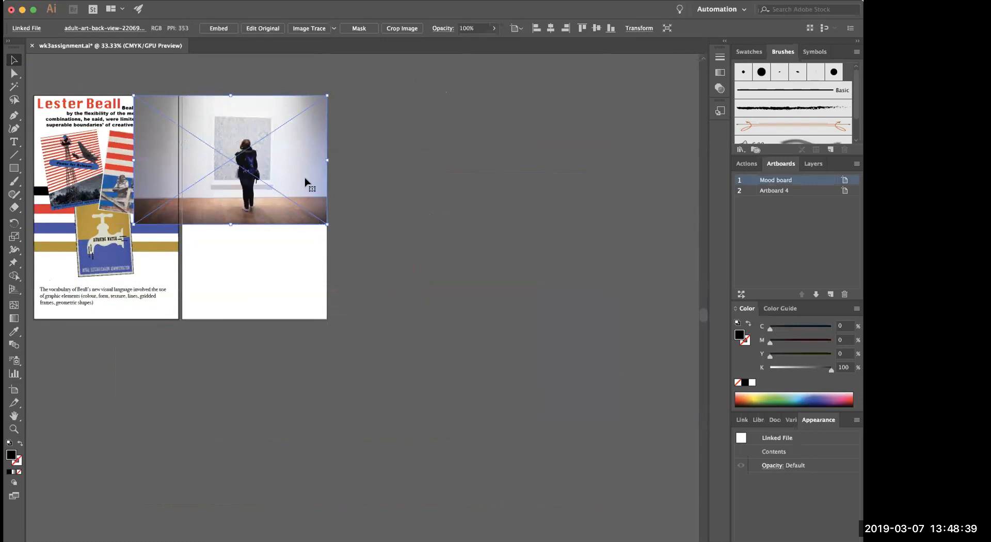
{"action": "right_click", "coordinate": [286, 133]}
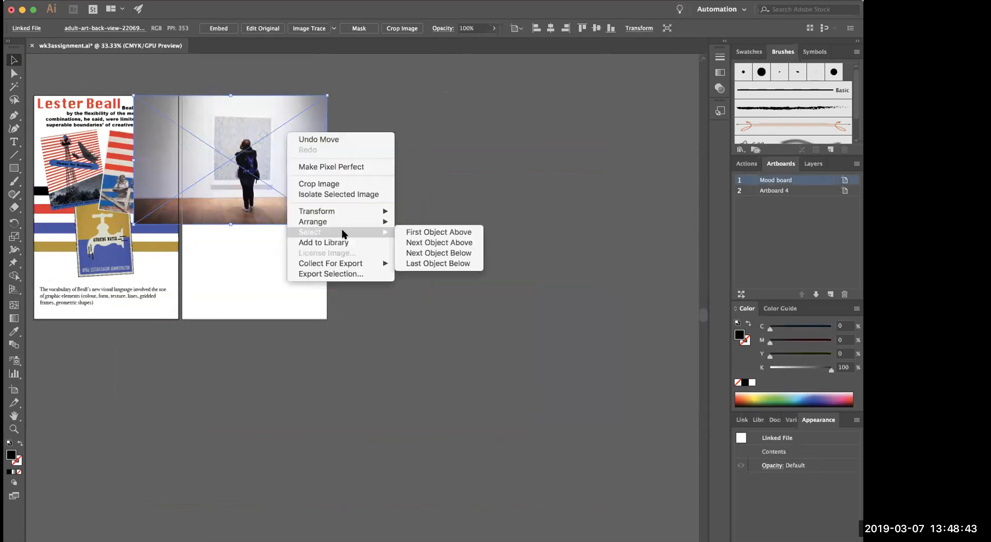
{"action": "mouse_move", "coordinate": [344, 225]}
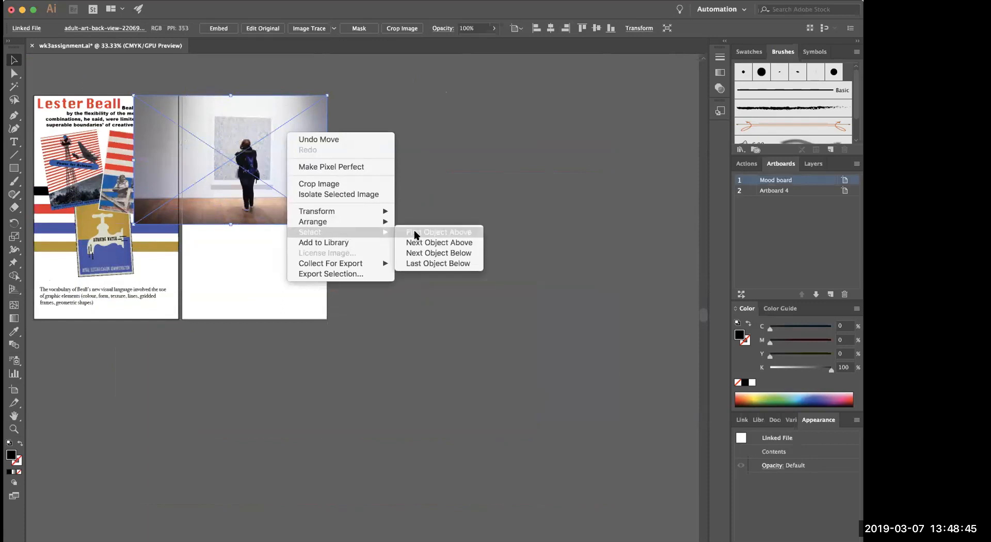
{"action": "left_click", "coordinate": [436, 253]}
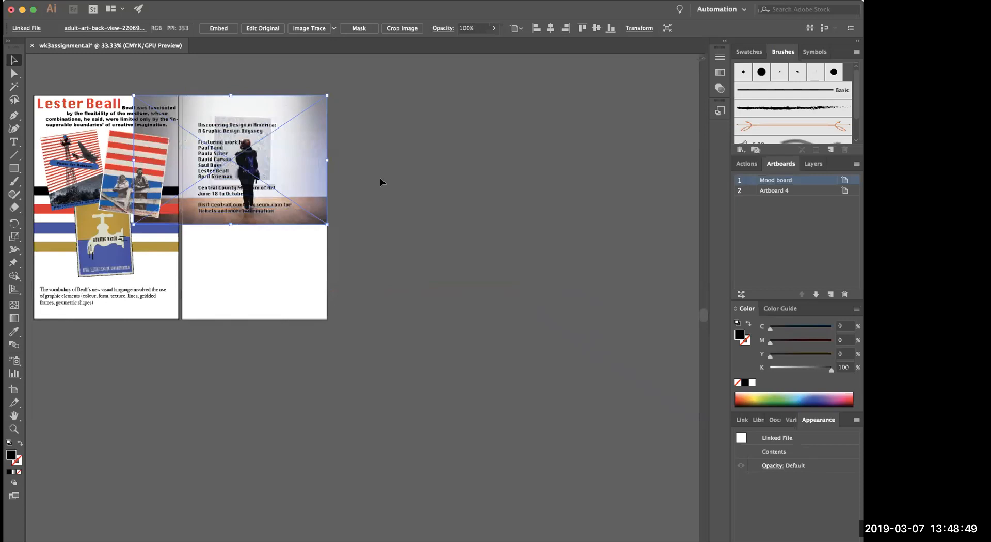
{"action": "left_click", "coordinate": [380, 182]}
{"action": "left_click", "coordinate": [298, 132]}
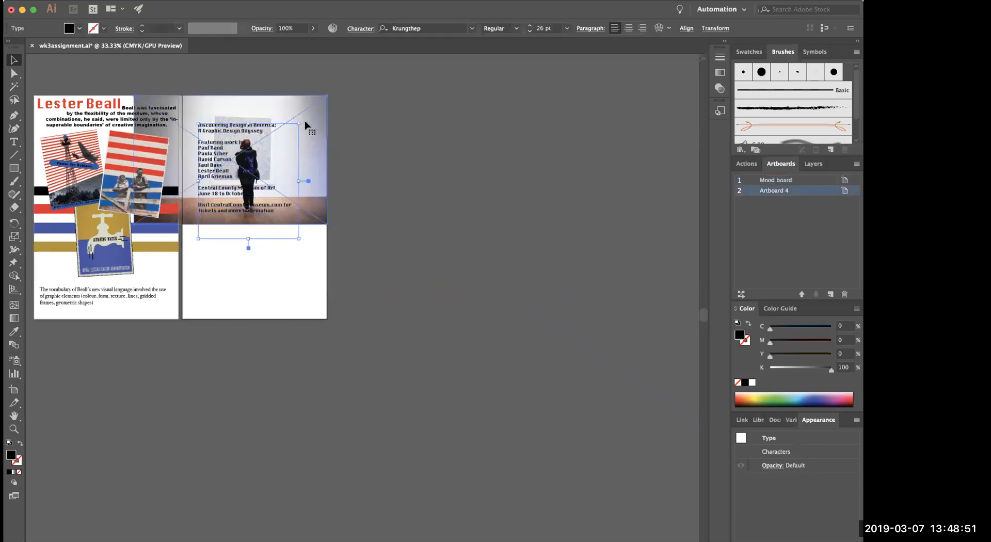
{"action": "left_click", "coordinate": [305, 122]}
Try to slice the gallery photo along the second artboard's edge, and undo the slices and the stacking change
{"action": "left_click", "coordinate": [14, 403]}
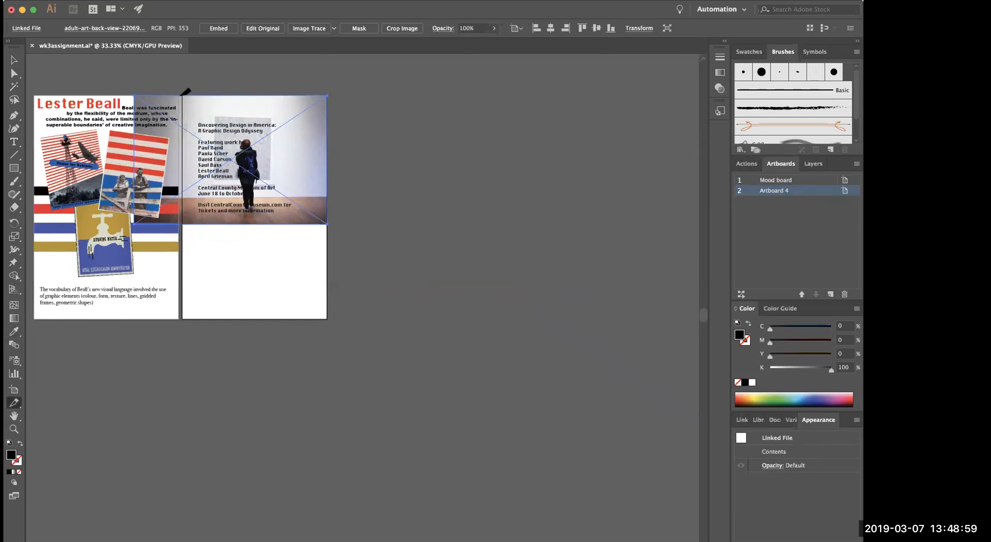
{"action": "left_click_drag", "start_coordinate": [181, 96], "coordinate": [332, 219]}
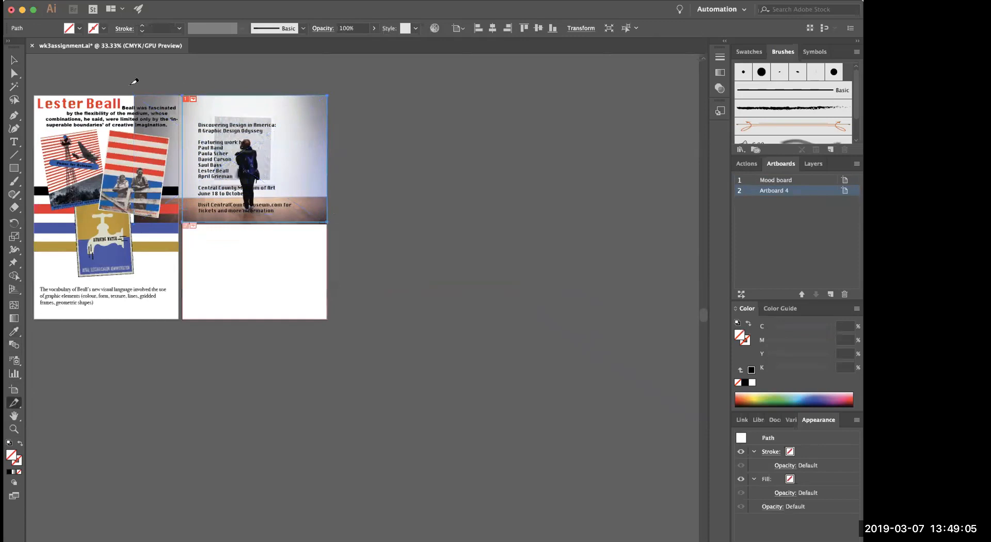
{"action": "left_click_drag", "start_coordinate": [174, 157], "coordinate": [180, 222]}
{"action": "key", "text": "v"}
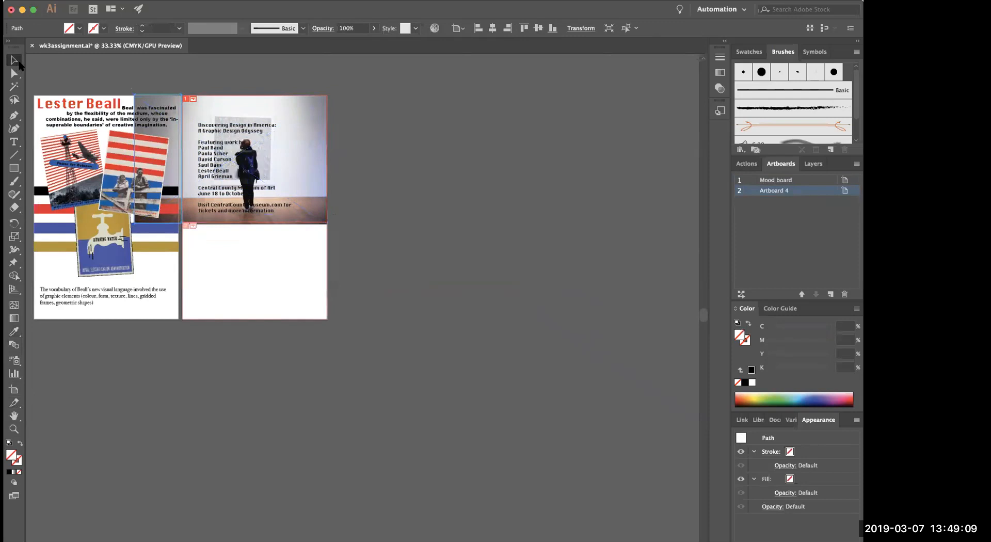
{"action": "left_click", "coordinate": [156, 124]}
{"action": "left_click", "coordinate": [174, 170]}
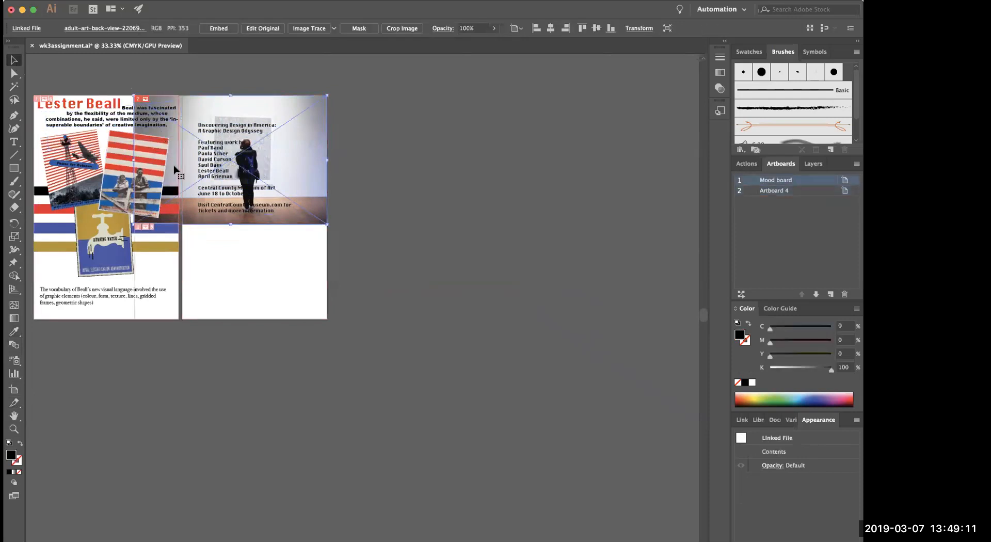
{"action": "key", "text": "super+z"}
{"action": "key", "text": "super+z"}
{"action": "key", "text": "super+z"}
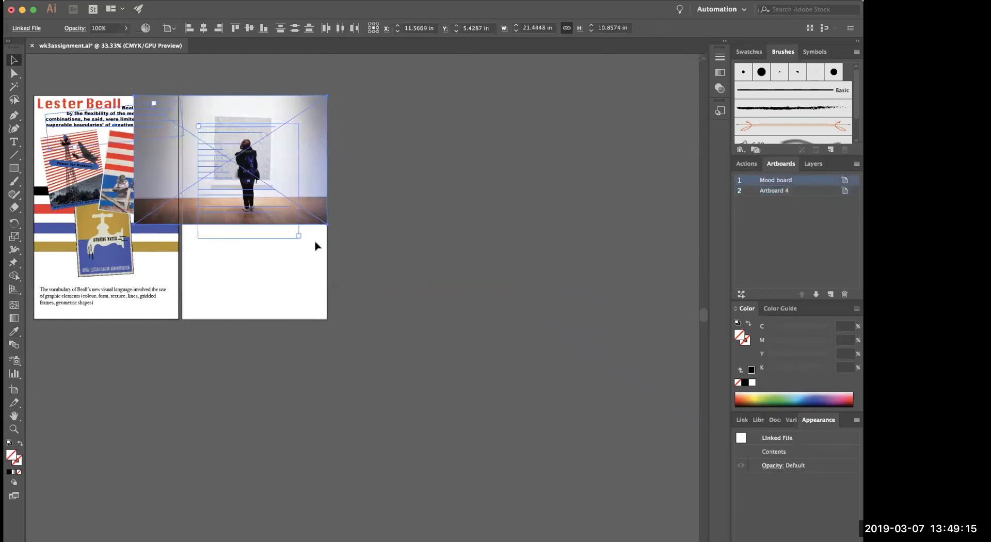
Send the gallery photo to the back, behind the mood board artwork and the poster text
{"action": "left_click", "coordinate": [383, 232]}
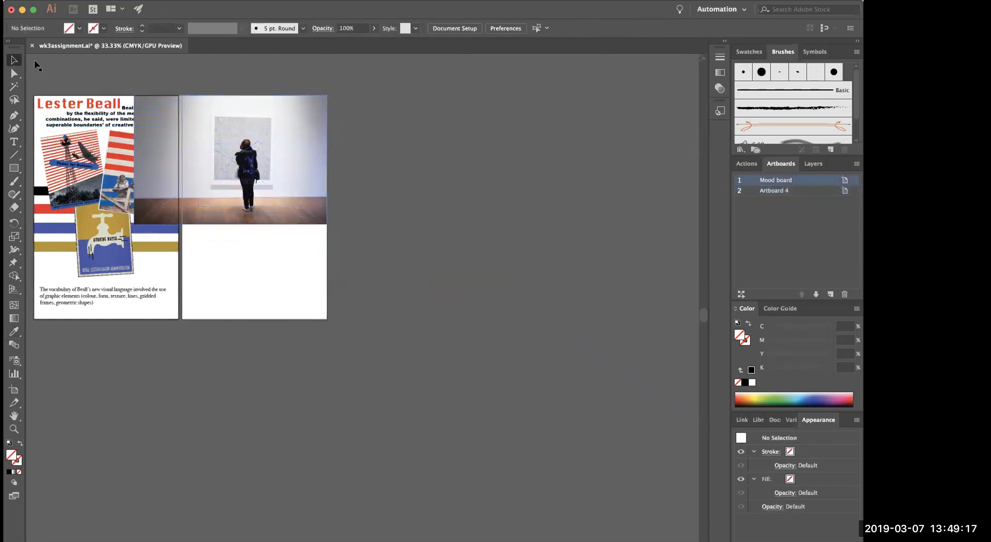
{"action": "left_click", "coordinate": [274, 167]}
{"action": "right_click", "coordinate": [274, 168]}
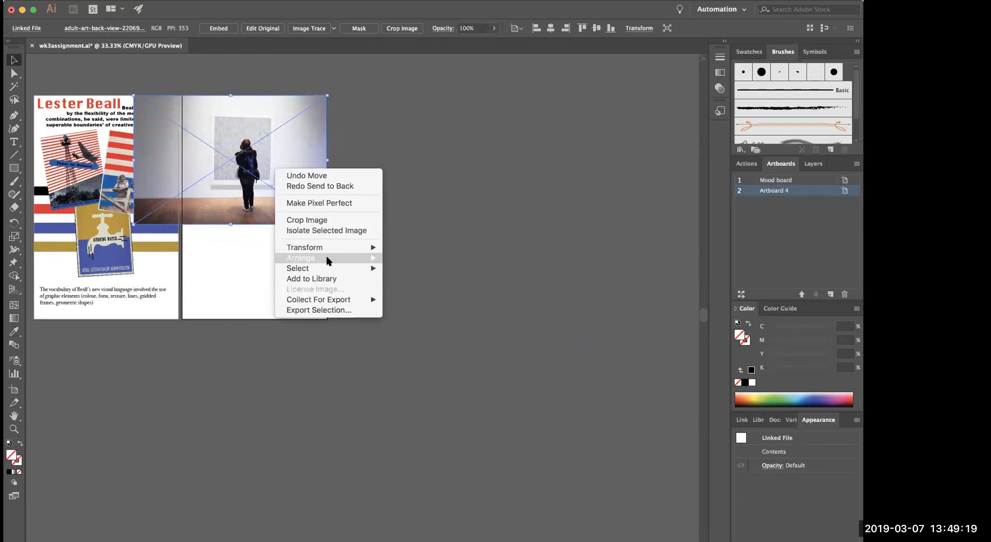
{"action": "mouse_move", "coordinate": [328, 261]}
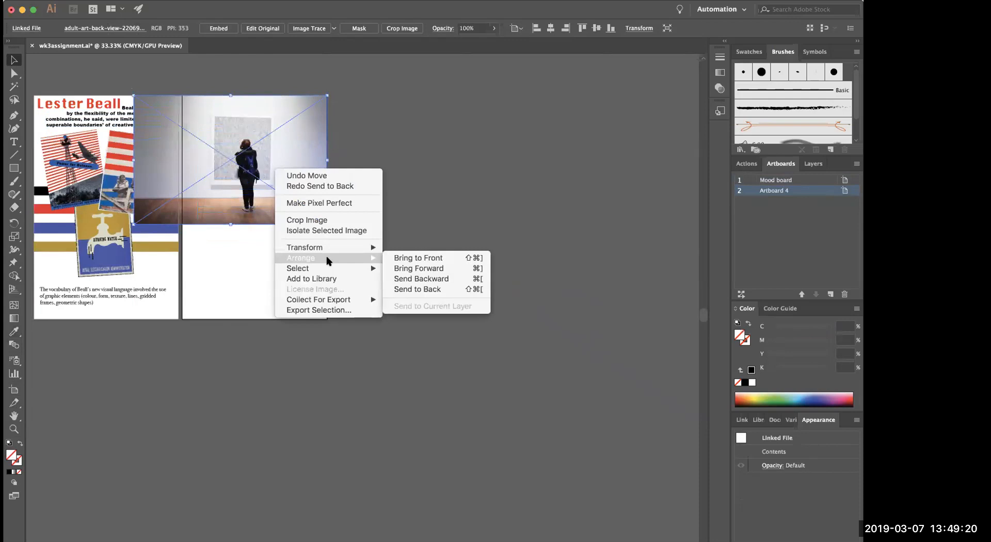
{"action": "left_click", "coordinate": [424, 291]}
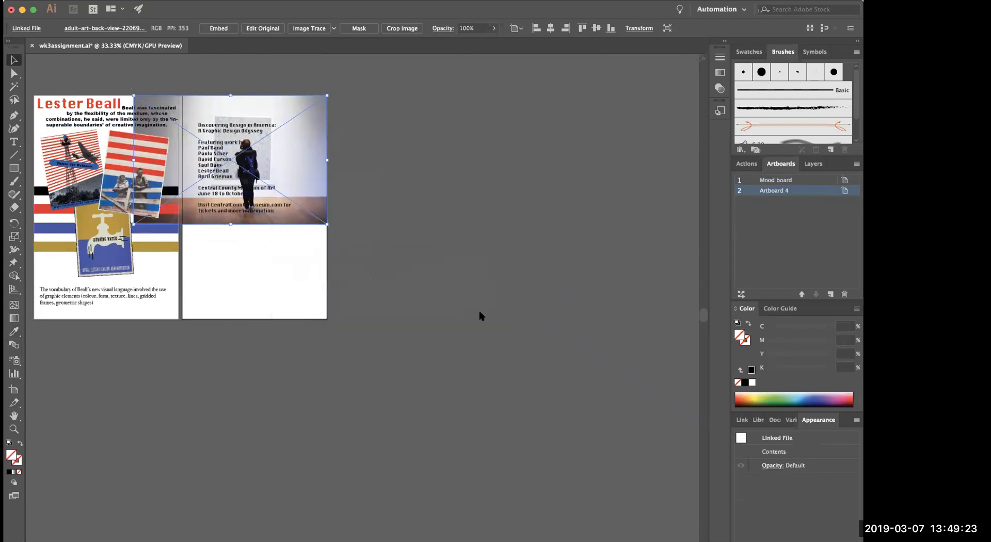
{"action": "left_click", "coordinate": [420, 321]}
Duplicate the mood board's black, red, blue and gold bars and place the copies on the second artboard directly below the photo
{"action": "key", "text": "super+="}
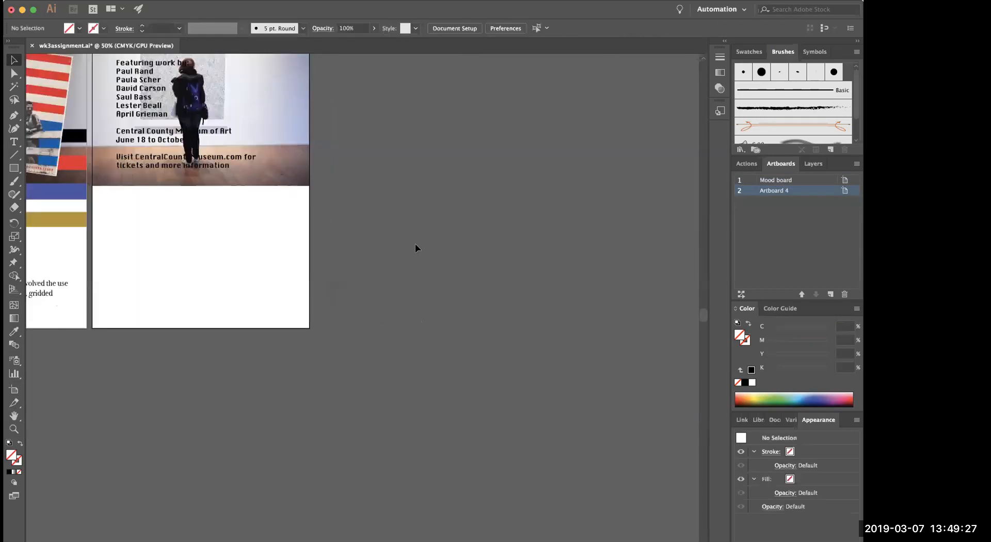
{"action": "scroll", "coordinate": [405, 242], "scroll_direction": "up", "scroll_amount": 2}
{"action": "scroll", "coordinate": [404, 242], "scroll_direction": "up", "scroll_amount": 2}
{"action": "scroll", "coordinate": [404, 242], "scroll_direction": "left", "scroll_amount": 1}
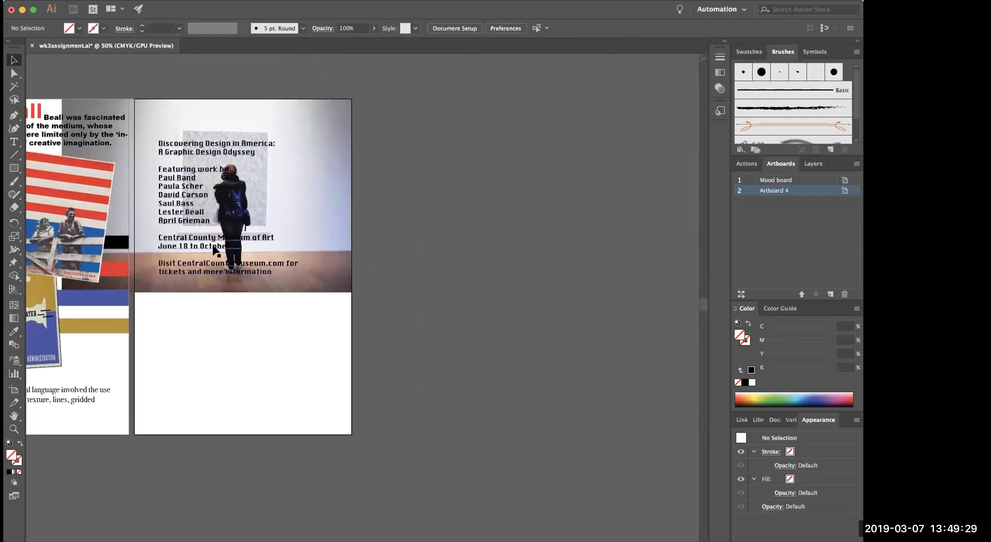
{"action": "left_click", "coordinate": [112, 329]}
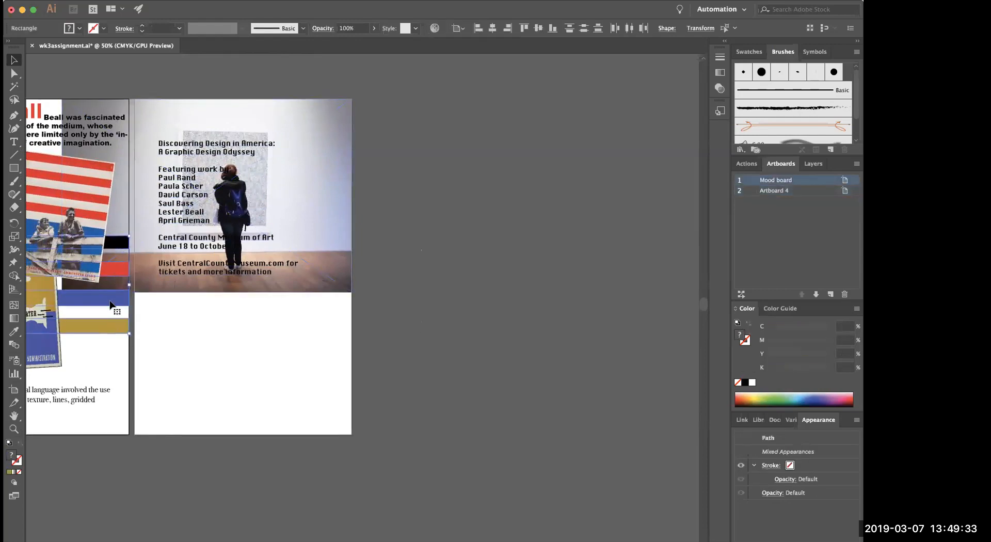
{"action": "key", "text": "super+c"}
{"action": "key", "text": "super+v"}
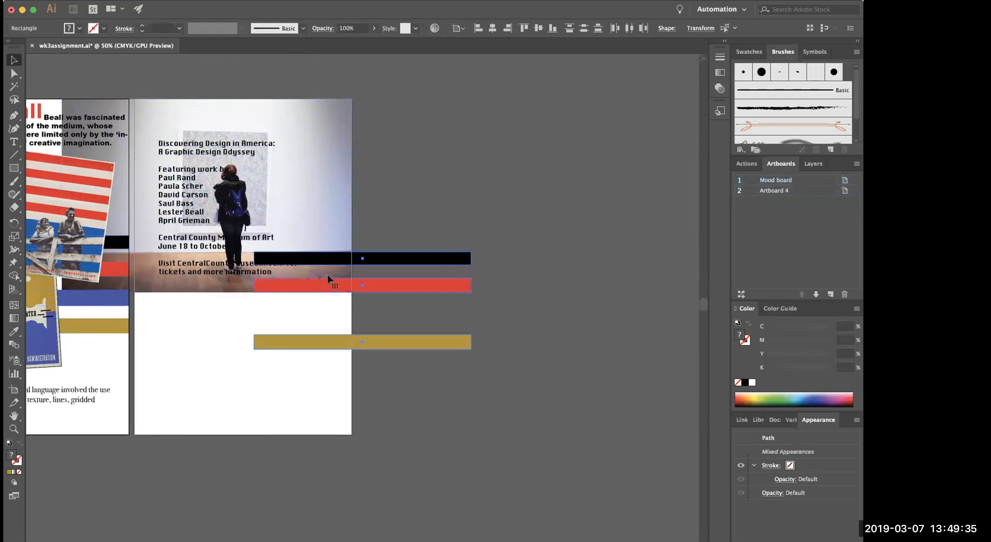
{"action": "key", "text": "super+z"}
{"action": "left_click", "coordinate": [119, 311]}
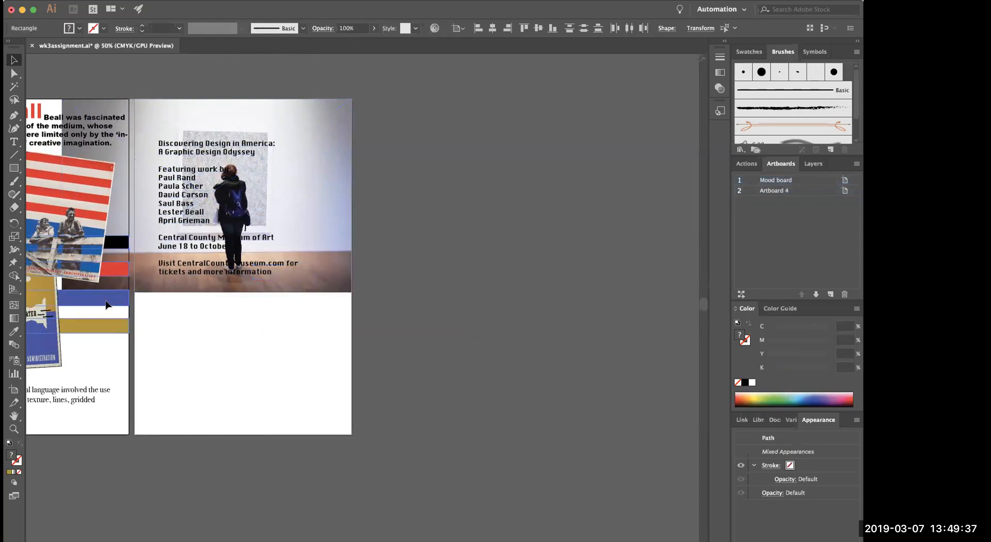
{"action": "key", "text": "super+c"}
{"action": "key", "text": "super+v"}
{"action": "left_click_drag", "start_coordinate": [332, 288], "coordinate": [211, 329]}
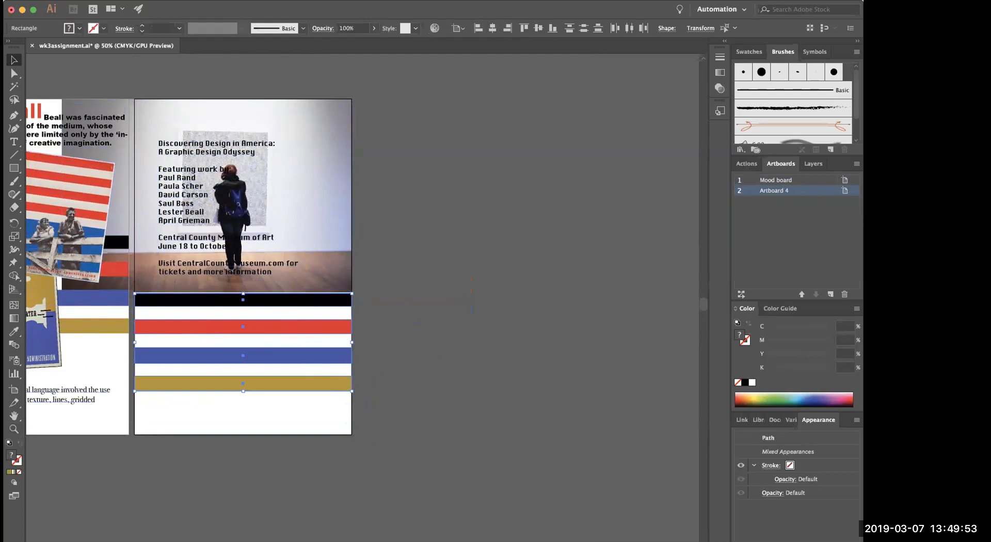
{"action": "double_click", "coordinate": [12, 456]}
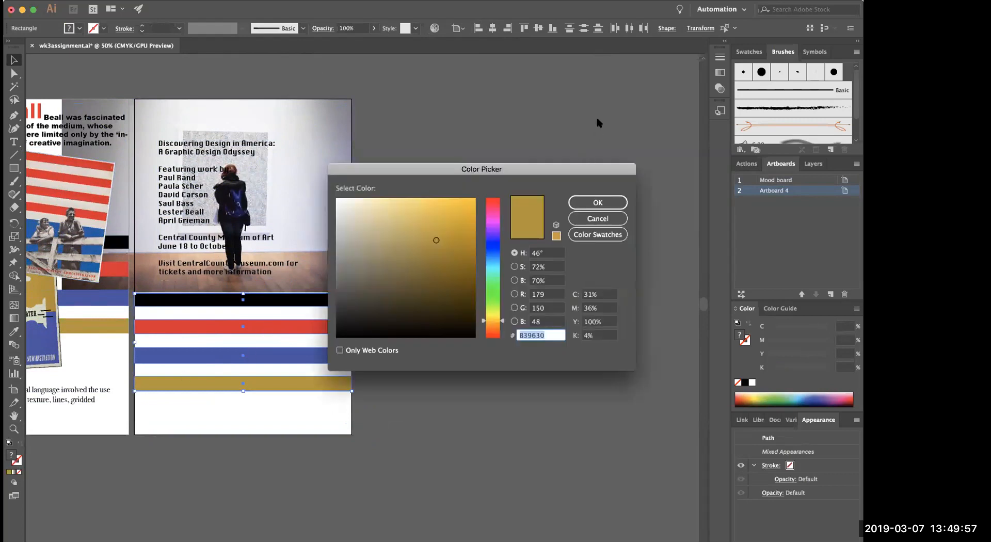
{"action": "left_click", "coordinate": [520, 124]}
{"action": "left_click", "coordinate": [492, 203]}
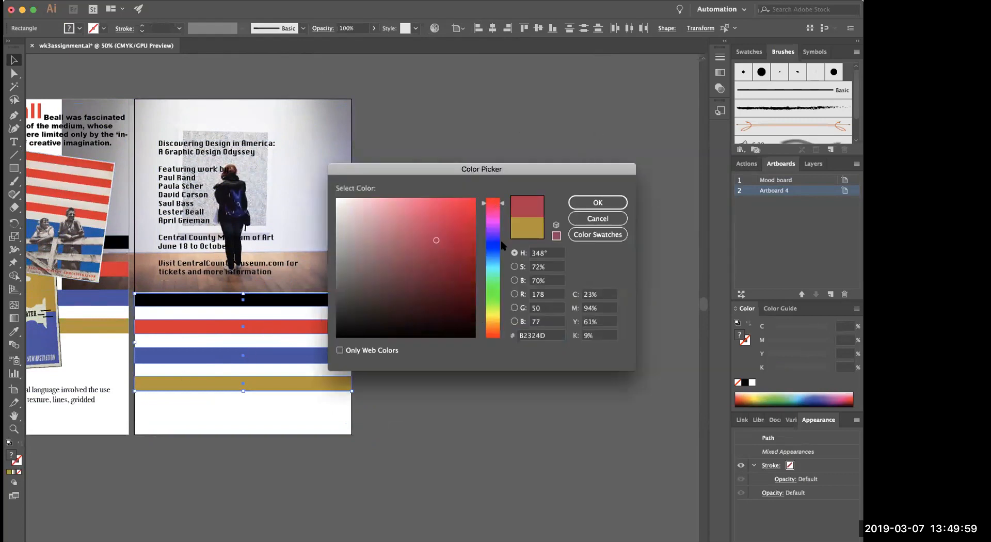
{"action": "left_click", "coordinate": [606, 218]}
Recolour all four duplicated bars red by sampling the red bar with the Eyedropper
{"action": "left_click", "coordinate": [14, 331]}
{"action": "left_click", "coordinate": [167, 324]}
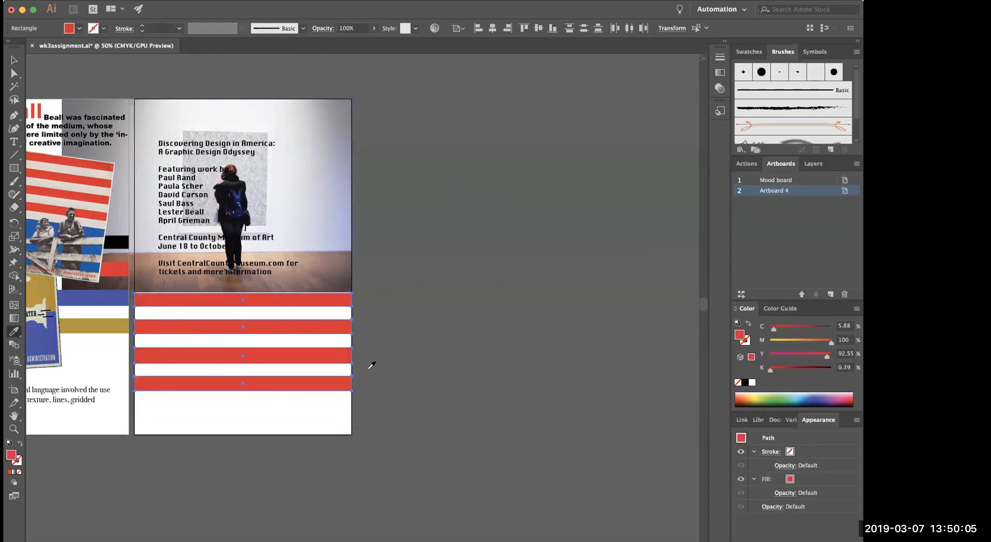
Try moving the red stripes up over the photo's lower edge, undo the stripe moves and clear the selection
{"action": "key", "text": "super+d"}
{"action": "left_click", "coordinate": [14, 60]}
{"action": "left_click_drag", "start_coordinate": [172, 341], "coordinate": [289, 287]}
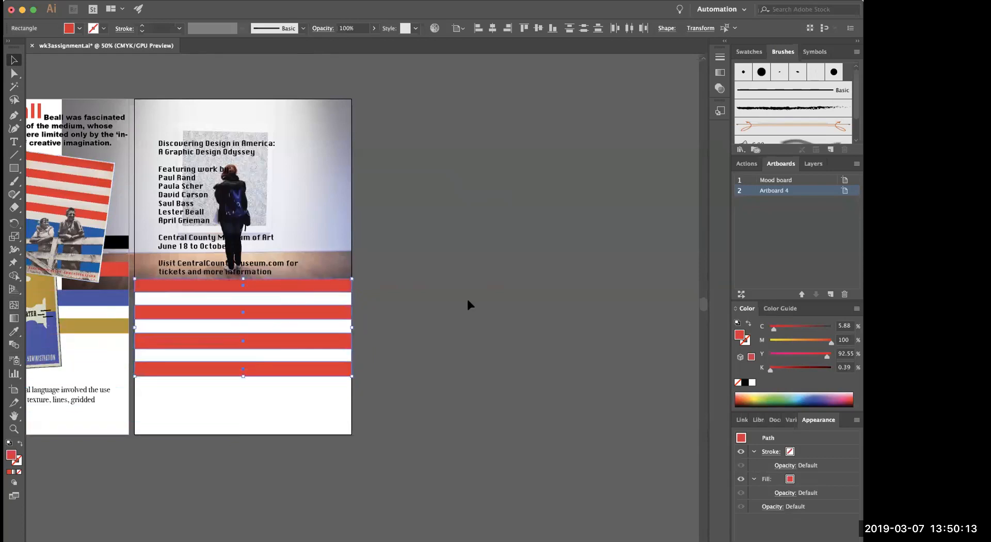
{"action": "left_click", "coordinate": [170, 182]}
{"action": "double_click", "coordinate": [162, 168]}
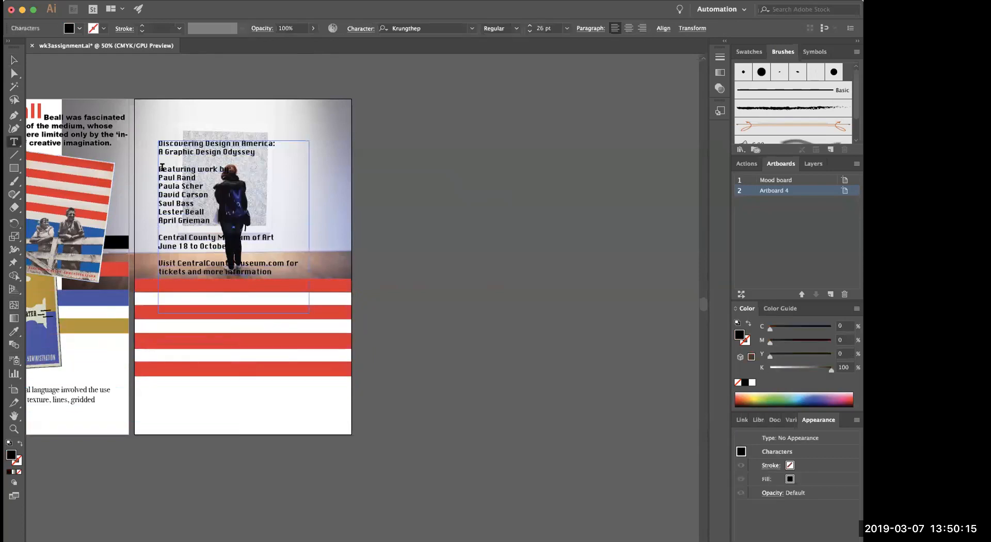
{"action": "left_click_drag", "start_coordinate": [158, 167], "coordinate": [412, 365]}
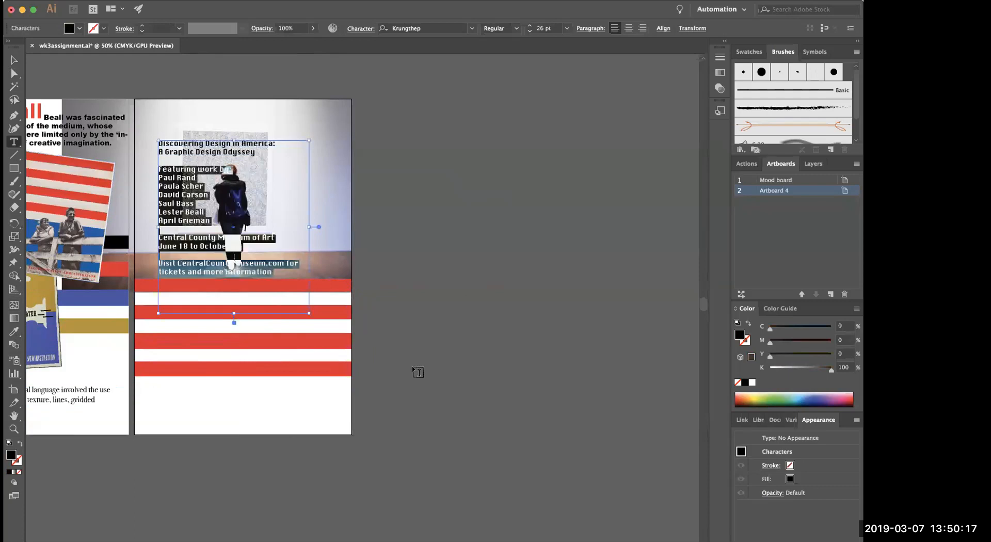
{"action": "key", "text": "super+z"}
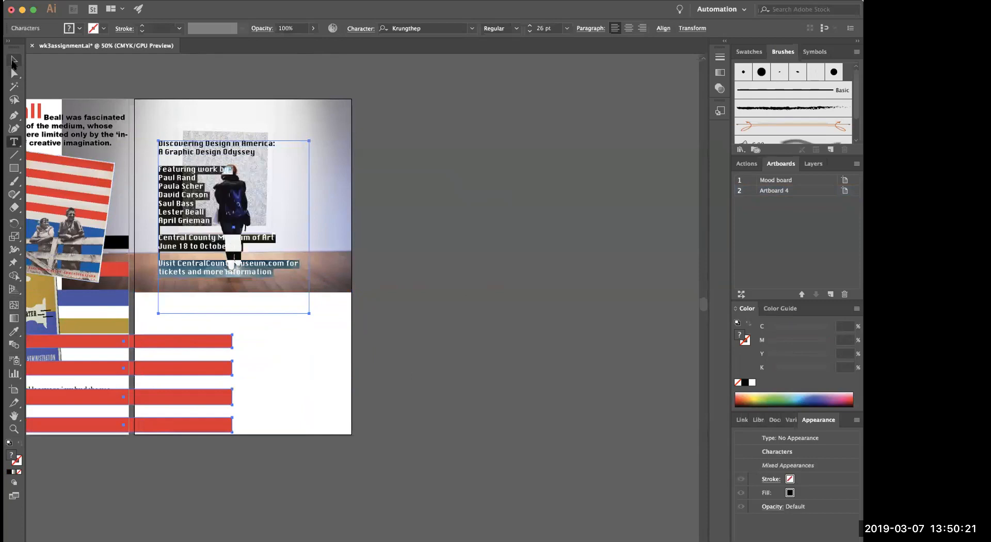
{"action": "key", "text": "super+shift+z"}
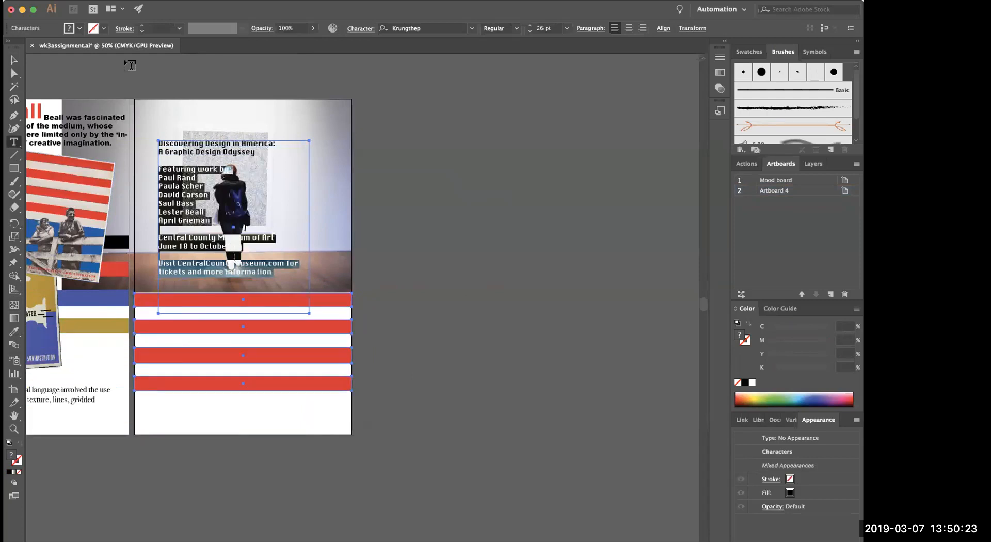
{"action": "key", "text": "super+shift+a"}
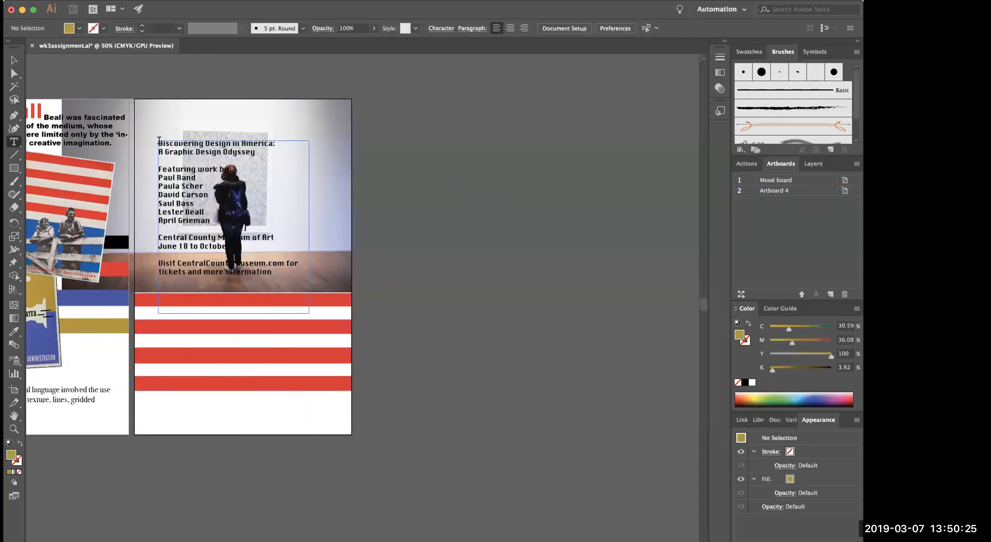
Move "Discovering Design in America: A Graphic Design Odyssey" out of the poster text into its own text frame above it
{"action": "left_click_drag", "start_coordinate": [159, 140], "coordinate": [279, 153]}
{"action": "key", "text": "super+c"}
{"action": "key", "text": "BackSpace"}
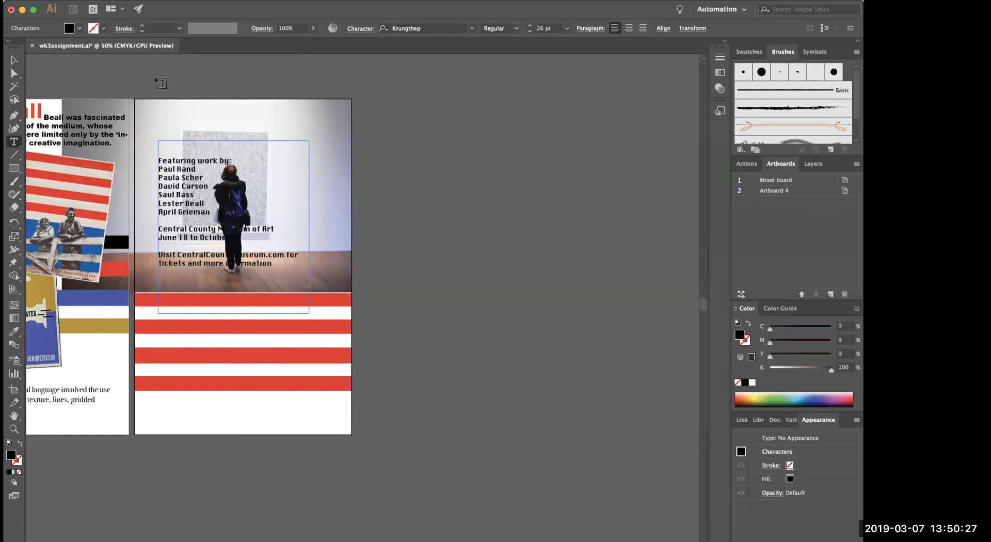
{"action": "key", "text": "Escape"}
{"action": "left_click", "coordinate": [103, 76]}
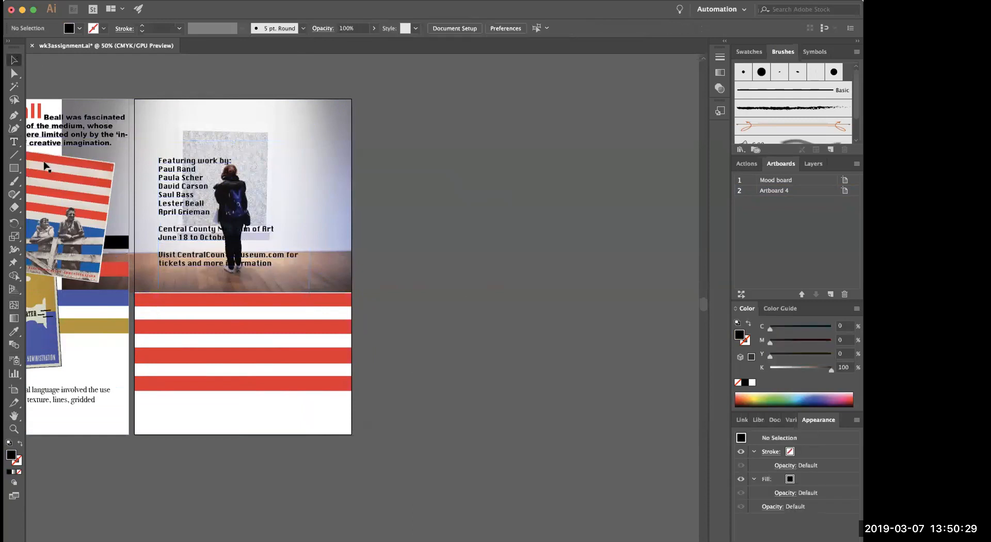
{"action": "left_click", "coordinate": [14, 142]}
{"action": "left_click_drag", "start_coordinate": [148, 108], "coordinate": [340, 152]}
{"action": "key", "text": "super+v"}
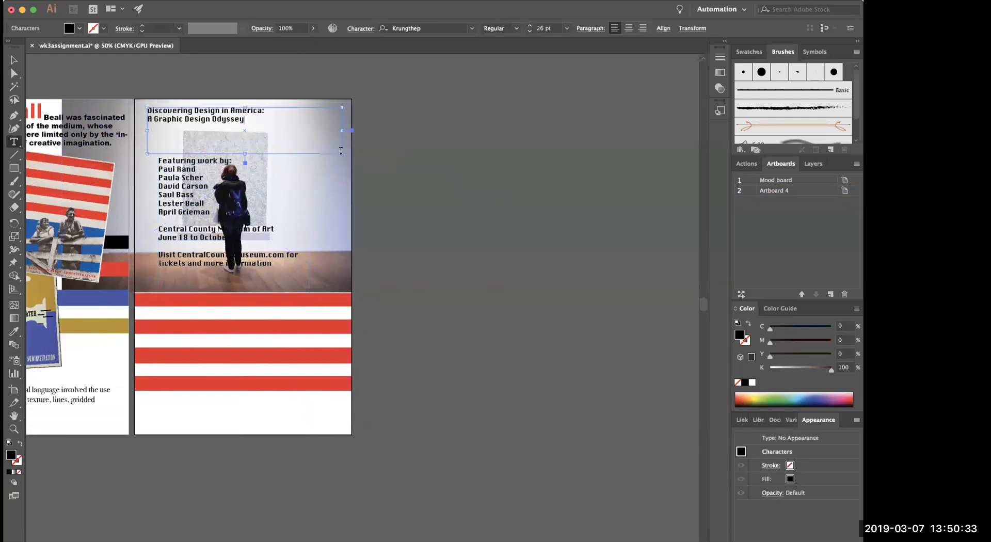
Set the whole exhibition title in Arial Black at 48 pt
{"action": "key", "text": "super+a"}
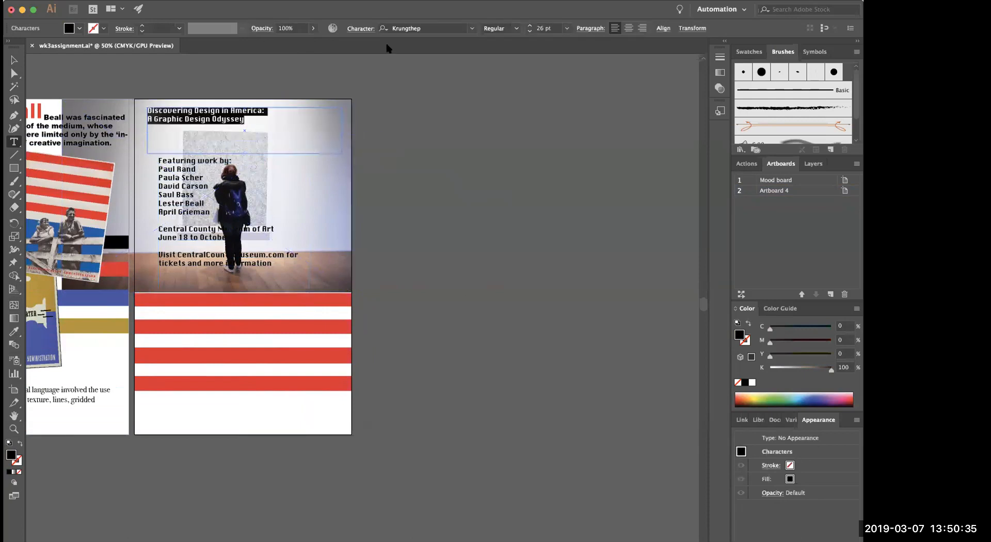
{"action": "left_click", "coordinate": [472, 29]}
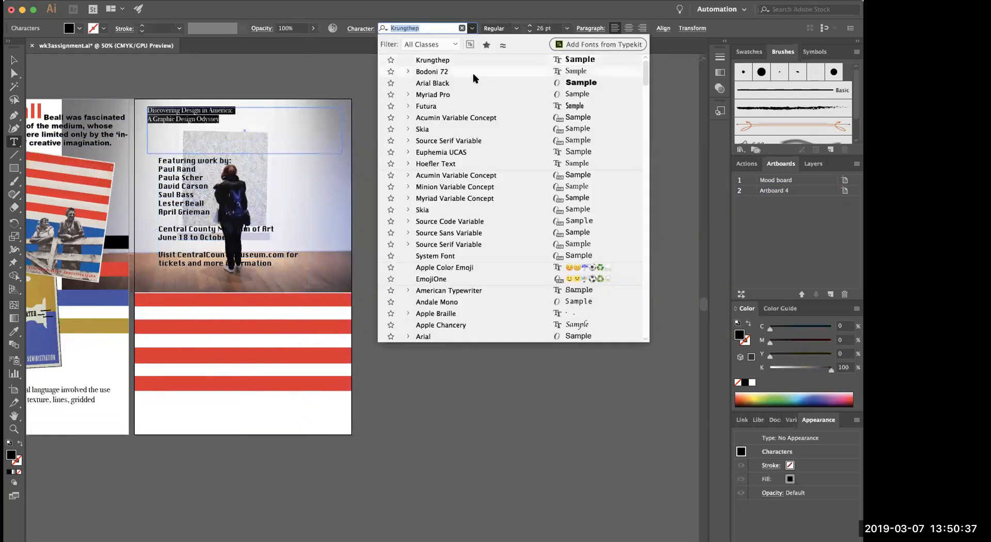
{"action": "left_click", "coordinate": [476, 87]}
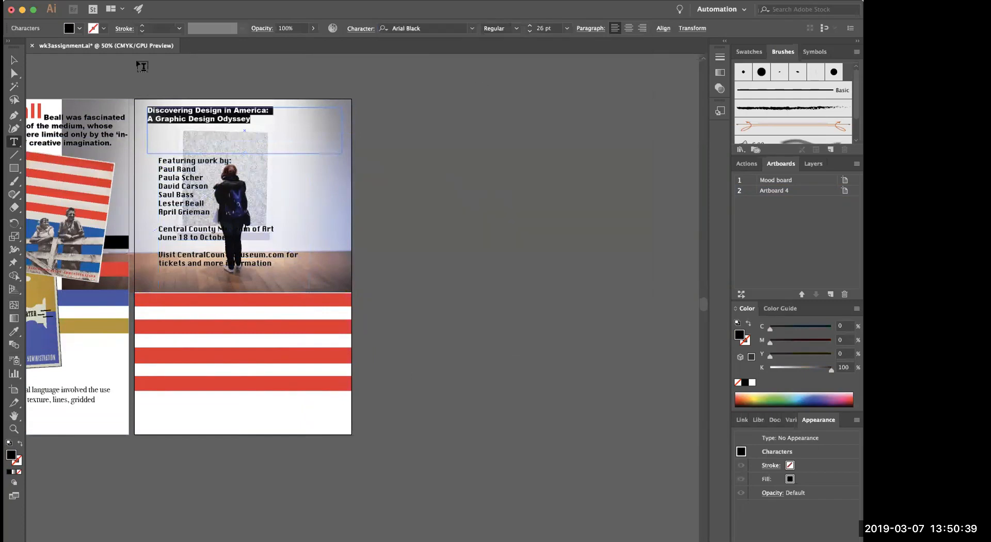
{"action": "left_click", "coordinate": [569, 29]}
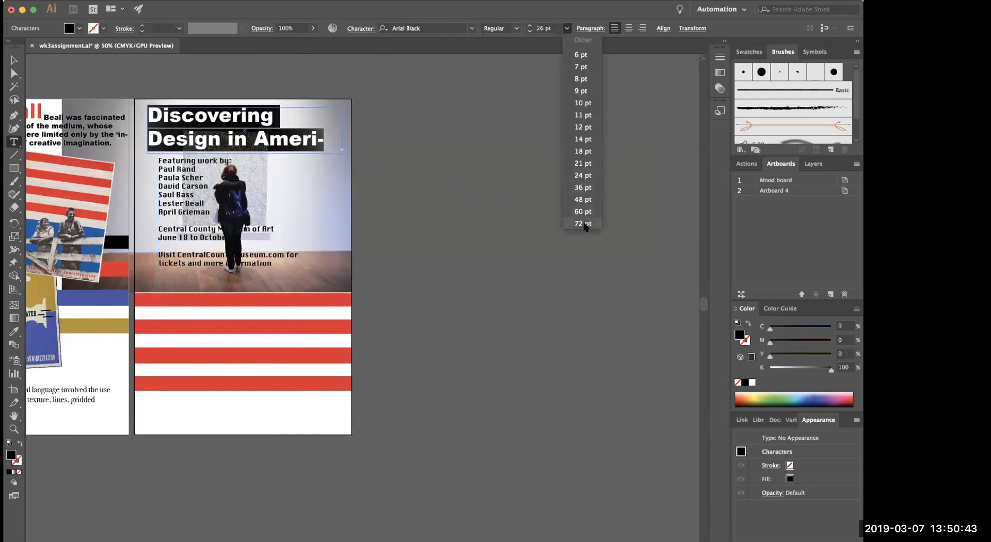
{"action": "left_click", "coordinate": [584, 223]}
{"action": "left_click", "coordinate": [566, 30]}
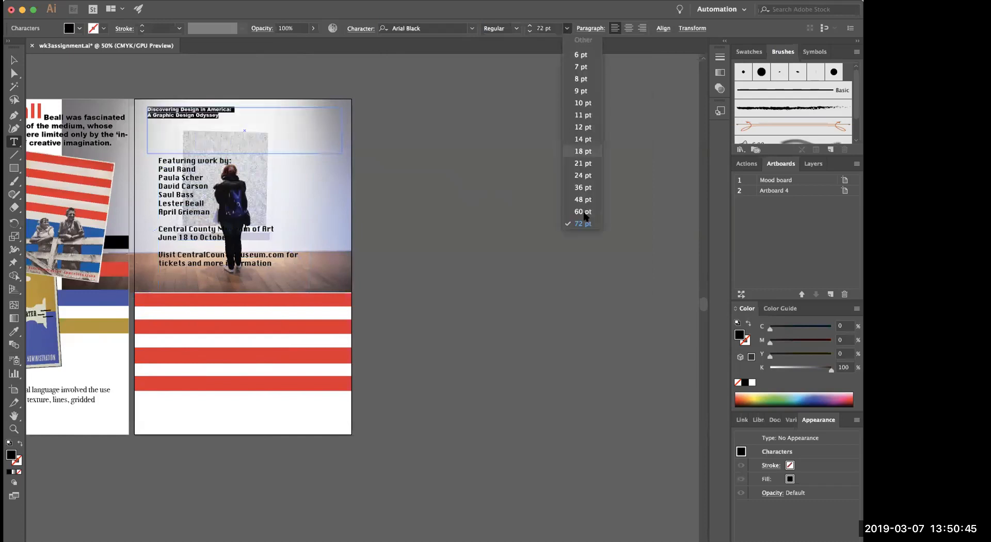
{"action": "left_click", "coordinate": [584, 200]}
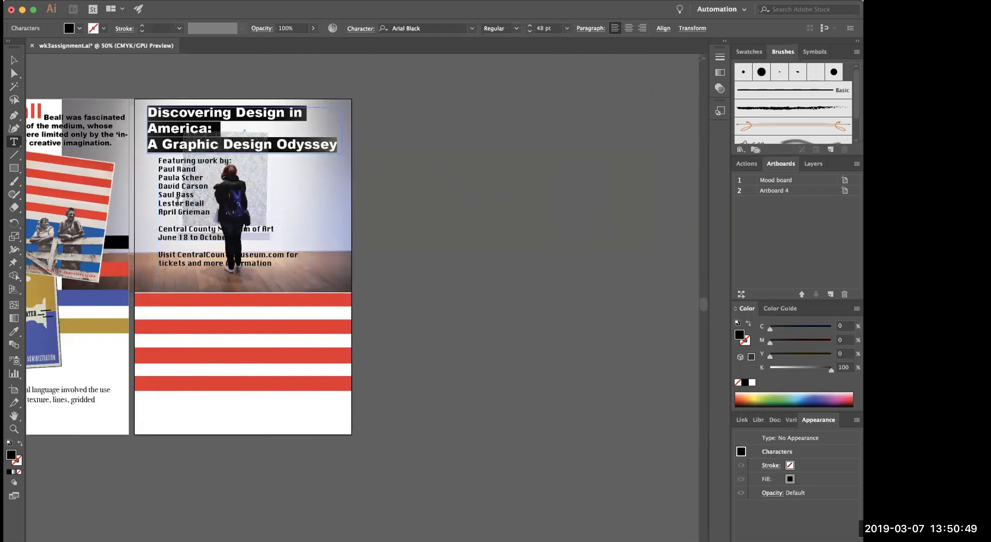
Copy the "Featuring work by" list with its designer names and delete it from the poster text frame
{"action": "left_click", "coordinate": [177, 201]}
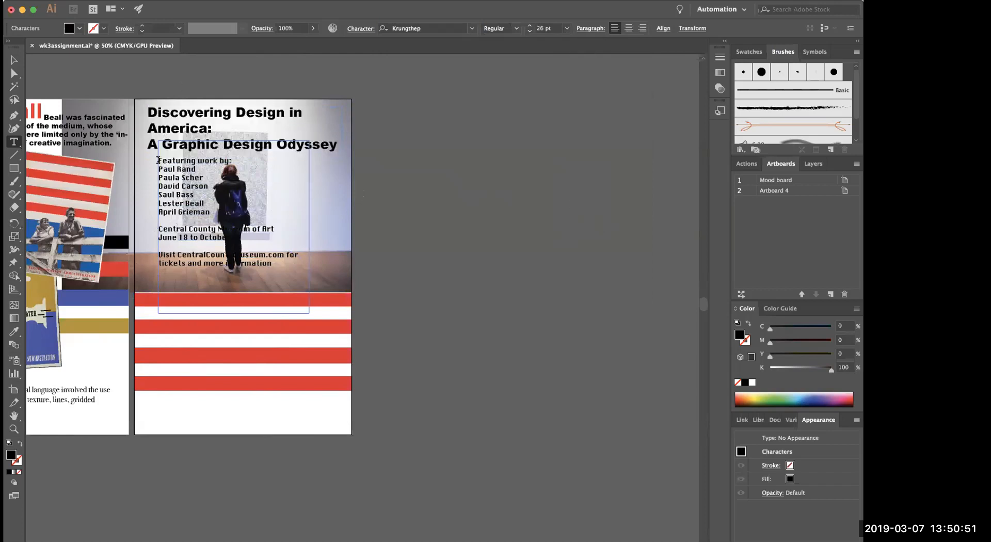
{"action": "left_click_drag", "start_coordinate": [157, 160], "coordinate": [260, 212]}
{"action": "key", "text": "super+c"}
{"action": "key", "text": "BackSpace"}
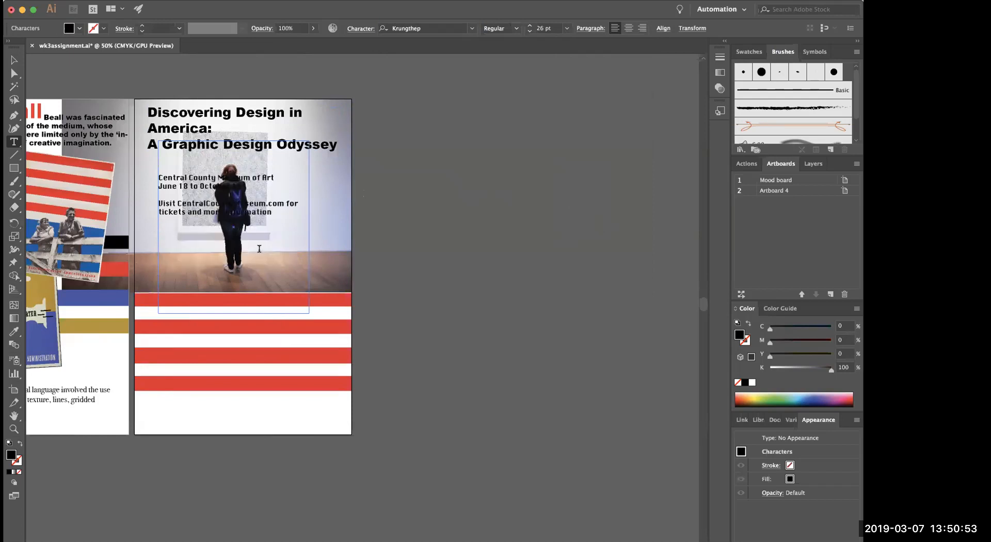
{"action": "key", "text": "Escape"}
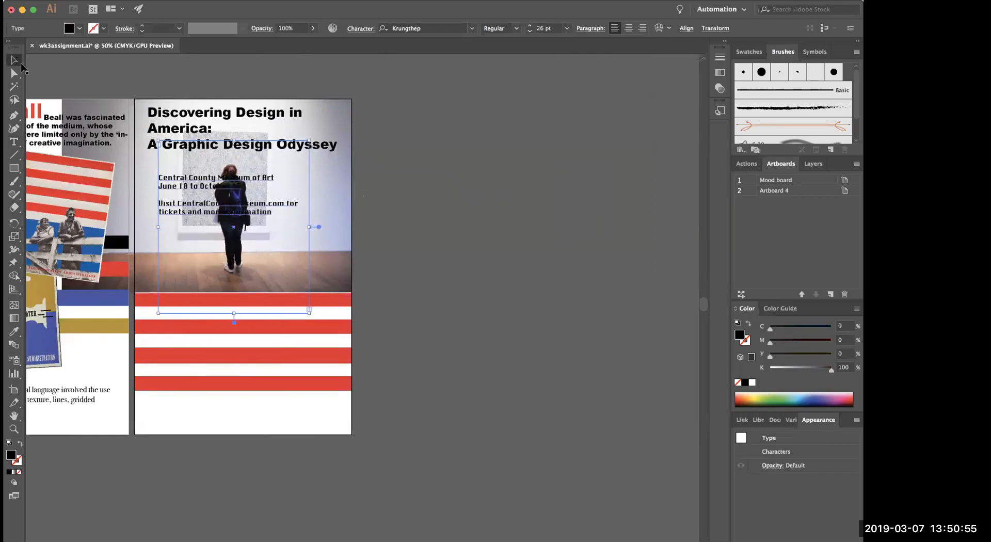
Move the remaining museum, date and website text to the white area below the red stripes and clear the selection
{"action": "left_click_drag", "start_coordinate": [185, 189], "coordinate": [160, 399]}
{"action": "left_click", "coordinate": [407, 403]}
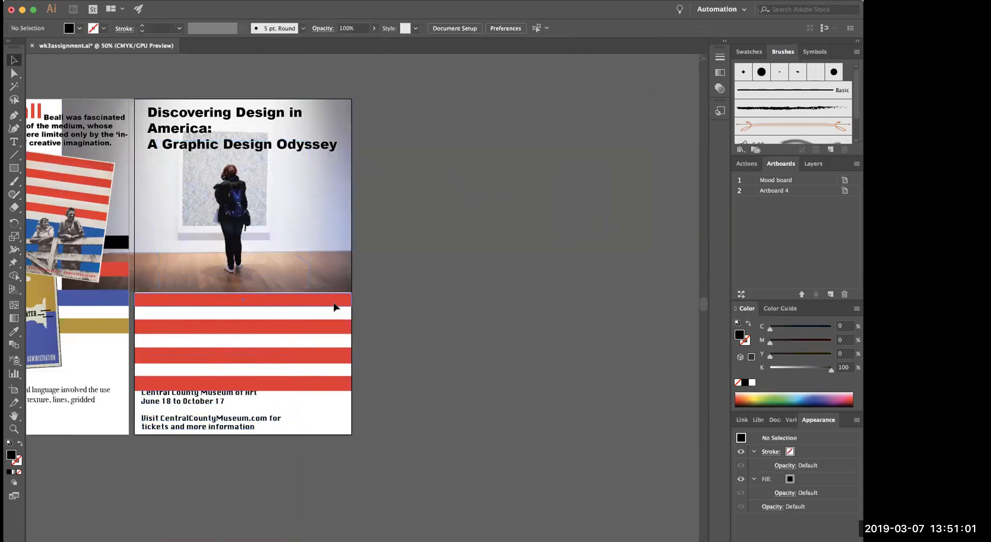
{"action": "left_click", "coordinate": [336, 307]}
{"action": "left_click", "coordinate": [461, 278]}
Set the exhibition title's font size to 36 pt and shift its frame slightly up and left
{"action": "left_click", "coordinate": [195, 130]}
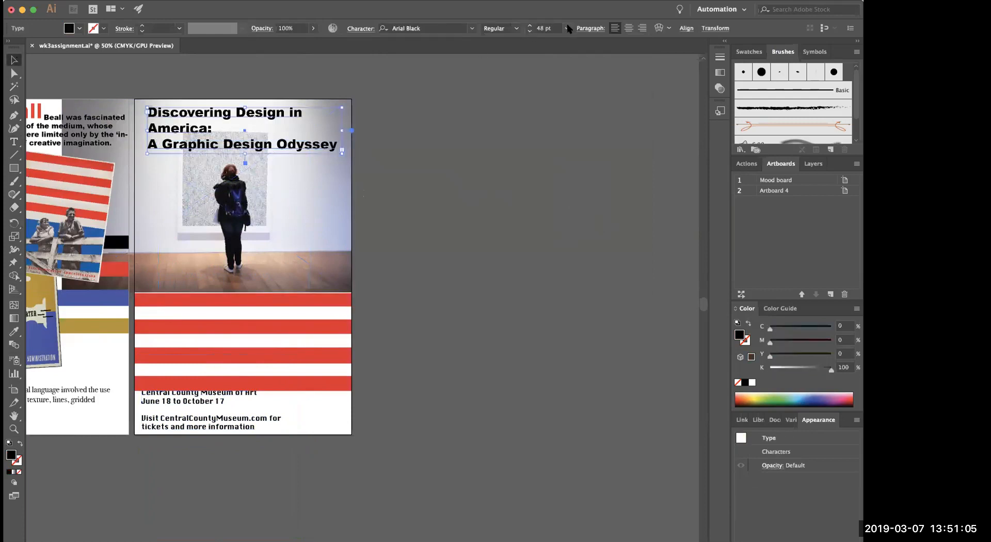
{"action": "left_click", "coordinate": [567, 28]}
{"action": "left_click", "coordinate": [584, 187]}
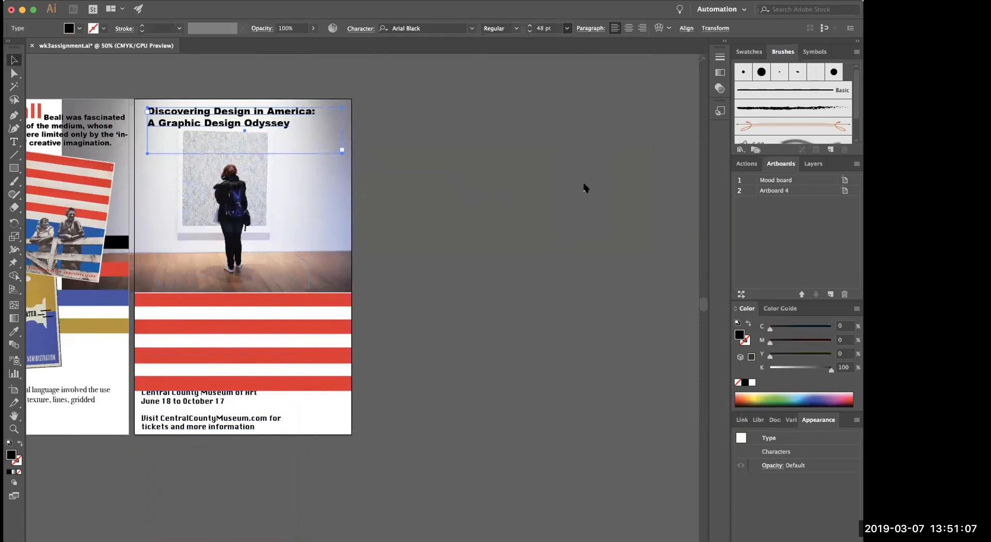
{"action": "left_click_drag", "start_coordinate": [207, 122], "coordinate": [256, 122]}
Scale the gallery photo down to the artboard's width and move it down so its lower edge tucks under the top red stripe
{"action": "left_click", "coordinate": [324, 262]}
{"action": "left_click_drag", "start_coordinate": [352, 292], "coordinate": [278, 243]}
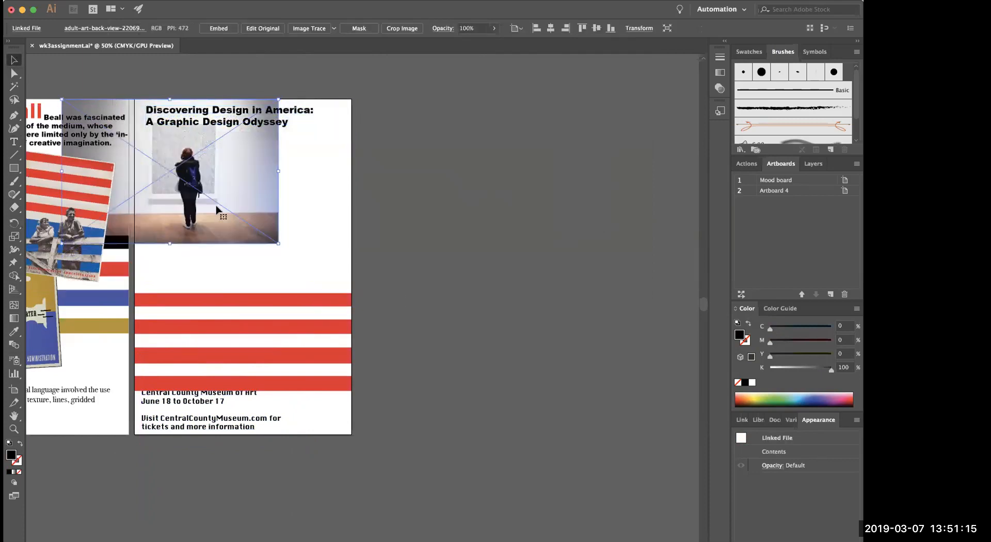
{"action": "left_click_drag", "start_coordinate": [155, 209], "coordinate": [227, 257]}
{"action": "left_click", "coordinate": [416, 244]}
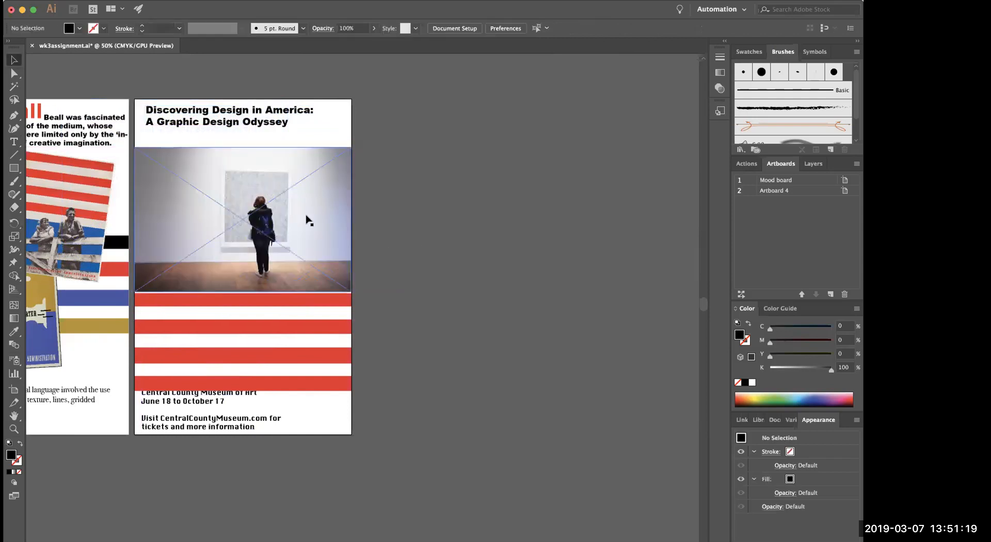
{"action": "right_click", "coordinate": [284, 234]}
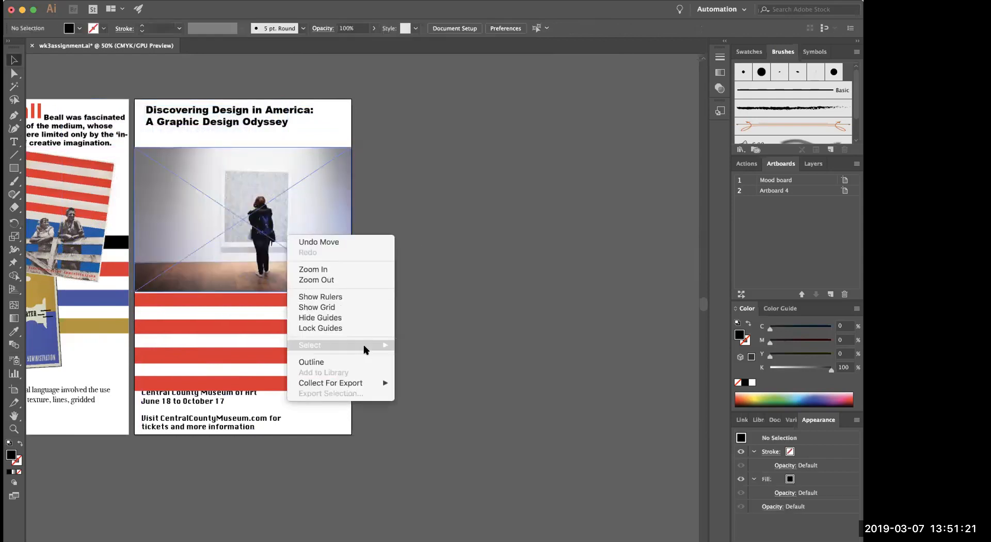
{"action": "mouse_move", "coordinate": [365, 349]}
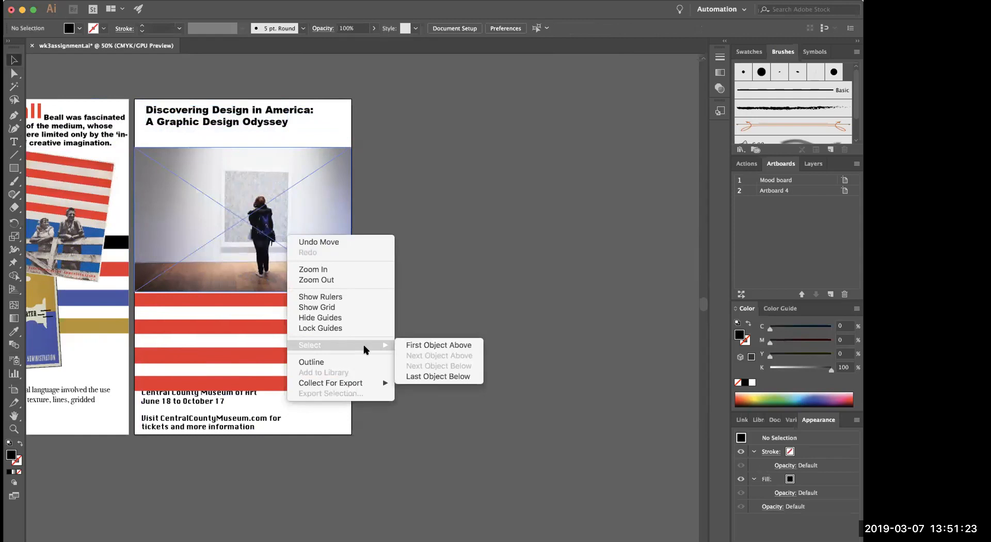
{"action": "left_click", "coordinate": [472, 280]}
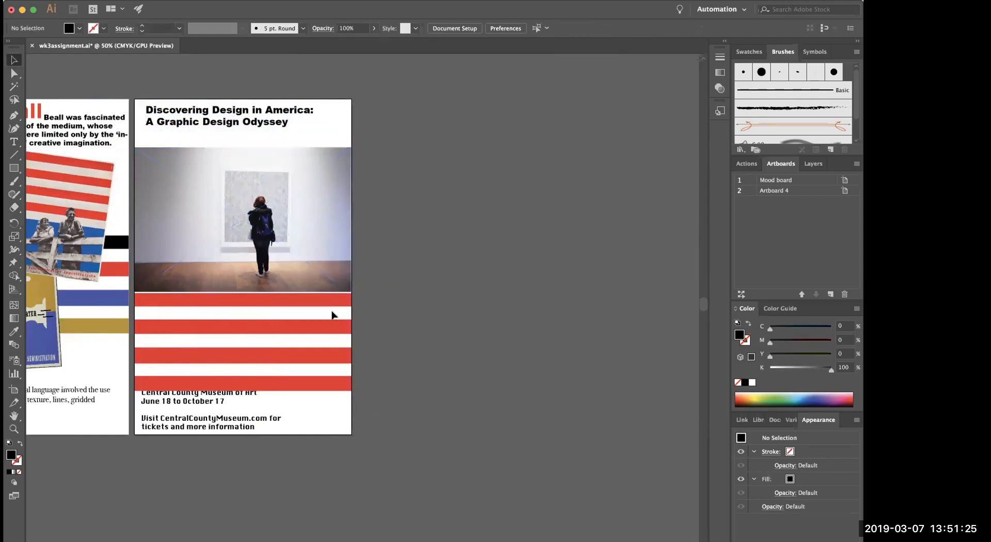
{"action": "left_click_drag", "start_coordinate": [332, 242], "coordinate": [332, 246]}
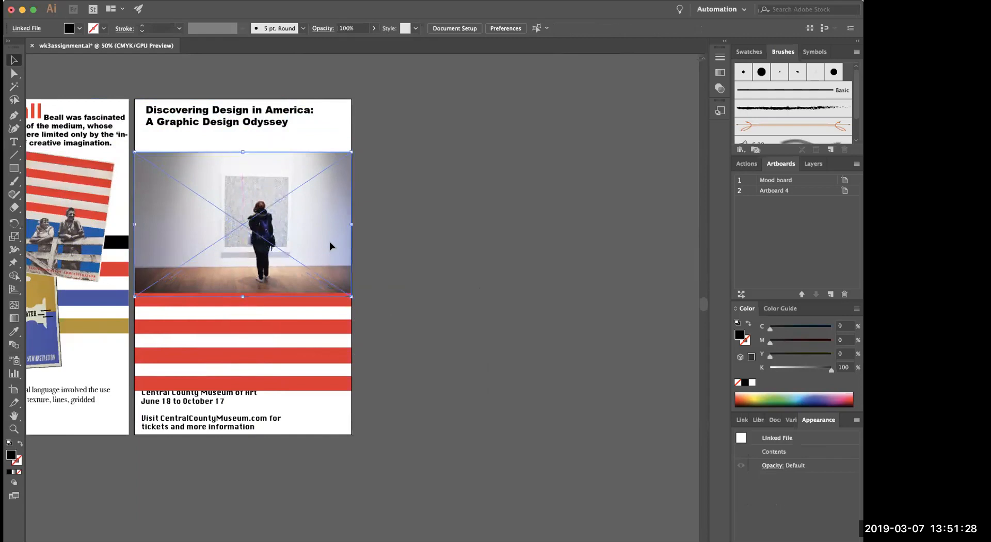
{"action": "left_click", "coordinate": [60, 237]}
{"action": "scroll", "coordinate": [97, 331], "scroll_direction": "left", "scroll_amount": 5}
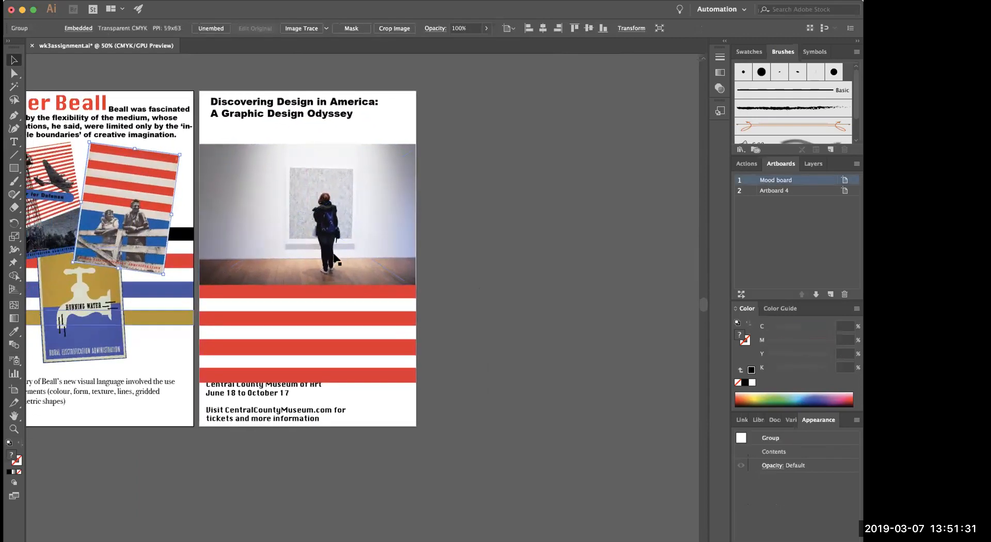
{"action": "left_click", "coordinate": [336, 256]}
{"action": "right_click", "coordinate": [336, 256]}
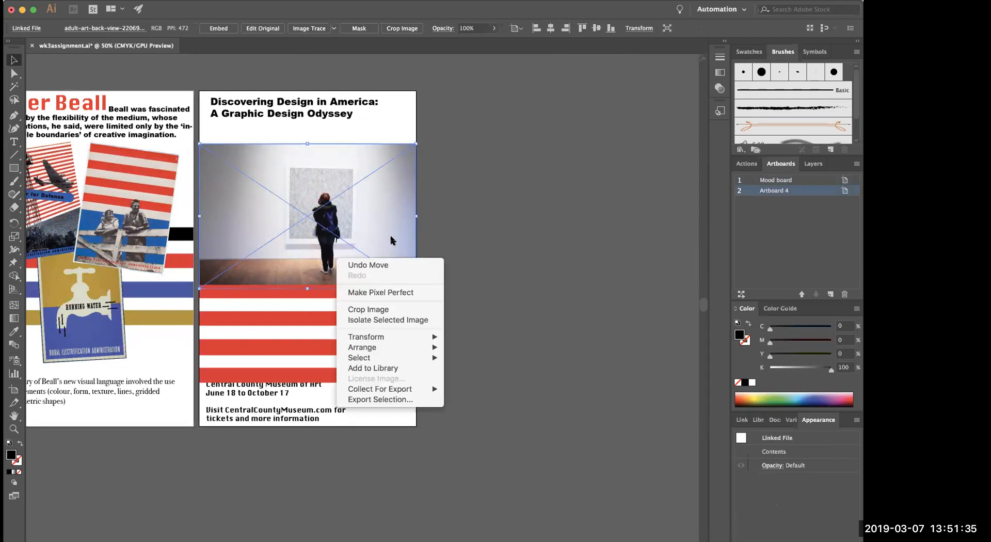
{"action": "left_click", "coordinate": [531, 210]}
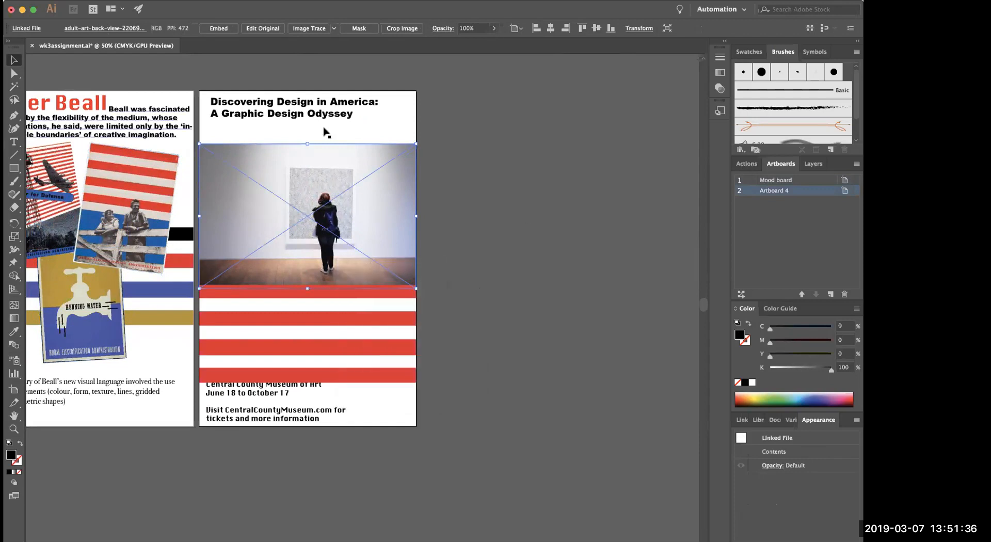
Paste the "Featuring work by" list as a separate text object over the upper-left part of the gallery photo
{"action": "left_click", "coordinate": [482, 381]}
{"action": "key", "text": "super+v"}
{"action": "left_click_drag", "start_coordinate": [350, 300], "coordinate": [243, 252]}
{"action": "key", "text": "super+z"}
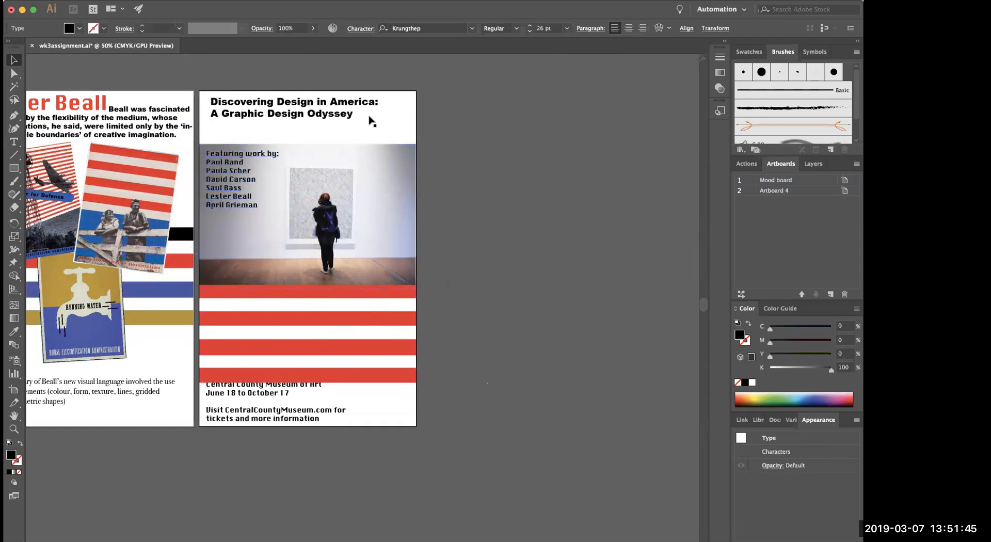
Try the Bodoni 72 font on the featured-designers list and switch it back to Krungthep
{"action": "left_click", "coordinate": [567, 29]}
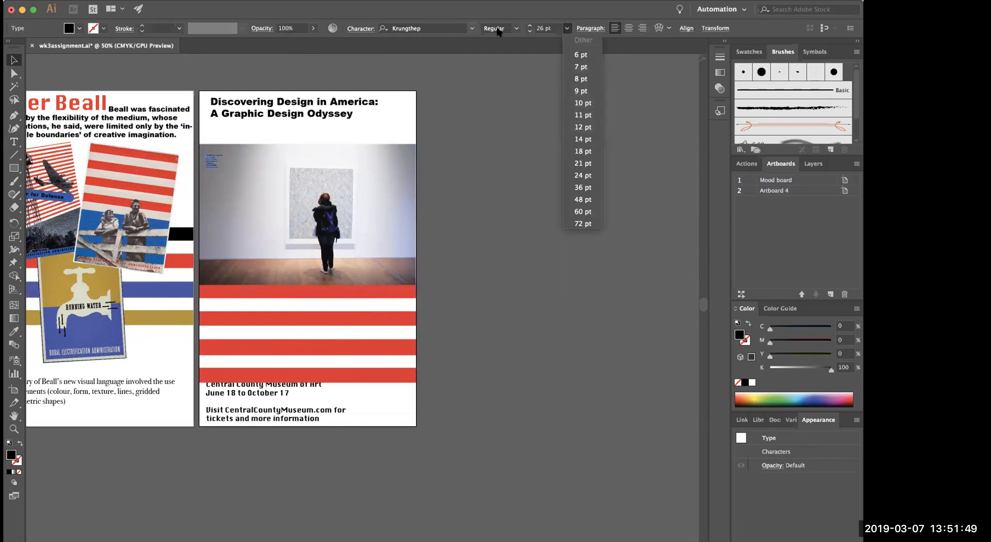
{"action": "left_click", "coordinate": [471, 31]}
{"action": "left_click", "coordinate": [471, 30]}
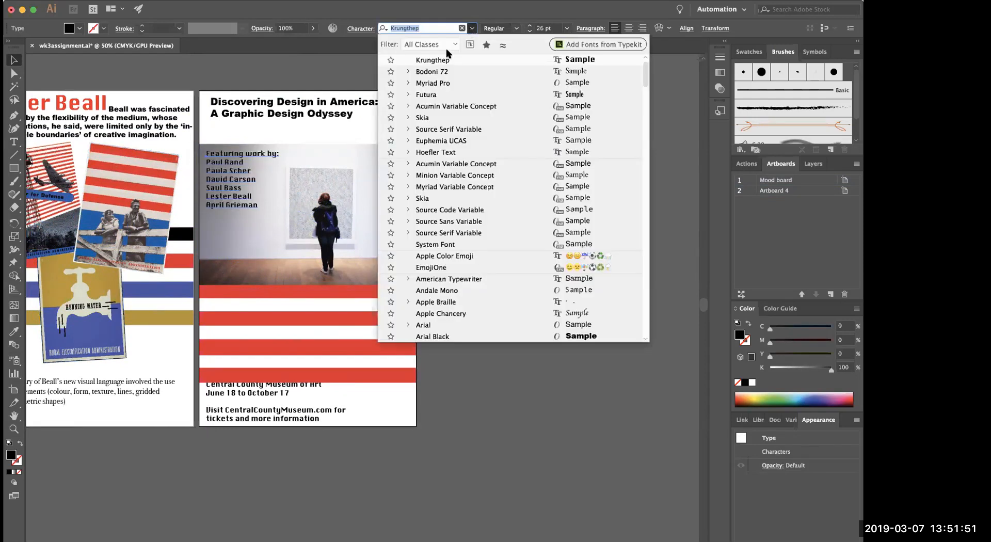
{"action": "left_click", "coordinate": [445, 75]}
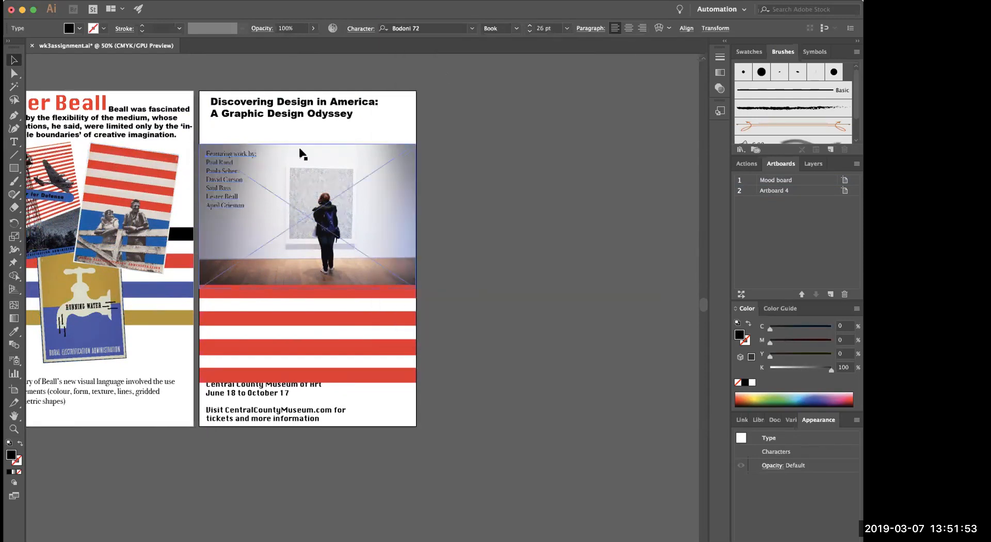
{"action": "left_click", "coordinate": [515, 30]}
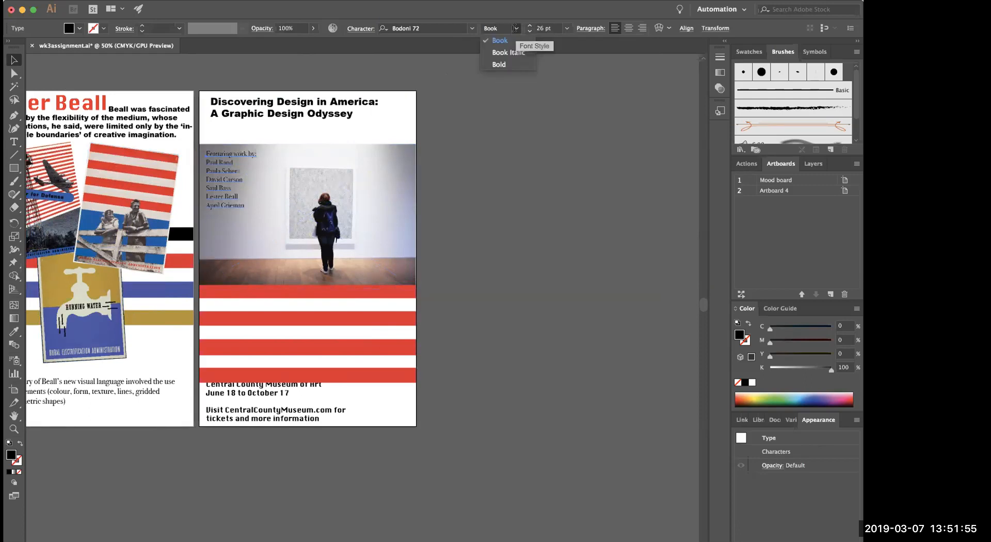
{"action": "left_click", "coordinate": [472, 30]}
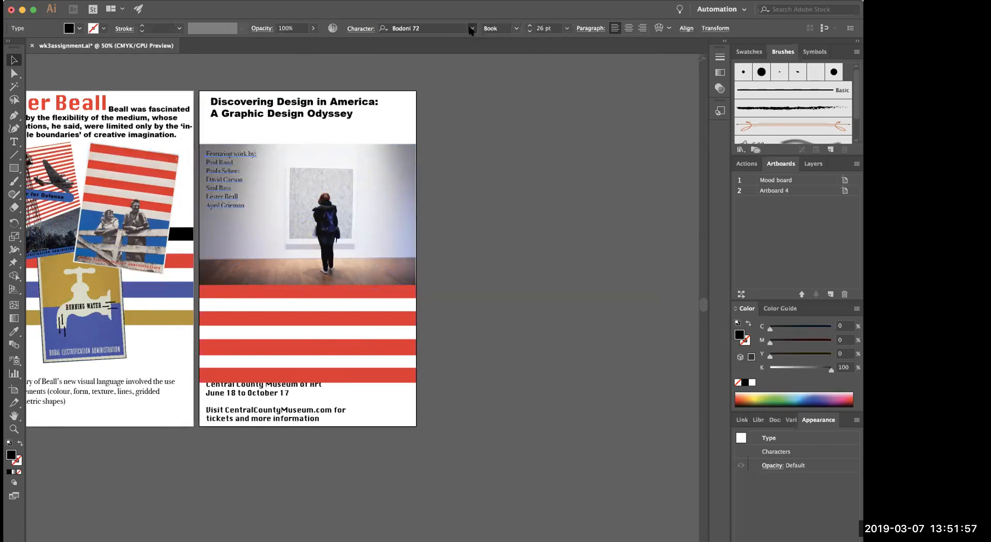
{"action": "left_click", "coordinate": [471, 30]}
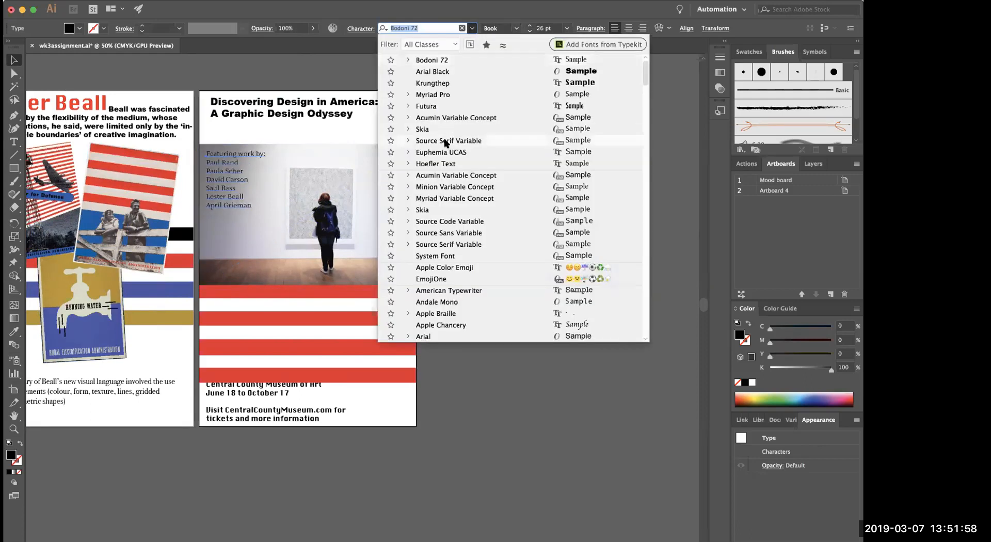
{"action": "left_click", "coordinate": [455, 81]}
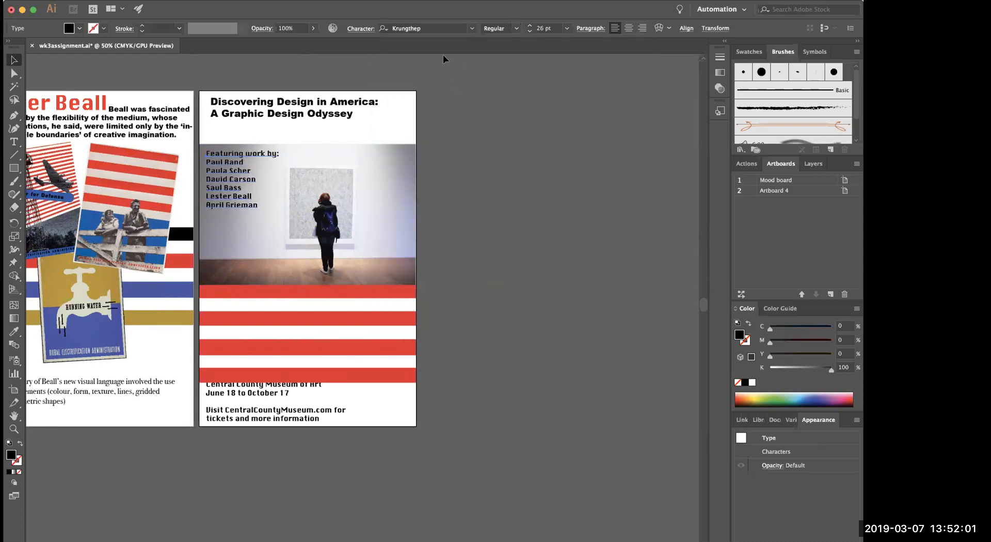
Set the featured-designers list to 48 pt and shift it slightly down on the photo
{"action": "left_click", "coordinate": [566, 28]}
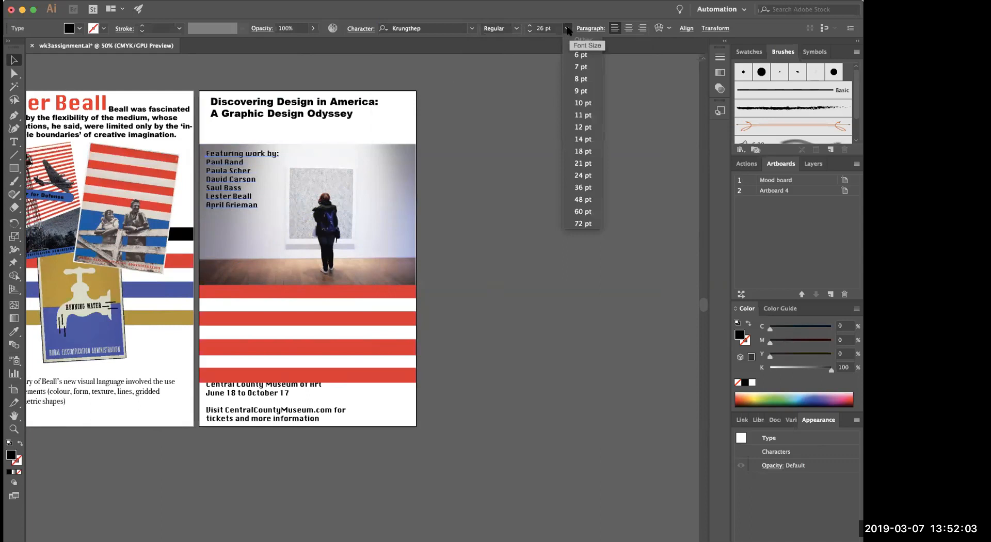
{"action": "left_click", "coordinate": [587, 204]}
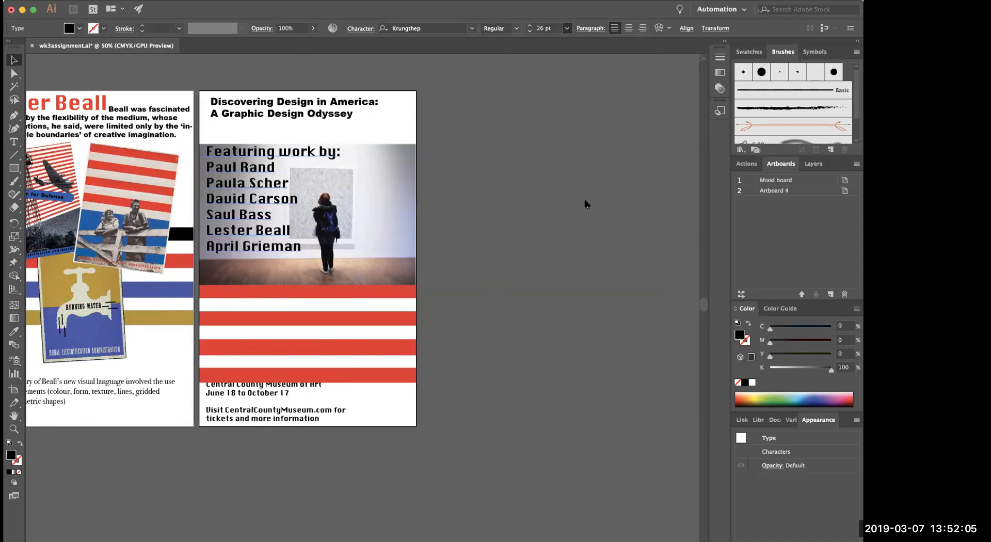
{"action": "left_click_drag", "start_coordinate": [236, 206], "coordinate": [237, 214]}
Set the exhibition title's font size to 48 pt and open its text for editing at "America:"
{"action": "left_click", "coordinate": [222, 116]}
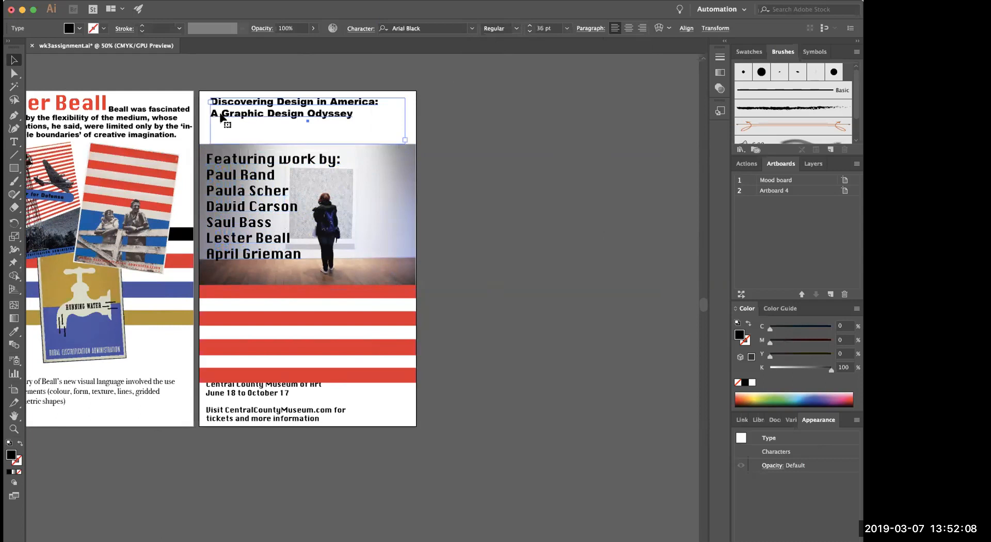
{"action": "left_click", "coordinate": [565, 30]}
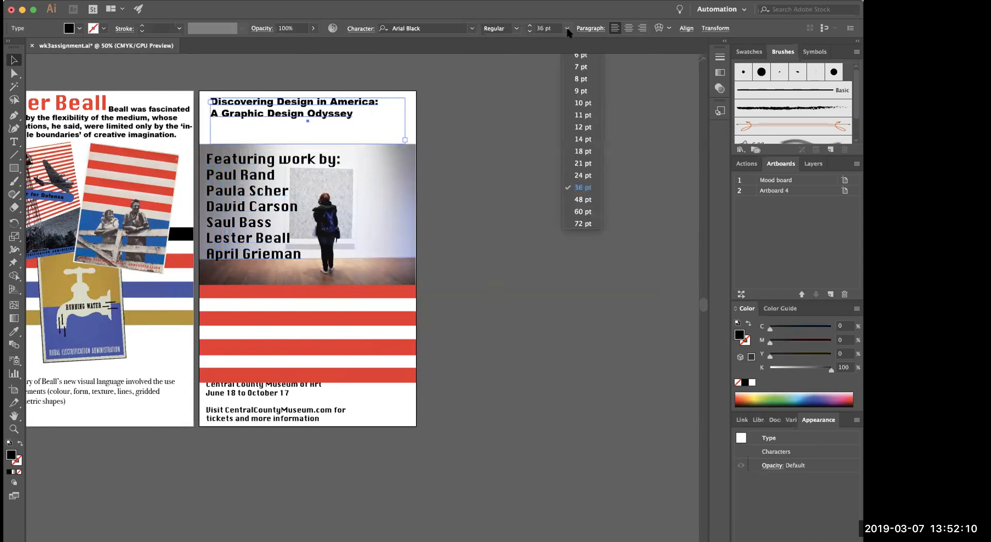
{"action": "left_click", "coordinate": [586, 199]}
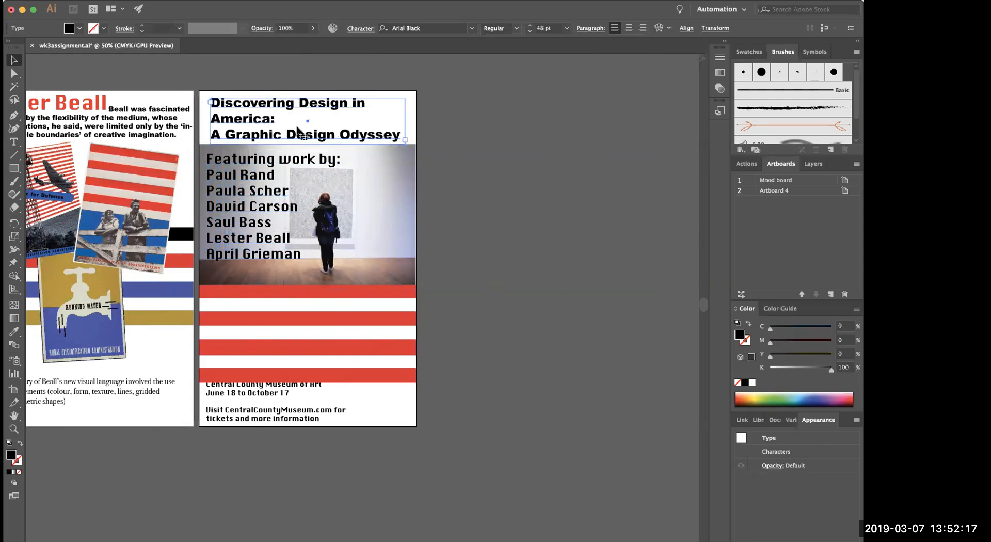
{"action": "double_click", "coordinate": [232, 119]}
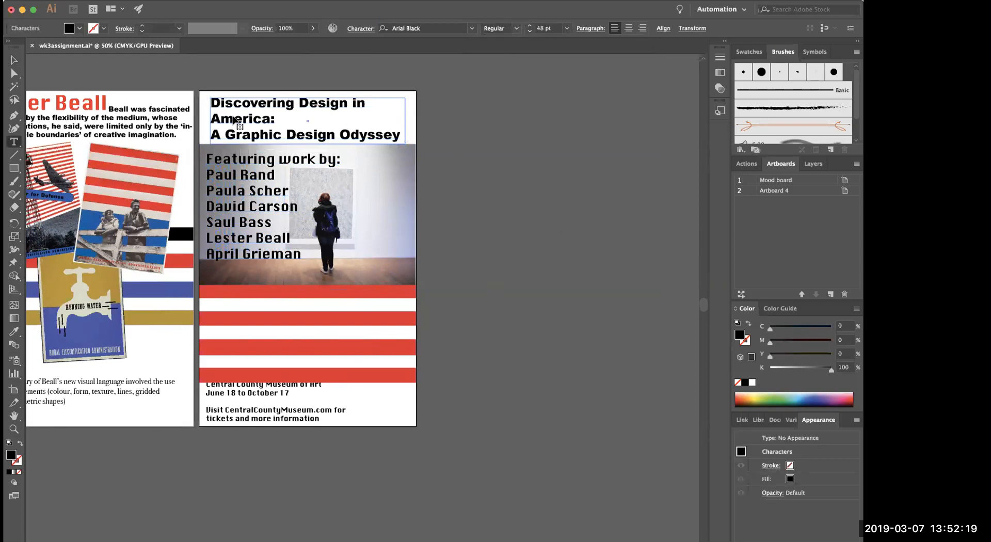
Change the subtitle "A Graphic Design Odyssey" to the Krungthep font
{"action": "left_click_drag", "start_coordinate": [214, 133], "coordinate": [424, 124]}
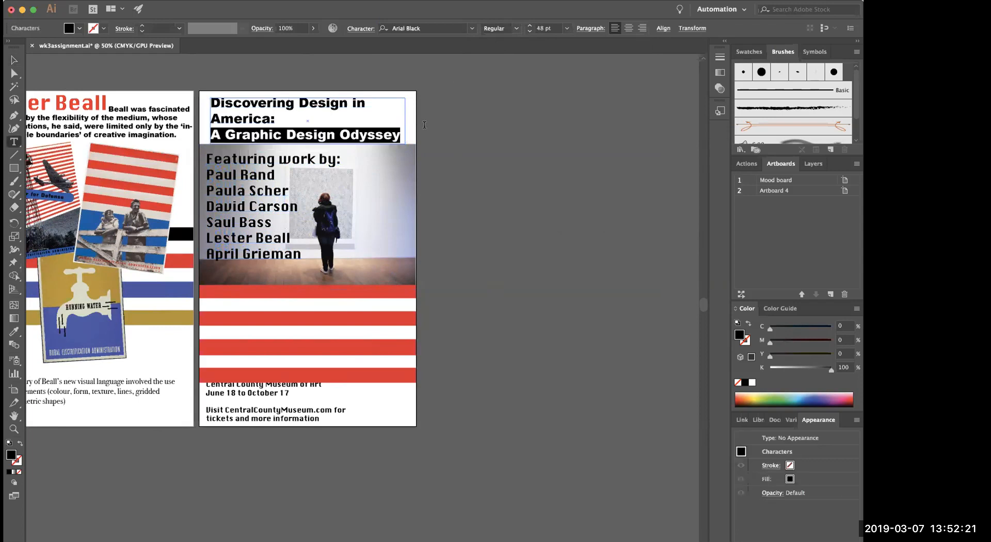
{"action": "left_click", "coordinate": [470, 29]}
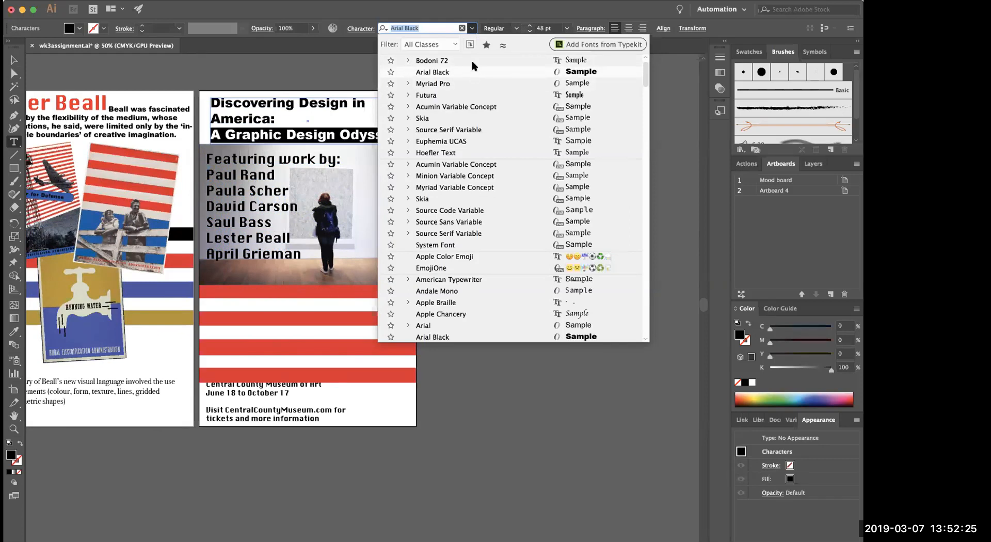
{"action": "left_click", "coordinate": [476, 81]}
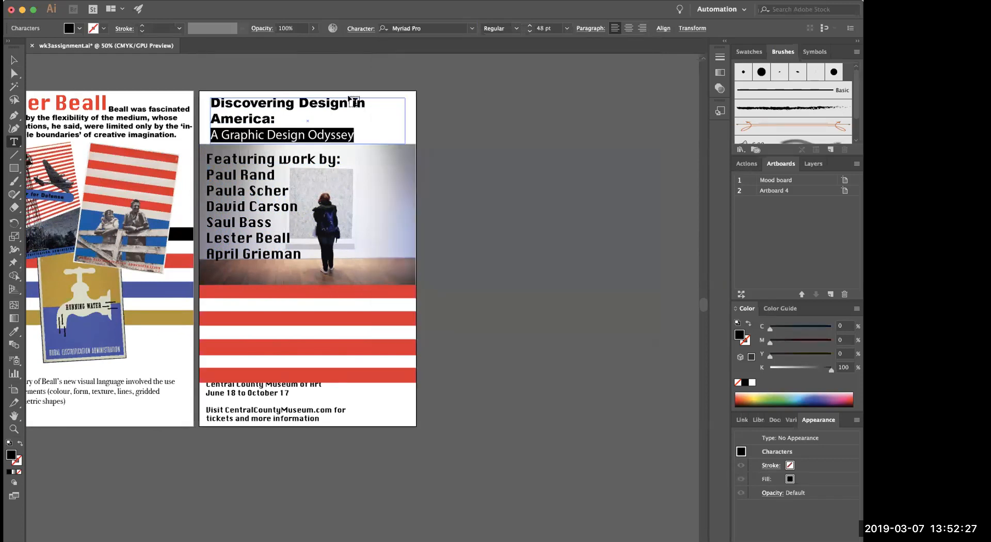
{"action": "left_click", "coordinate": [471, 29]}
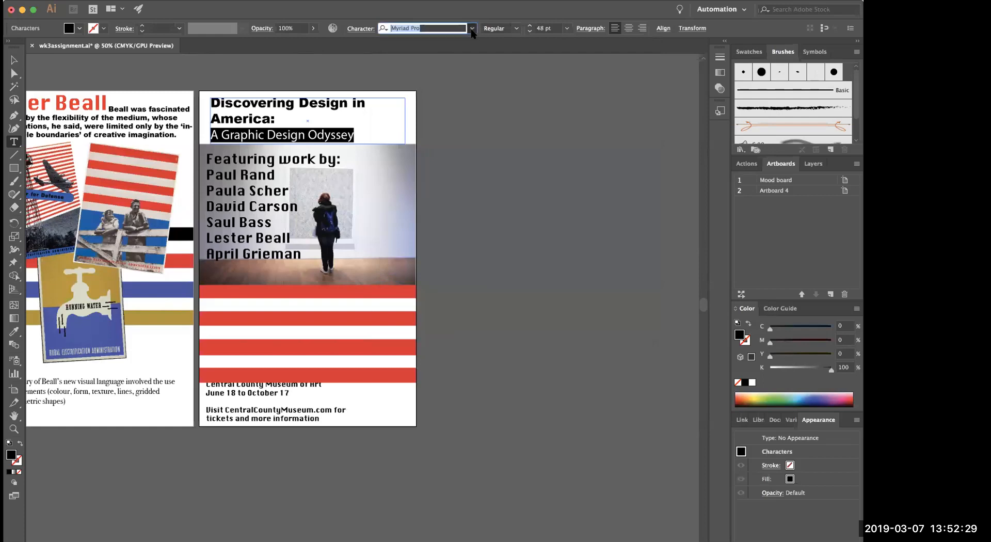
{"action": "left_click", "coordinate": [457, 71]}
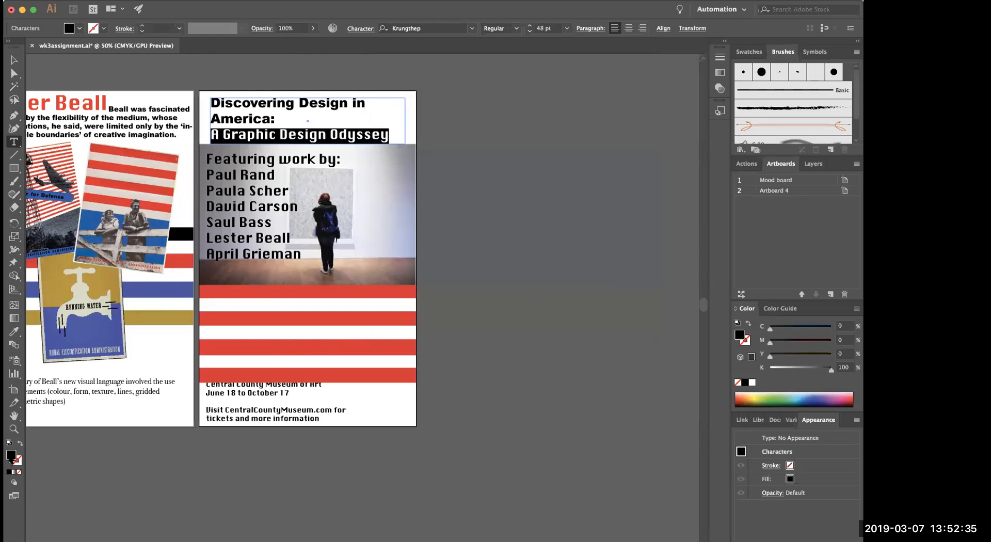
Color the subtitle "A Graphic Design Odyssey" red by sampling a poster stripe with the Eyedropper
{"action": "left_click", "coordinate": [14, 331]}
{"action": "left_click", "coordinate": [252, 290]}
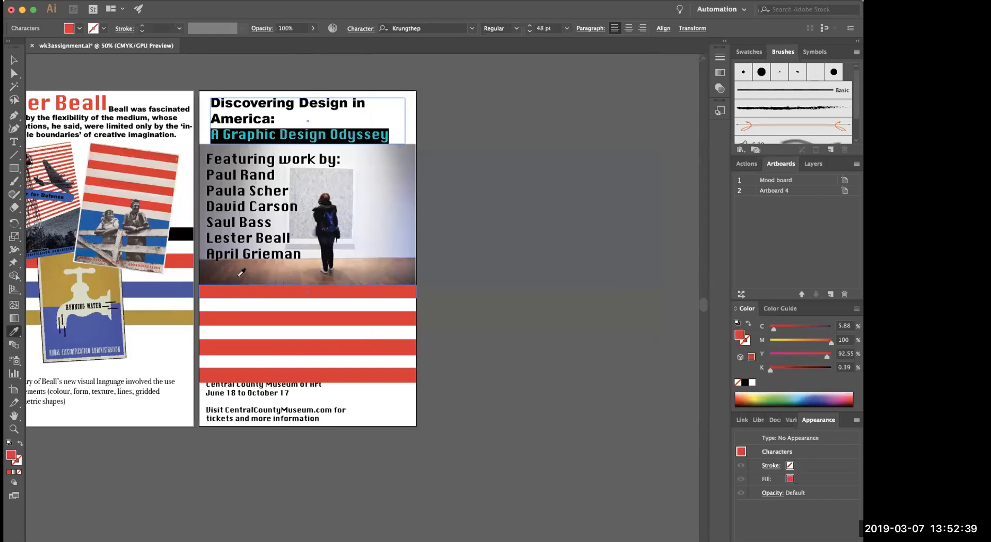
{"action": "left_click", "coordinate": [14, 60]}
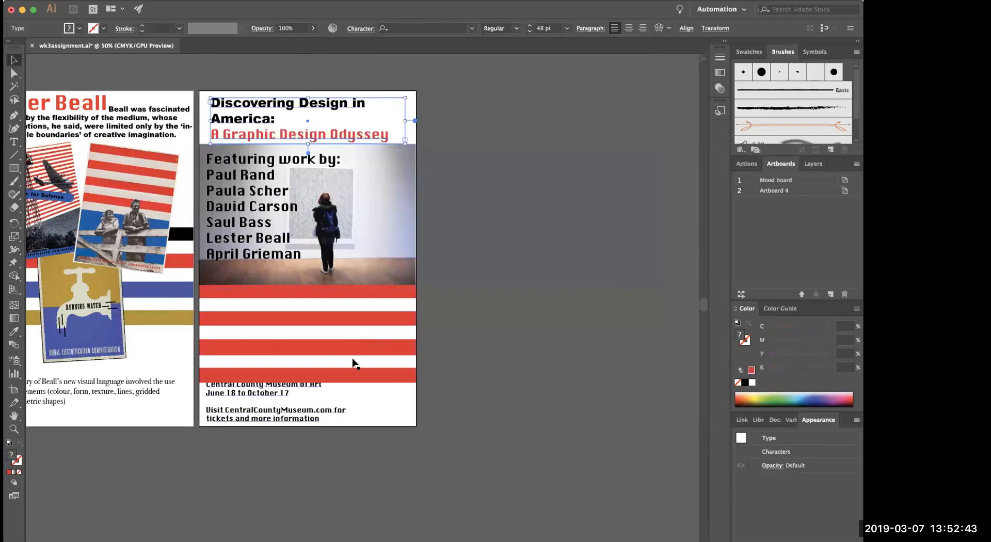
Reduce the title line "Discovering Design in America:" to 38 pt so it fits on one line
{"action": "double_click", "coordinate": [264, 118]}
{"action": "left_click_drag", "start_coordinate": [272, 120], "coordinate": [183, 99]}
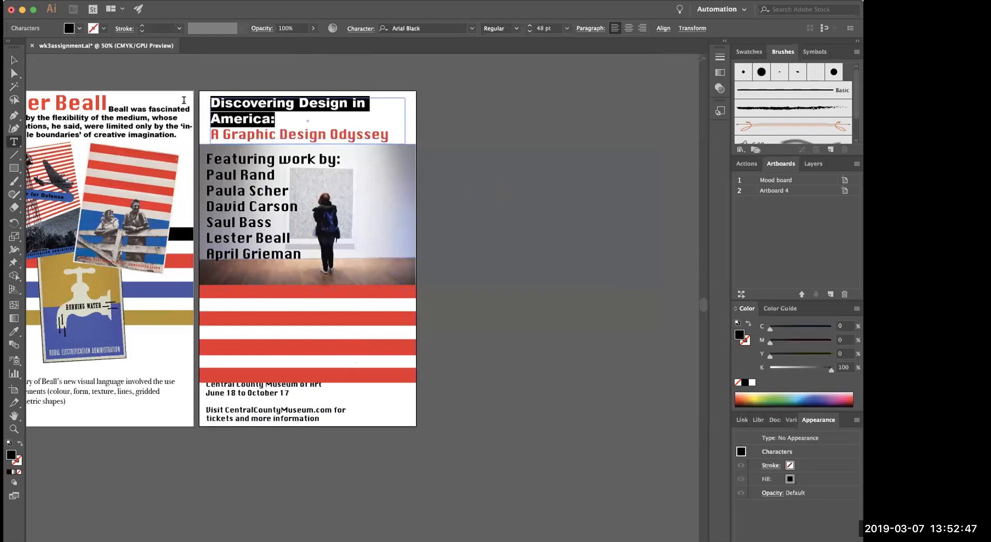
{"action": "left_click", "coordinate": [566, 29]}
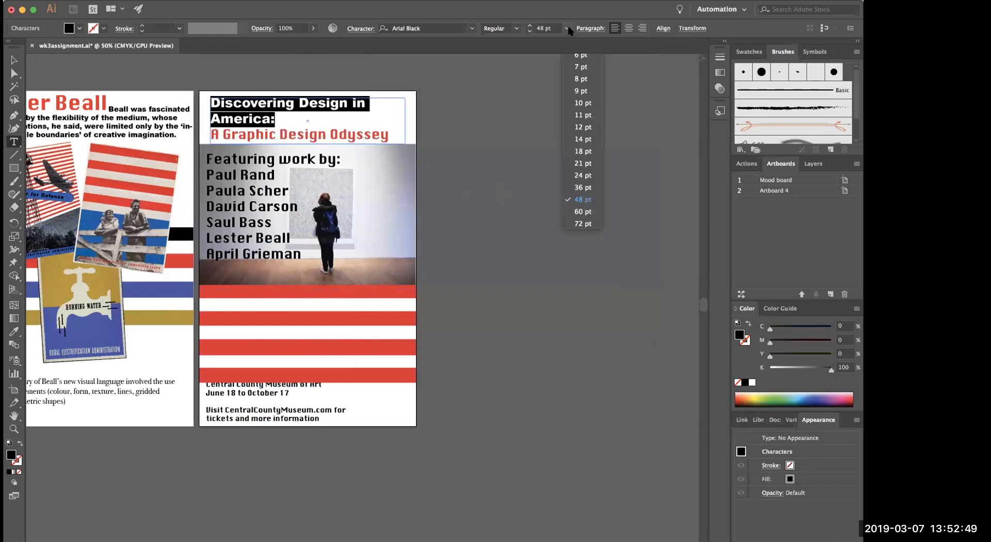
{"action": "left_click", "coordinate": [589, 188]}
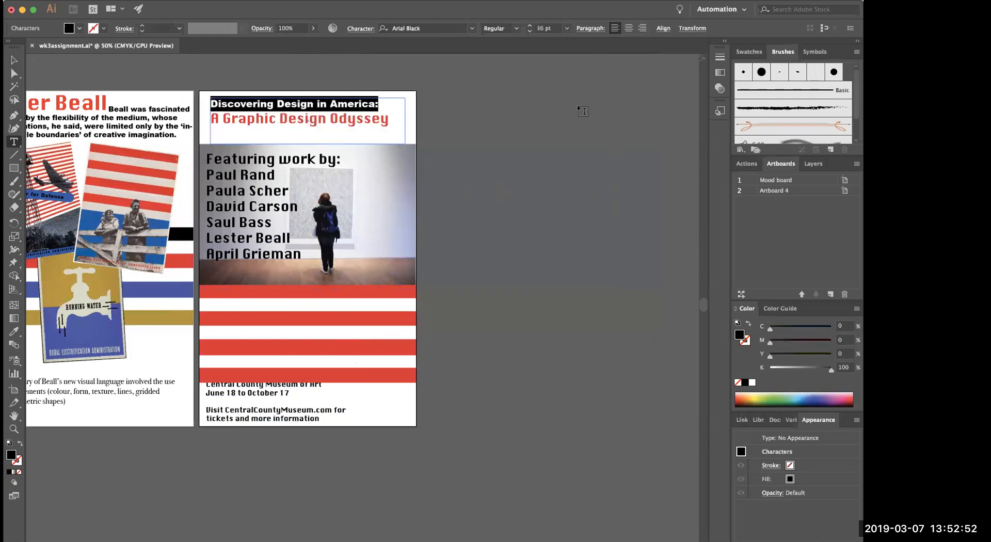
{"action": "left_click", "coordinate": [530, 26]}
{"action": "left_click", "coordinate": [530, 25]}
{"action": "left_click", "coordinate": [530, 26]}
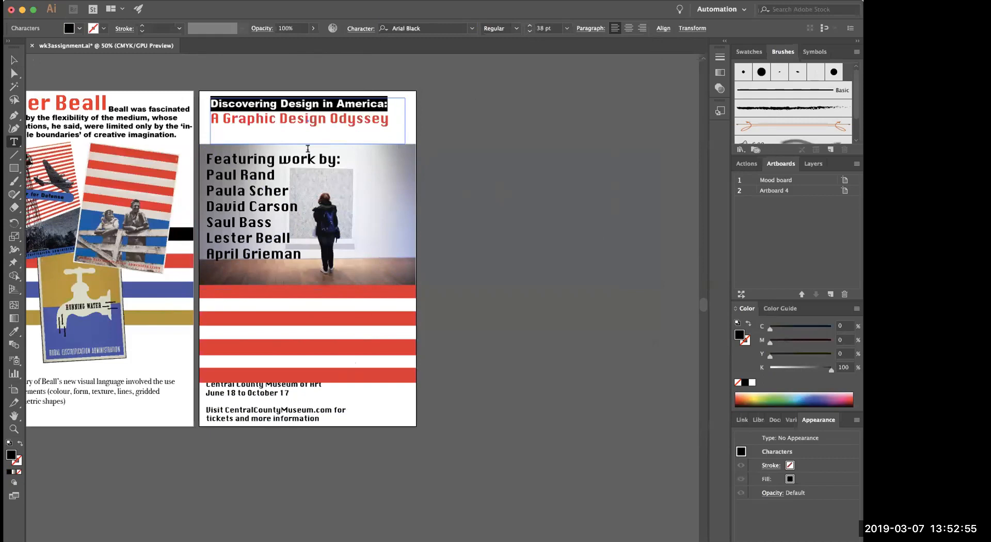
Shift the exhibition title block slightly left, tighten its text frame, and nudge it down a little
{"action": "left_click", "coordinate": [14, 60]}
{"action": "left_click_drag", "start_coordinate": [257, 120], "coordinate": [253, 119]}
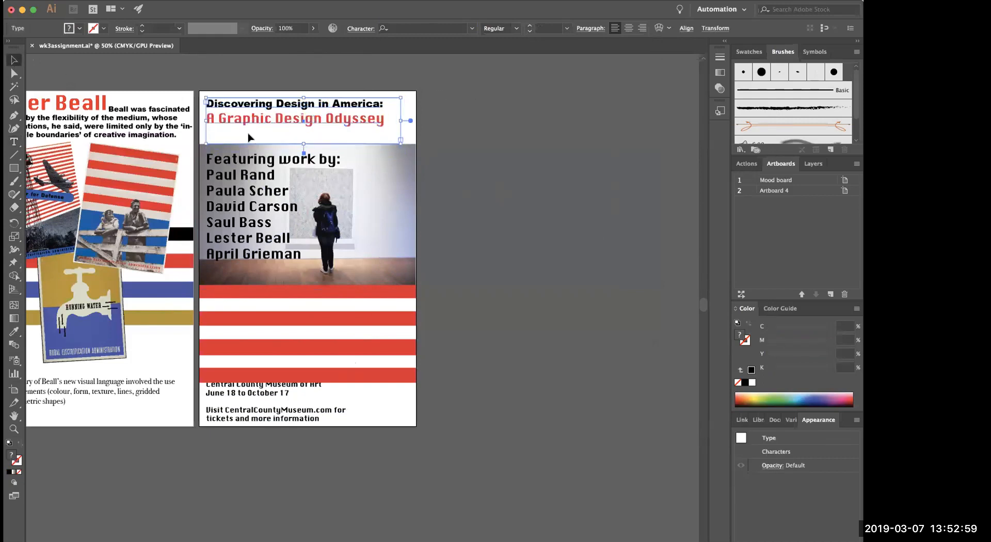
{"action": "left_click_drag", "start_coordinate": [400, 141], "coordinate": [364, 120]}
{"action": "left_click_drag", "start_coordinate": [359, 120], "coordinate": [360, 122]}
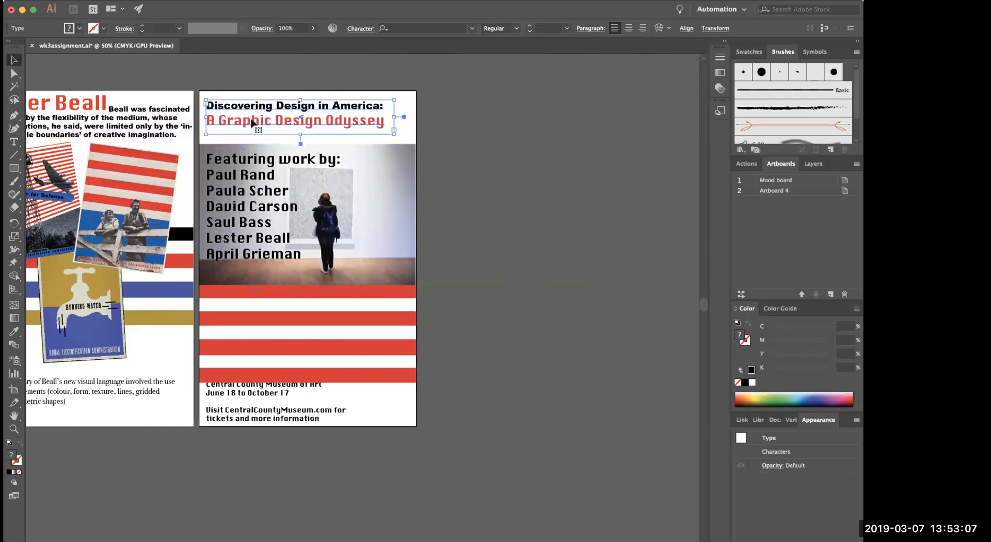
Nudge the featured-designers list slightly right and up on the gallery photo
{"action": "left_click_drag", "start_coordinate": [214, 207], "coordinate": [238, 203]}
{"action": "left_click", "coordinate": [472, 241]}
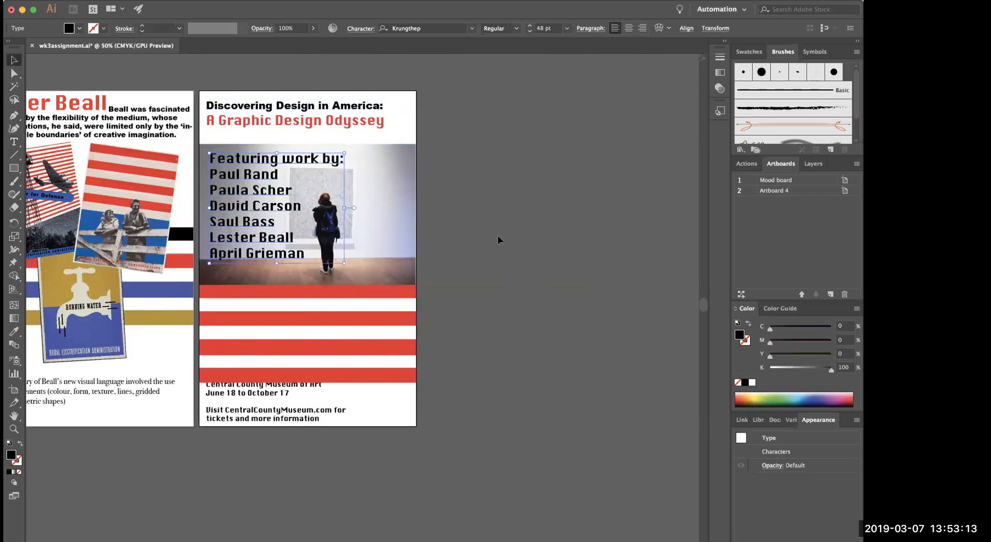
Set the museum details text to Bodoni 72 at 48 pt and move it up and right over the stripes
{"action": "left_click", "coordinate": [270, 394]}
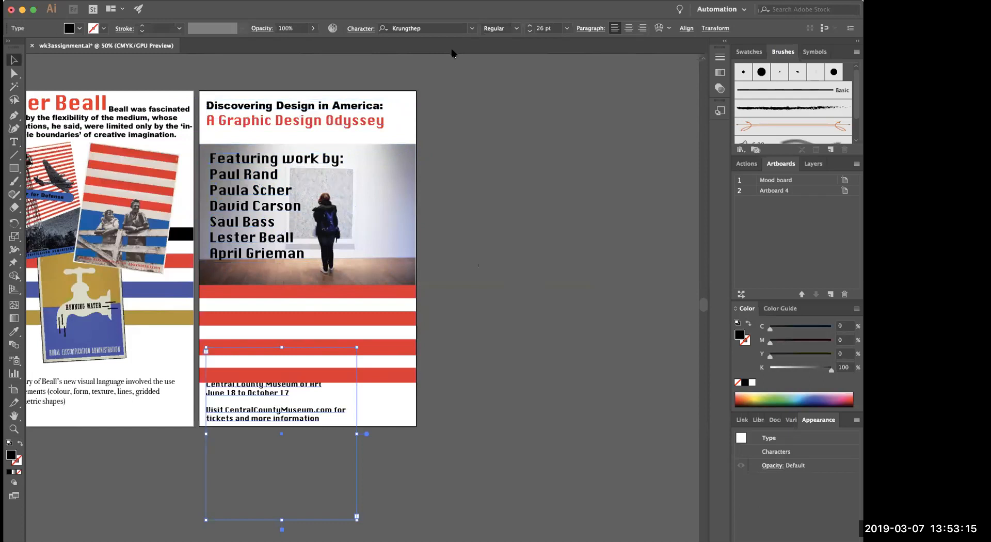
{"action": "left_click", "coordinate": [472, 29]}
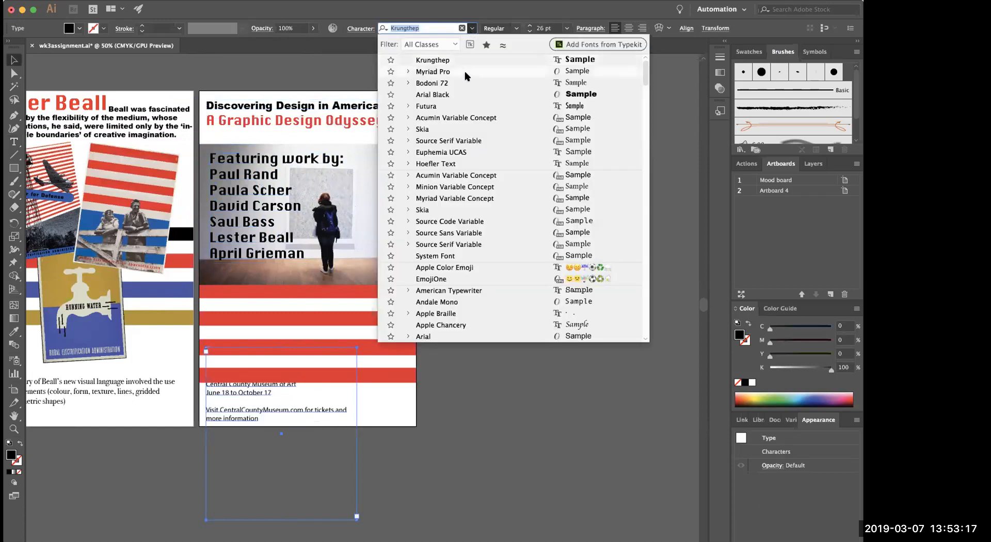
{"action": "key", "text": "Return"}
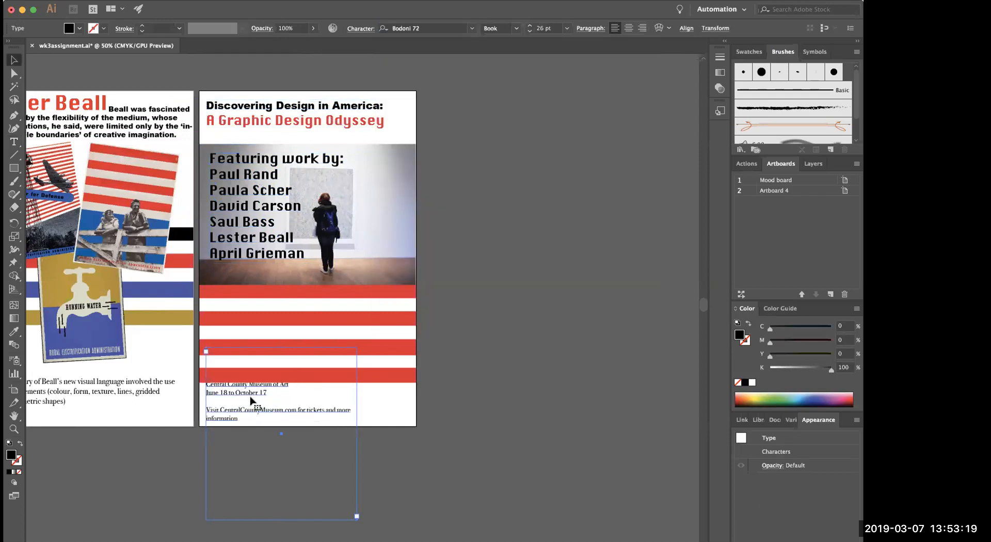
{"action": "left_click_drag", "start_coordinate": [247, 395], "coordinate": [266, 370]}
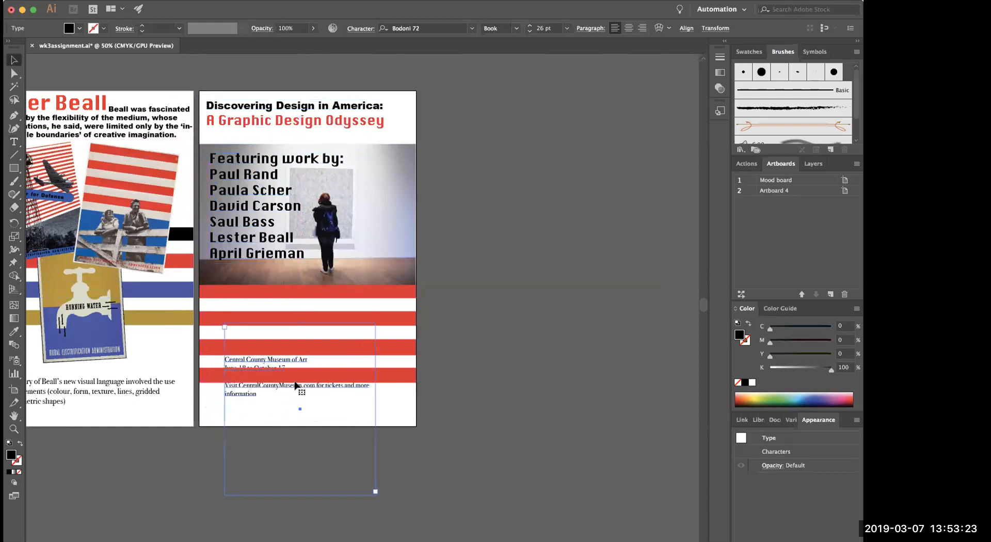
{"action": "left_click", "coordinate": [566, 28]}
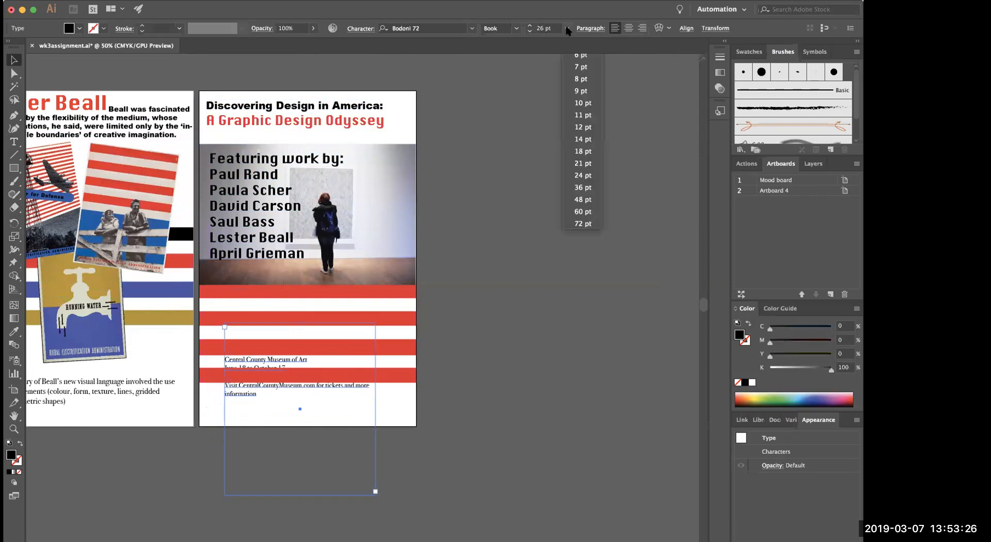
{"action": "left_click", "coordinate": [580, 199]}
{"action": "key", "text": "t"}
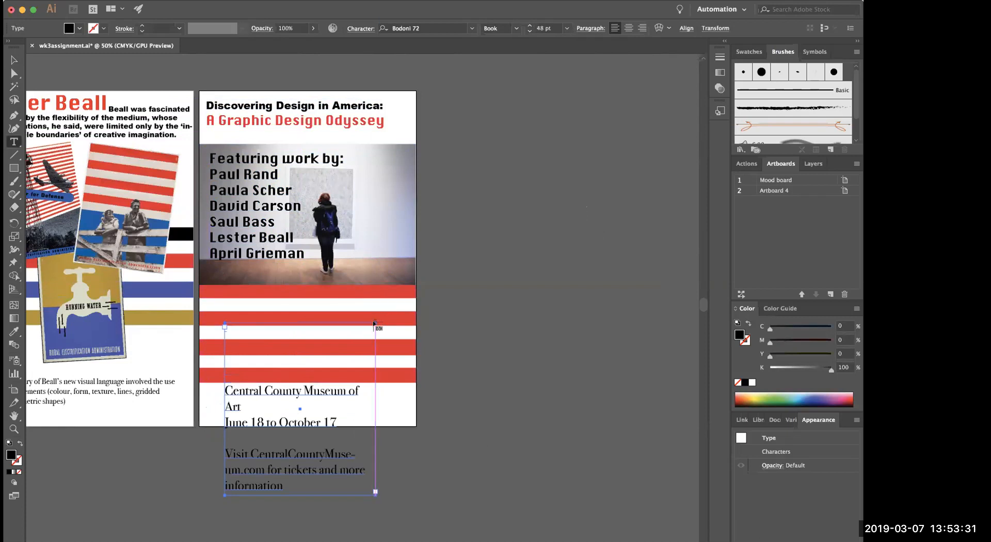
{"action": "key", "text": "v"}
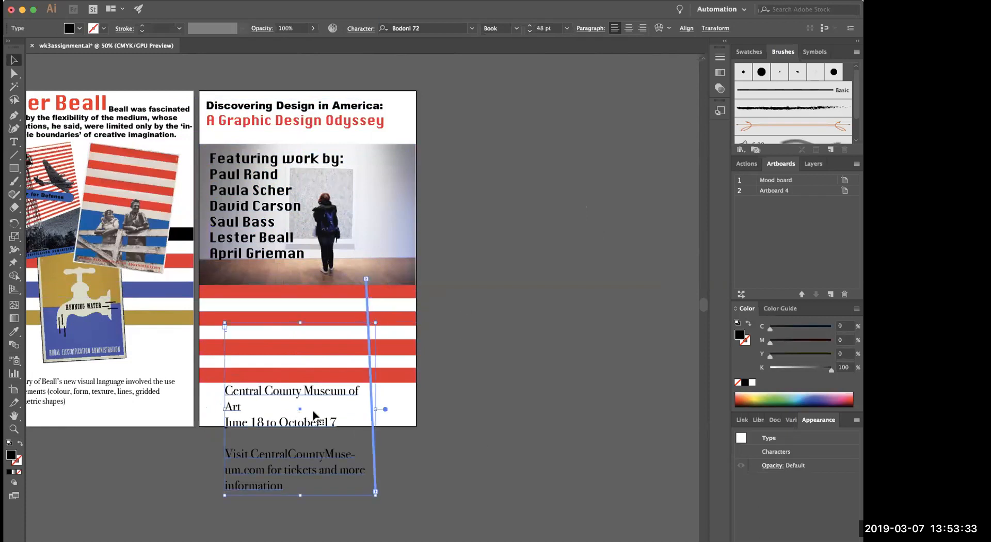
{"action": "left_click", "coordinate": [452, 500]}
{"action": "key", "text": "t"}
{"action": "left_click_drag", "start_coordinate": [316, 427], "coordinate": [303, 325]}
{"action": "left_click", "coordinate": [14, 60]}
{"action": "left_click", "coordinate": [406, 458]}
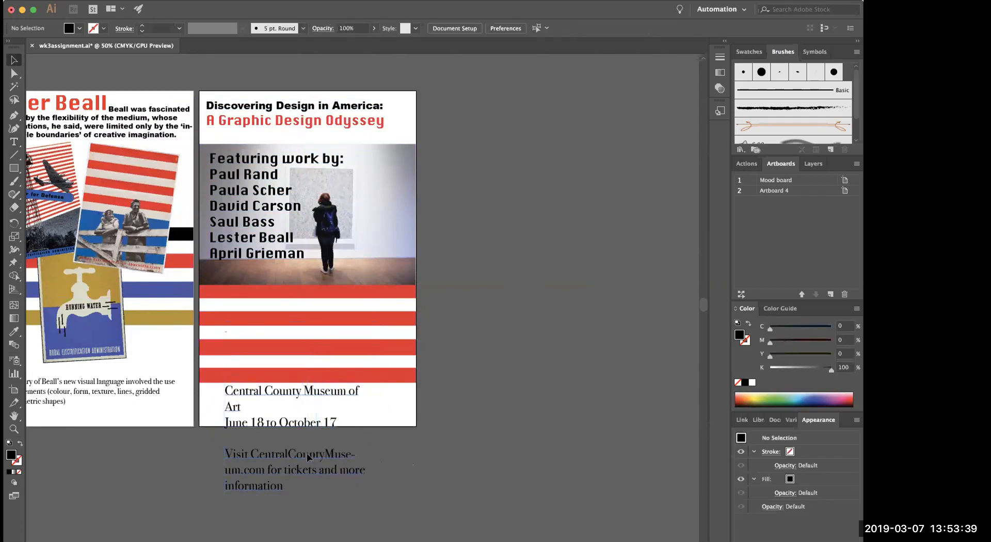
Move the museum details text up and left over the stripes and widen its frame past the poster's right edge
{"action": "left_click_drag", "start_coordinate": [307, 454], "coordinate": [291, 385]}
{"action": "left_click_drag", "start_coordinate": [356, 335], "coordinate": [434, 341]}
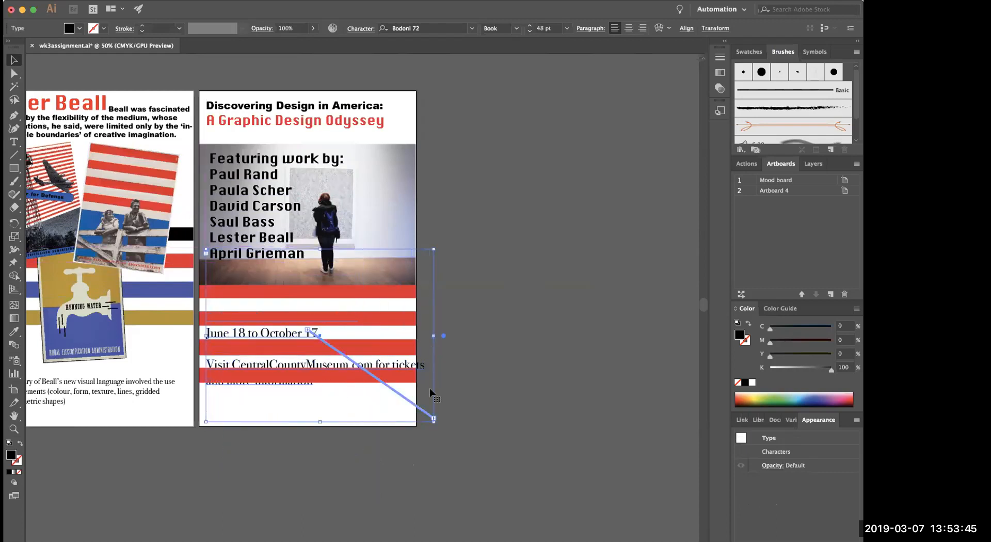
{"action": "left_click", "coordinate": [469, 441]}
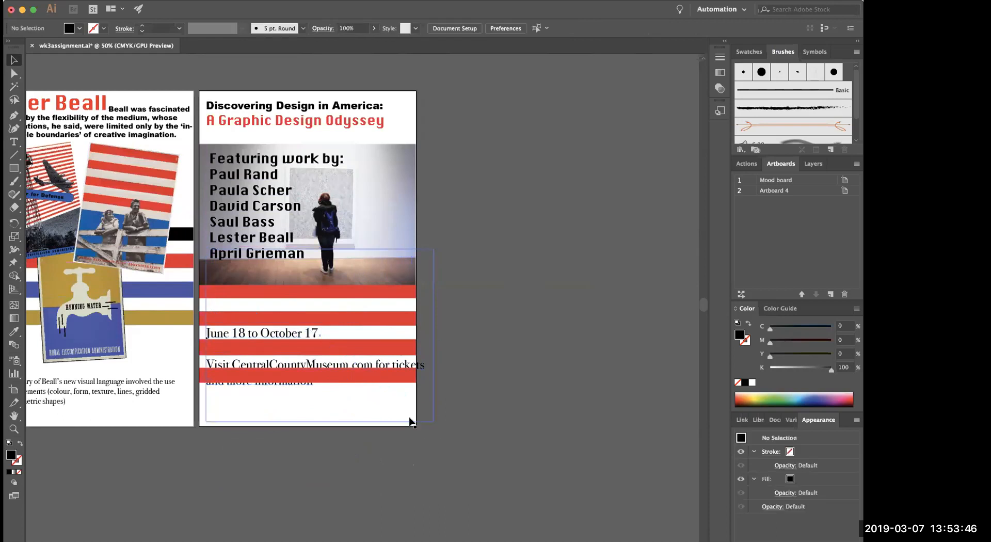
Bring the museum details text to the front, above the red stripes
{"action": "right_click", "coordinate": [288, 334]}
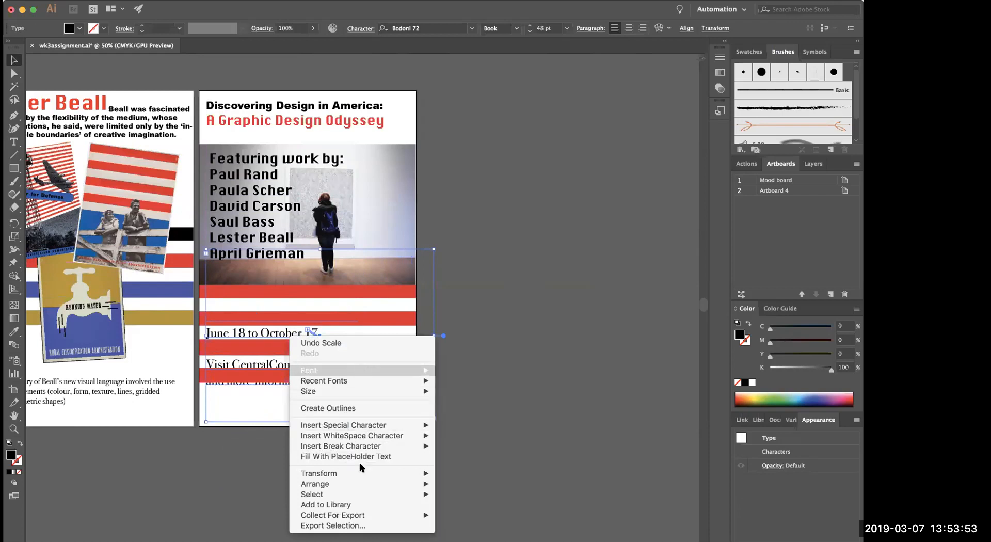
{"action": "key", "text": "Escape"}
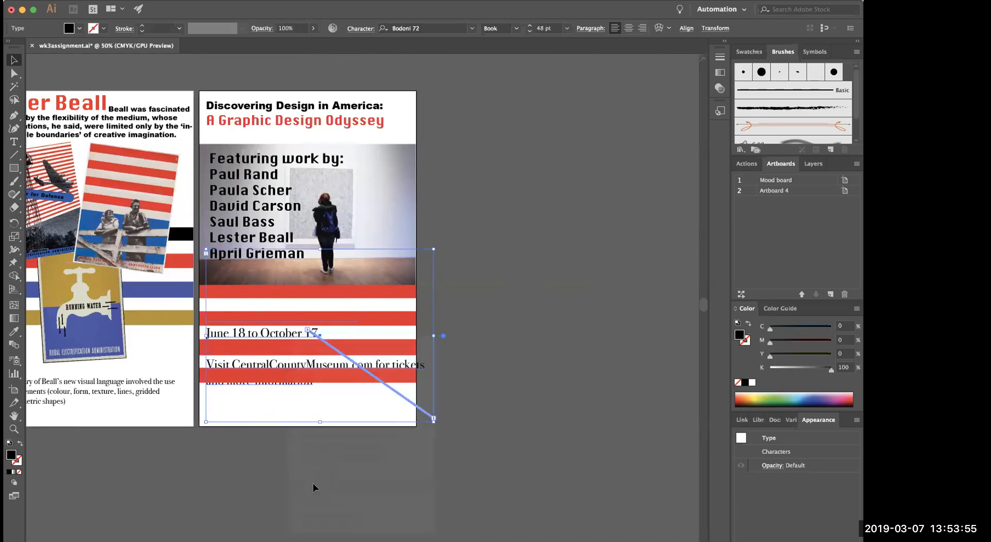
{"action": "right_click", "coordinate": [328, 378]}
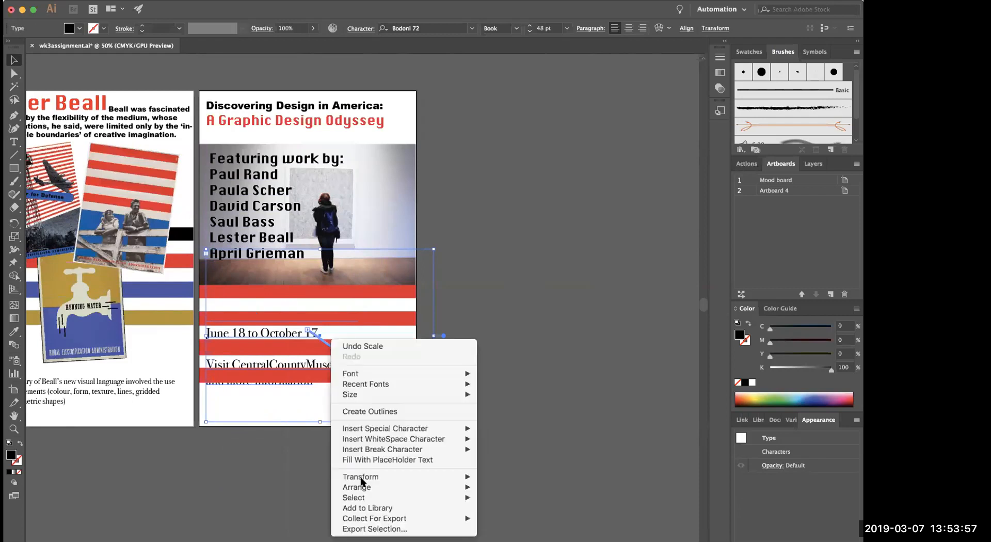
{"action": "mouse_move", "coordinate": [403, 487]}
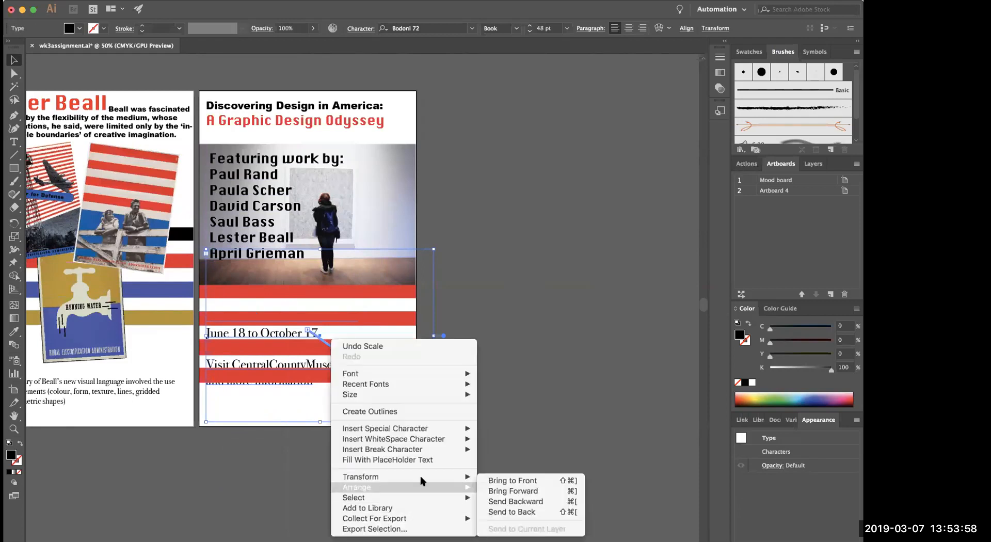
{"action": "left_click", "coordinate": [548, 482]}
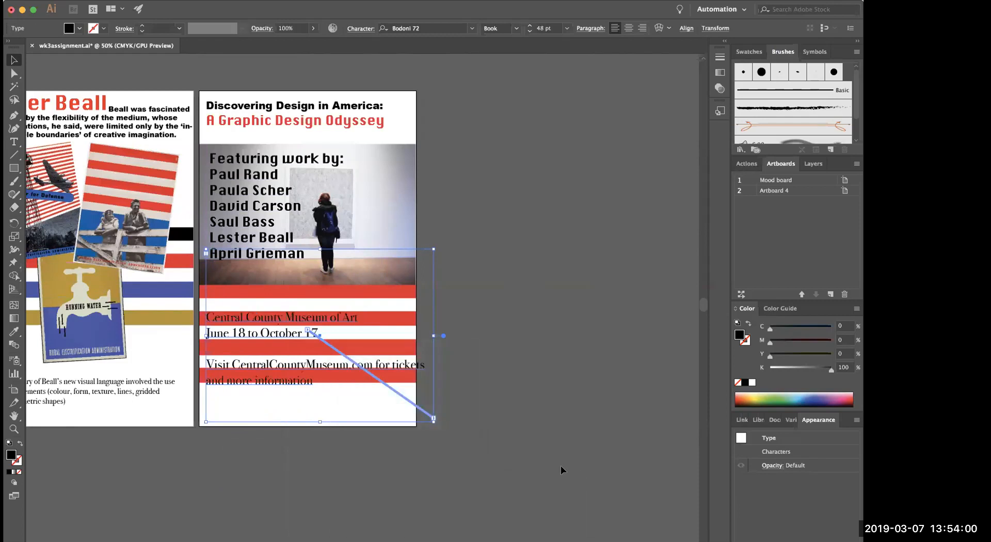
{"action": "left_click", "coordinate": [278, 459]}
Cut the "Visit CentralCountyMuseum.com for tickets and more information" lines out of the museum details text
{"action": "left_click", "coordinate": [261, 322]}
{"action": "double_click", "coordinate": [208, 364]}
{"action": "left_click", "coordinate": [368, 381], "text": "shift"}
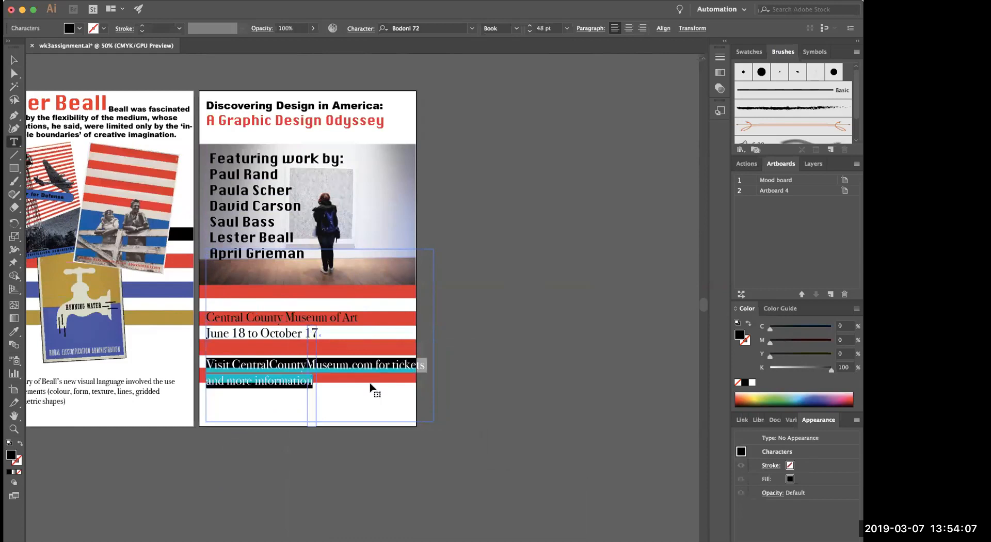
{"action": "key", "text": "BackSpace"}
Paste the "Visit CentralCountyMuseum.com" sentence as a separate text object and place it along the poster's bottom edge, aligned with the left margin
{"action": "left_click", "coordinate": [14, 60]}
{"action": "left_click", "coordinate": [14, 142]}
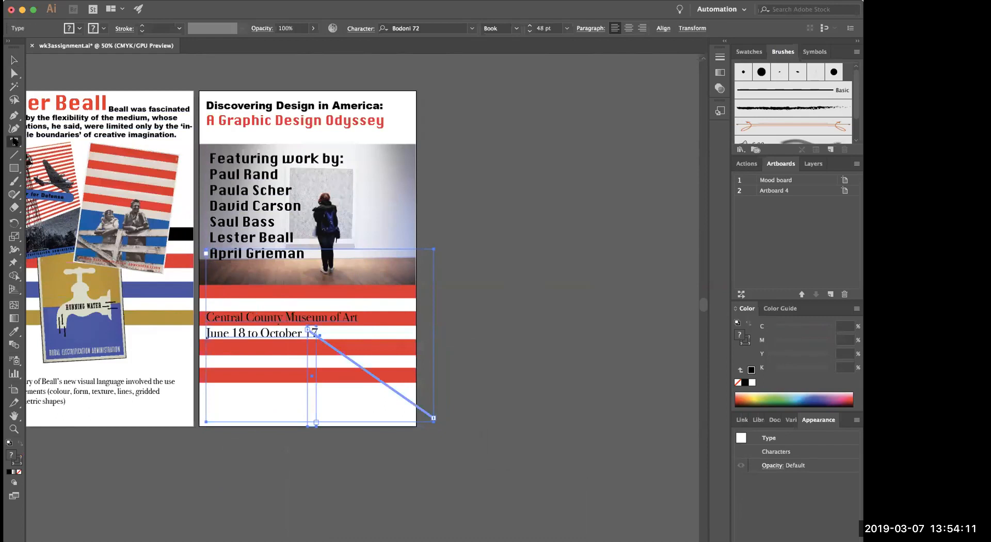
{"action": "left_click", "coordinate": [471, 398]}
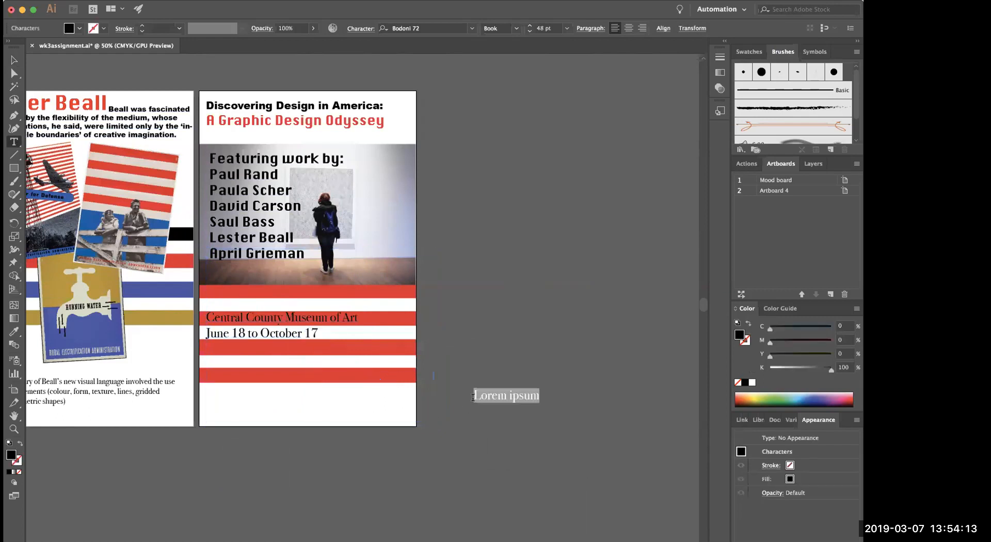
{"action": "key", "text": "super+v"}
{"action": "left_click", "coordinate": [14, 60]}
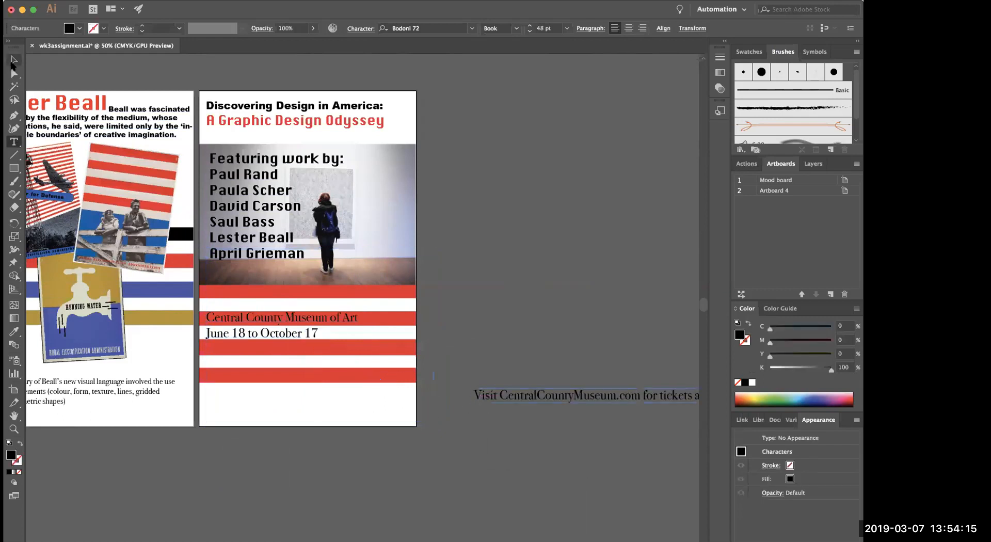
{"action": "left_click_drag", "start_coordinate": [525, 398], "coordinate": [258, 422]}
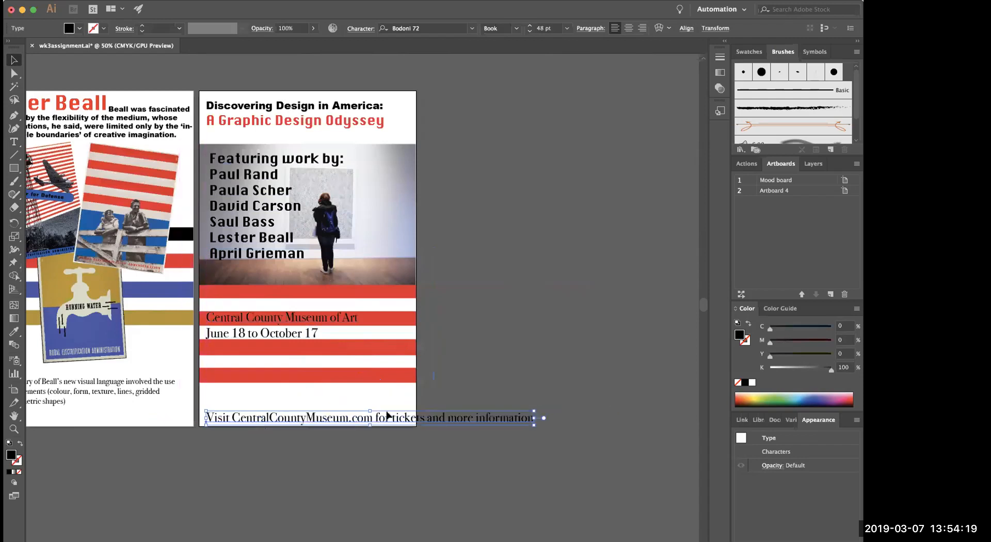
Reduce the "Visit CentralCountyMuseum.com" line's font size to 30 pt so it fits within the poster's width
{"action": "left_click", "coordinate": [529, 32]}
{"action": "left_click", "coordinate": [529, 32]}
{"action": "left_click", "coordinate": [529, 32]}
{"action": "left_click", "coordinate": [529, 32]}
{"action": "left_click", "coordinate": [530, 32]}
{"action": "left_click", "coordinate": [529, 32]}
{"action": "left_click", "coordinate": [530, 32]}
{"action": "left_click", "coordinate": [529, 32]}
{"action": "left_click", "coordinate": [529, 32]}
{"action": "left_click", "coordinate": [529, 32]}
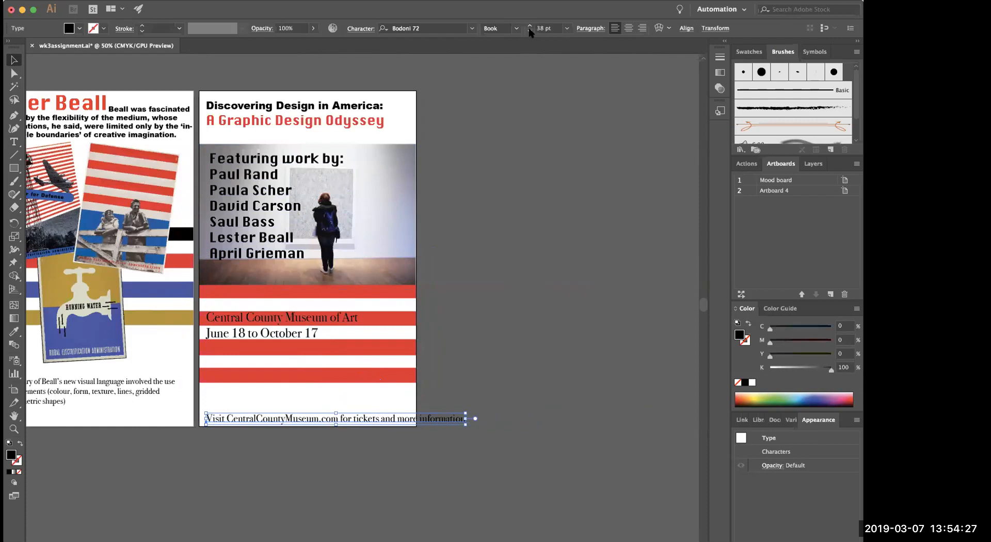
{"action": "left_click", "coordinate": [566, 28]}
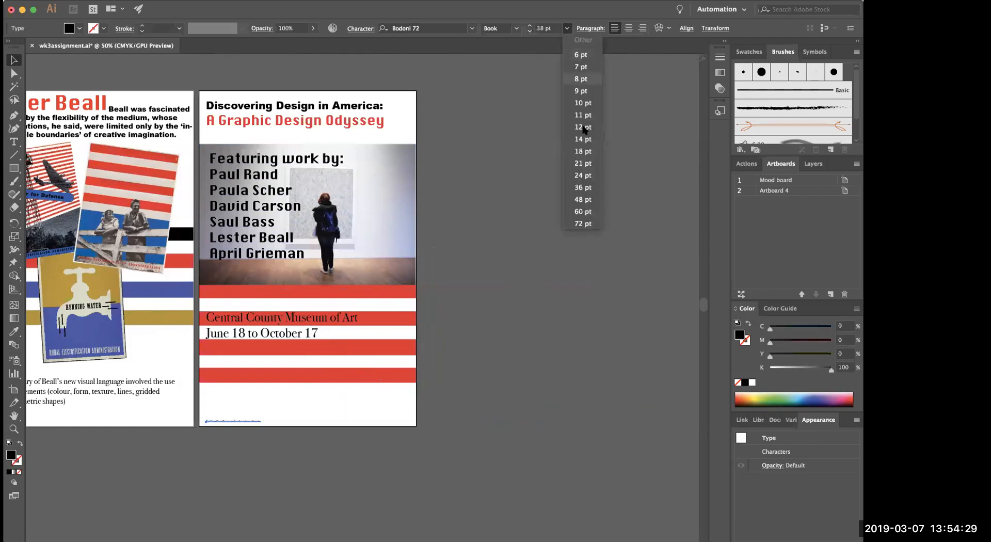
{"action": "left_click", "coordinate": [588, 177]}
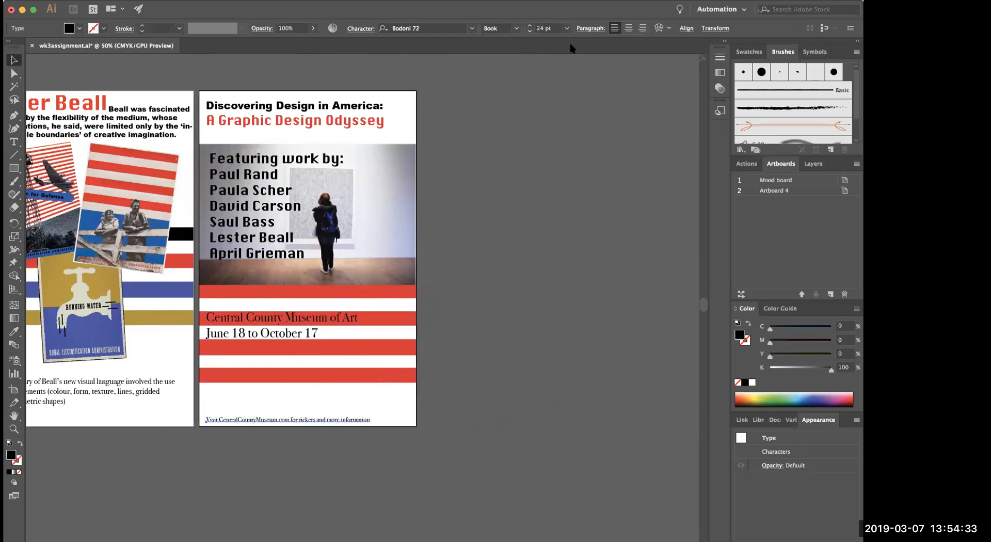
{"action": "left_click", "coordinate": [529, 25]}
{"action": "left_click", "coordinate": [529, 25]}
{"action": "left_click", "coordinate": [529, 25]}
{"action": "left_click", "coordinate": [529, 25]}
{"action": "left_click", "coordinate": [530, 25]}
{"action": "left_click", "coordinate": [529, 26]}
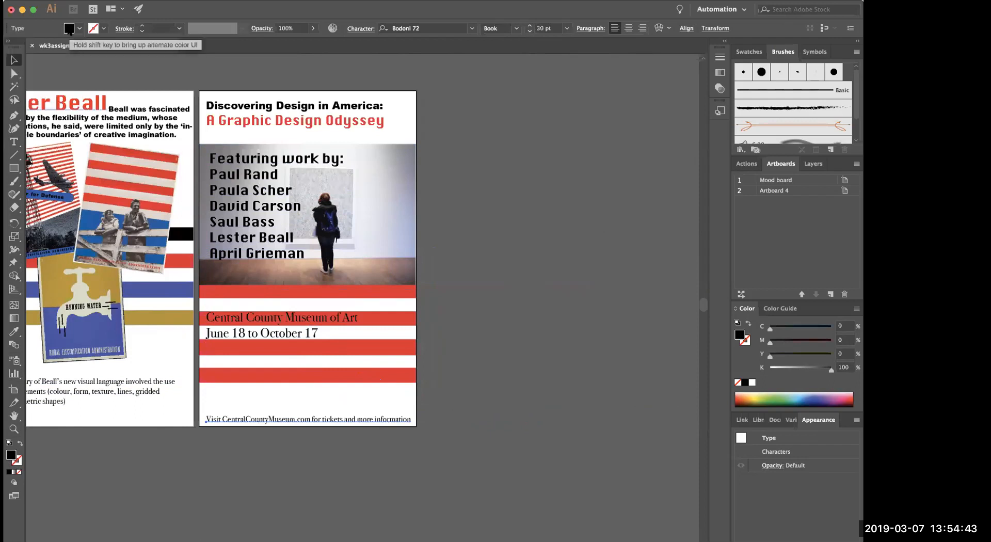
Recolour the "Visit CentralCountyMuseum.com" line with gold sampled from the mood board's bottom stripe
{"action": "left_click", "coordinate": [13, 334]}
{"action": "left_click", "coordinate": [137, 315]}
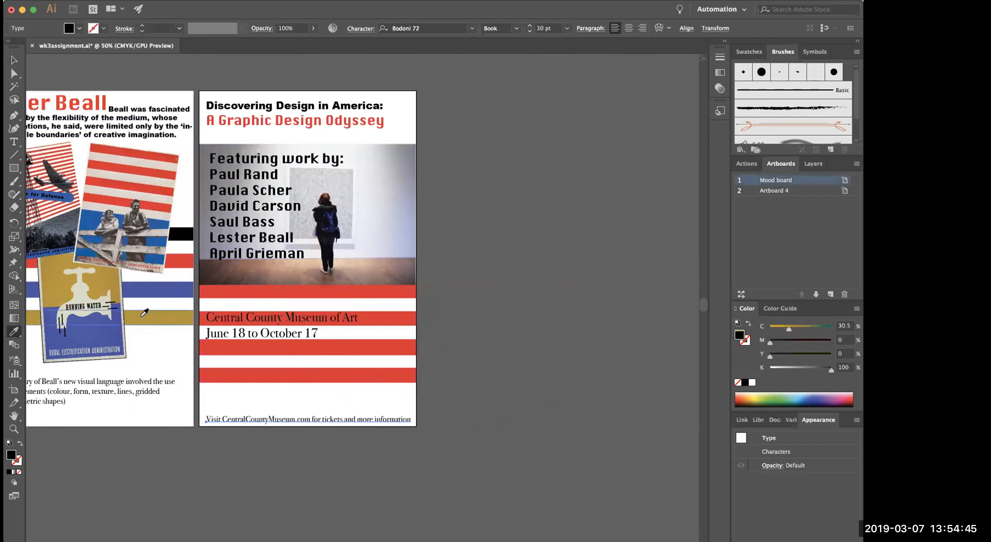
{"action": "left_click", "coordinate": [9, 64]}
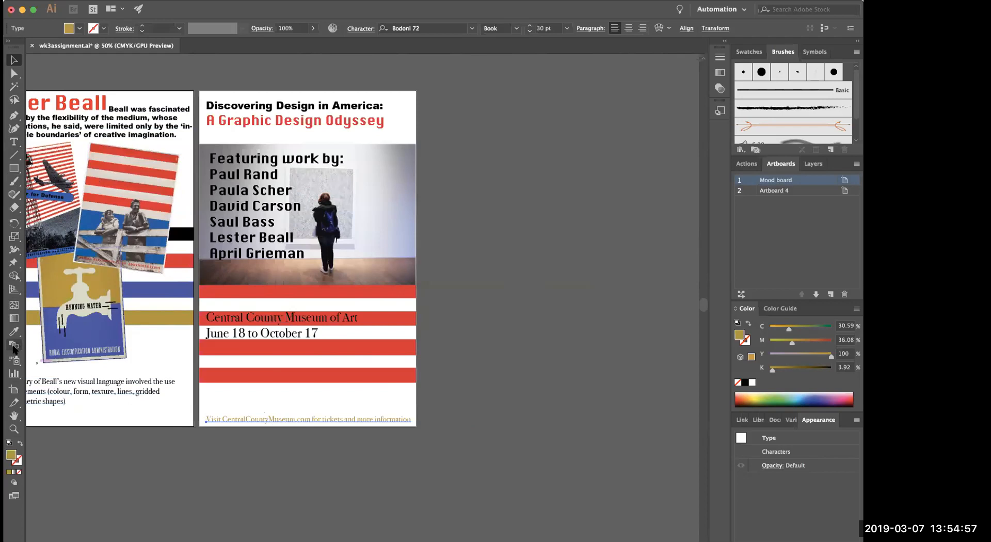
Recolour the "Visit CentralCountyMuseum.com" line with blue sampled from the mood board's stripe and set its style to Bold
{"action": "left_click", "coordinate": [14, 332]}
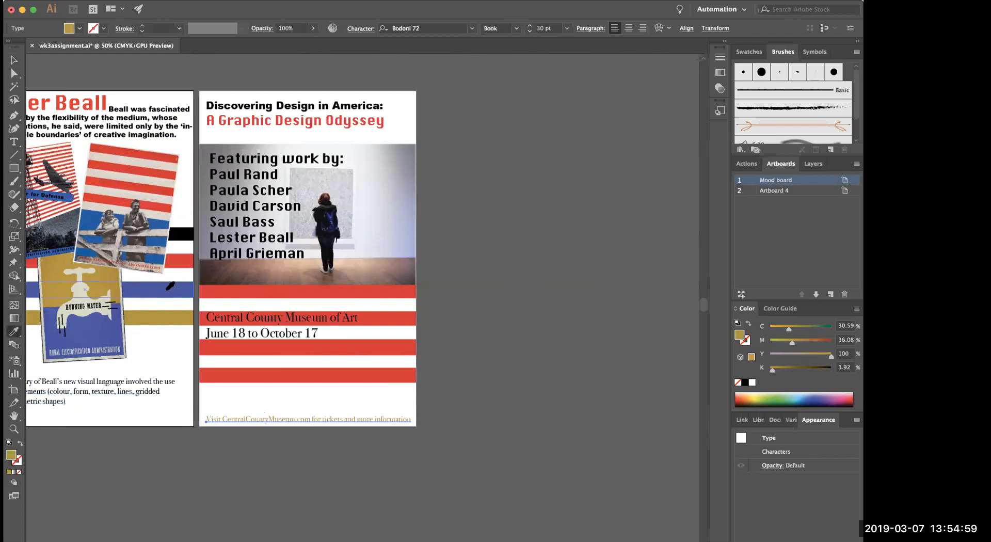
{"action": "left_click", "coordinate": [168, 291]}
{"action": "key", "text": "v"}
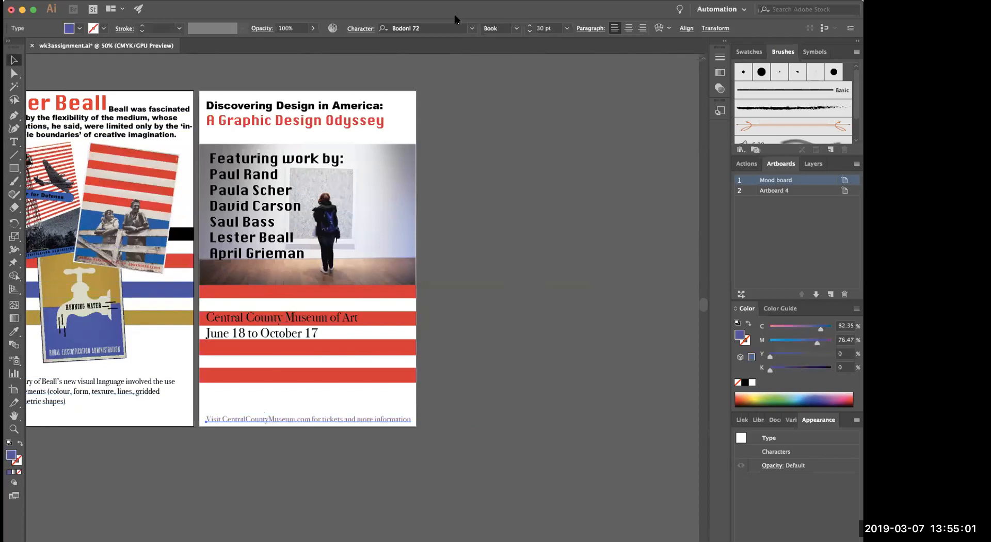
{"action": "left_click", "coordinate": [515, 28]}
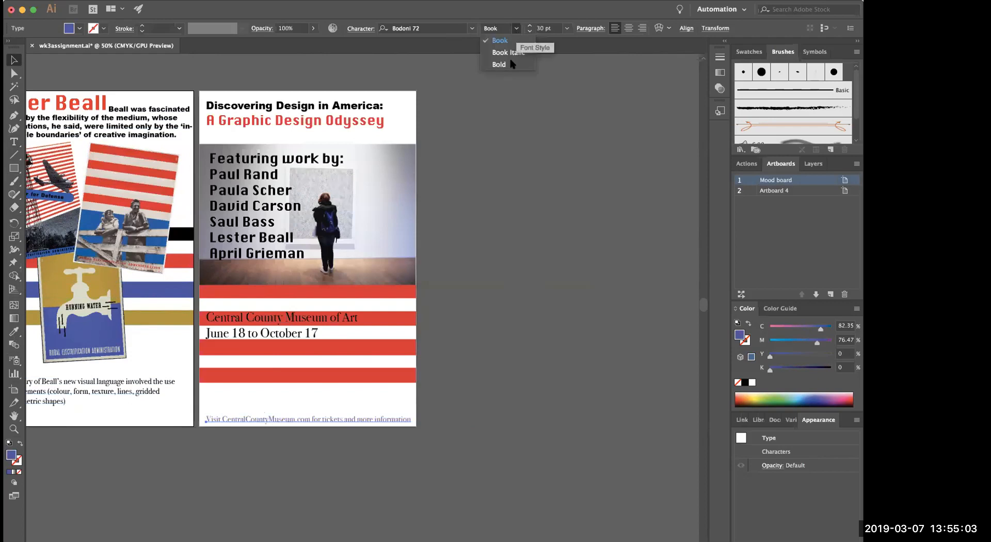
{"action": "left_click", "coordinate": [509, 57]}
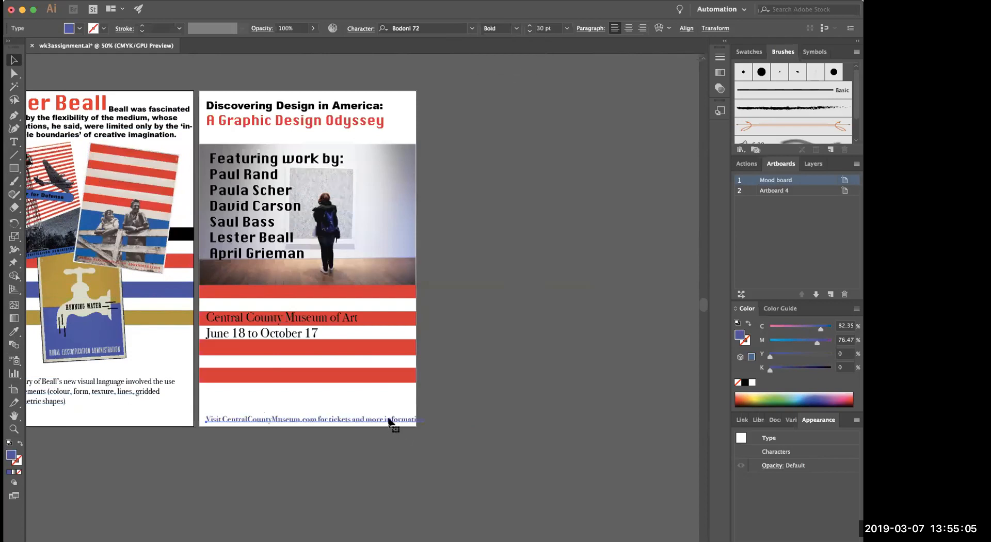
Move the blue website line slightly up and left, close to the poster's left edge
{"action": "left_click_drag", "start_coordinate": [388, 422], "coordinate": [384, 422]}
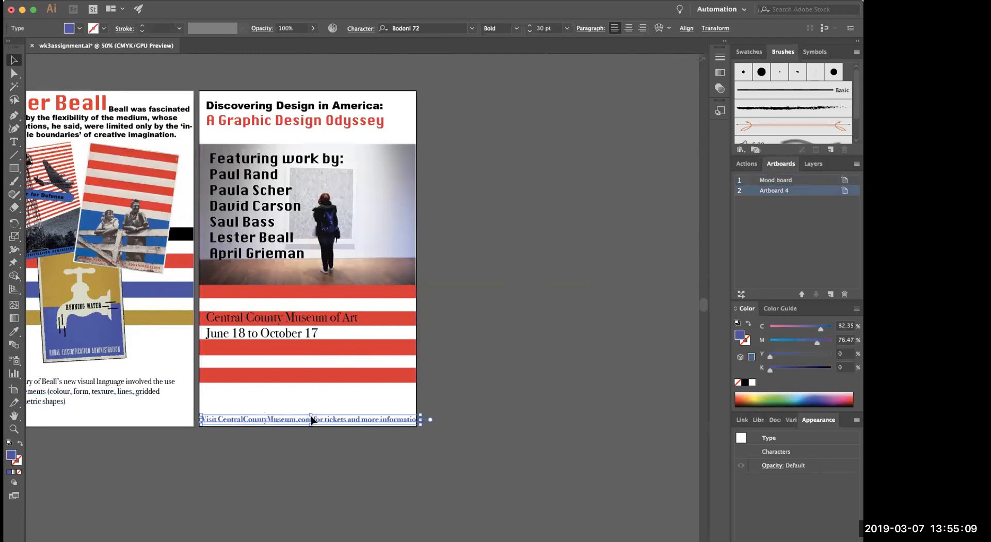
{"action": "left_click_drag", "start_coordinate": [274, 415], "coordinate": [300, 410]}
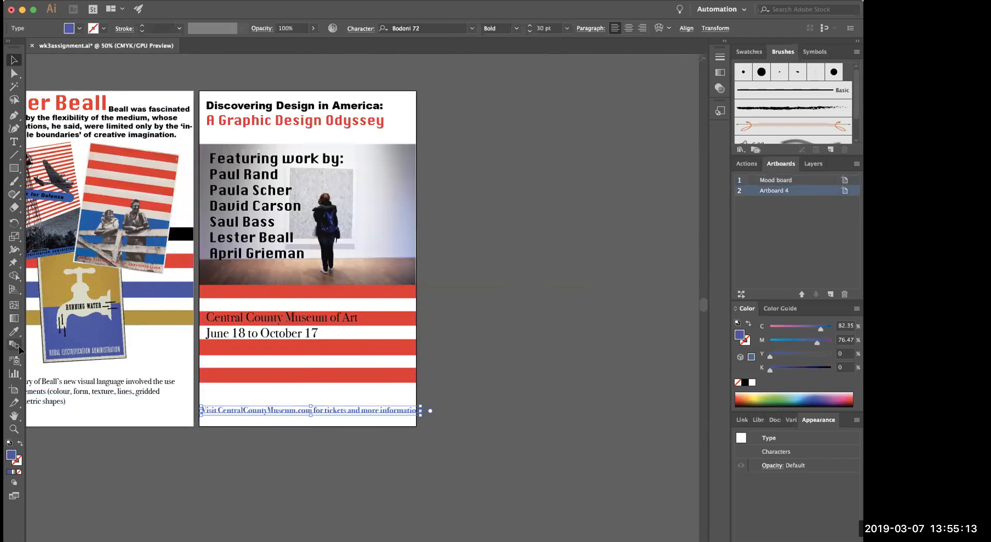
{"action": "left_click_drag", "start_coordinate": [313, 411], "coordinate": [307, 415]}
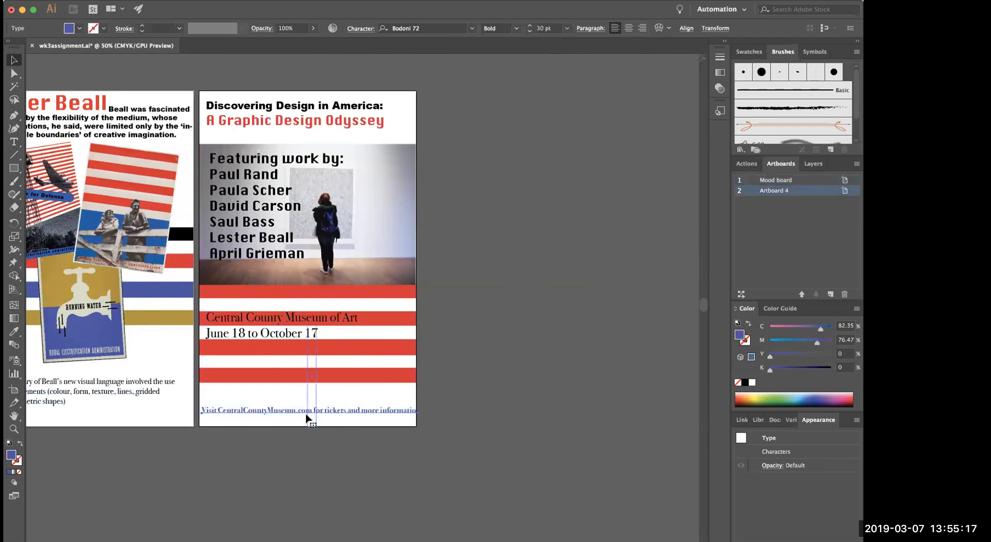
Break the website sentence into two lines after "CentralCountyMuseum.com"
{"action": "left_click", "coordinate": [15, 141]}
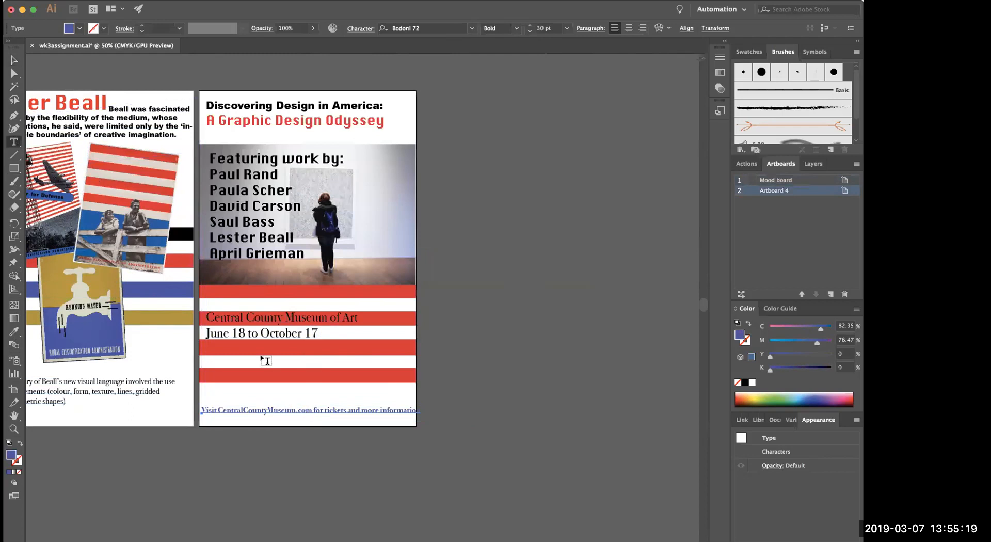
{"action": "left_click", "coordinate": [310, 409]}
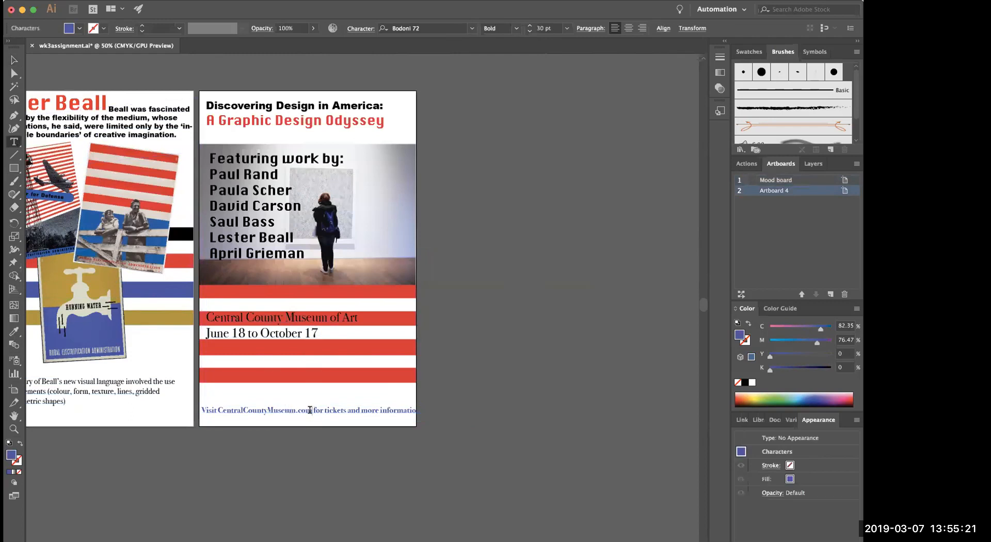
{"action": "key", "text": "Return"}
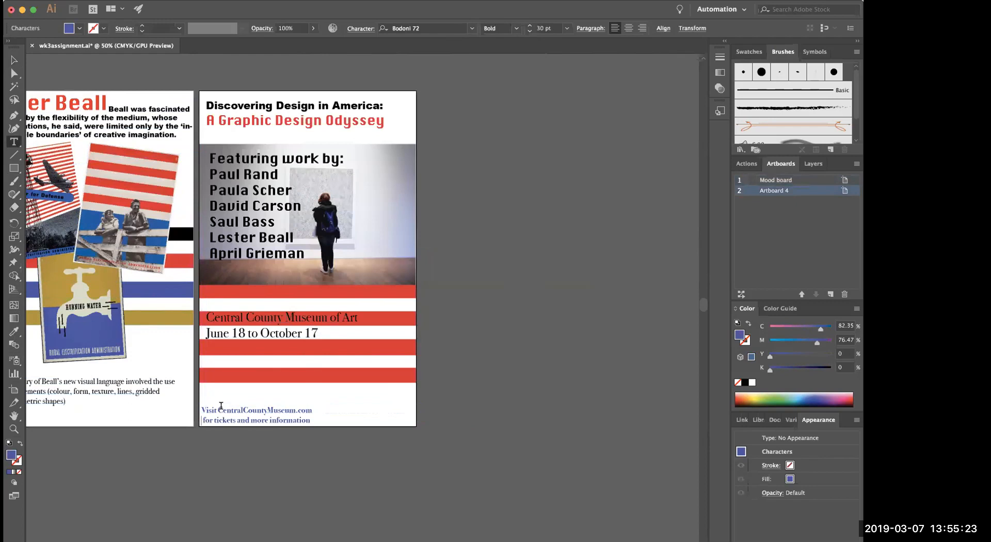
{"action": "key", "text": "BackSpace"}
{"action": "key", "text": "Return"}
{"action": "left_click", "coordinate": [14, 59]}
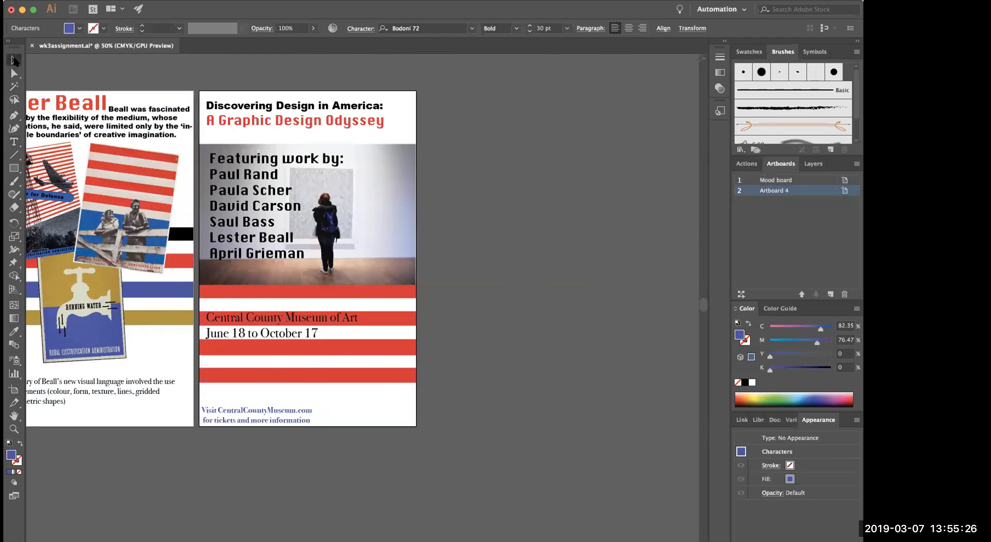
Set the two-line website text's font size to 27 pt
{"action": "left_click", "coordinate": [566, 28]}
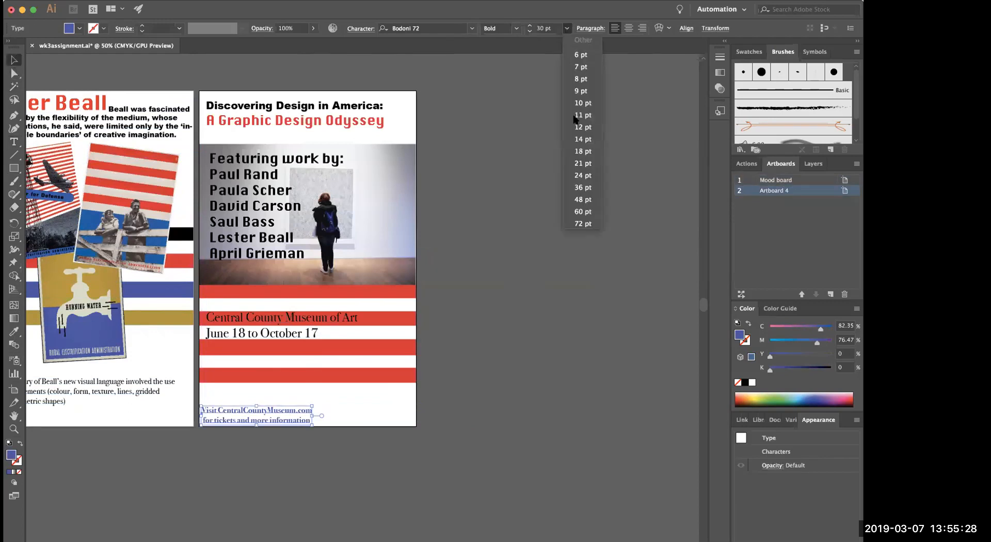
{"action": "left_click", "coordinate": [580, 199]}
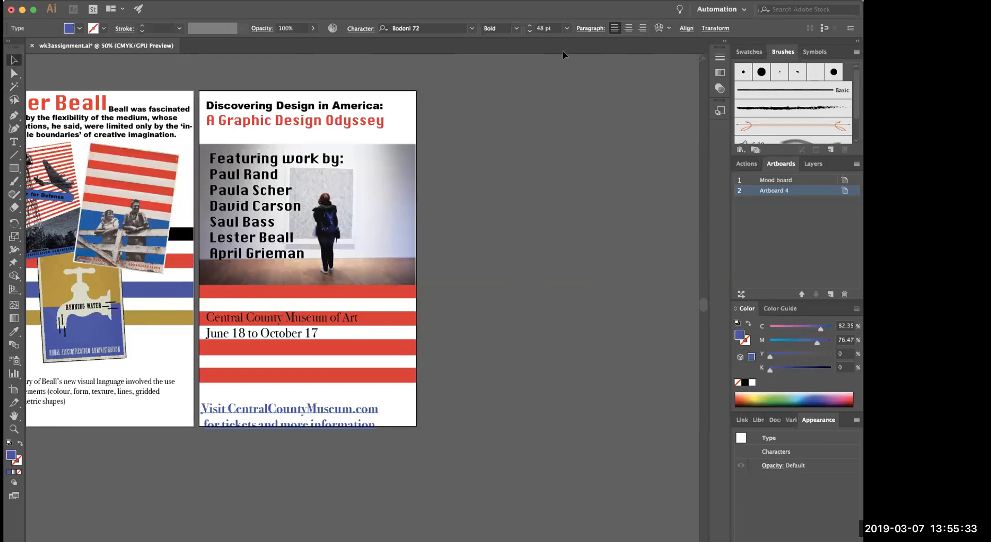
{"action": "left_click", "coordinate": [567, 29]}
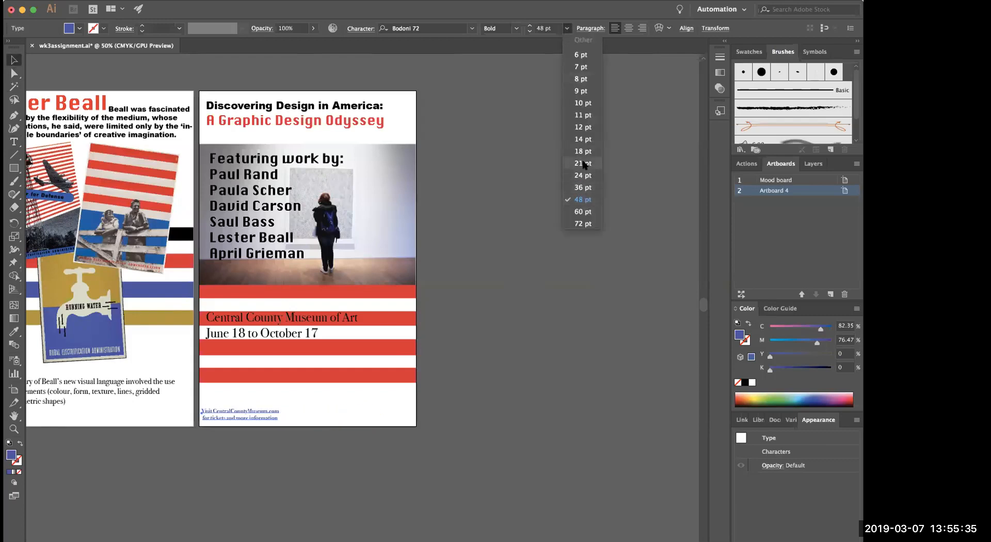
{"action": "left_click", "coordinate": [585, 176]}
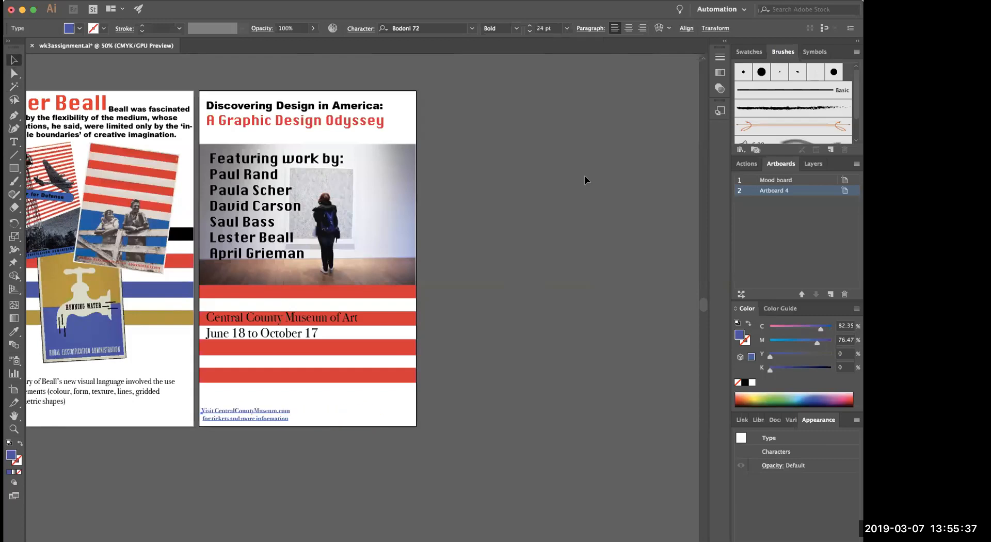
{"action": "left_click", "coordinate": [528, 25]}
{"action": "left_click", "coordinate": [528, 25]}
{"action": "left_click", "coordinate": [529, 26]}
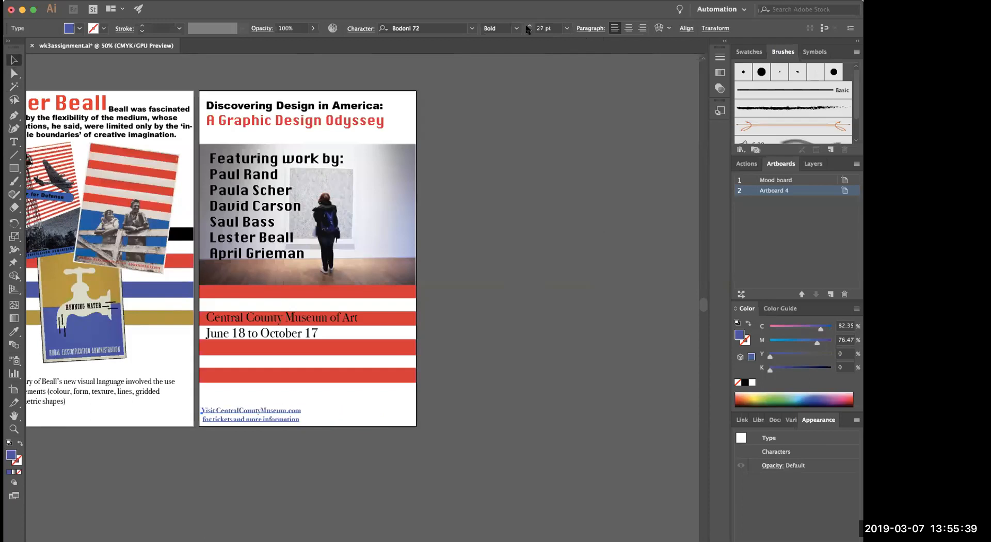
Enlarge the "Central County Museum of Art" and date text on the stripes to 60 pt
{"action": "left_click", "coordinate": [316, 321]}
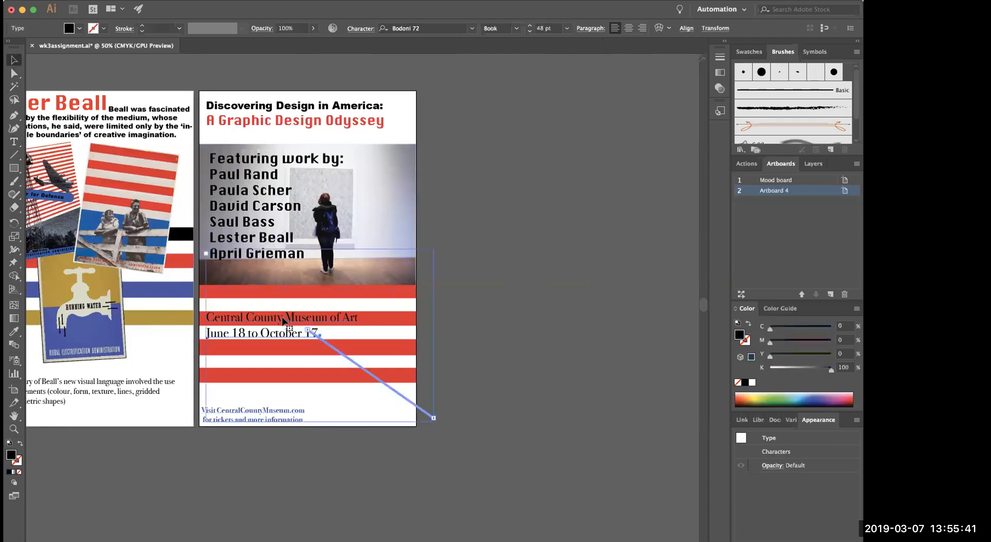
{"action": "left_click", "coordinate": [567, 28]}
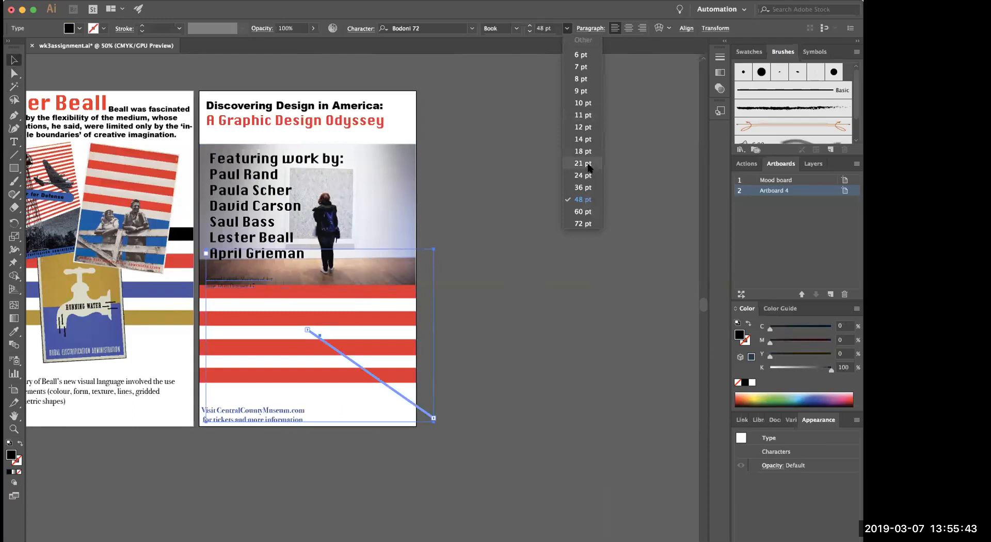
{"action": "left_click", "coordinate": [583, 212]}
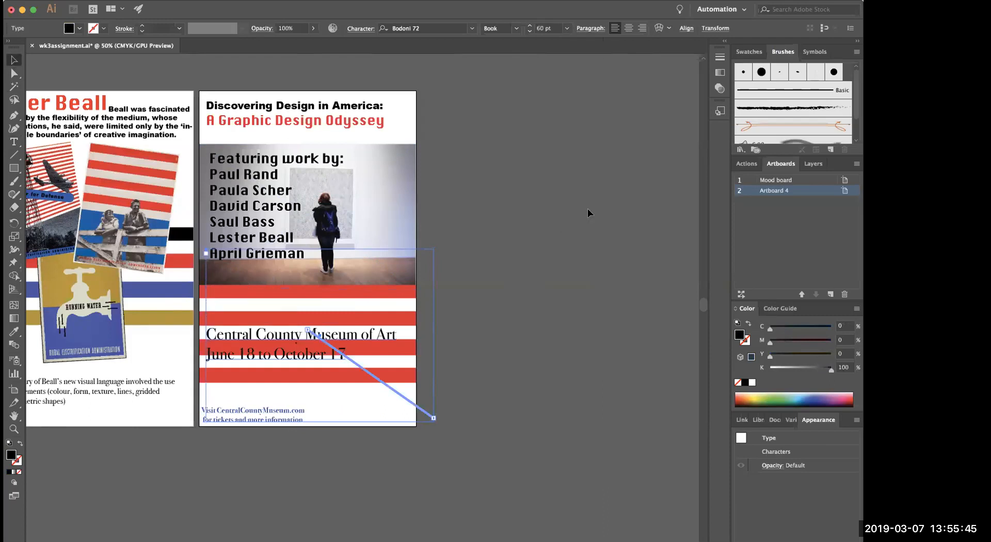
{"action": "double_click", "coordinate": [207, 353]}
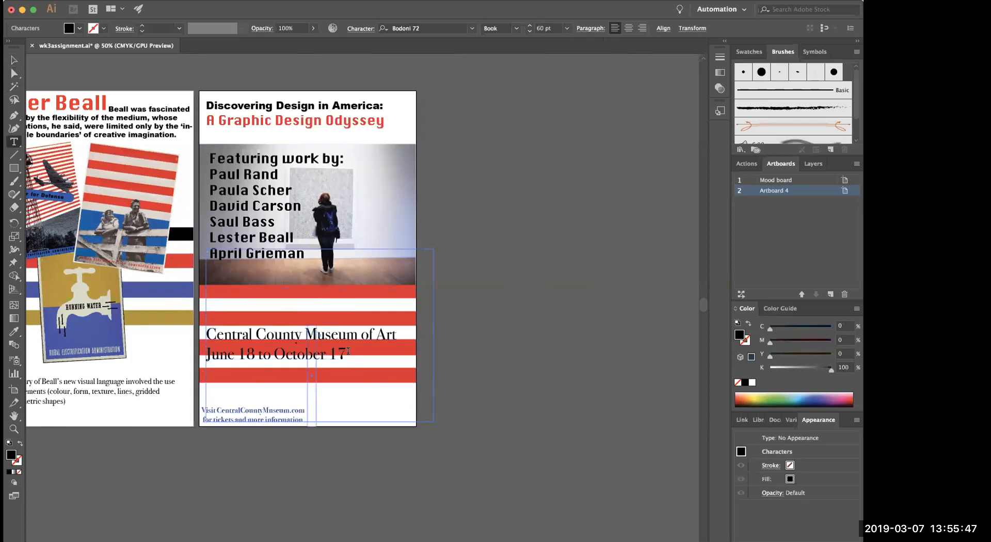
{"action": "left_click_drag", "start_coordinate": [348, 350], "coordinate": [353, 351]}
{"action": "left_click_drag", "start_coordinate": [213, 360], "coordinate": [164, 352]}
{"action": "key", "text": "Escape"}
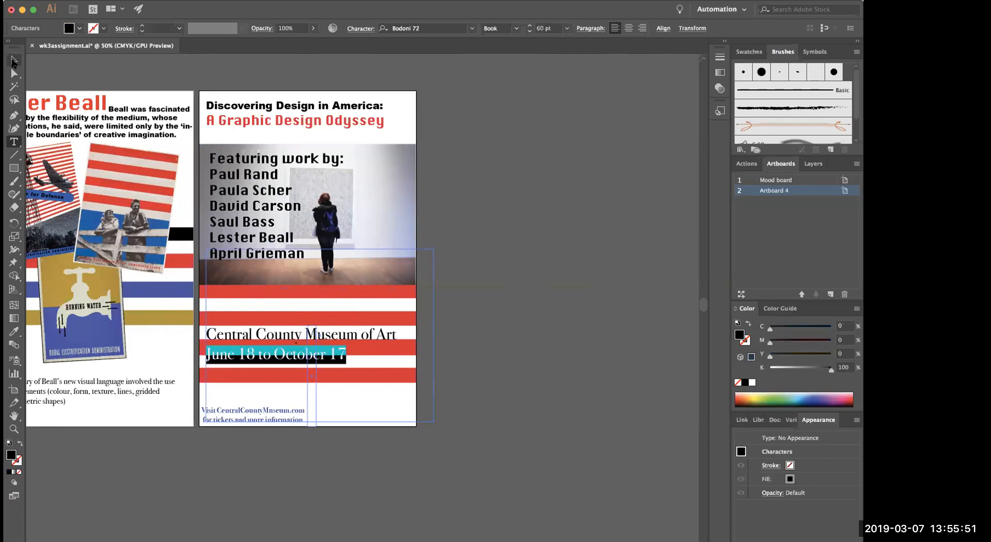
Shift the museum name and date text slightly up and left to line up with the website text, and set it to 59 pt
{"action": "mouse_move", "coordinate": [234, 358]}
{"action": "left_mouse_down"}
{"action": "mouse_move", "coordinate": [231, 340]}
{"action": "mouse_move", "coordinate": [231, 355]}
{"action": "left_mouse_up"}
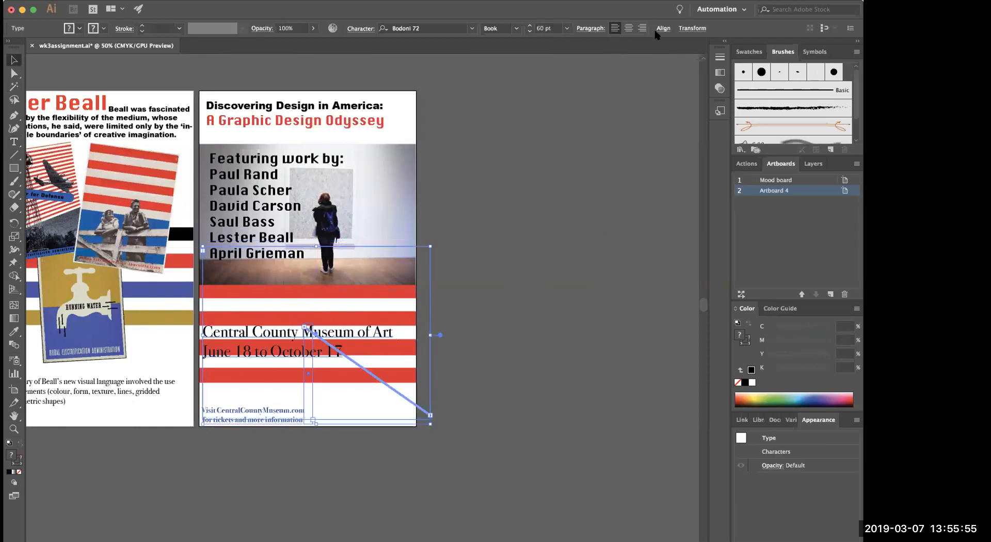
{"action": "left_click", "coordinate": [530, 31]}
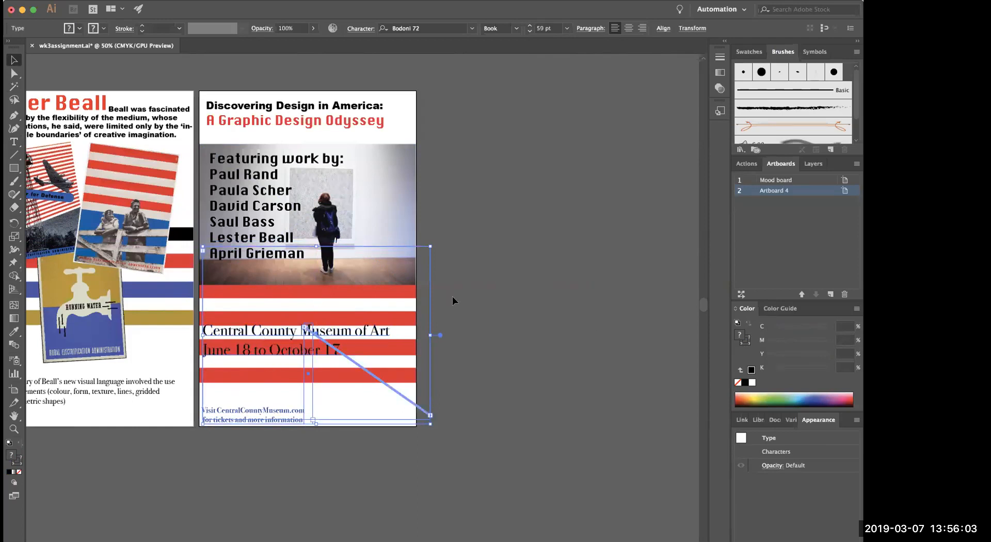
{"action": "left_click", "coordinate": [457, 220]}
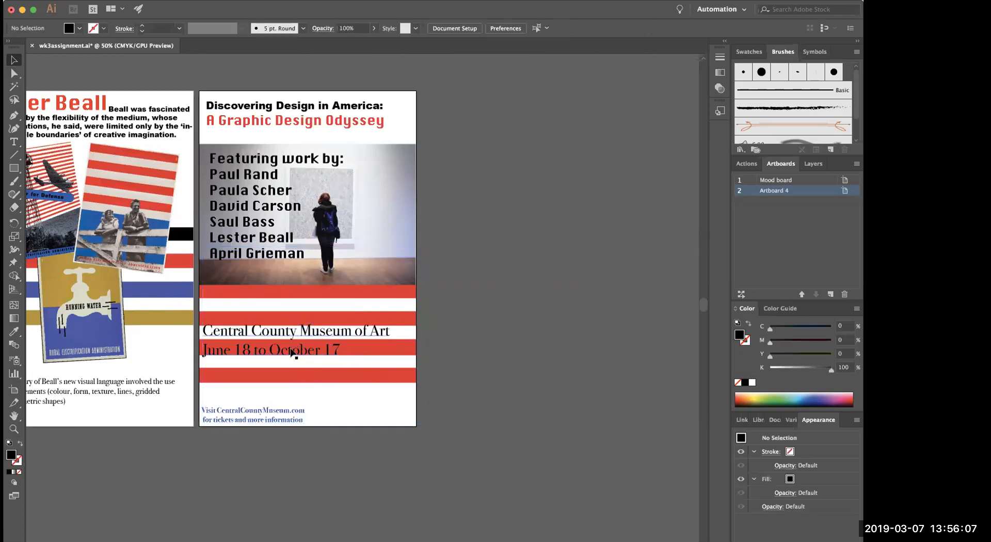
Switch to the browser and check the Week 3 Assignment page for the mood board and poster requirements
{"action": "scroll", "coordinate": [452, 372], "scroll_direction": "left", "scroll_amount": 5}
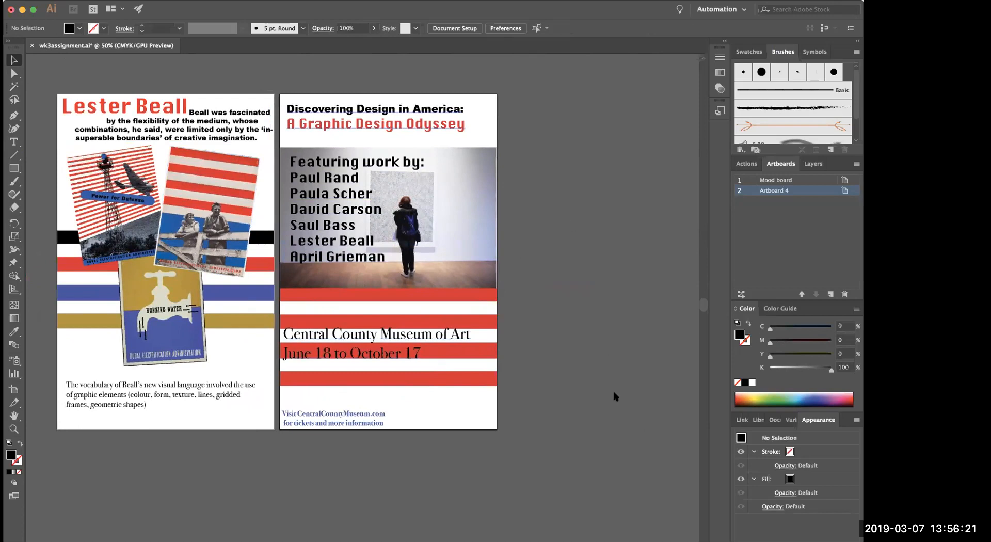
{"action": "key", "text": "super+Tab"}
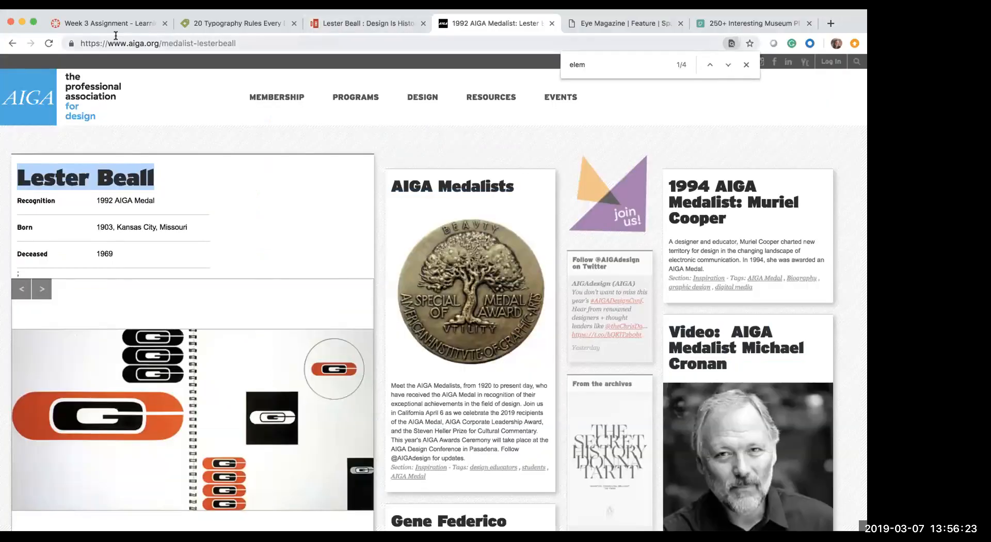
{"action": "left_click", "coordinate": [105, 22]}
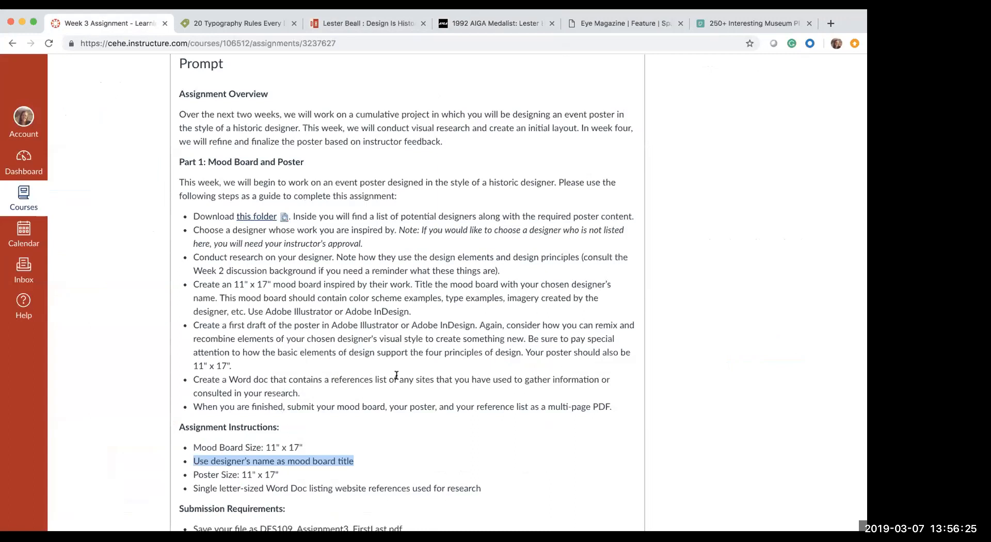
{"action": "scroll", "coordinate": [396, 375], "scroll_direction": "down", "scroll_amount": 2}
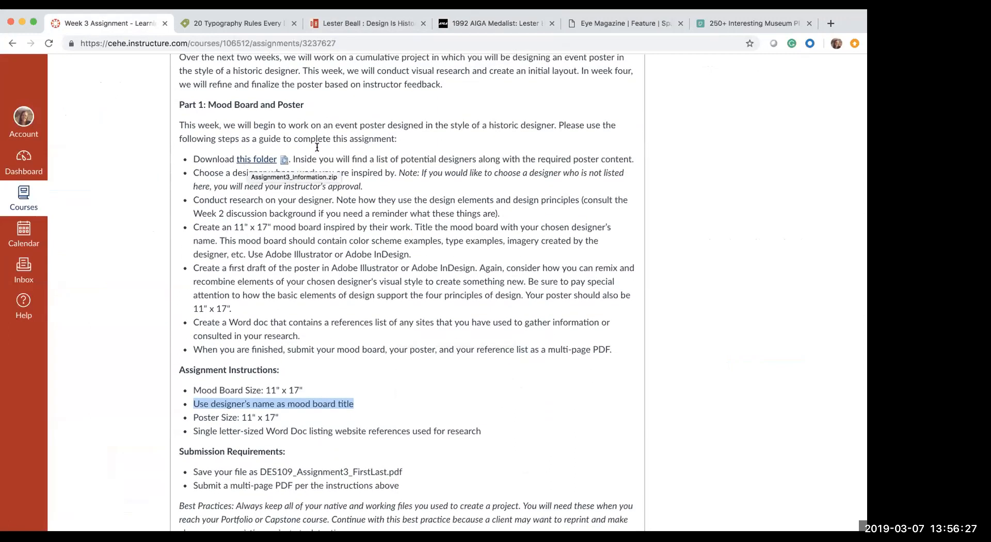
{"action": "left_click_drag", "start_coordinate": [229, 213], "coordinate": [234, 227]}
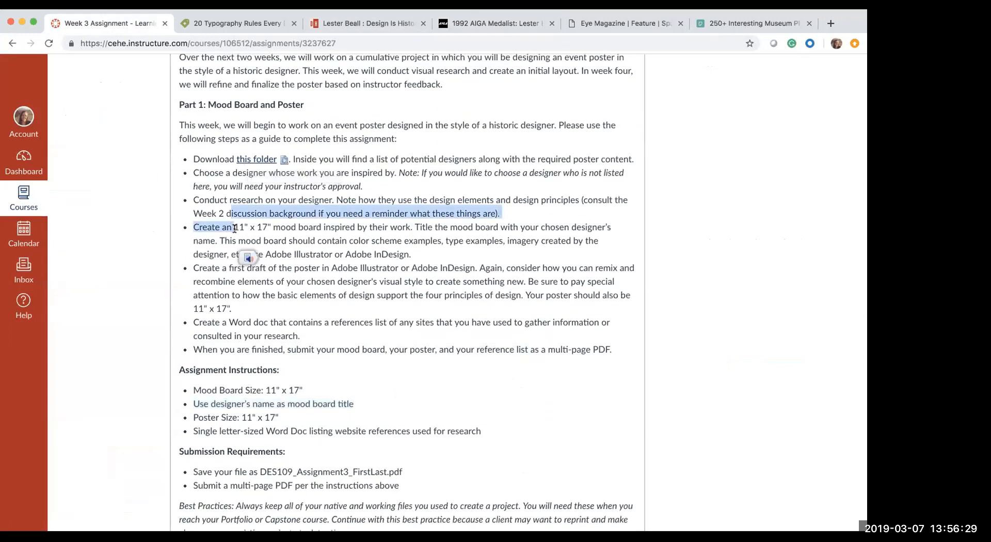
Read the rest of the assignment page for the draft poster steps, required sizes, references document and submission requirements
{"action": "scroll", "coordinate": [257, 333], "scroll_direction": "down", "scroll_amount": 1}
{"action": "scroll", "coordinate": [257, 333], "scroll_direction": "down", "scroll_amount": 3}
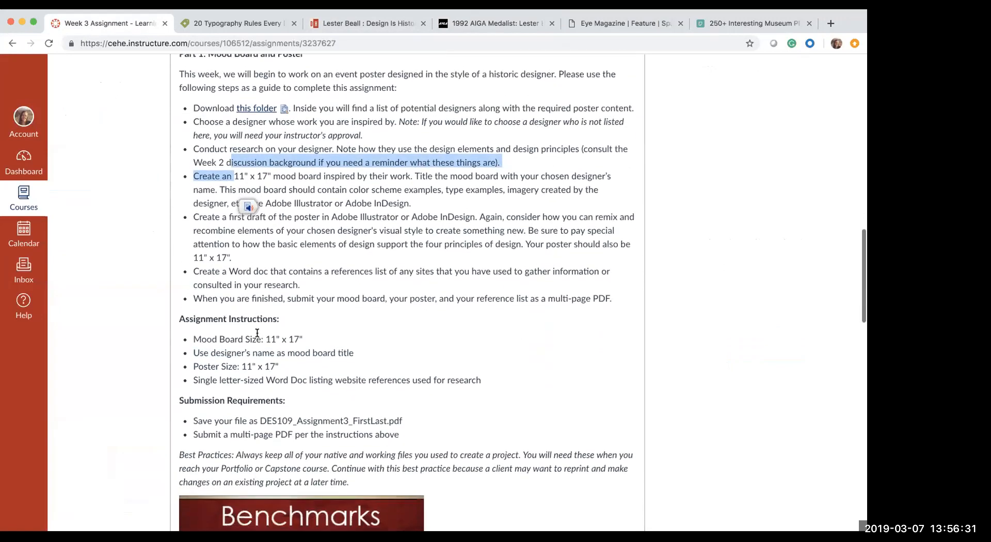
{"action": "left_click_drag", "start_coordinate": [281, 200], "coordinate": [315, 206]}
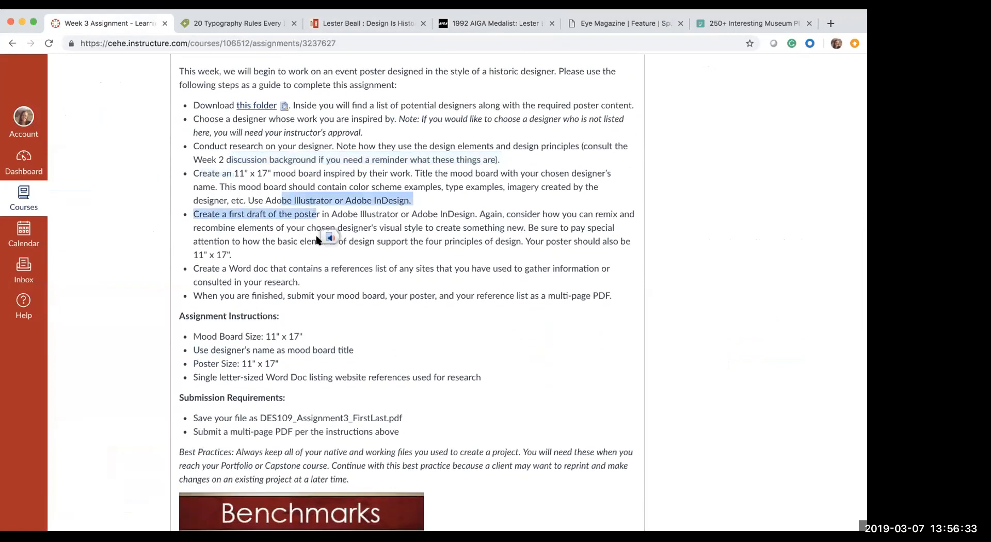
{"action": "scroll", "coordinate": [320, 238], "scroll_direction": "down", "scroll_amount": 4}
{"action": "scroll", "coordinate": [319, 251], "scroll_direction": "down", "scroll_amount": 1}
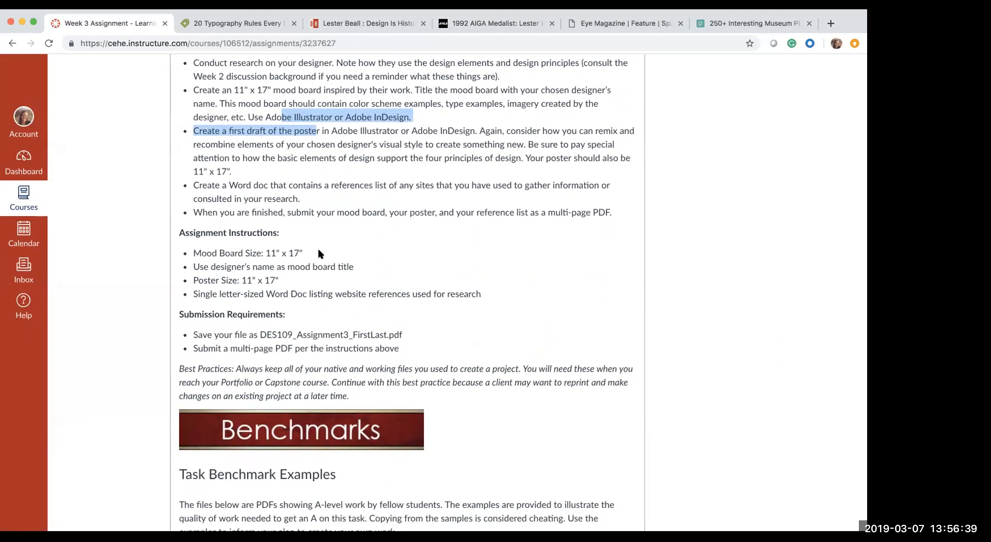
{"action": "scroll", "coordinate": [319, 253], "scroll_direction": "down", "scroll_amount": 3}
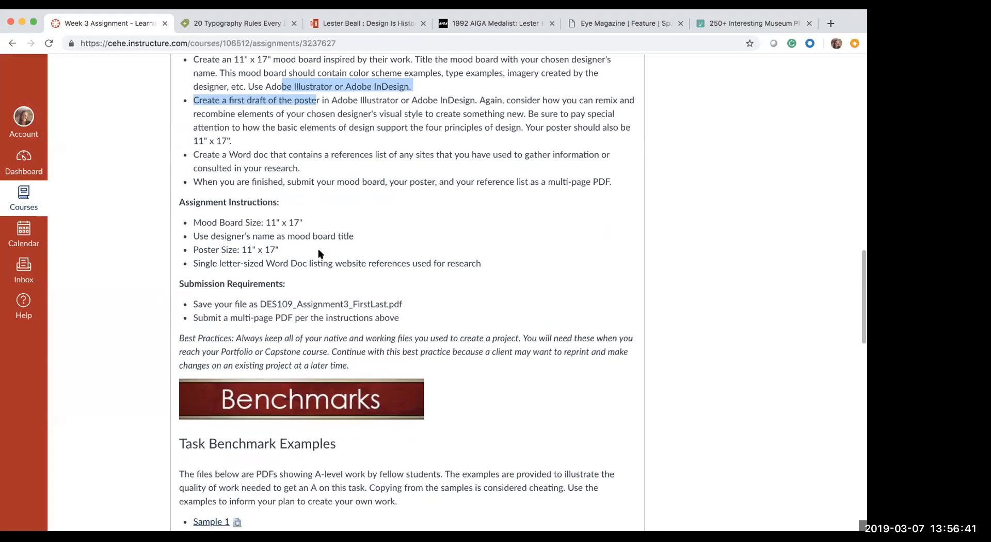
{"action": "scroll", "coordinate": [319, 253], "scroll_direction": "down", "scroll_amount": 2}
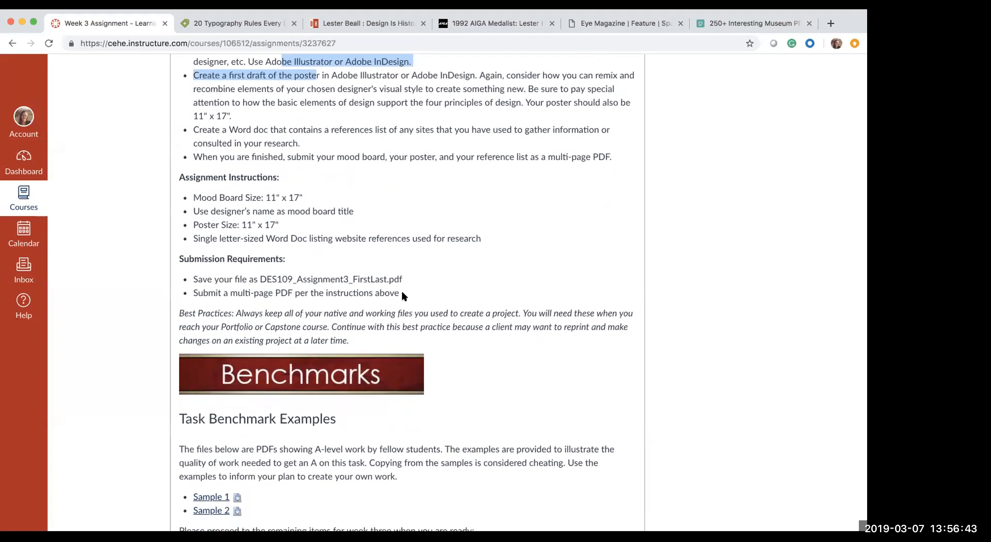
{"action": "scroll", "coordinate": [402, 295], "scroll_direction": "down", "scroll_amount": 1}
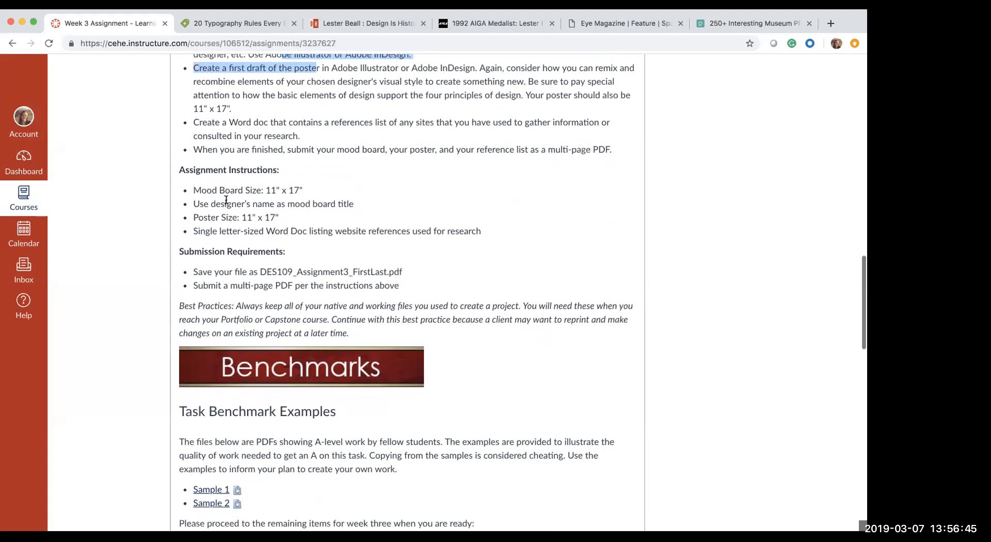
{"action": "left_click_drag", "start_coordinate": [207, 191], "coordinate": [353, 205]}
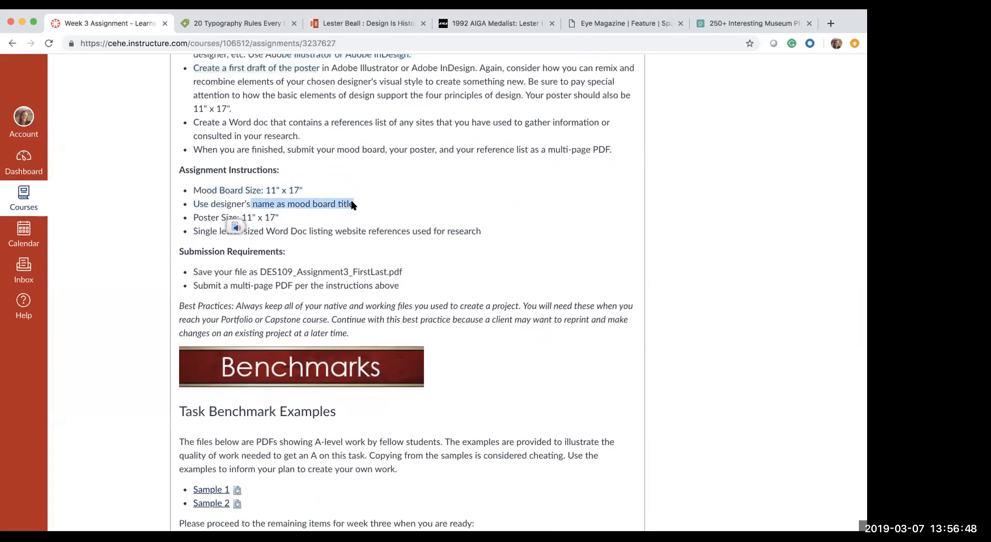
{"action": "left_click", "coordinate": [271, 219]}
{"action": "left_click_drag", "start_coordinate": [241, 218], "coordinate": [283, 221]}
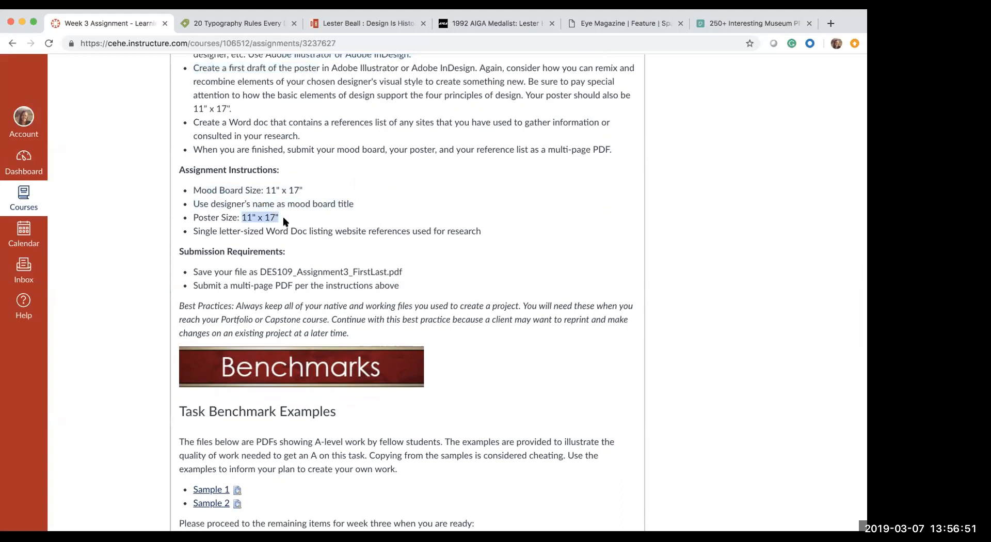
{"action": "left_click", "coordinate": [258, 231]}
Switch back to Illustrator and add a third blank artboard beside the poster for the references page
{"action": "key", "text": "super+Tab"}
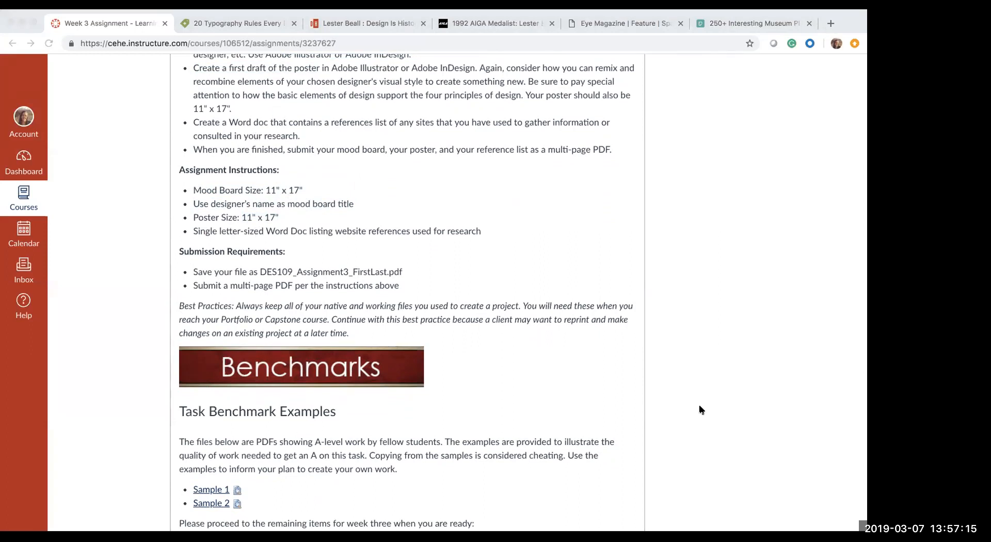
{"action": "left_click", "coordinate": [660, 422]}
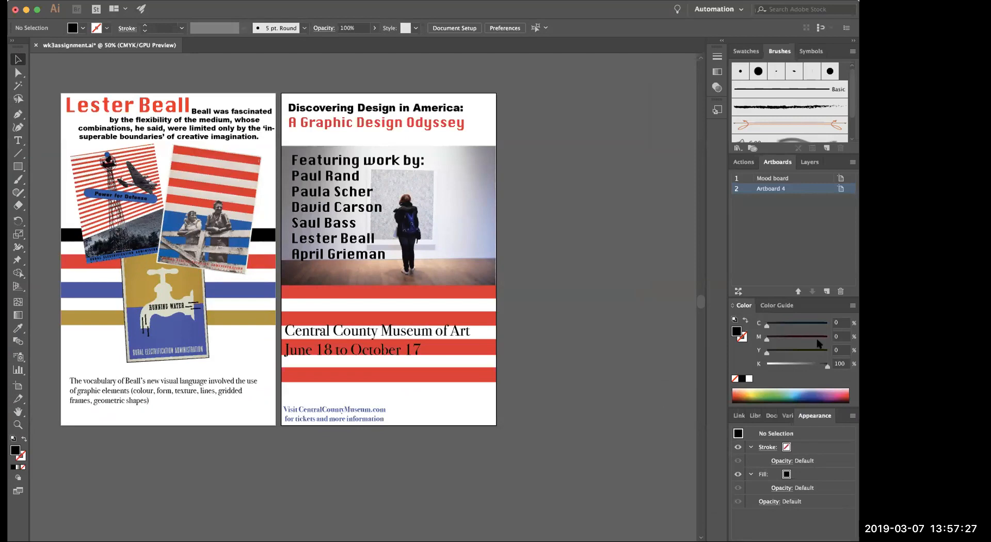
{"action": "left_click", "coordinate": [826, 291]}
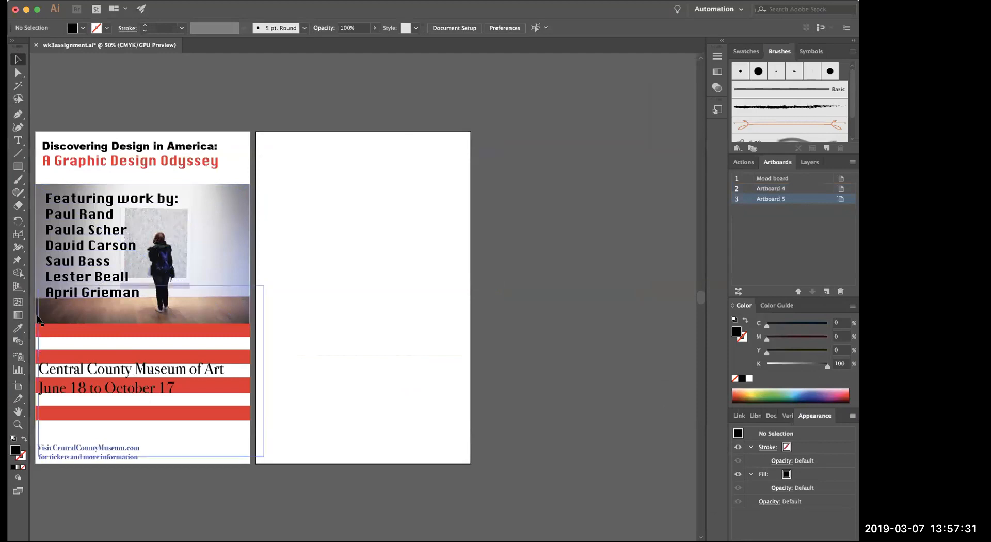
Add an area text block reading "APA FORMAT OF REFERENCES" at the top of the new artboard, with "REFERENCES" starting the second line
{"action": "left_click", "coordinate": [18, 140]}
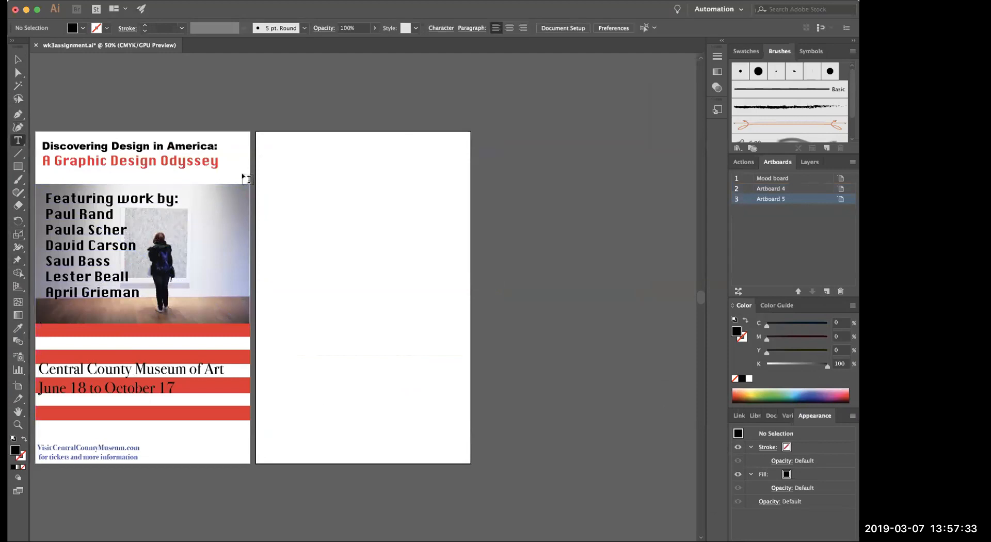
{"action": "left_click_drag", "start_coordinate": [266, 147], "coordinate": [450, 212]}
{"action": "type", "text": "APA FORMA"}
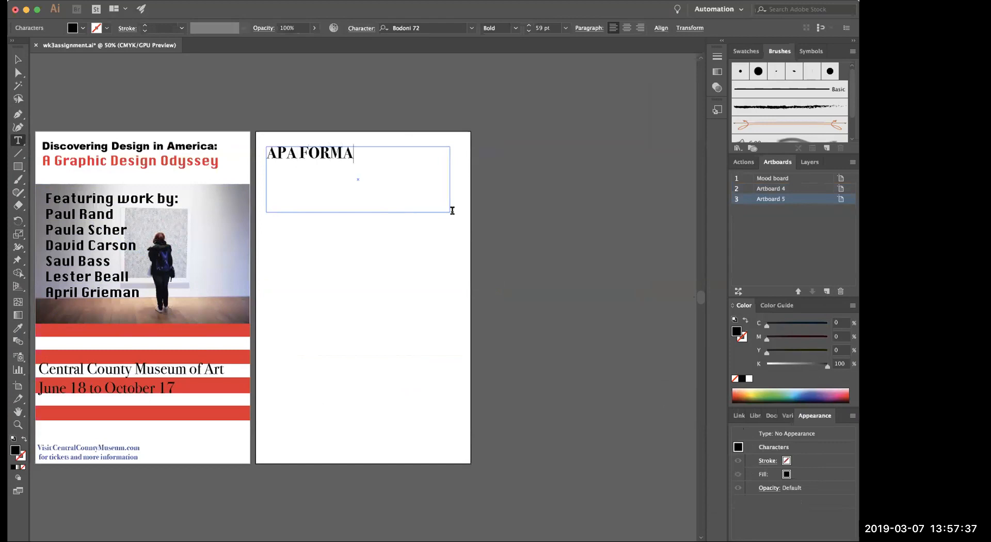
{"action": "type", "text": "T OF REF"}
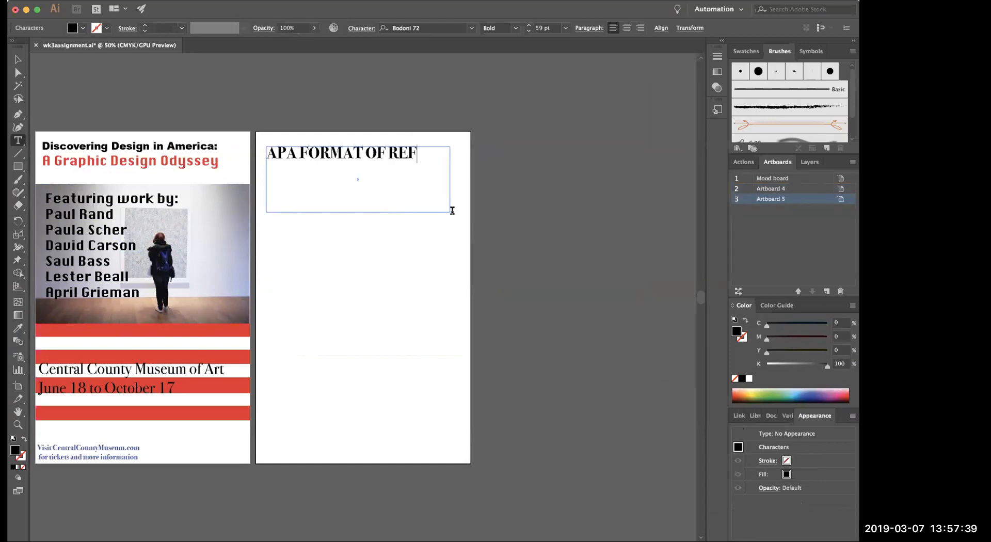
{"action": "type", "text": "ERENCES"}
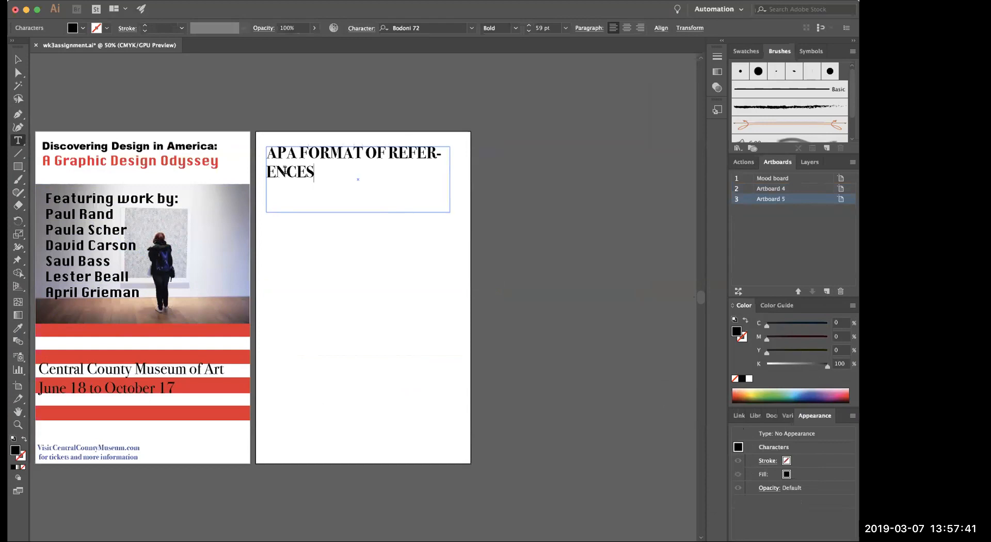
{"action": "left_click", "coordinate": [390, 149]}
{"action": "key", "text": "Return"}
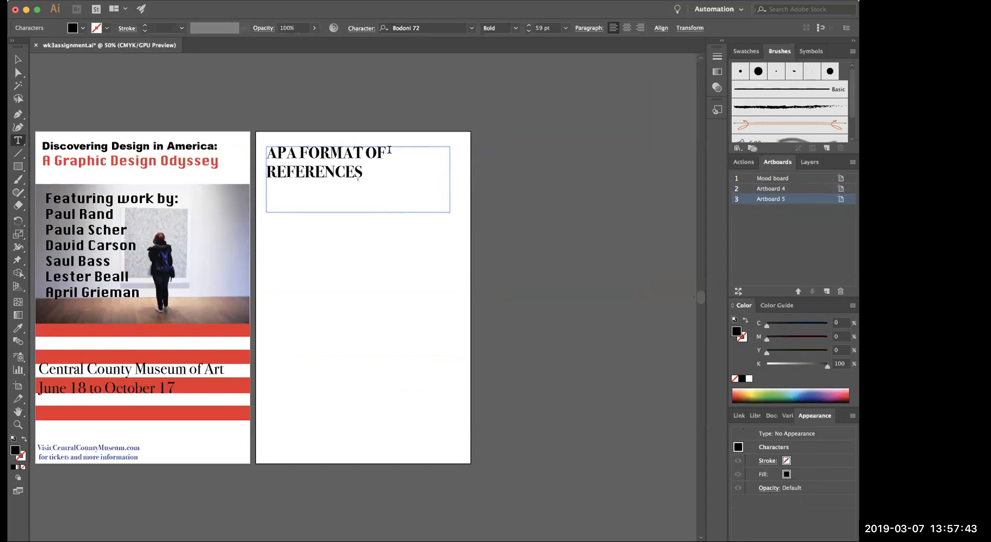
{"action": "key", "text": "Escape"}
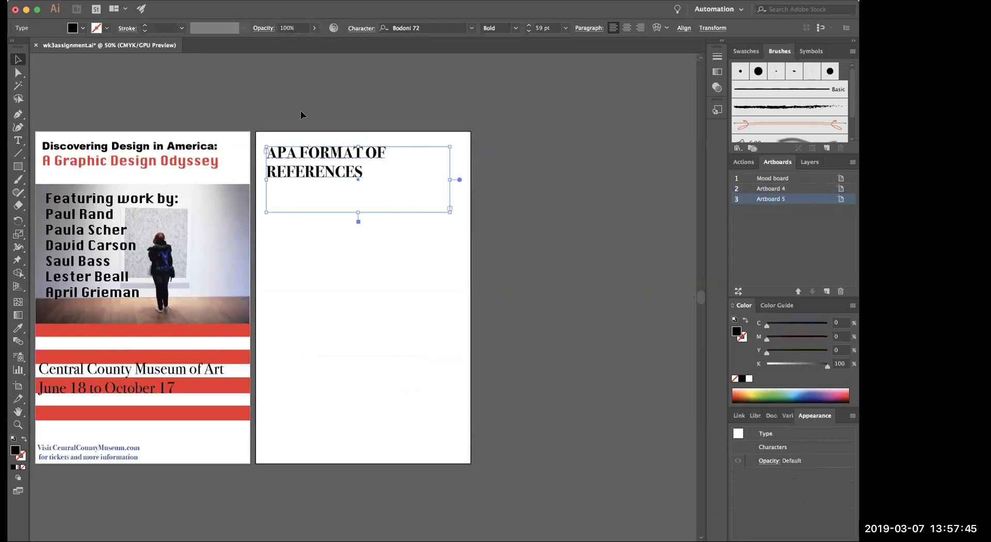
Deselect the references heading and save the three-artboard document under its existing file name
{"action": "scroll", "coordinate": [297, 117], "scroll_direction": "left", "scroll_amount": 5}
{"action": "left_click", "coordinate": [263, 97]}
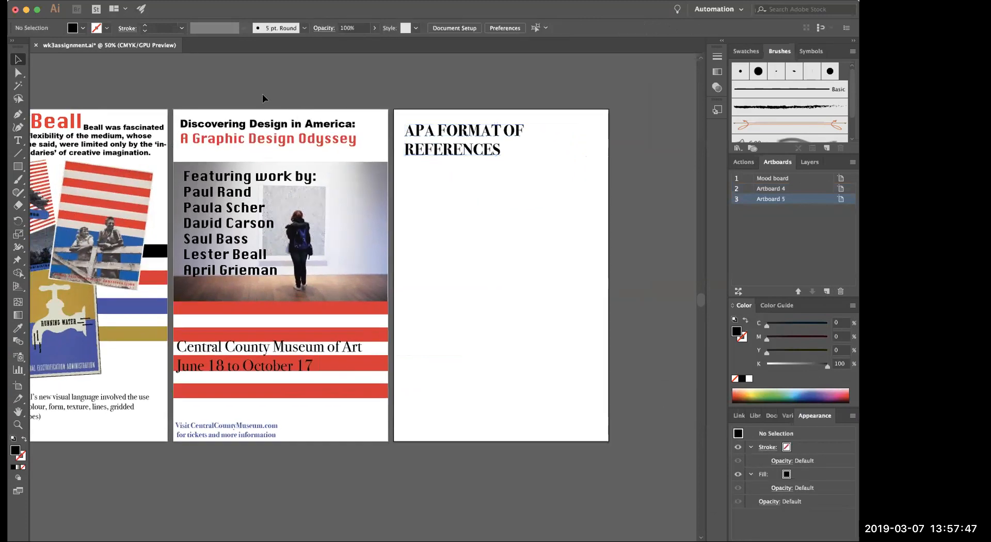
{"action": "scroll", "coordinate": [193, 100], "scroll_direction": "left", "scroll_amount": 2}
{"action": "scroll", "coordinate": [193, 101], "scroll_direction": "left", "scroll_amount": 2}
{"action": "scroll", "coordinate": [194, 100], "scroll_direction": "down", "scroll_amount": 1}
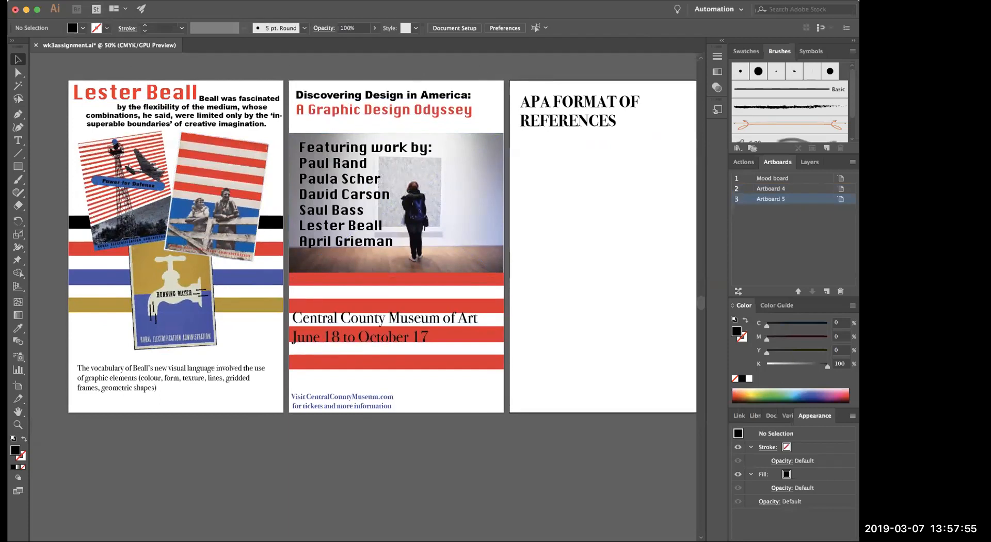
{"action": "left_click", "coordinate": [85, 1]}
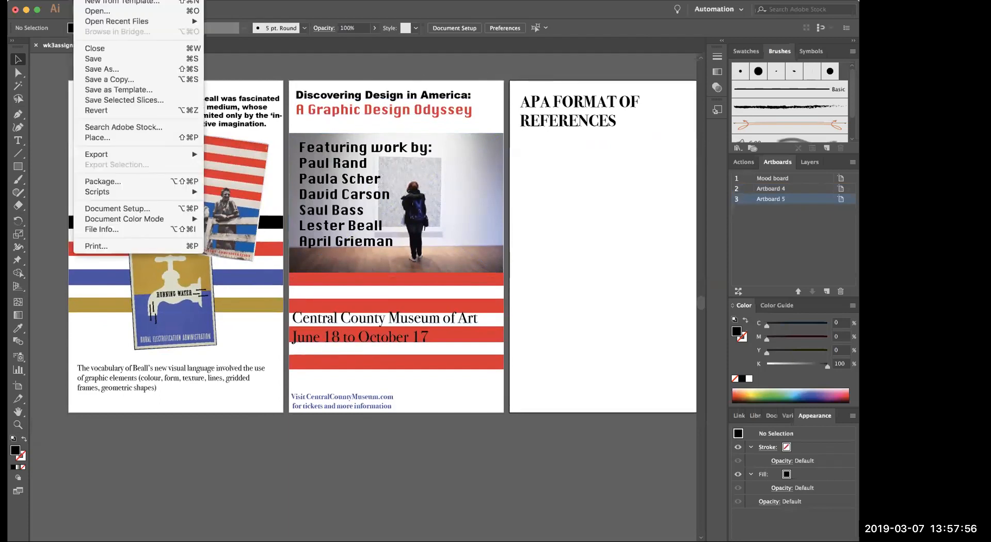
{"action": "left_click", "coordinate": [104, 58]}
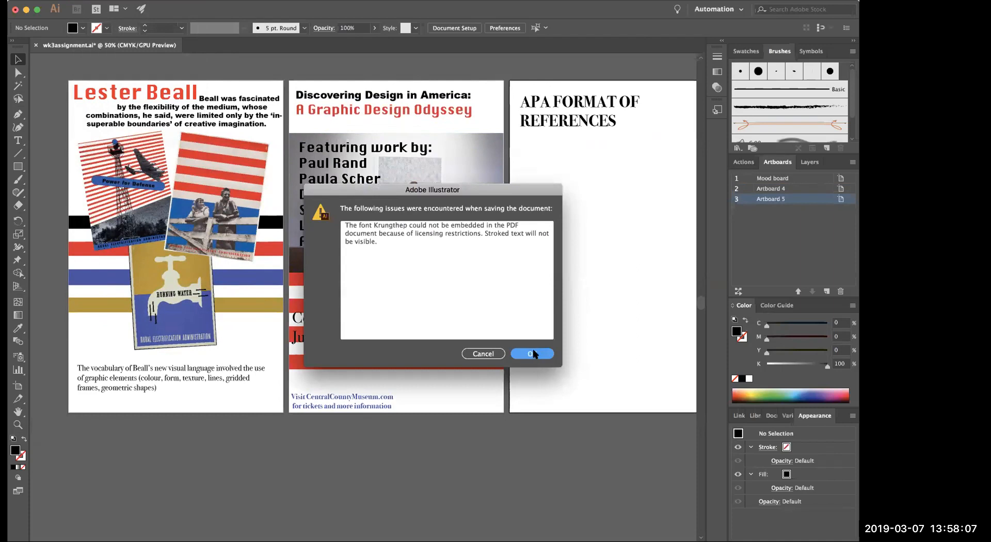
{"action": "left_click", "coordinate": [542, 354]}
{"action": "left_click", "coordinate": [542, 354]}
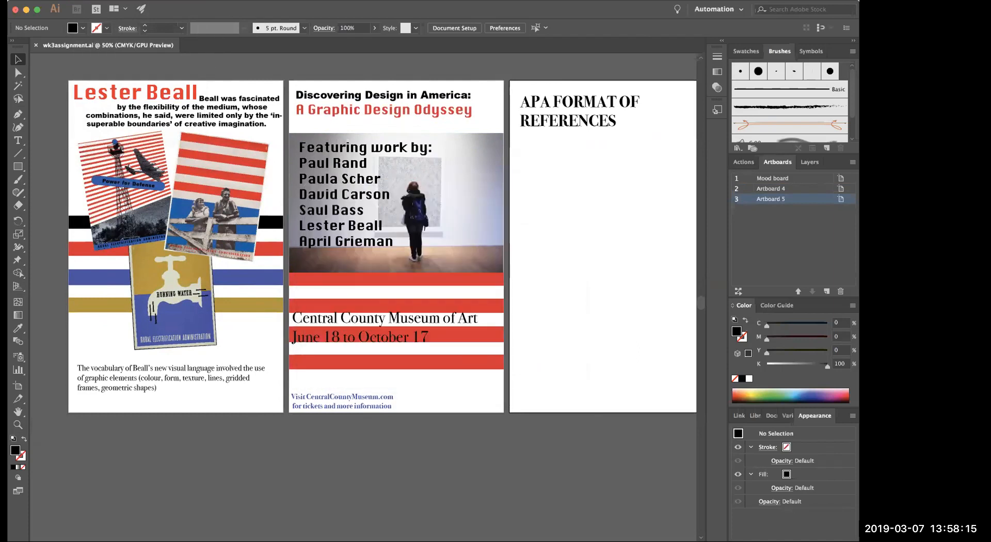
Start saving the document as wk3assignment.pdf in the Wk3 folder, using Adobe PDF format with all artboards included
{"action": "left_click", "coordinate": [88, 1]}
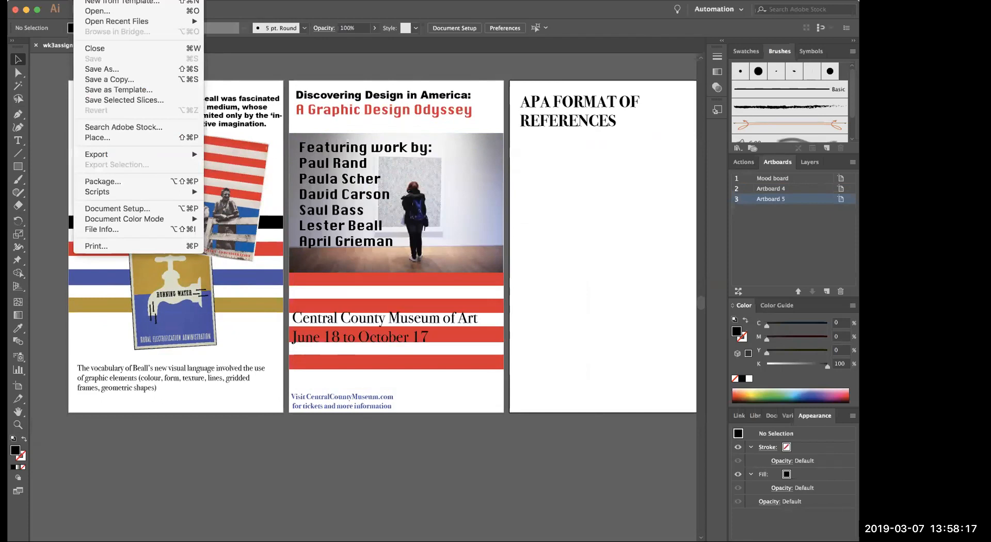
{"action": "mouse_move", "coordinate": [132, 150]}
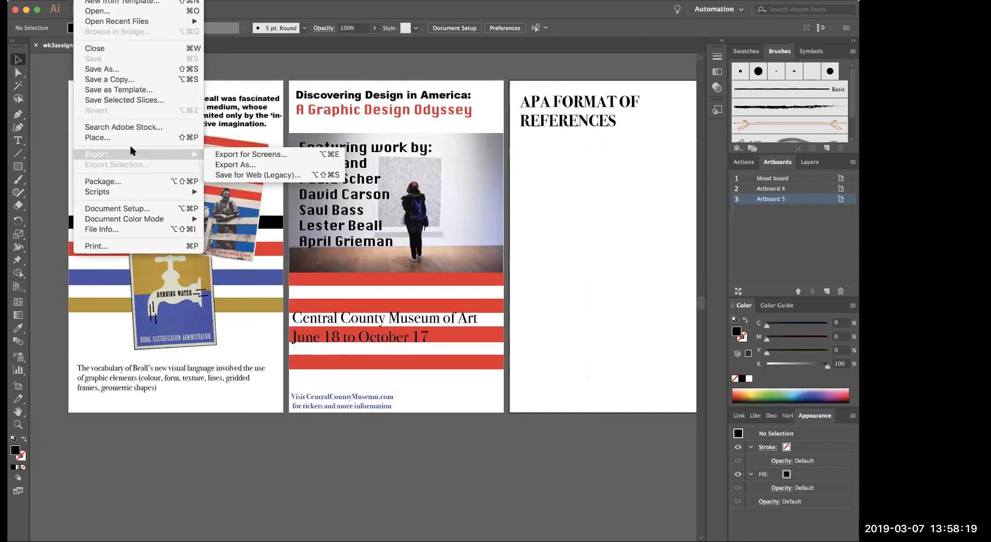
{"action": "left_click", "coordinate": [110, 69]}
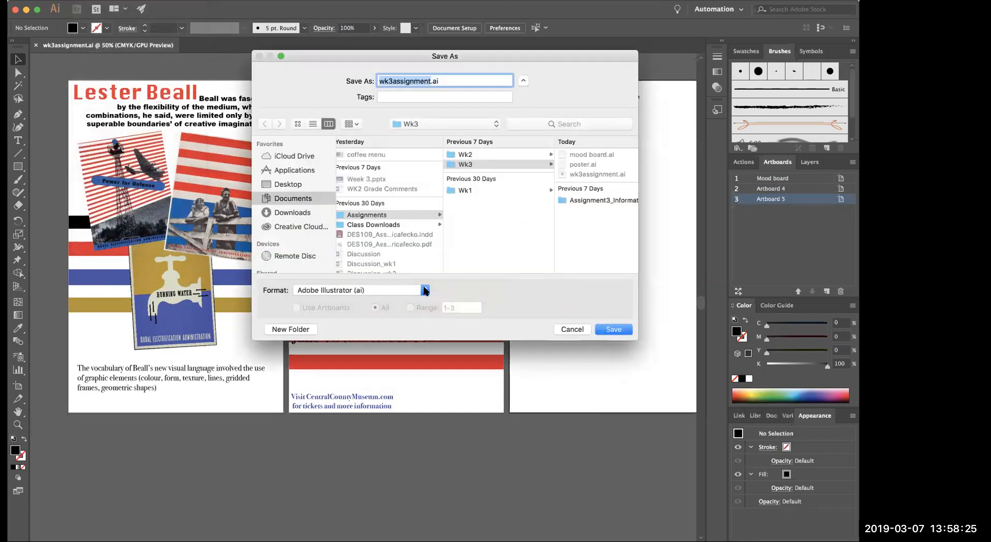
{"action": "left_click", "coordinate": [425, 291]}
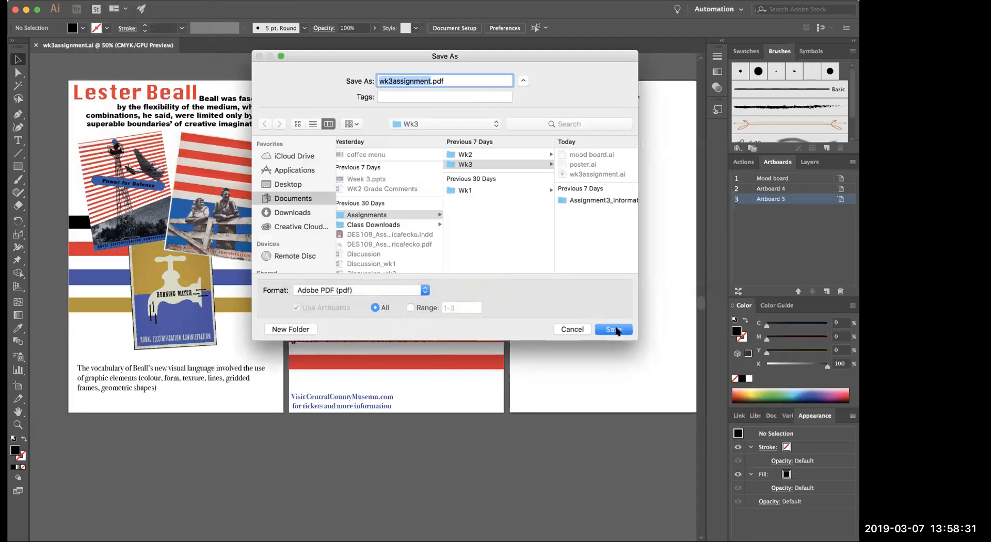
{"action": "left_click", "coordinate": [614, 329]}
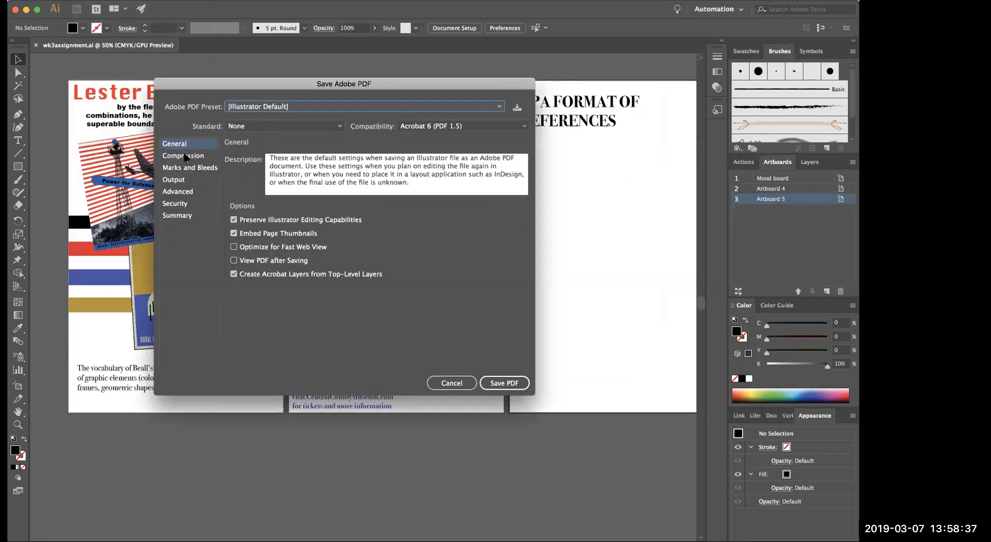
Look through the PDF export settings and save the PDF with the Illustrator Default preset
{"action": "left_click", "coordinate": [186, 157]}
{"action": "left_click", "coordinate": [185, 169]}
{"action": "left_click", "coordinate": [175, 180]}
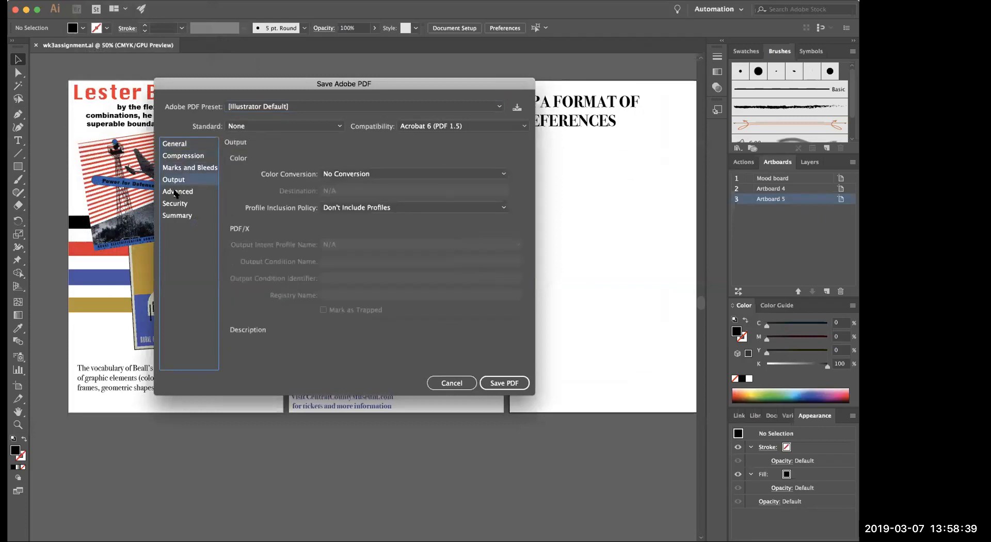
{"action": "left_click", "coordinate": [175, 192]}
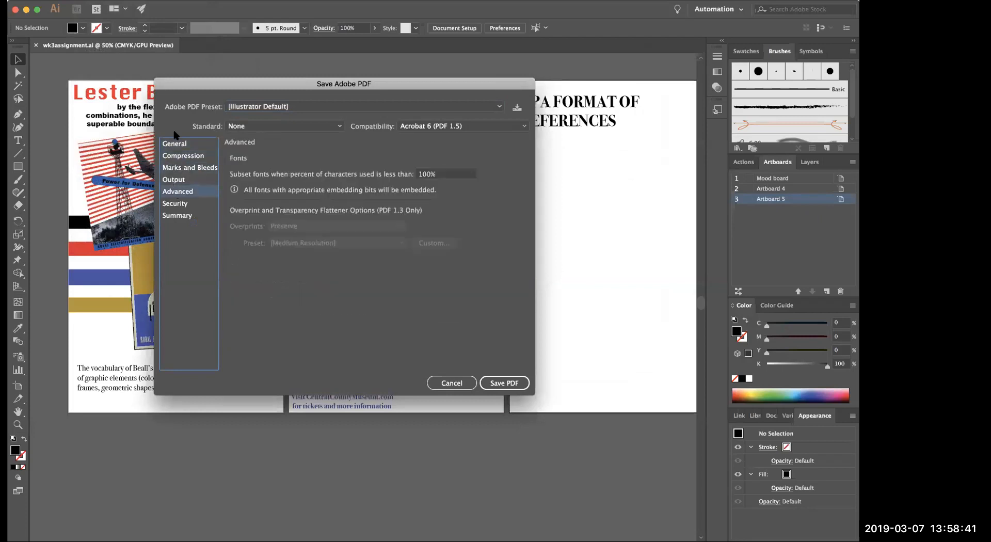
{"action": "left_click", "coordinate": [175, 144]}
{"action": "left_click", "coordinate": [504, 382]}
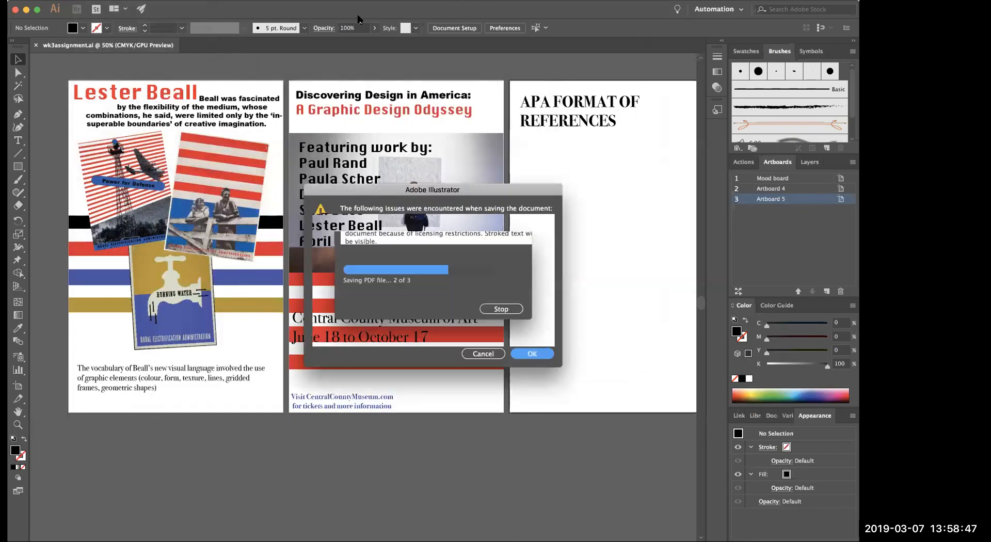
{"action": "key", "text": "Return"}
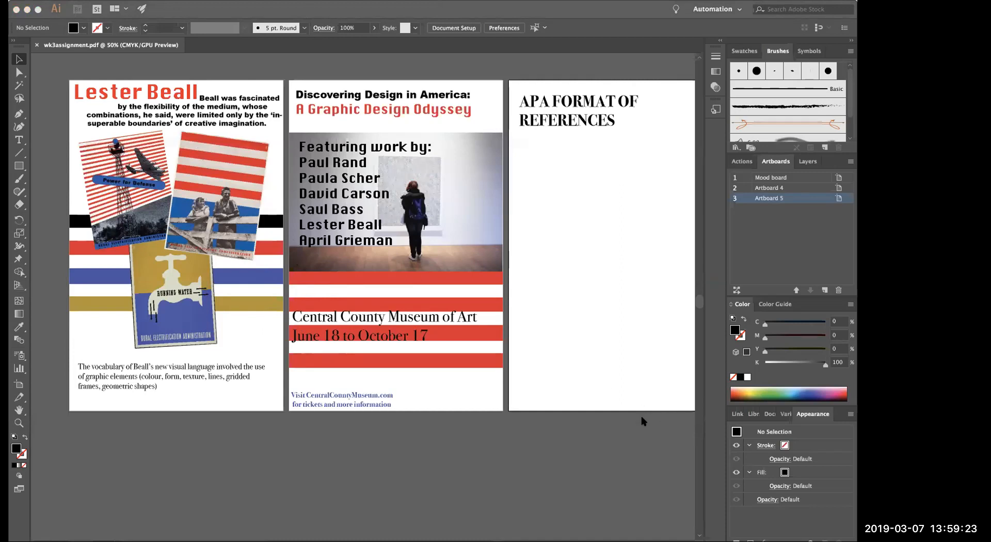
Switch to Preview and review the mood board, poster and references pages of wk3assignment.pdf
{"action": "key", "text": "super+Tab"}
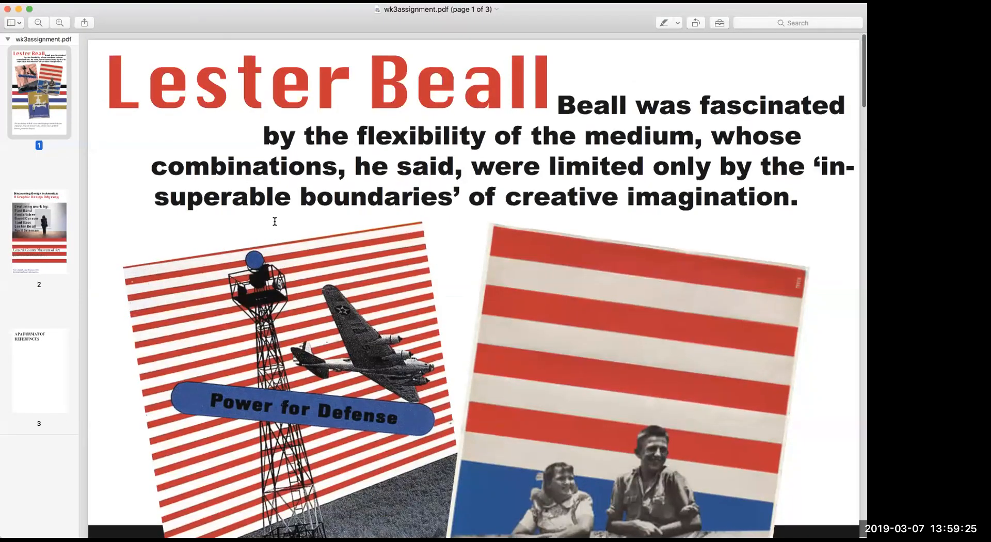
{"action": "scroll", "coordinate": [275, 221], "scroll_direction": "down", "scroll_amount": 8}
{"action": "left_click", "coordinate": [57, 250]}
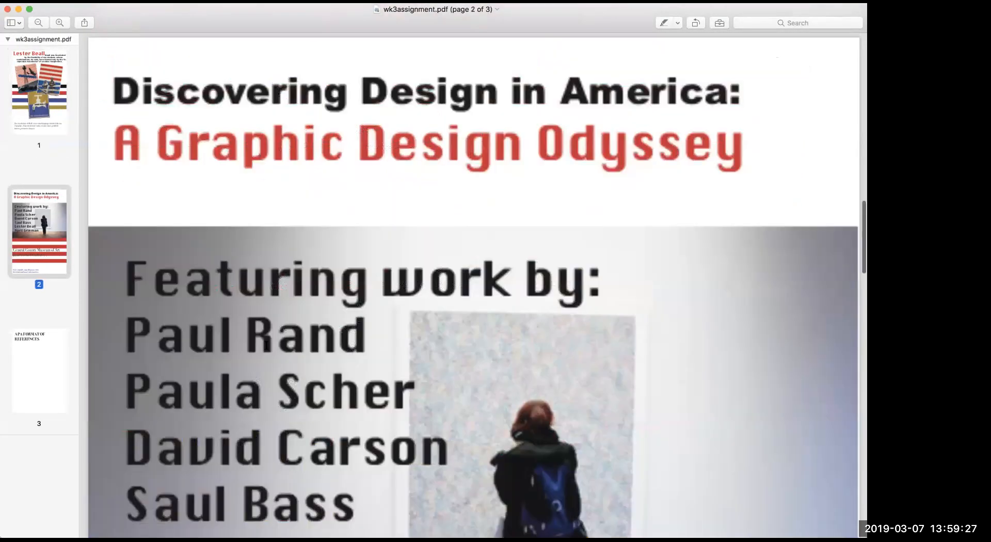
{"action": "scroll", "coordinate": [267, 345], "scroll_direction": "down", "scroll_amount": 10}
{"action": "scroll", "coordinate": [266, 345], "scroll_direction": "up", "scroll_amount": 10}
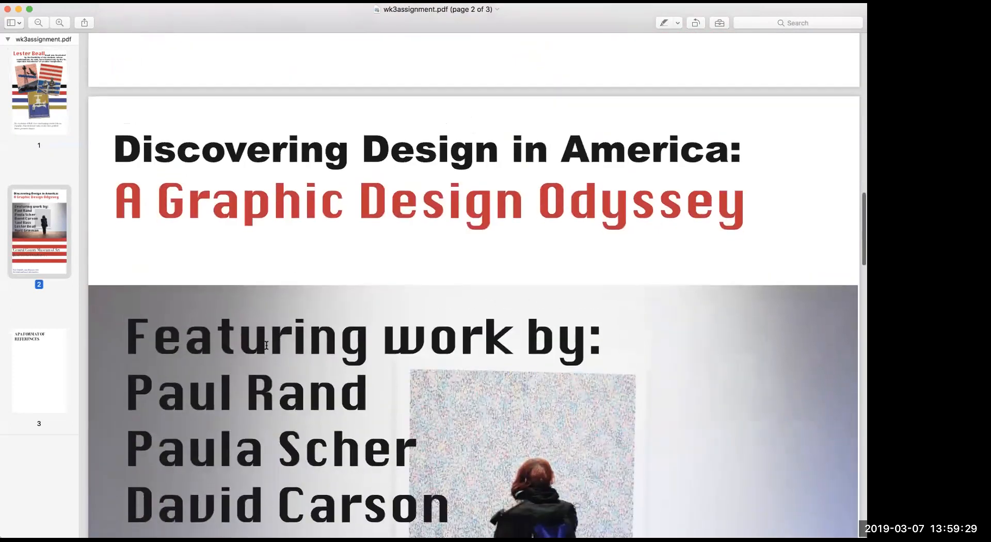
{"action": "scroll", "coordinate": [265, 344], "scroll_direction": "down", "scroll_amount": 12}
{"action": "left_click", "coordinate": [40, 369]}
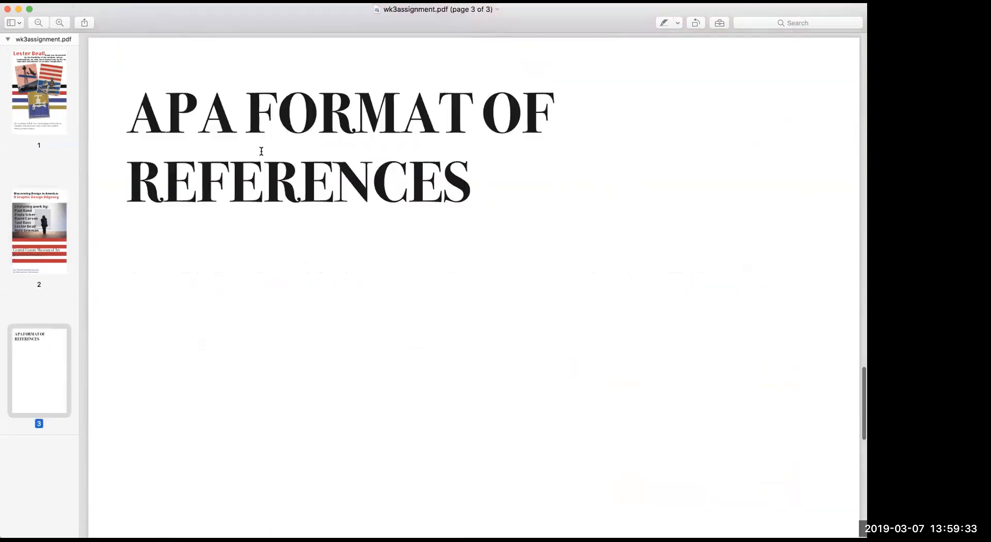
{"action": "scroll", "coordinate": [261, 150], "scroll_direction": "up", "scroll_amount": 15}
{"action": "scroll", "coordinate": [248, 164], "scroll_direction": "up", "scroll_amount": 15}
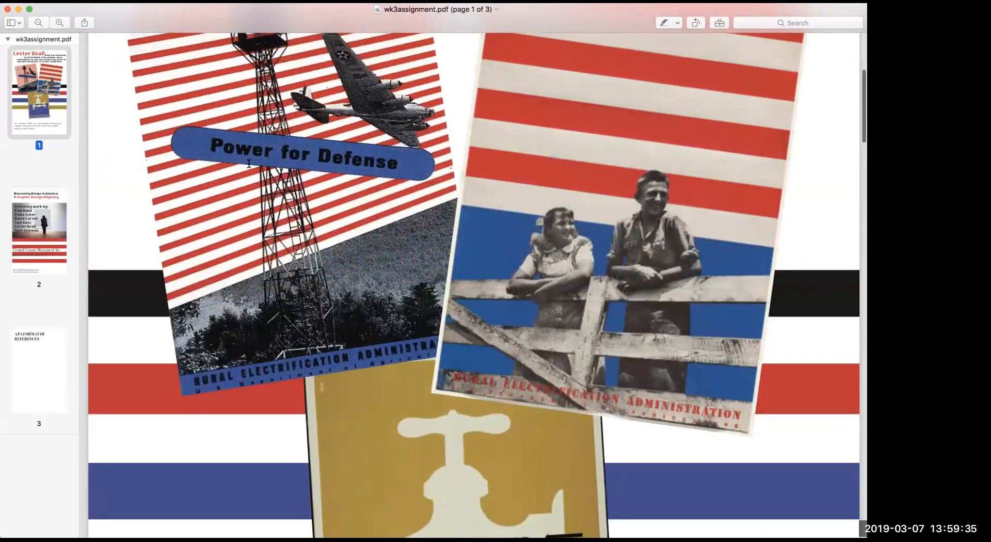